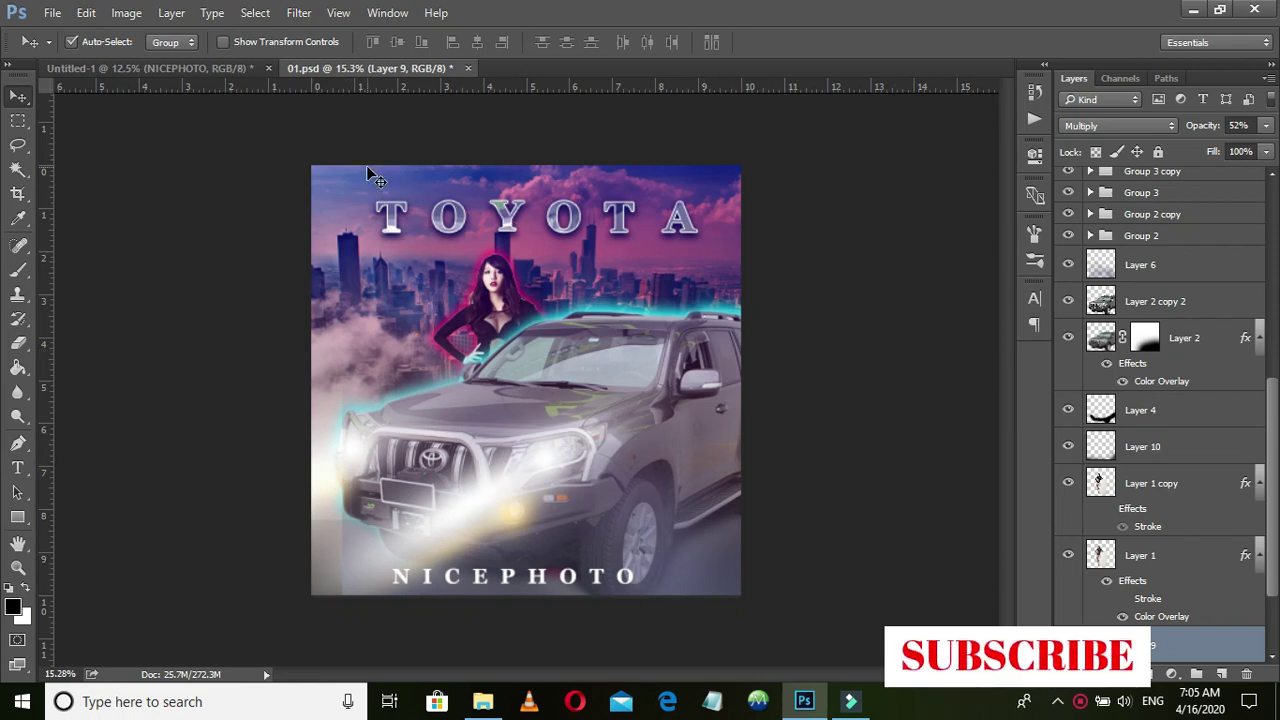
Create a new Custom document, 10 × 10 inches at 300 pixels per inch
click(54, 16)
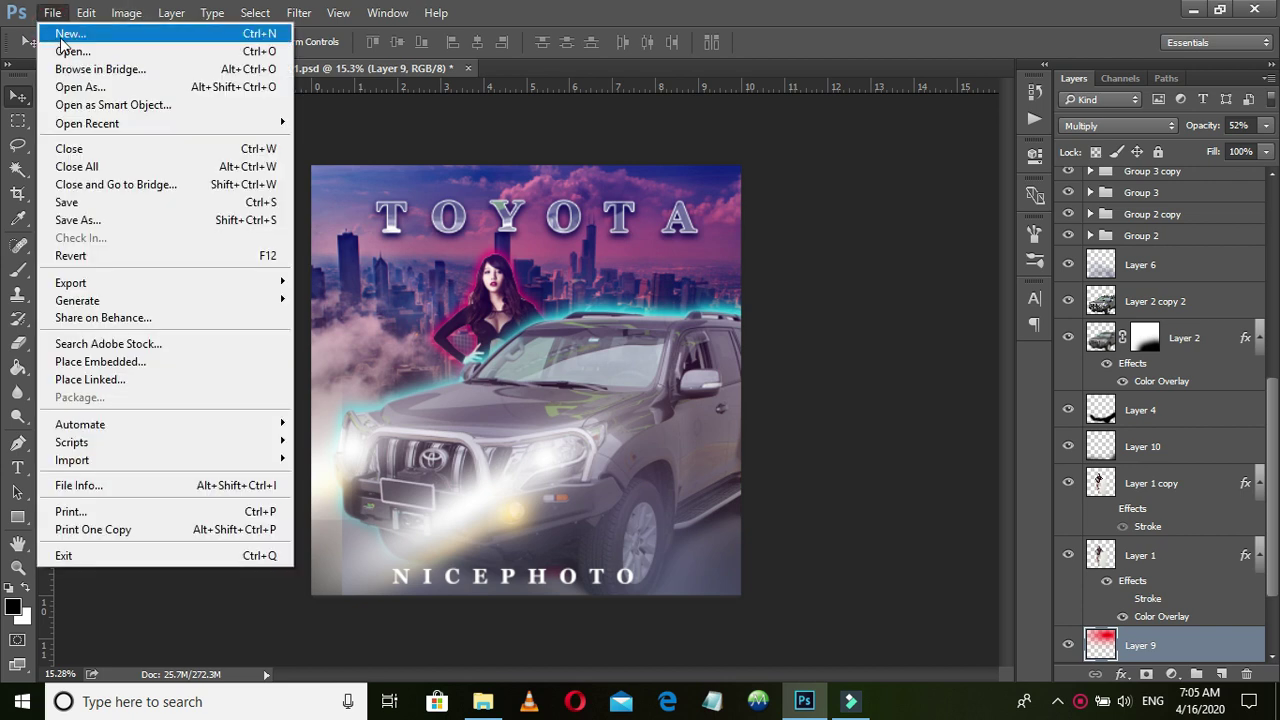
click(140, 42)
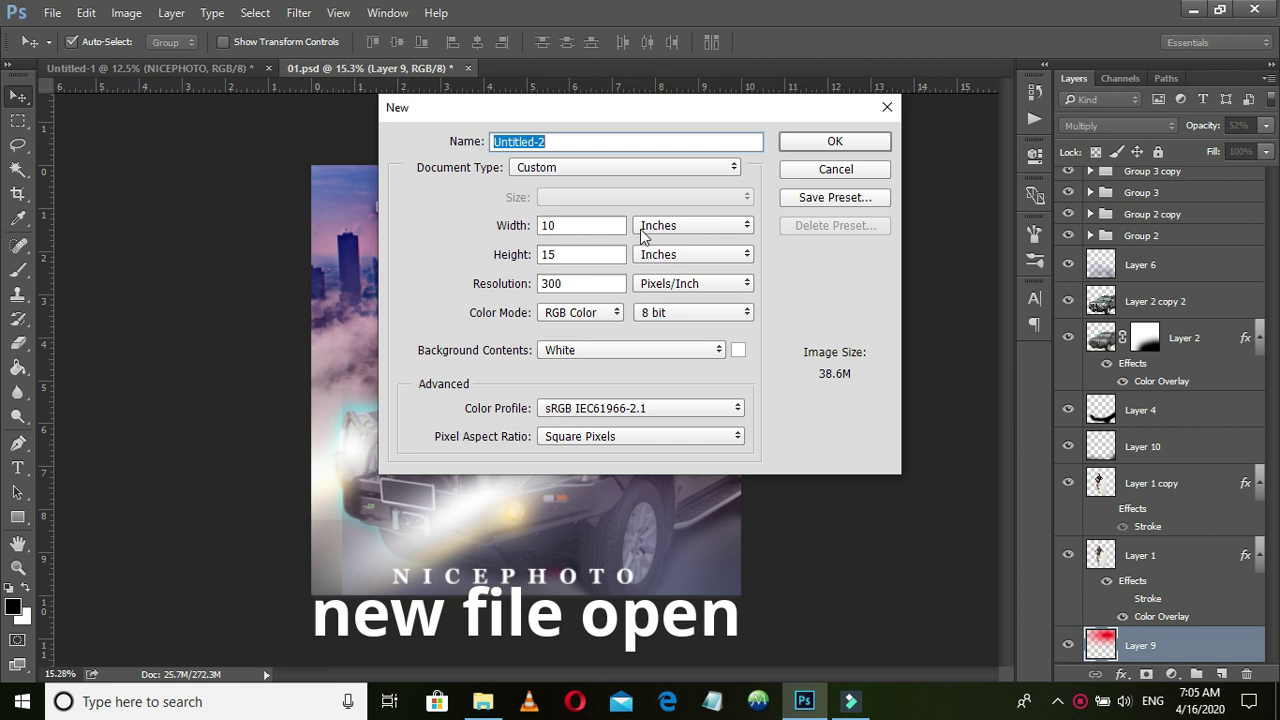
click(647, 226)
click(566, 167)
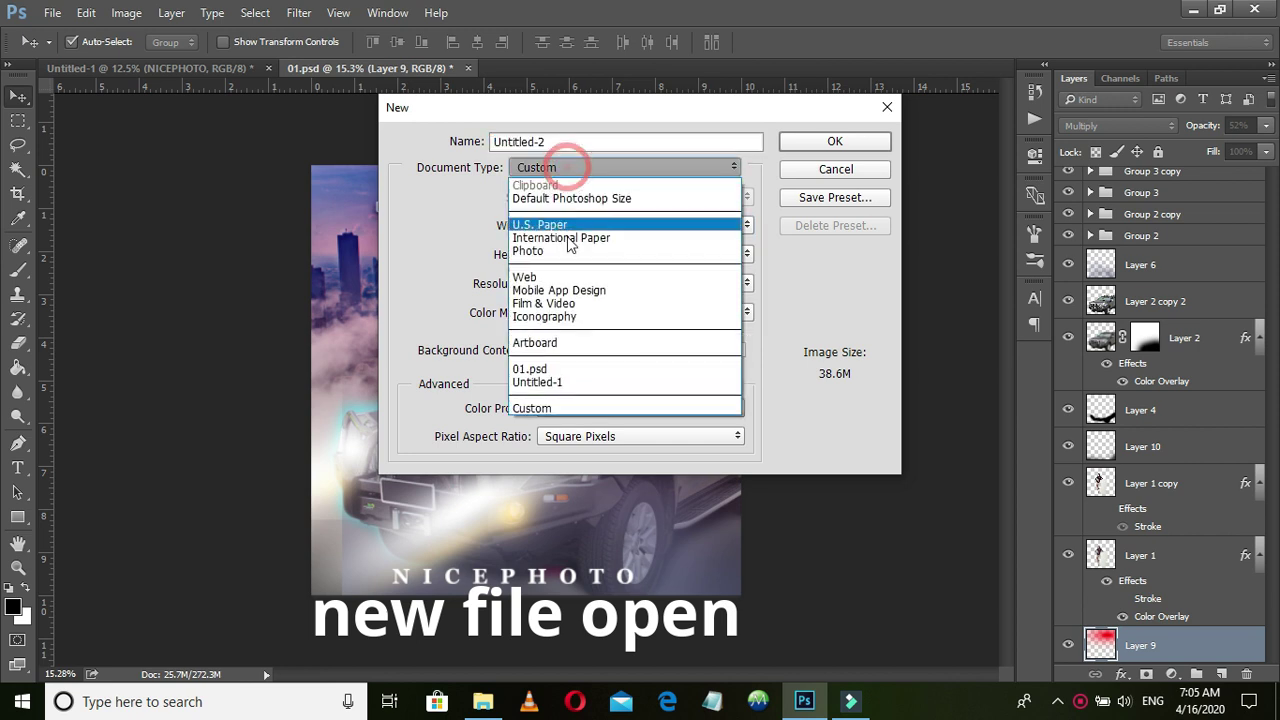
click(554, 409)
double_click(598, 222)
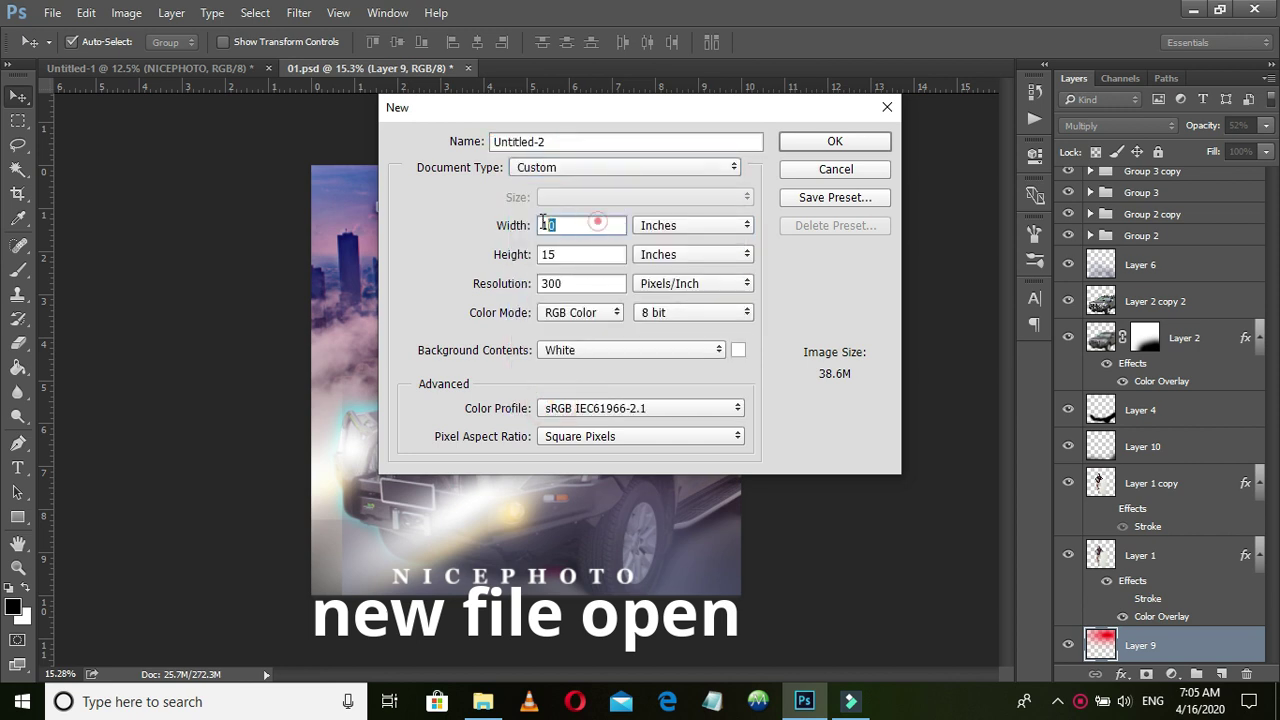
click(565, 254)
double_click(569, 254)
text(10)
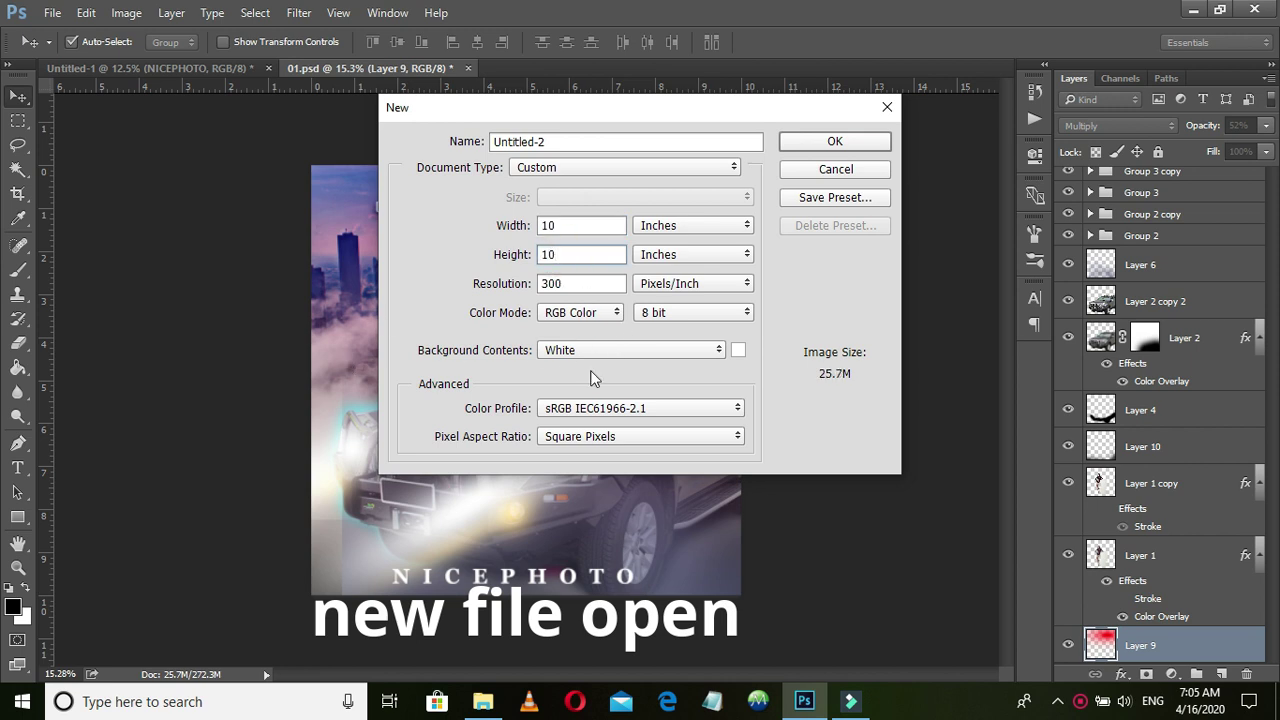
click(818, 148)
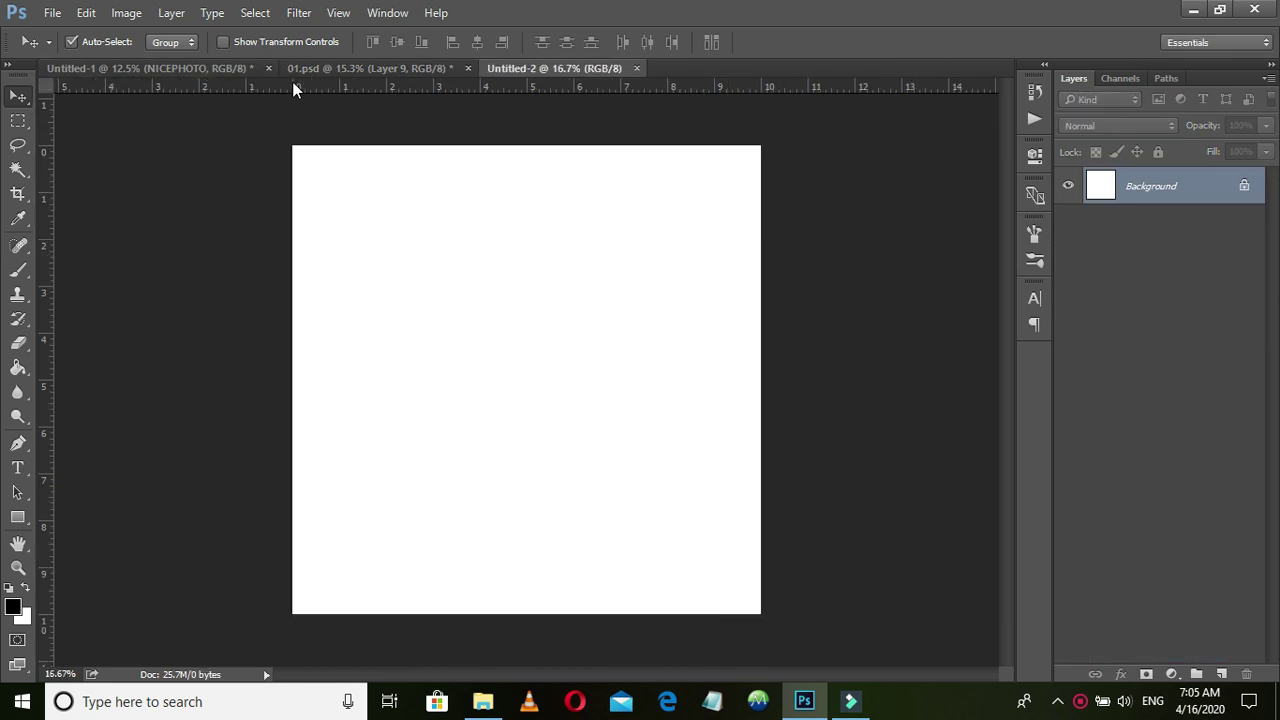
Drag the woman and SUV layers from the Toyota composite into the new document
click(228, 70)
mouse_move(414, 368)
mouse_down()
mouse_move(562, 73)
mouse_move(529, 337)
mouse_move(475, 345)
mouse_move(520, 366)
mouse_up()
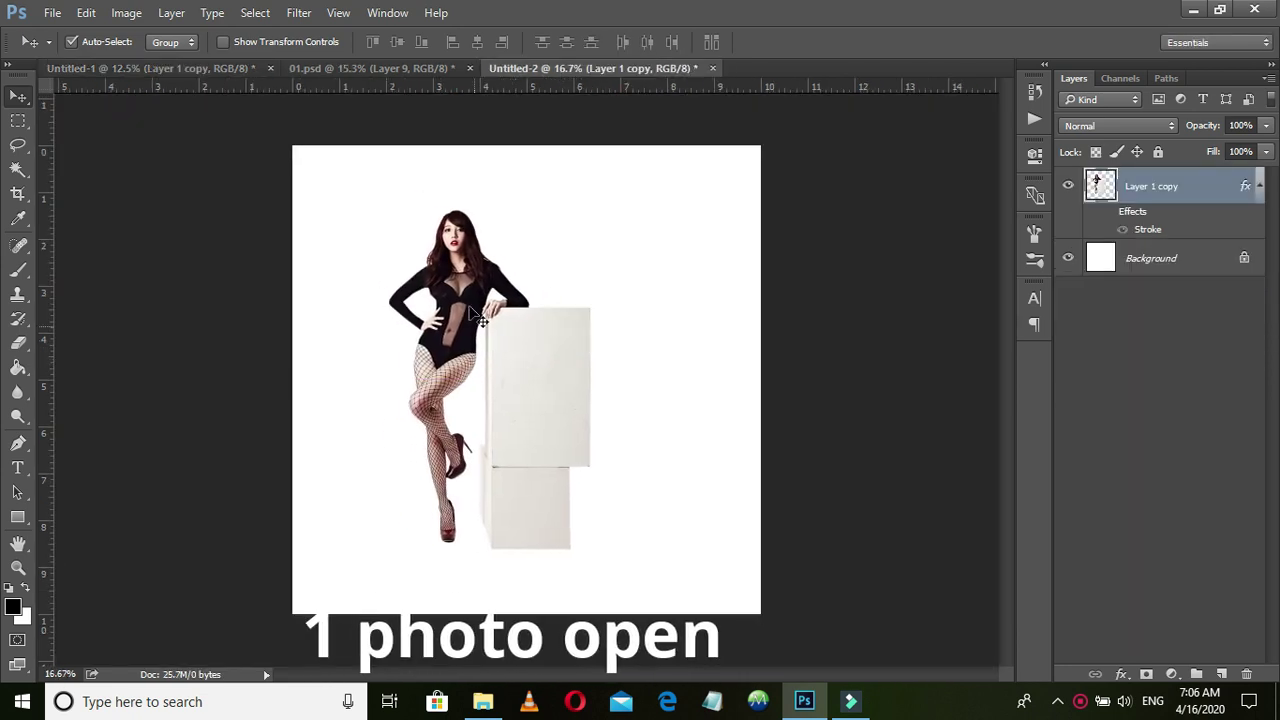
click(214, 70)
mouse_move(658, 410)
mouse_down()
mouse_move(583, 70)
mouse_move(617, 370)
mouse_move(584, 416)
mouse_up()
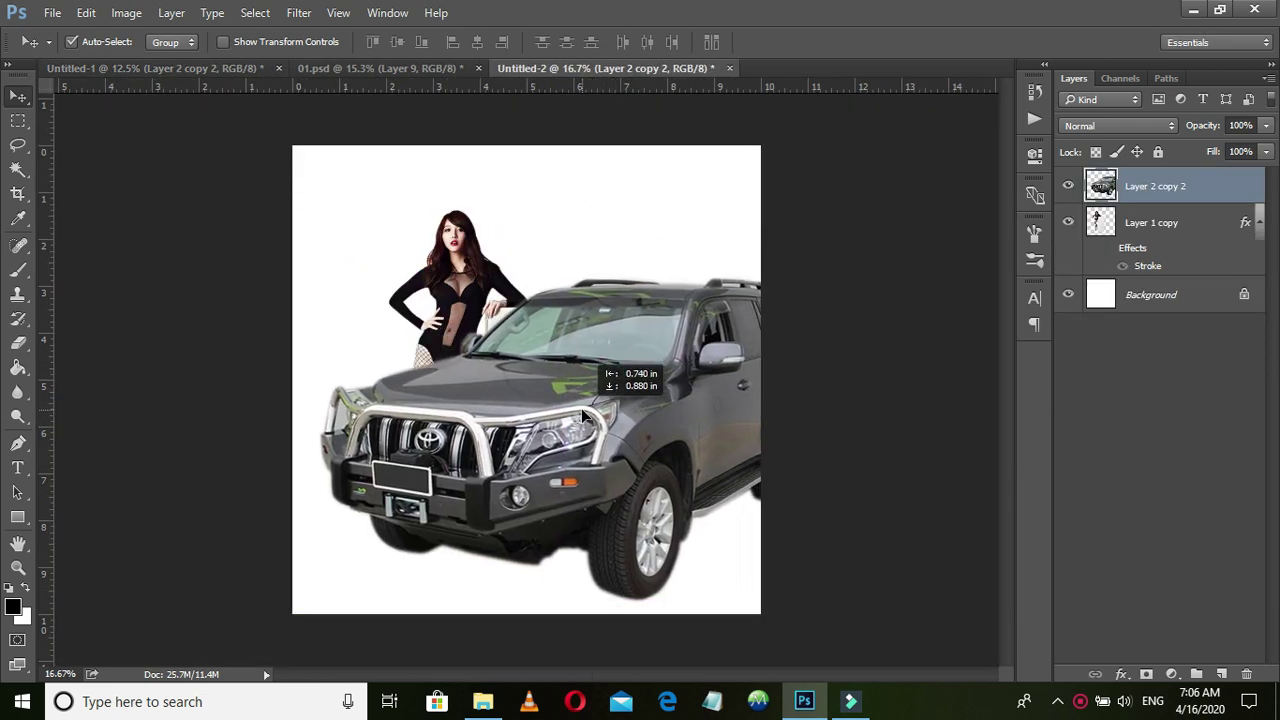
mouse_move(464, 290)
mouse_down()
mouse_move(500, 293)
mouse_move(489, 288)
mouse_up()
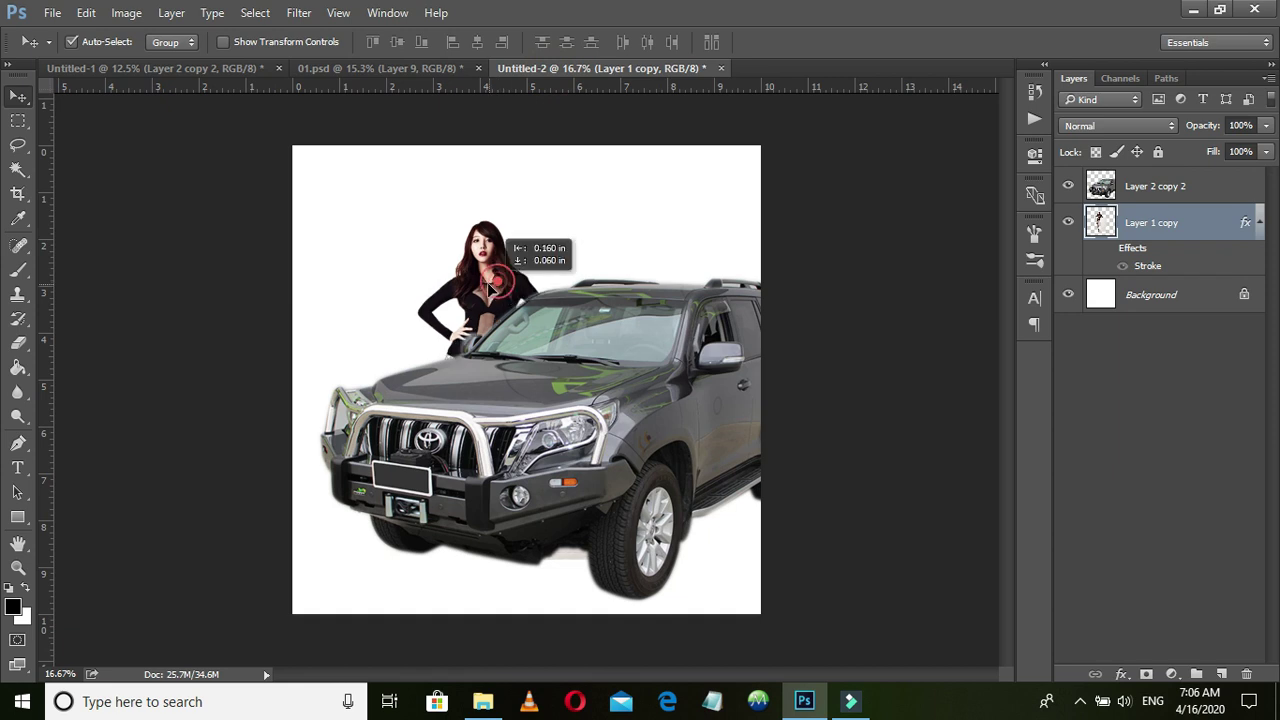
Copy the city skyline into the new document and place it behind the woman and SUV
click(232, 66)
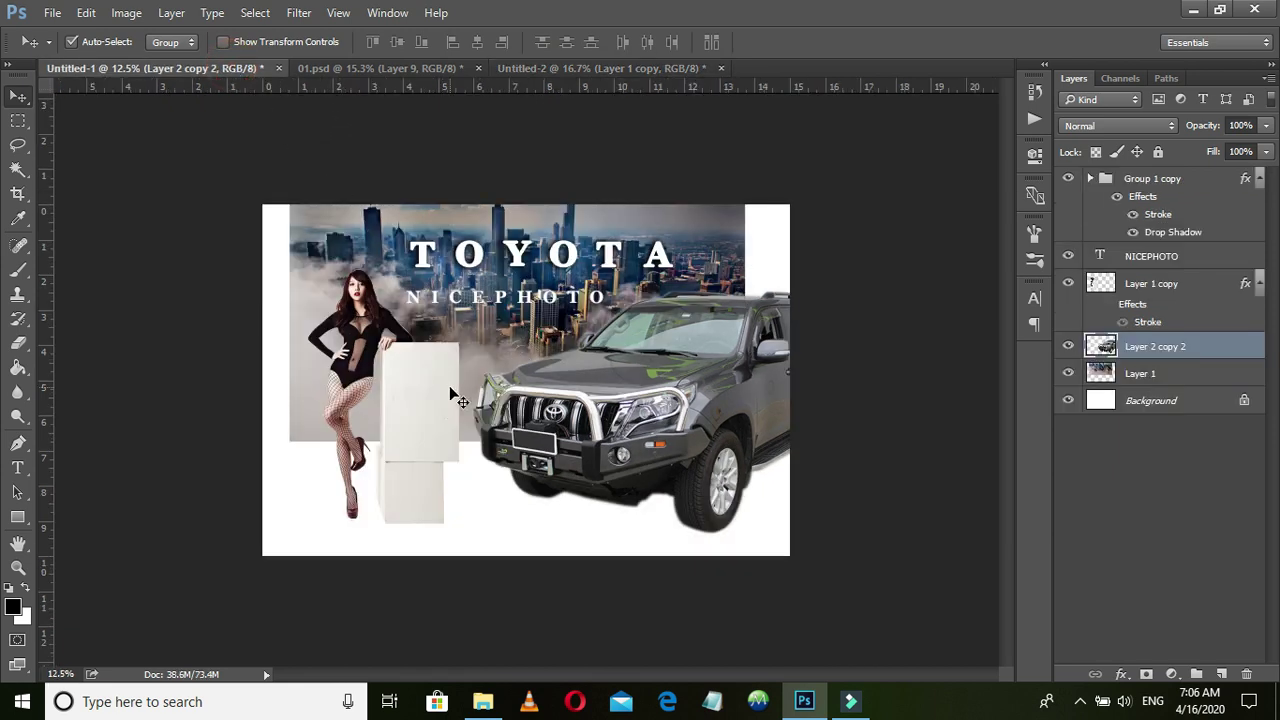
drag(340, 237, 578, 68)
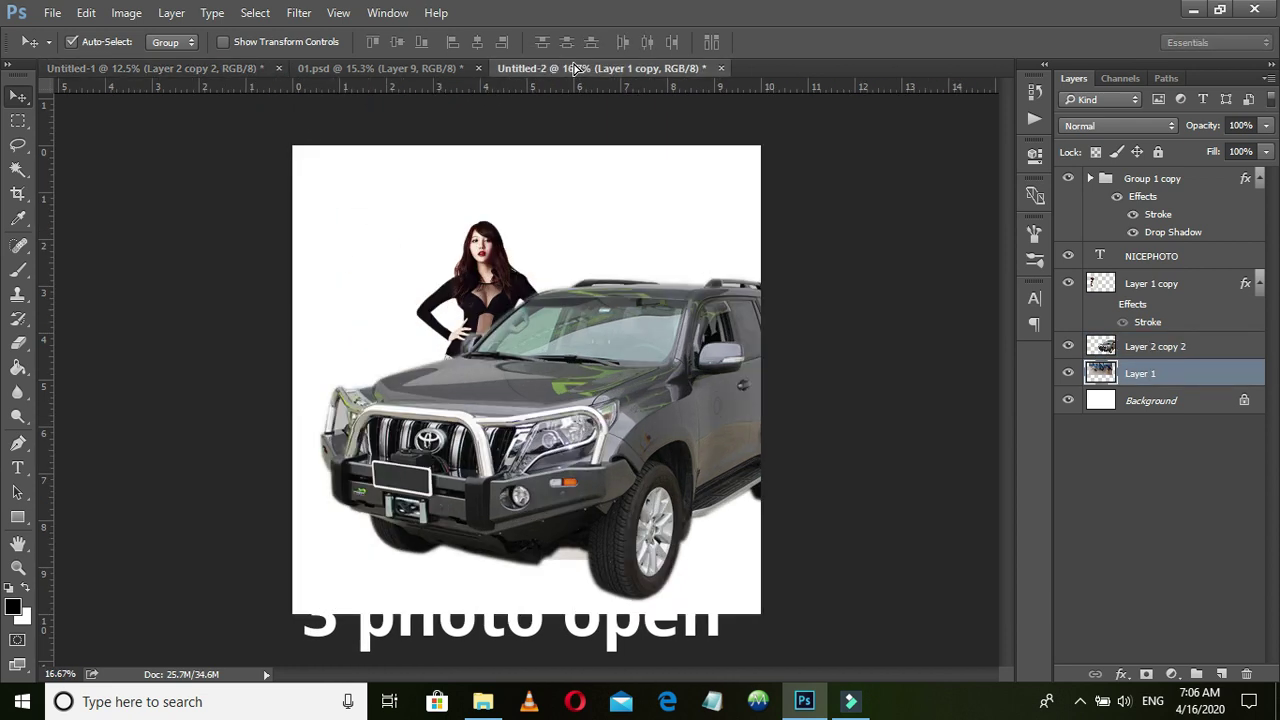
mouse_move(573, 84)
mouse_down()
mouse_move(401, 261)
mouse_move(335, 237)
mouse_up()
drag(1155, 218, 1052, 311)
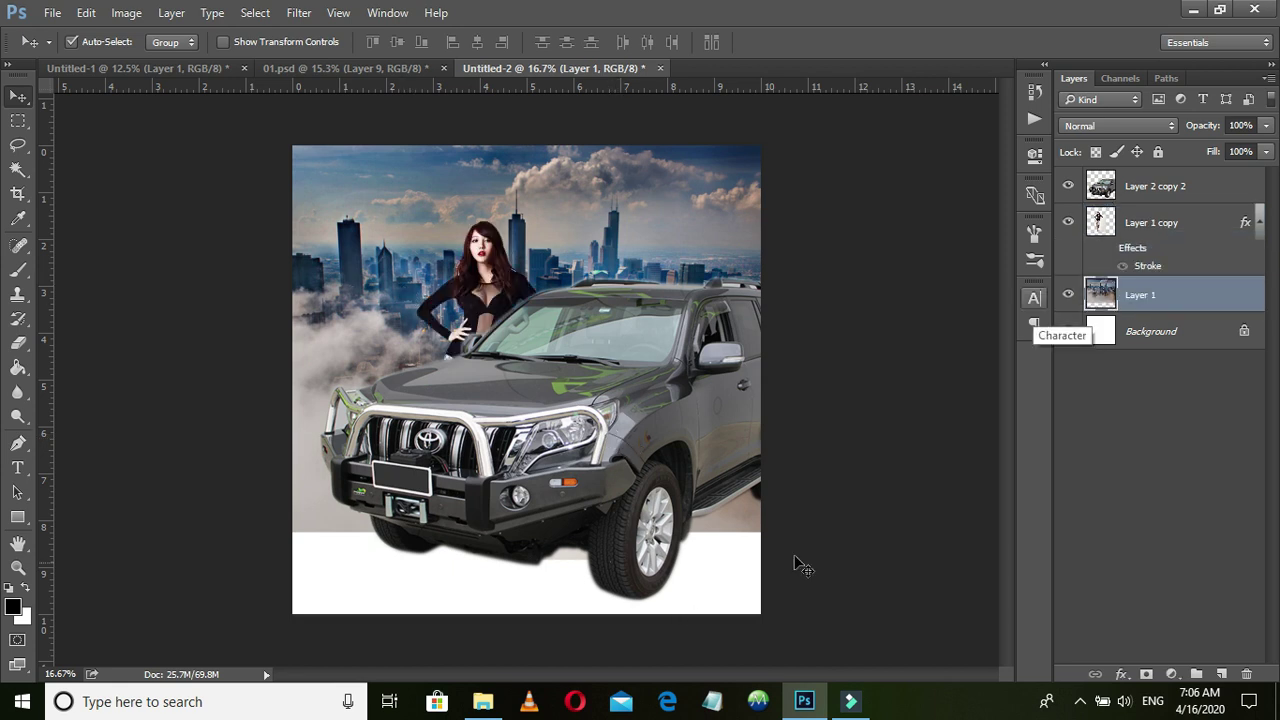
Add a Gradient Fill layer above the Background layer
click(1148, 334)
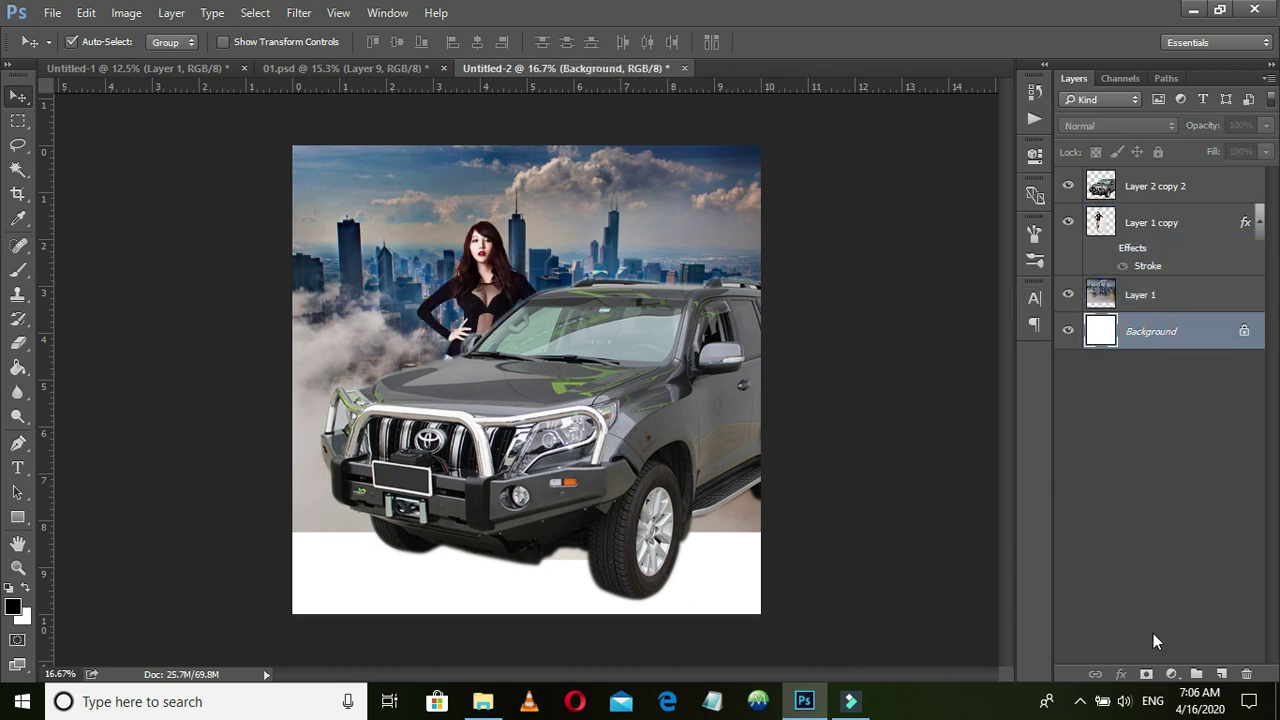
click(1171, 674)
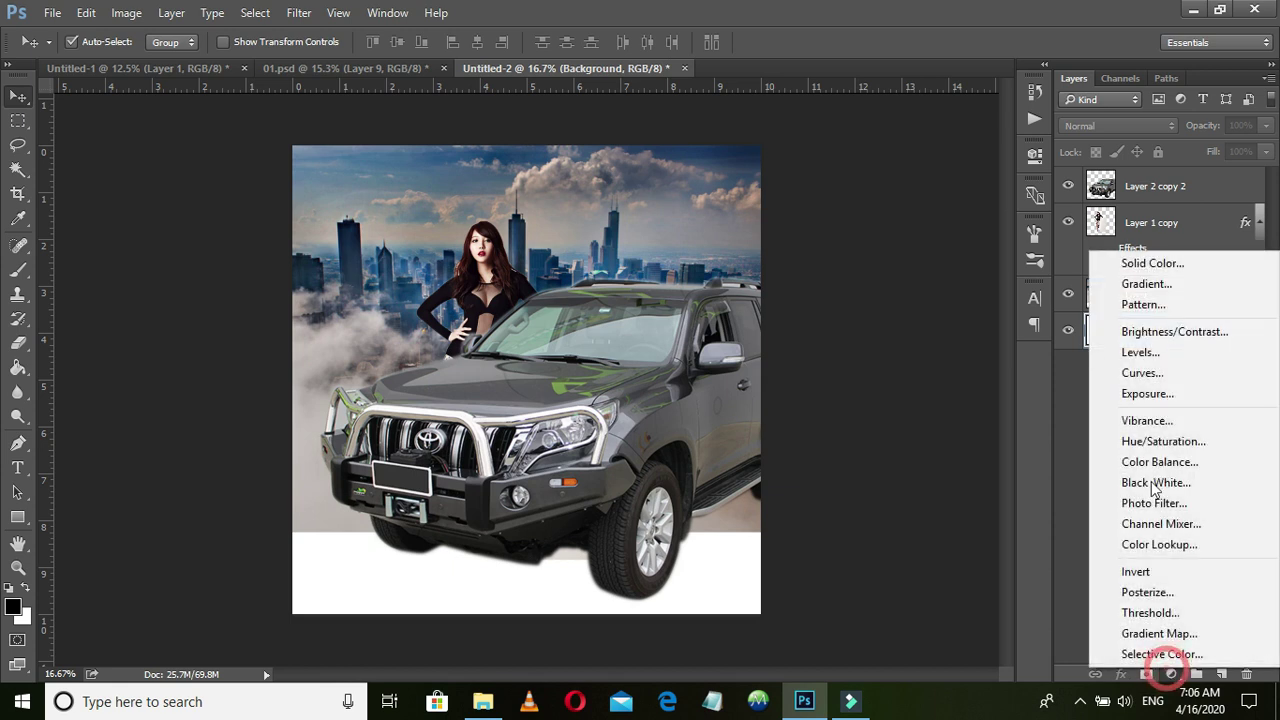
click(1140, 284)
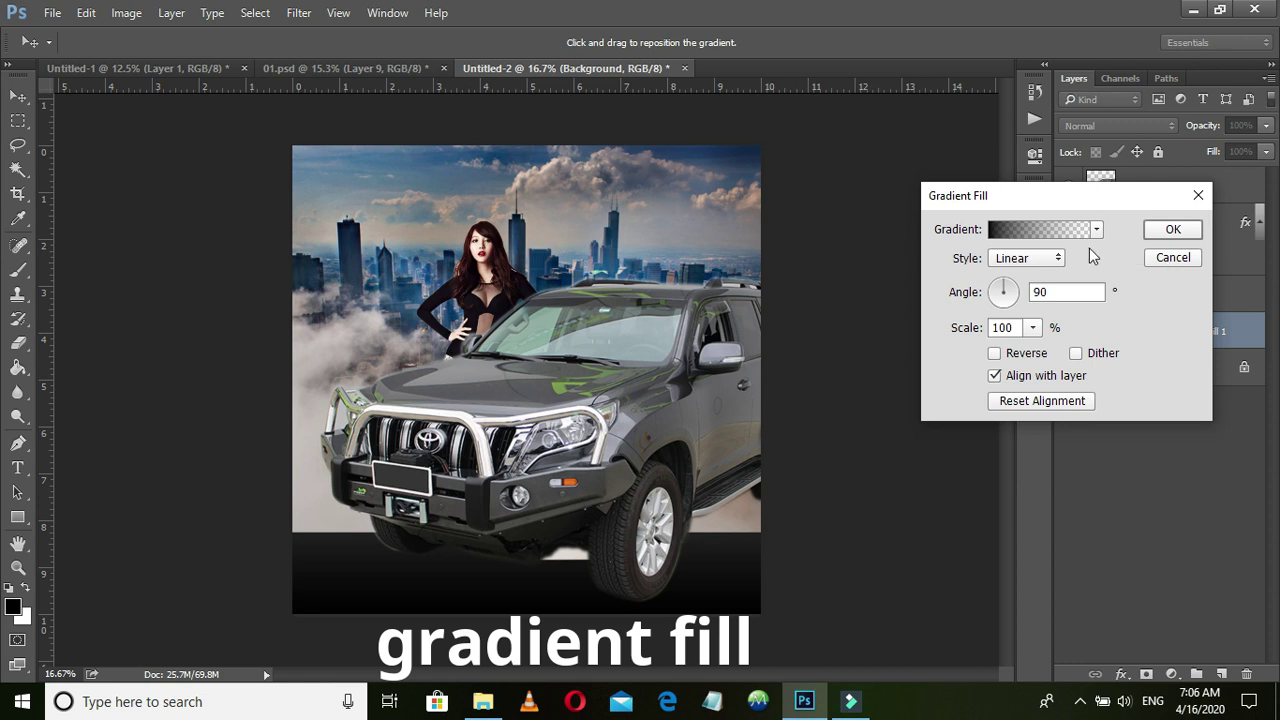
Set the gradient's starting stop to a light grey sampled from the image, and apply it
click(1008, 237)
click(814, 387)
click(903, 467)
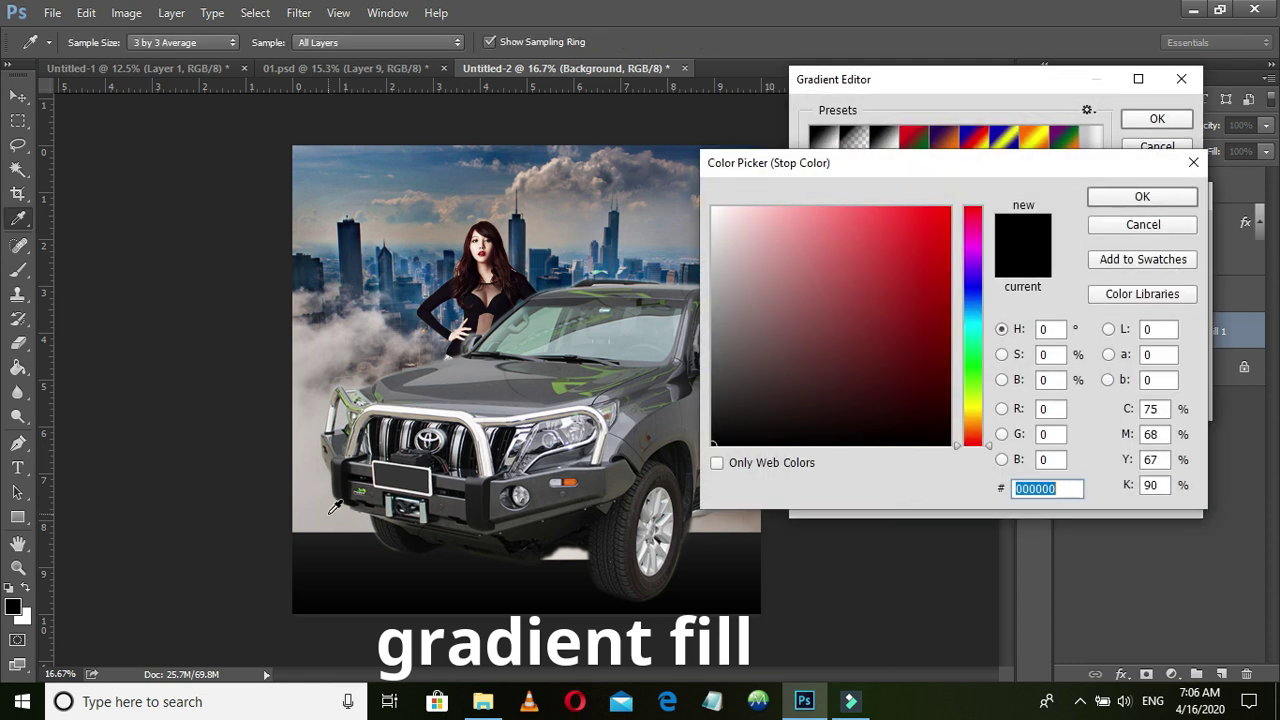
click(331, 511)
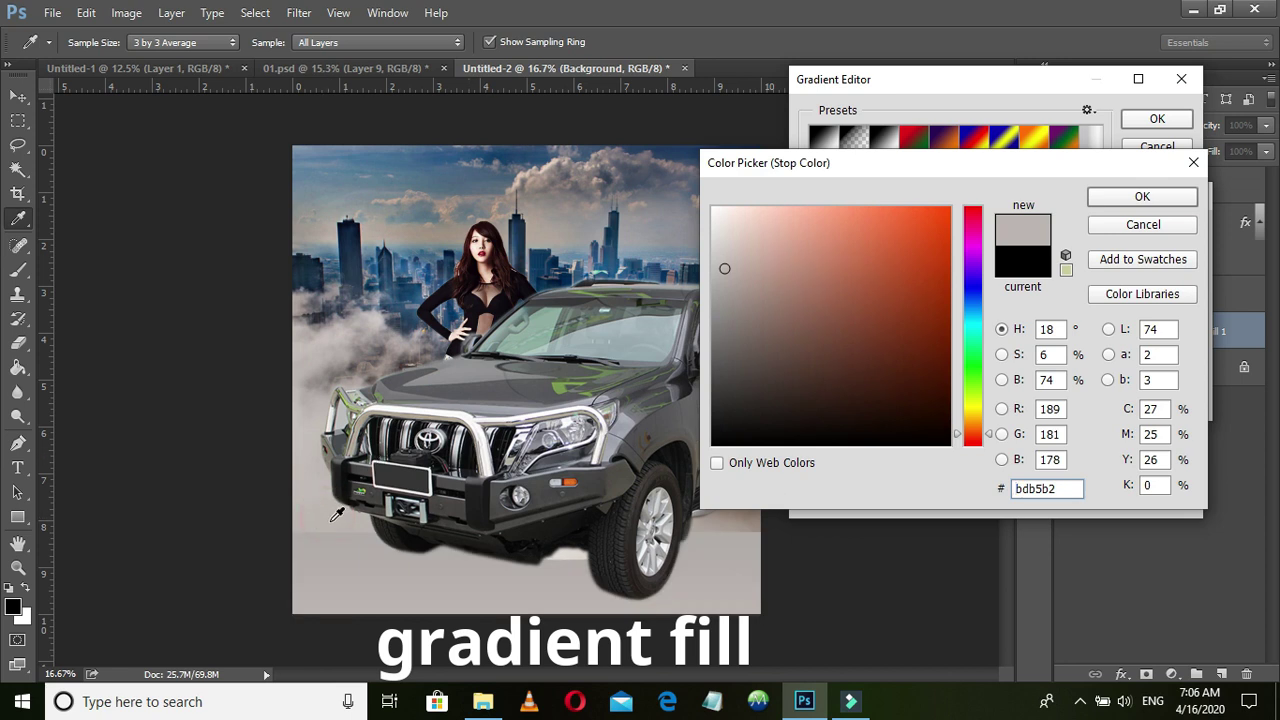
click(351, 520)
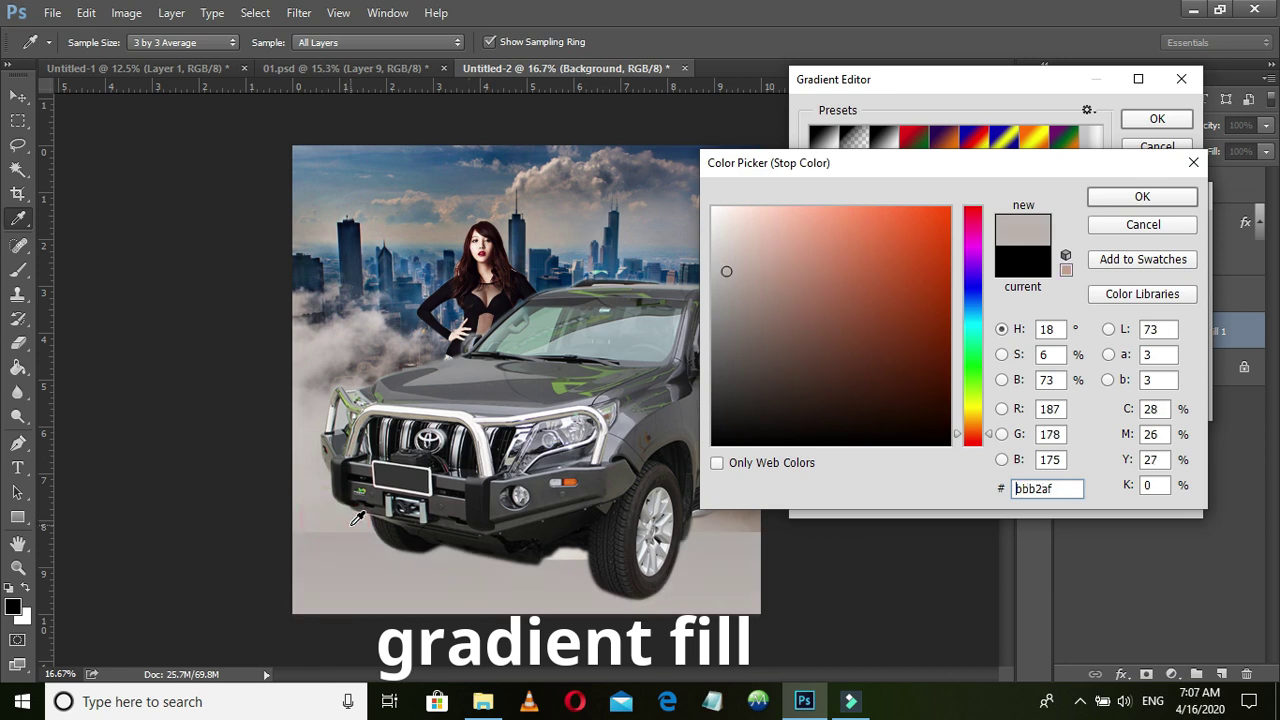
click(322, 527)
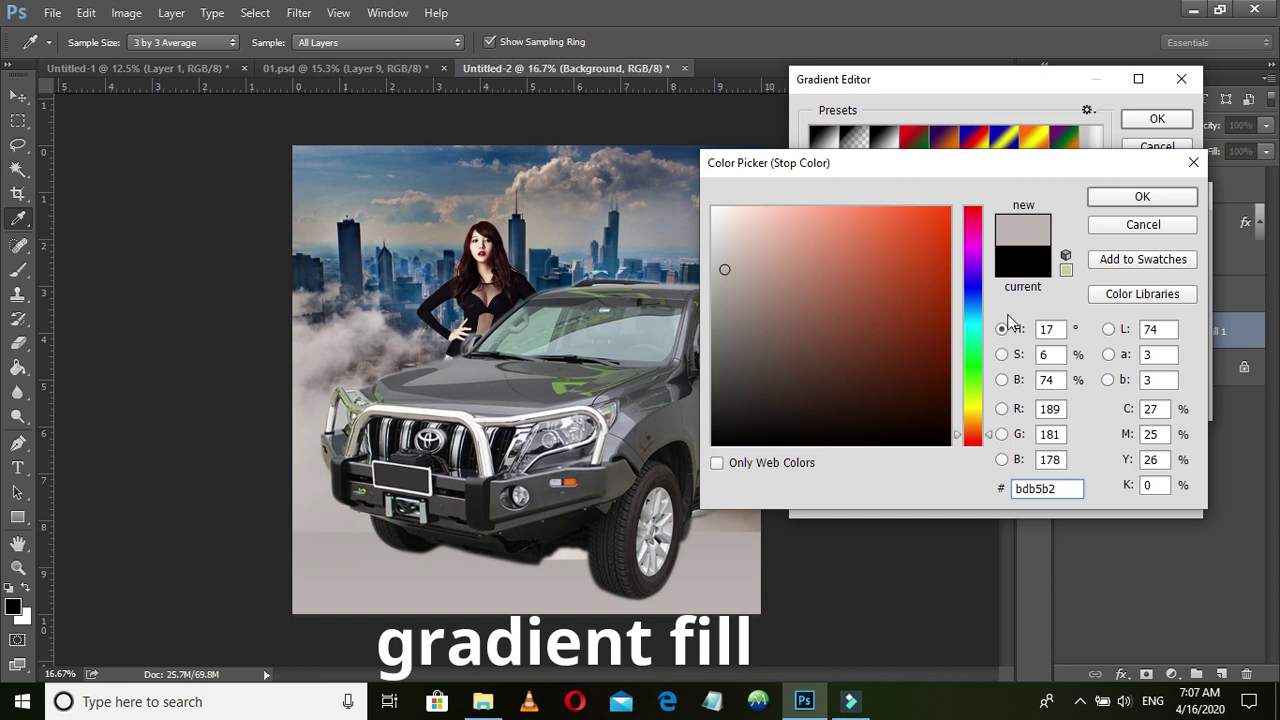
click(1113, 205)
click(1150, 121)
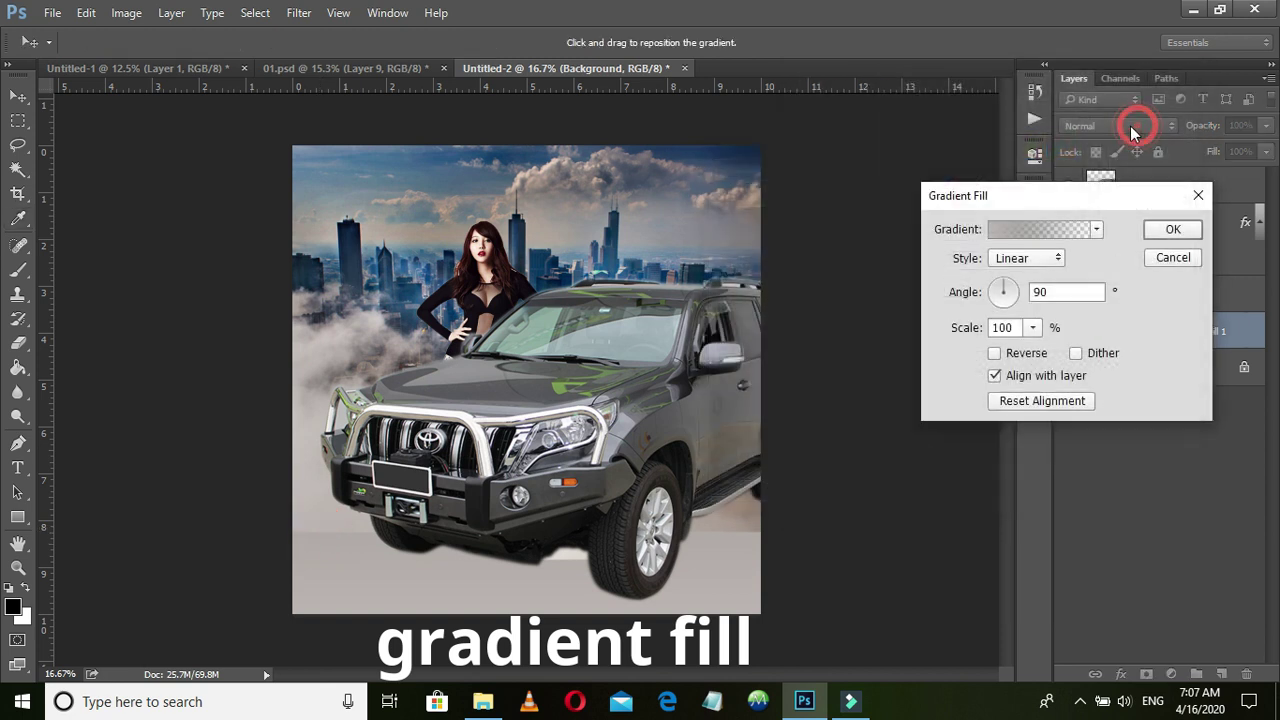
click(1174, 231)
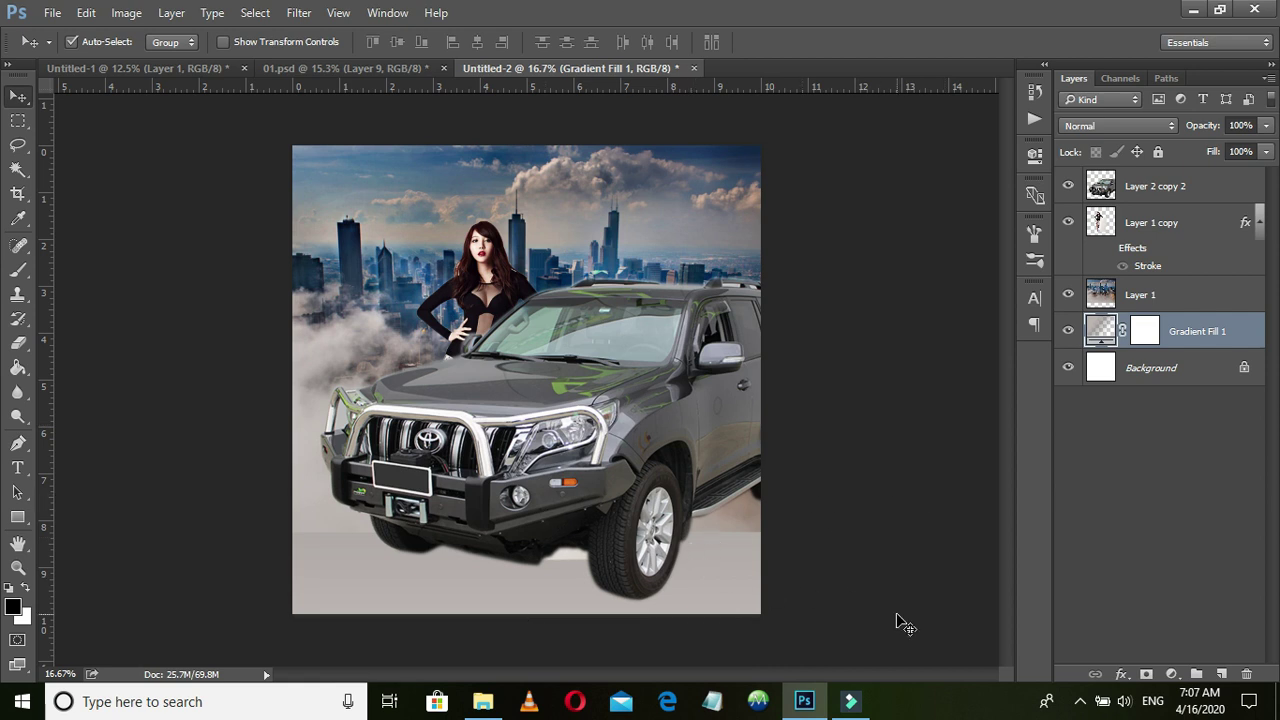
Copy the TOYOTA title group into the poster and move it to the top of the layers
key(ctrl+Tab)
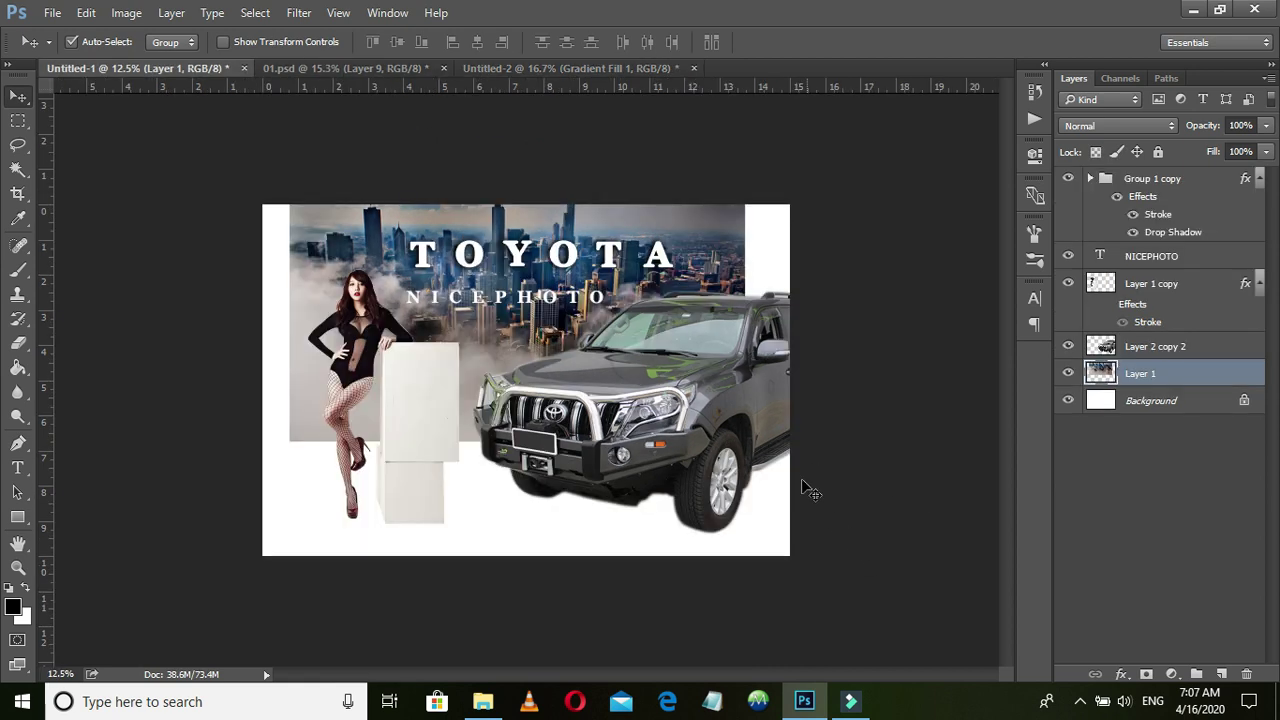
mouse_move(474, 255)
mouse_down()
mouse_move(474, 97)
mouse_move(530, 128)
mouse_up()
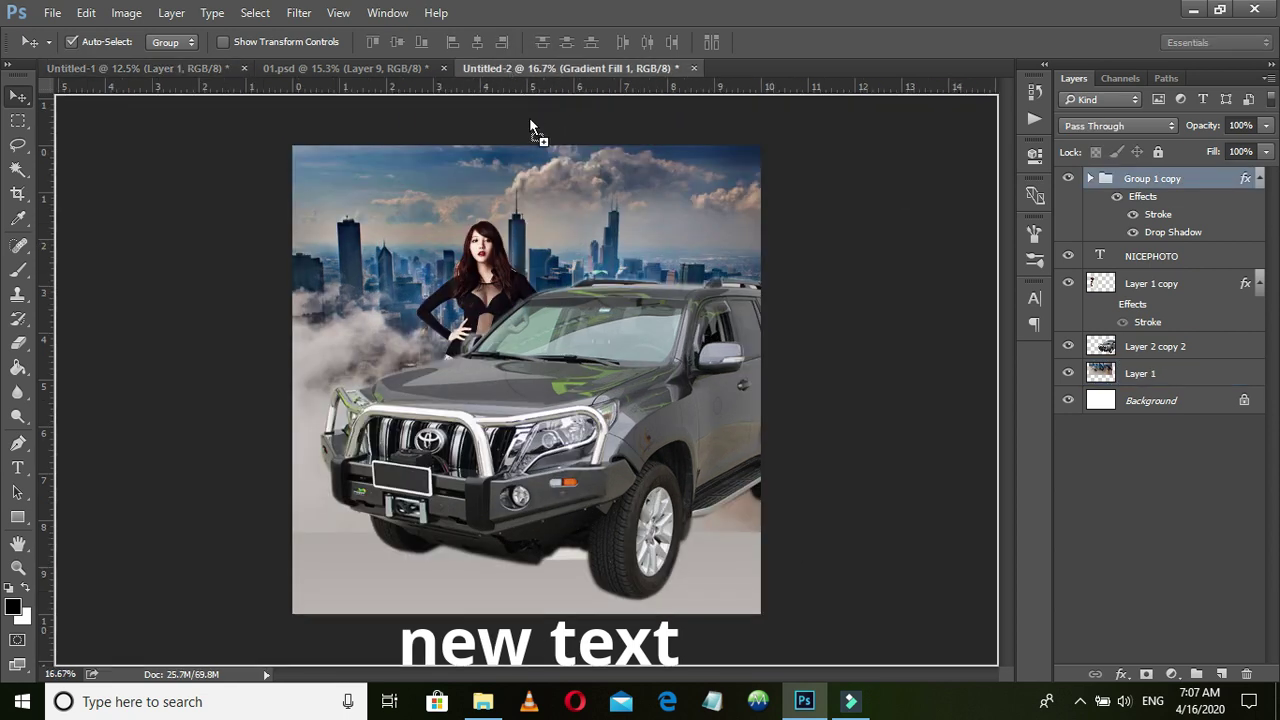
drag(500, 205, 500, 205)
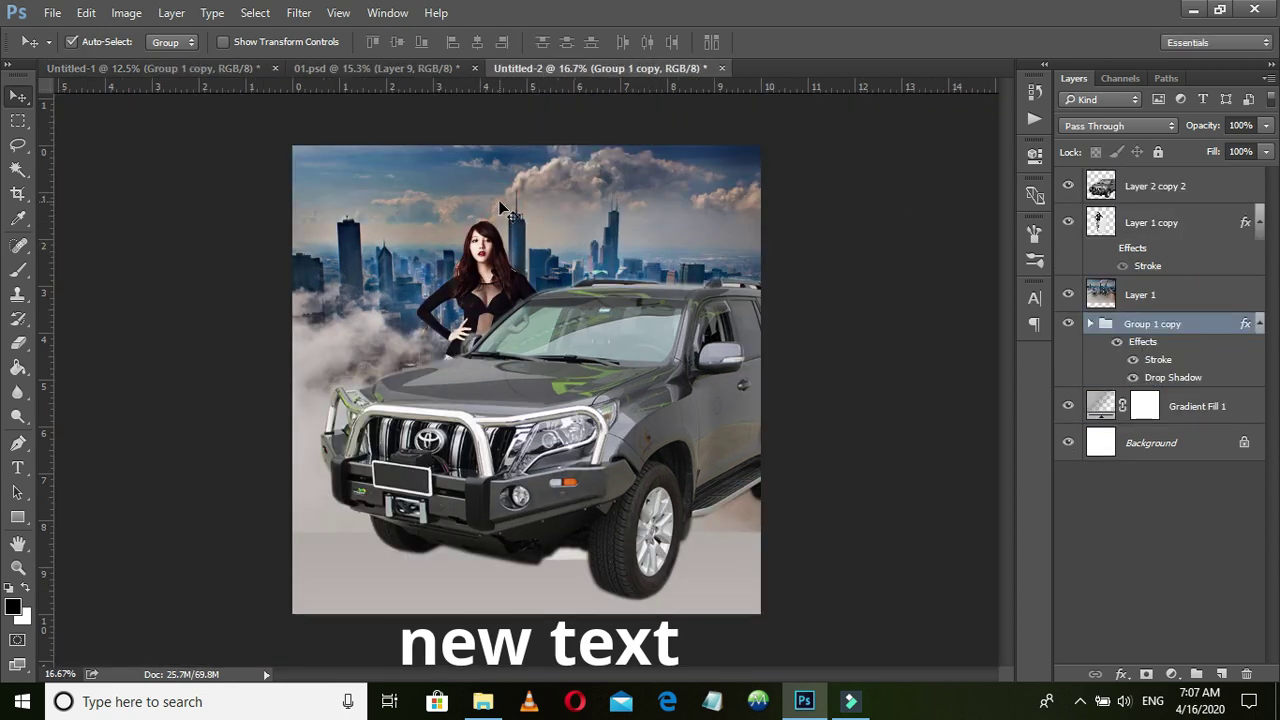
click(500, 202)
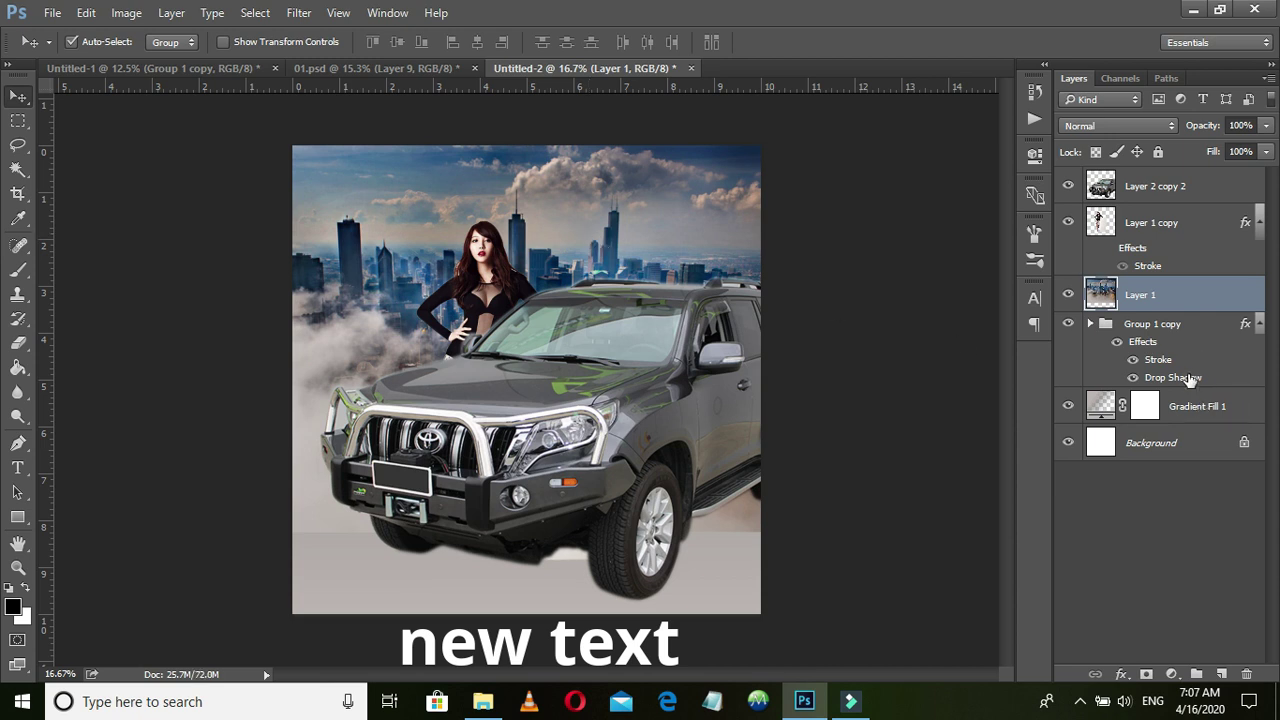
drag(1145, 318, 1150, 180)
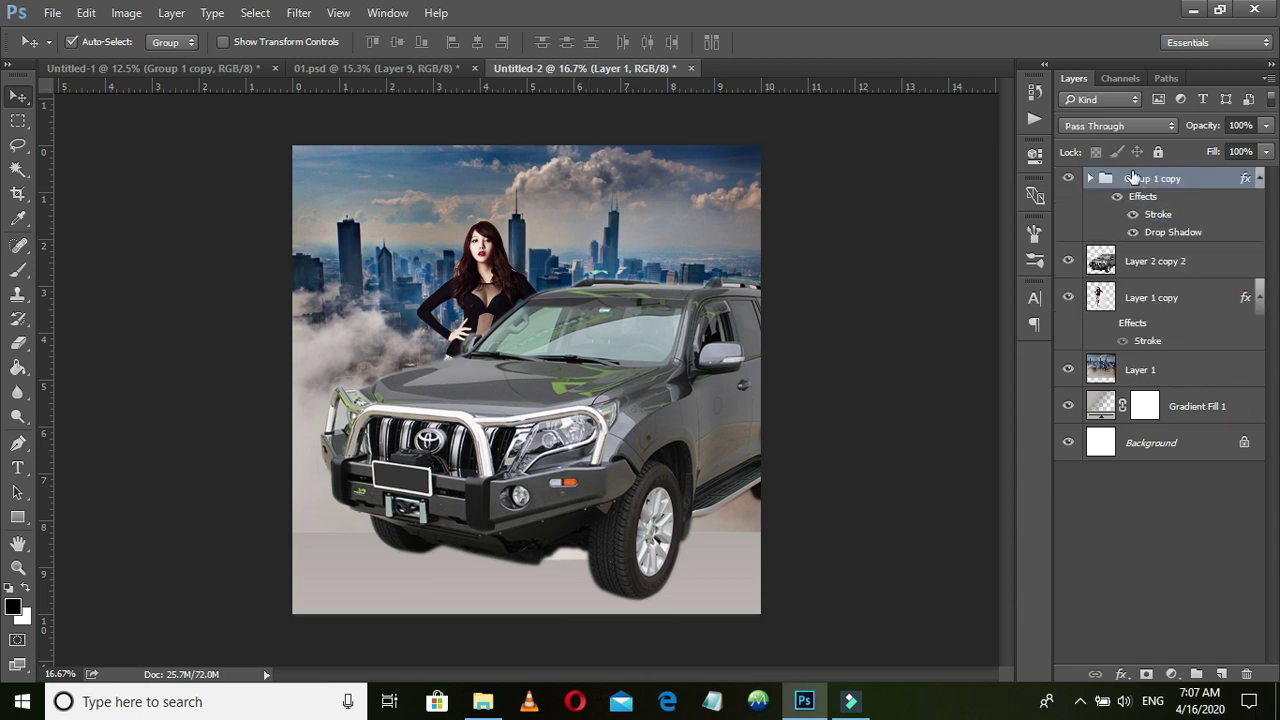
Shift the SUV and woman down and left, then center the TOYOTA title across the top
click(380, 68)
click(600, 68)
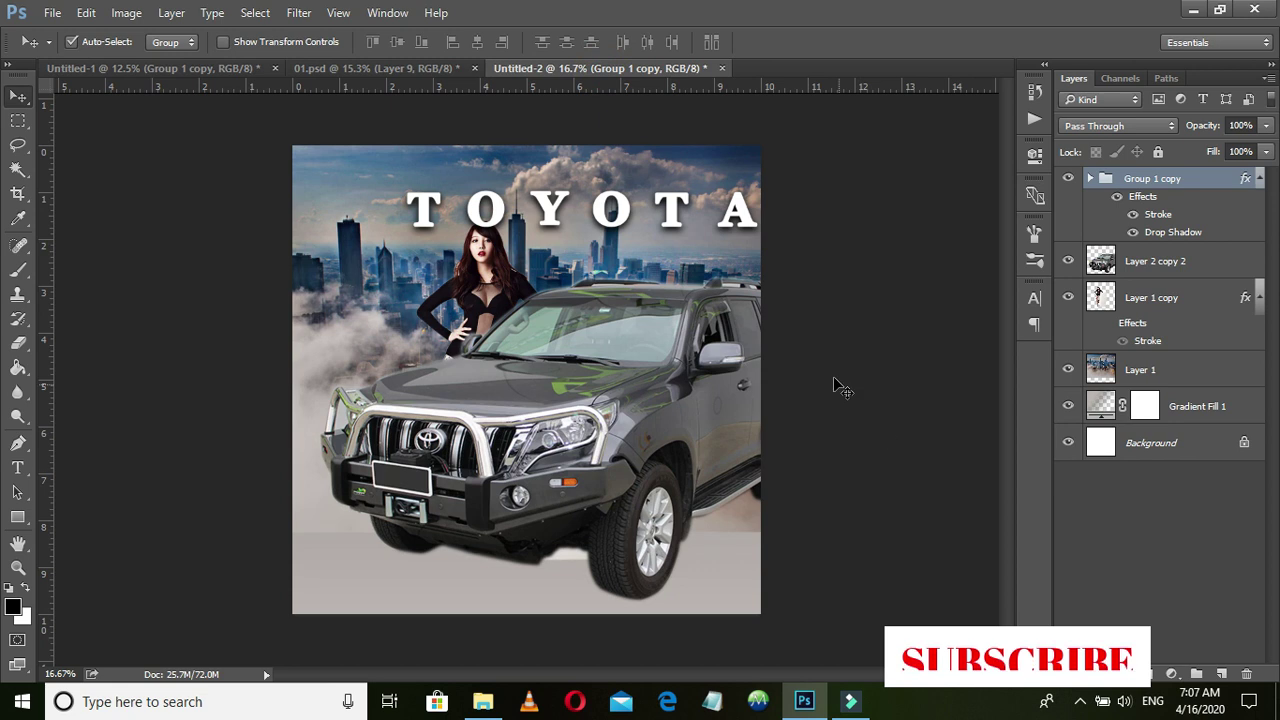
click(1155, 261)
ctrl+click(1140, 369)
ctrl+click(1151, 297)
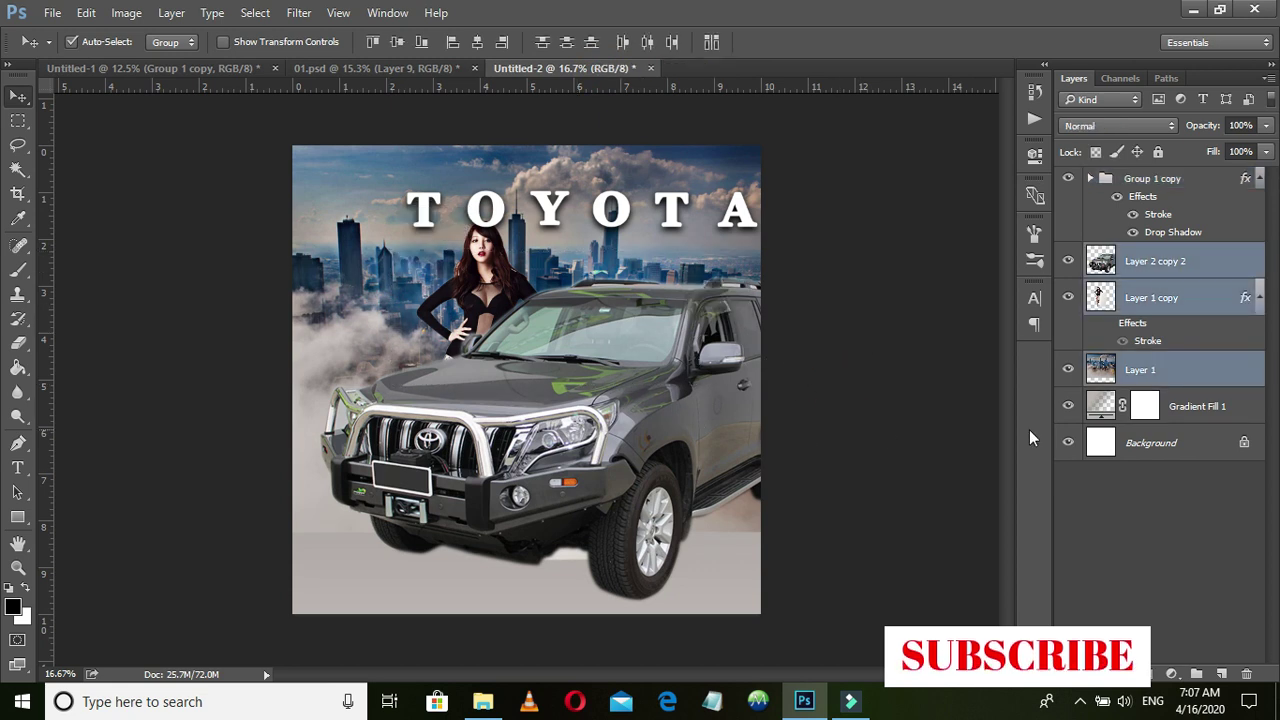
ctrl+click(1137, 374)
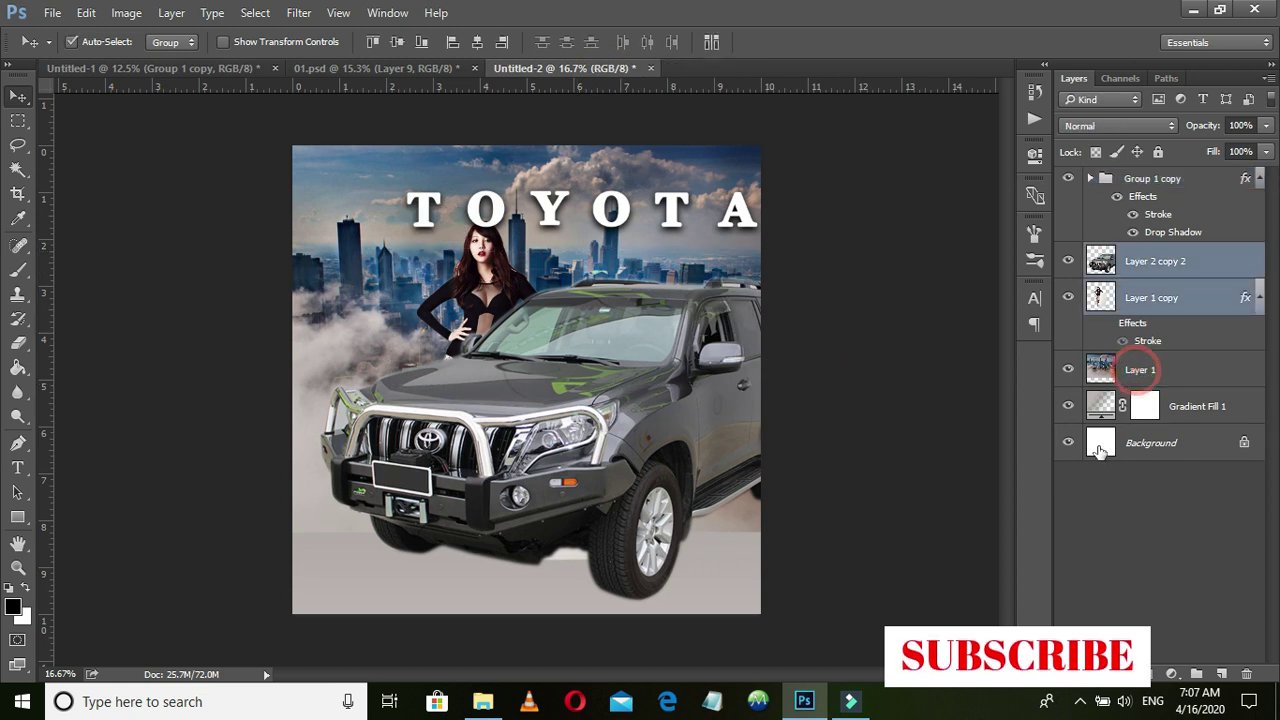
mouse_move(557, 357)
mouse_down()
mouse_move(529, 380)
mouse_move(531, 368)
mouse_up()
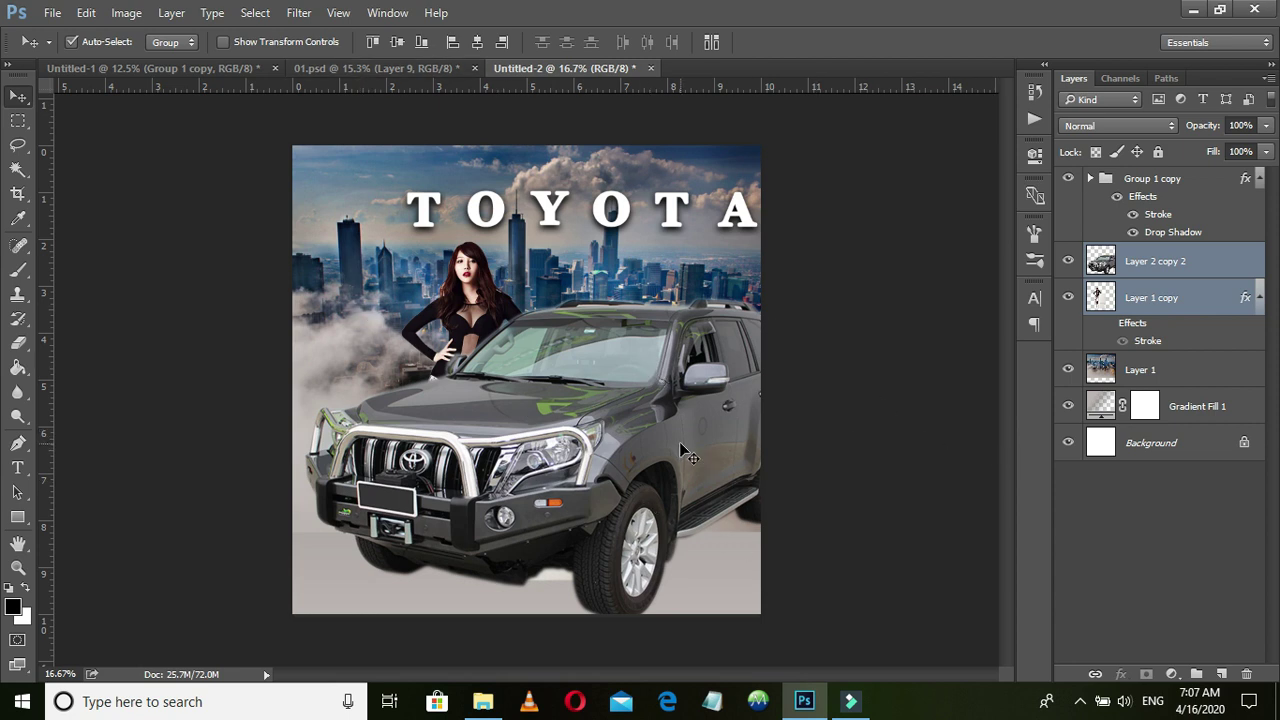
click(876, 398)
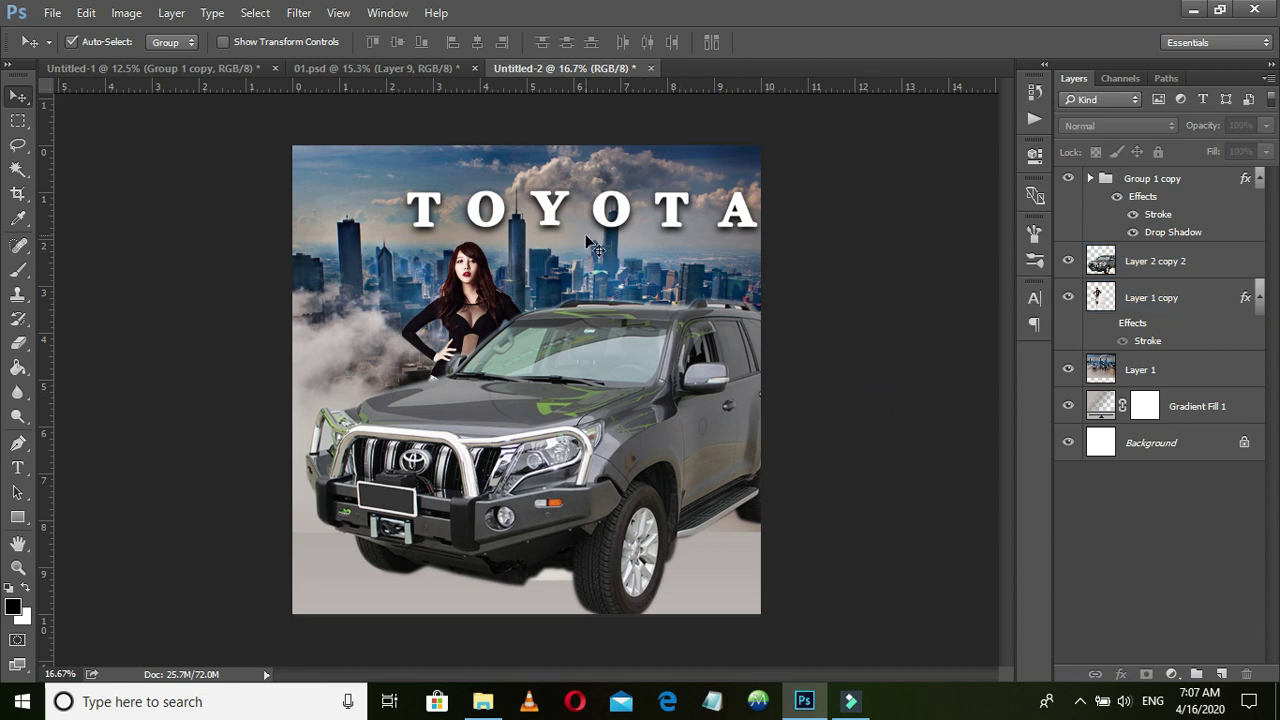
drag(565, 216, 517, 201)
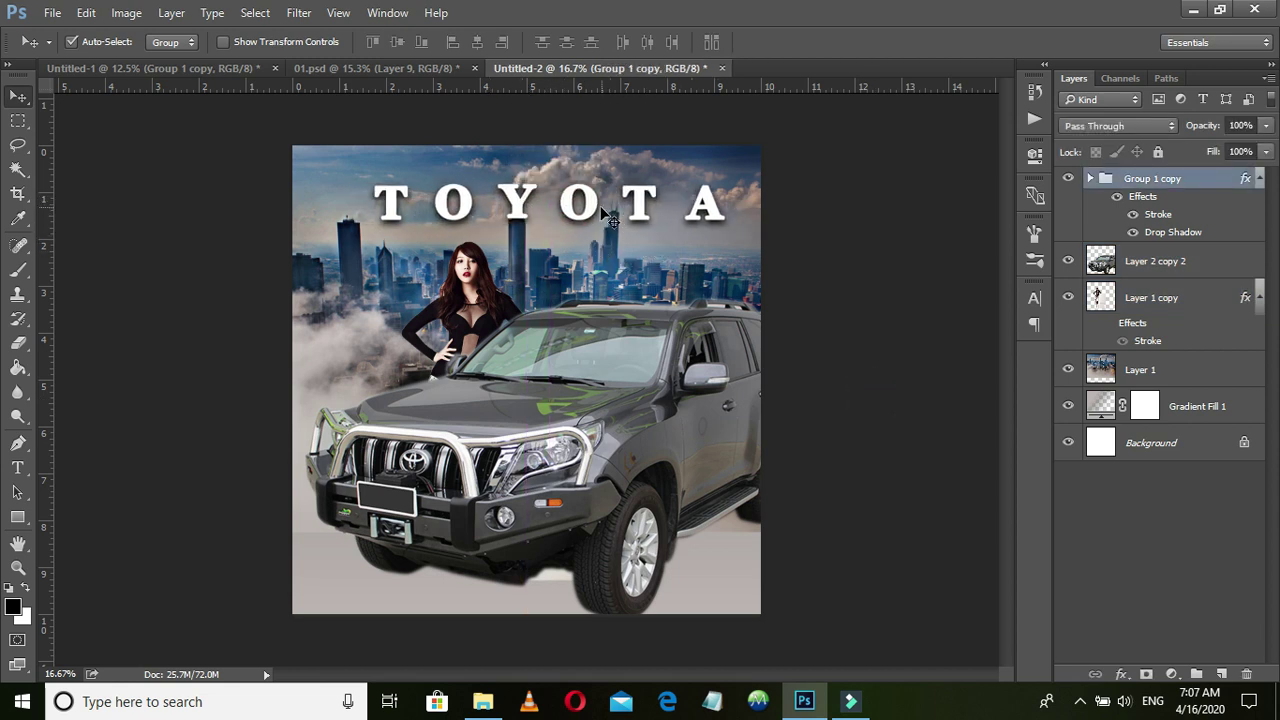
Duplicate the SUV layer and give the lower copy a cyan Color Overlay
click(1154, 268)
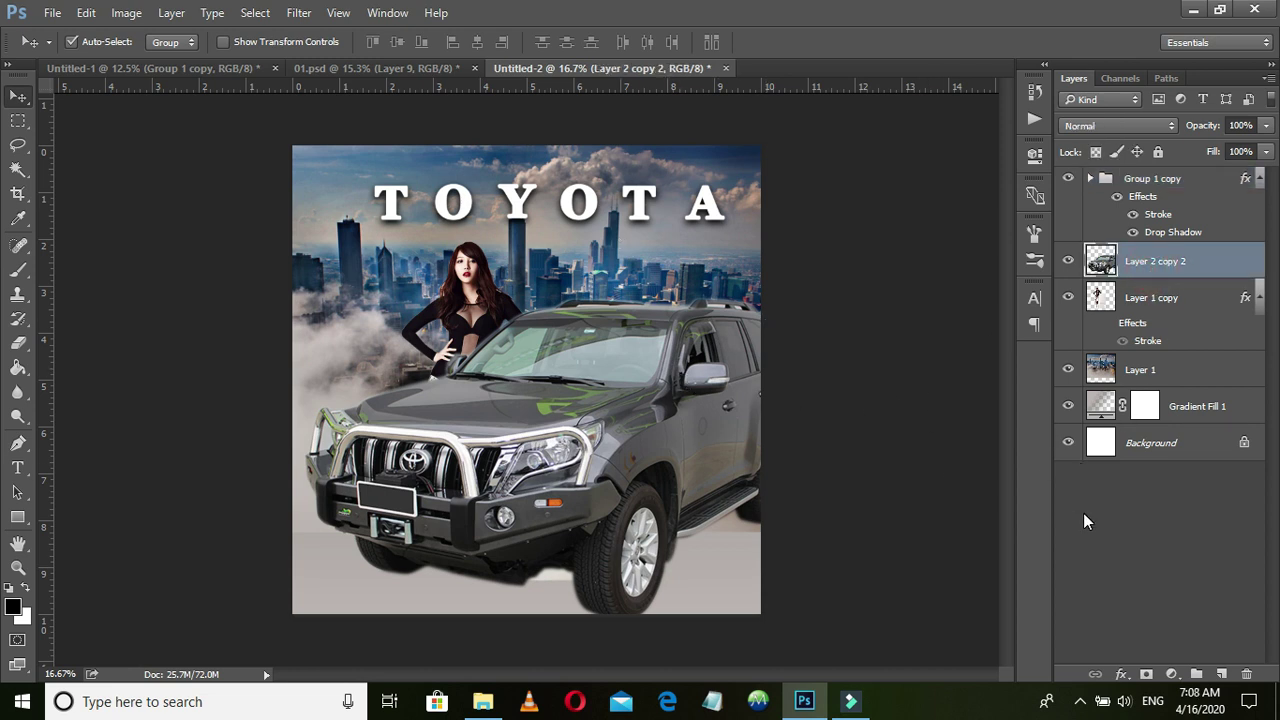
key(ctrl+j)
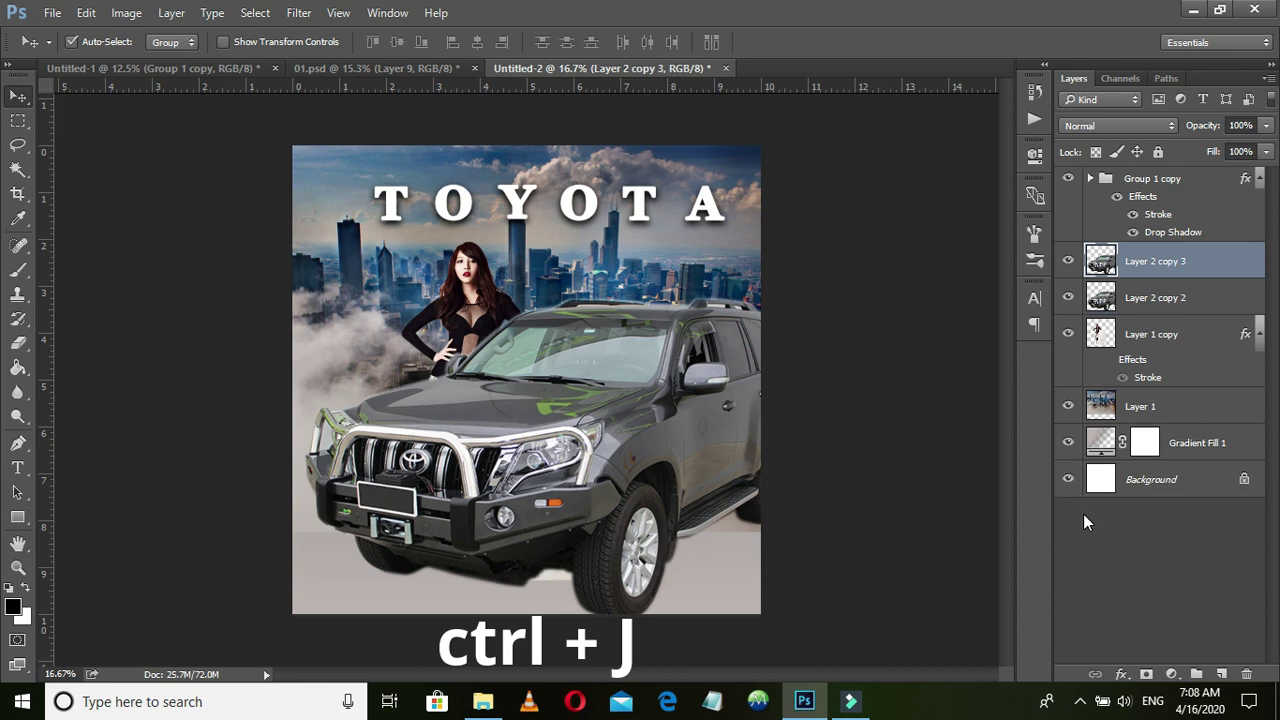
click(1164, 296)
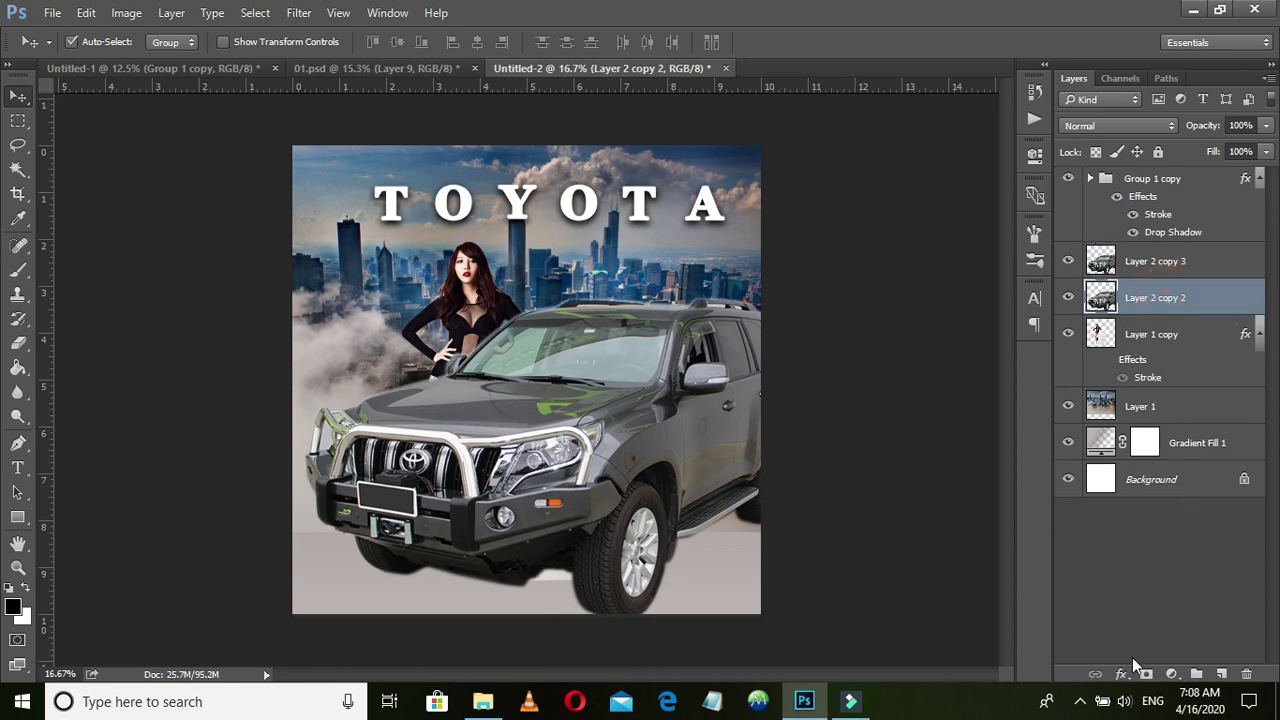
click(1123, 676)
click(1134, 577)
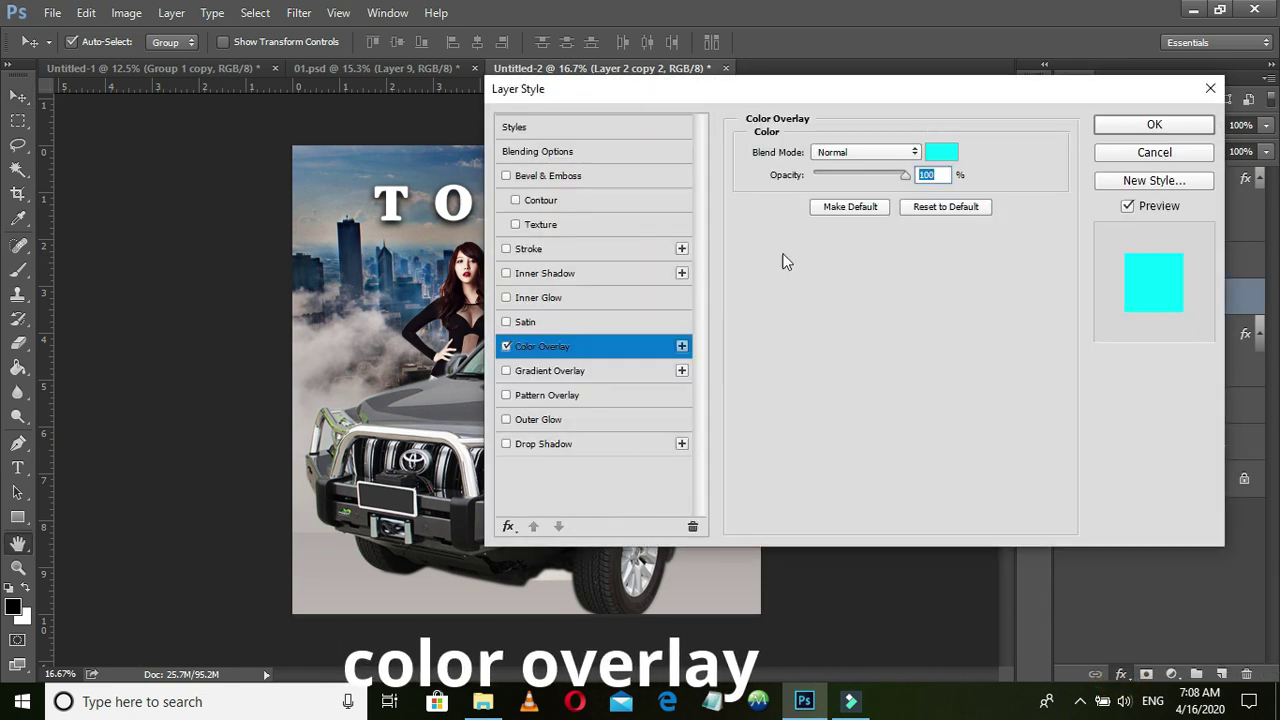
drag(997, 94, 1044, 303)
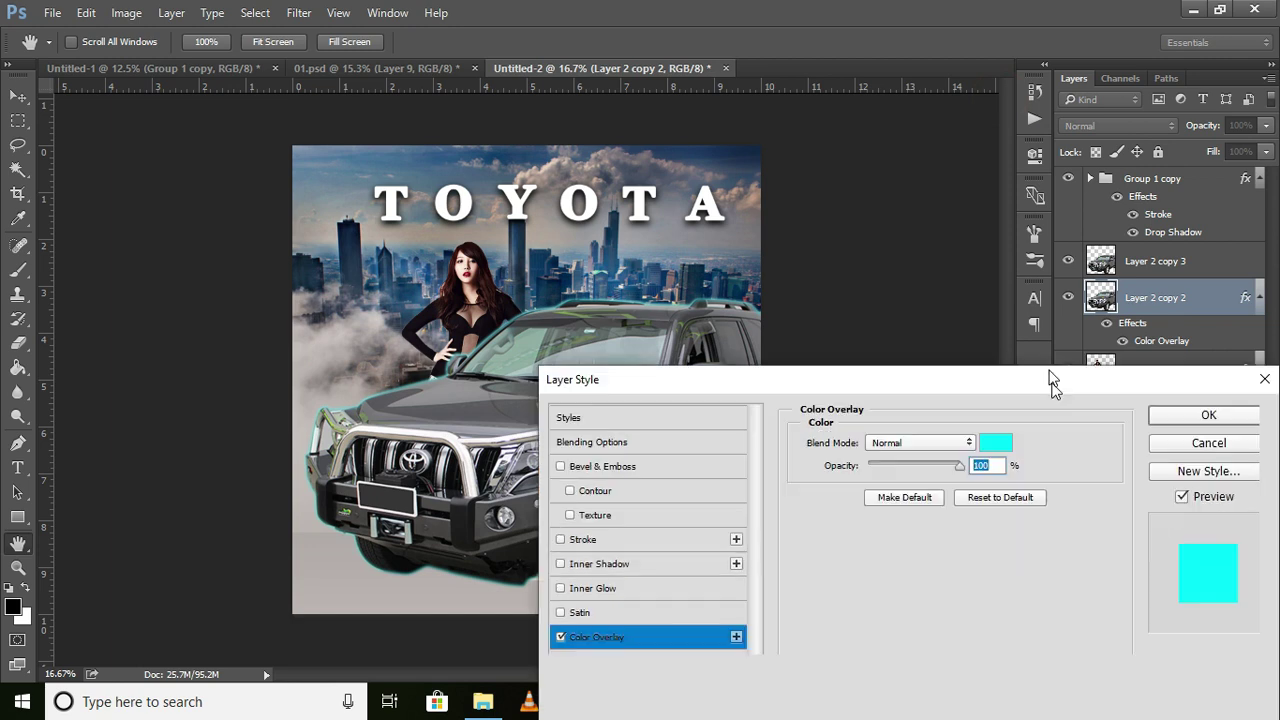
click(1188, 337)
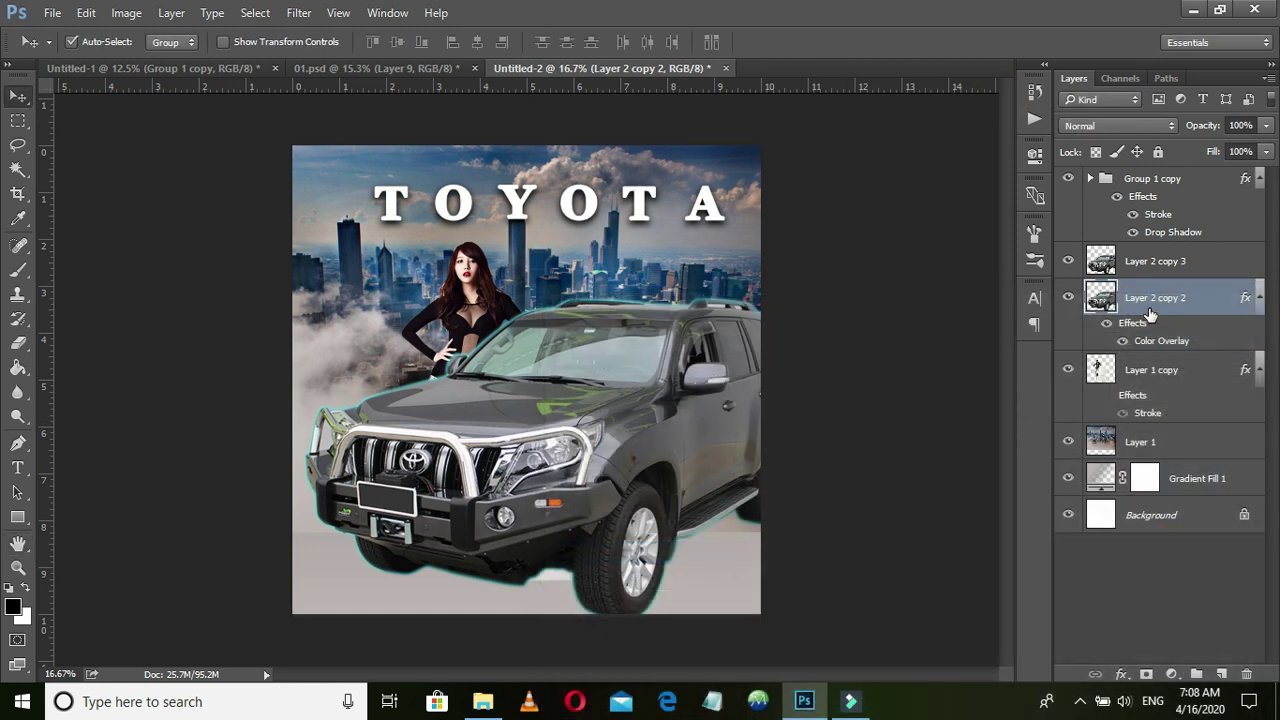
Scale the cyan SUV copy slightly larger than the car
key(ctrl+t)
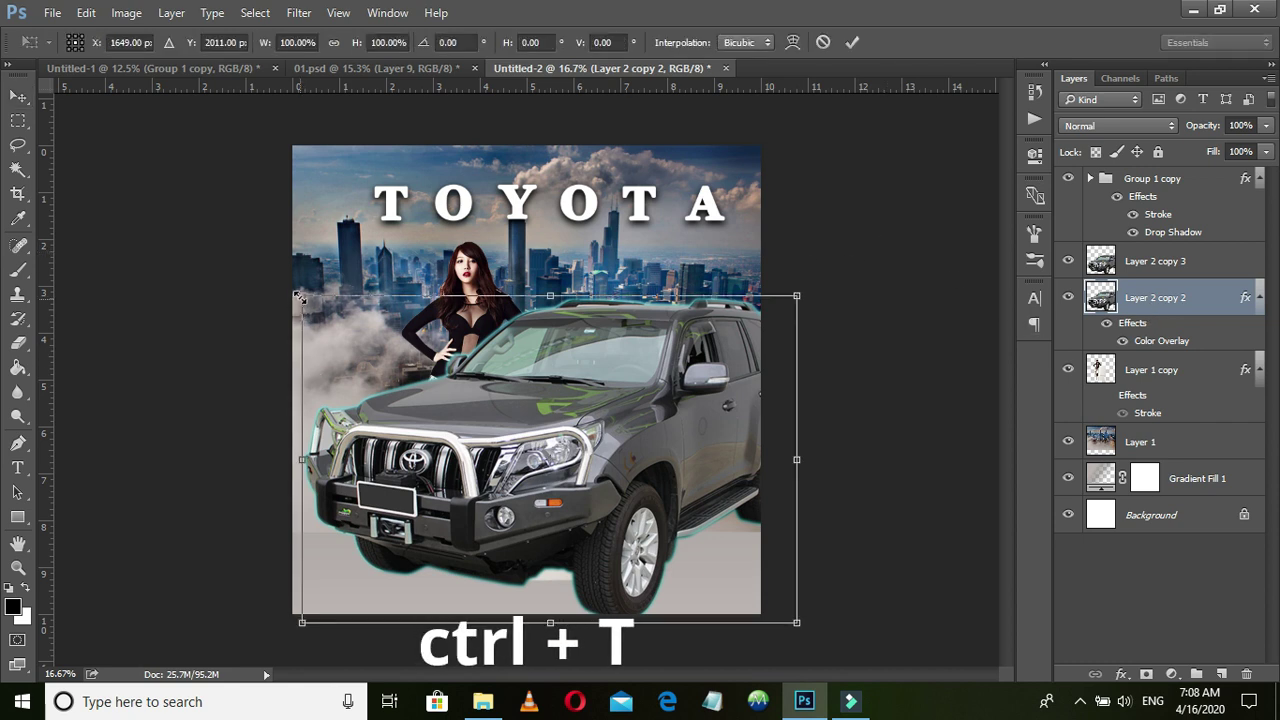
drag(300, 298, 293, 291)
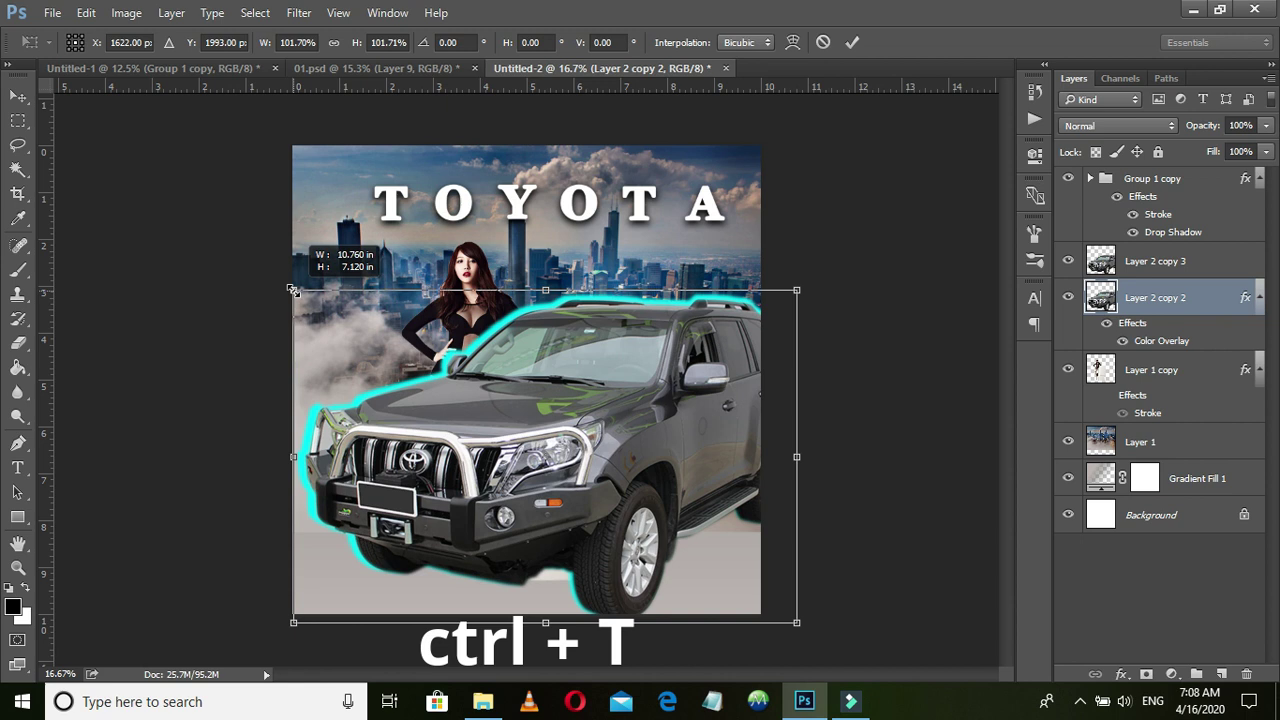
double_click(589, 446)
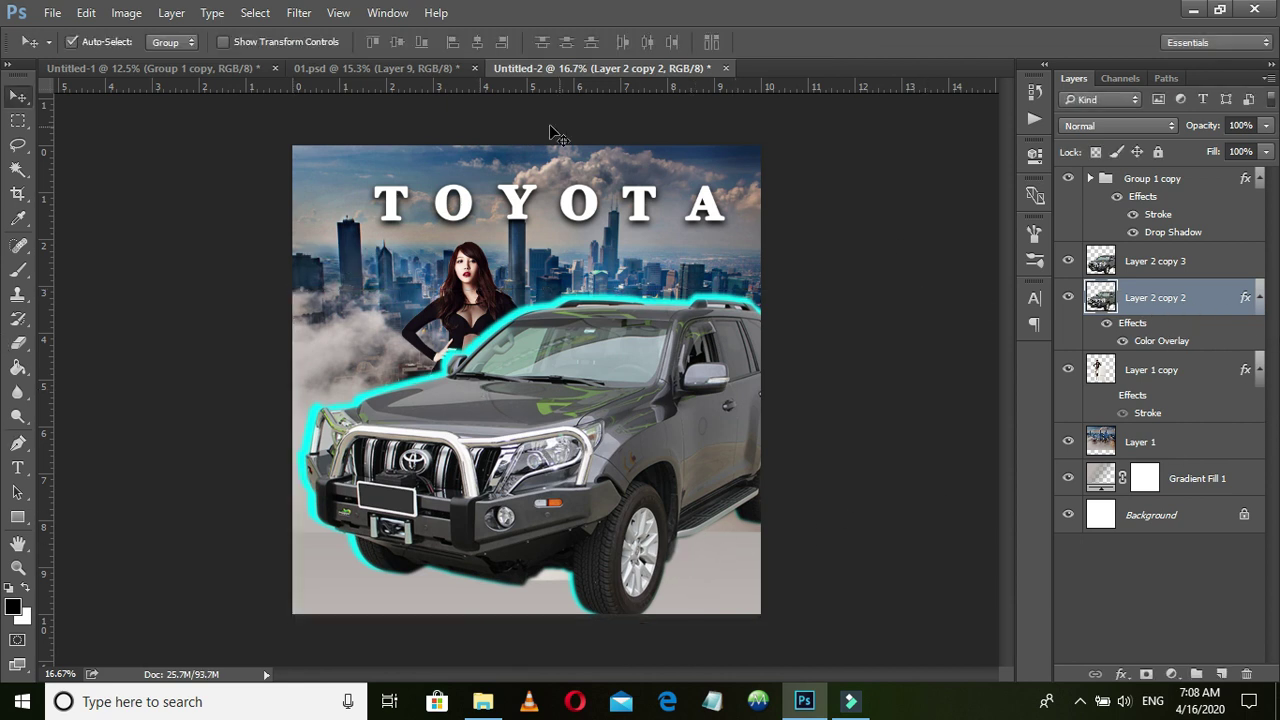
Apply a Gaussian Blur of about 45.6 pixels to the cyan SUV copy
click(298, 12)
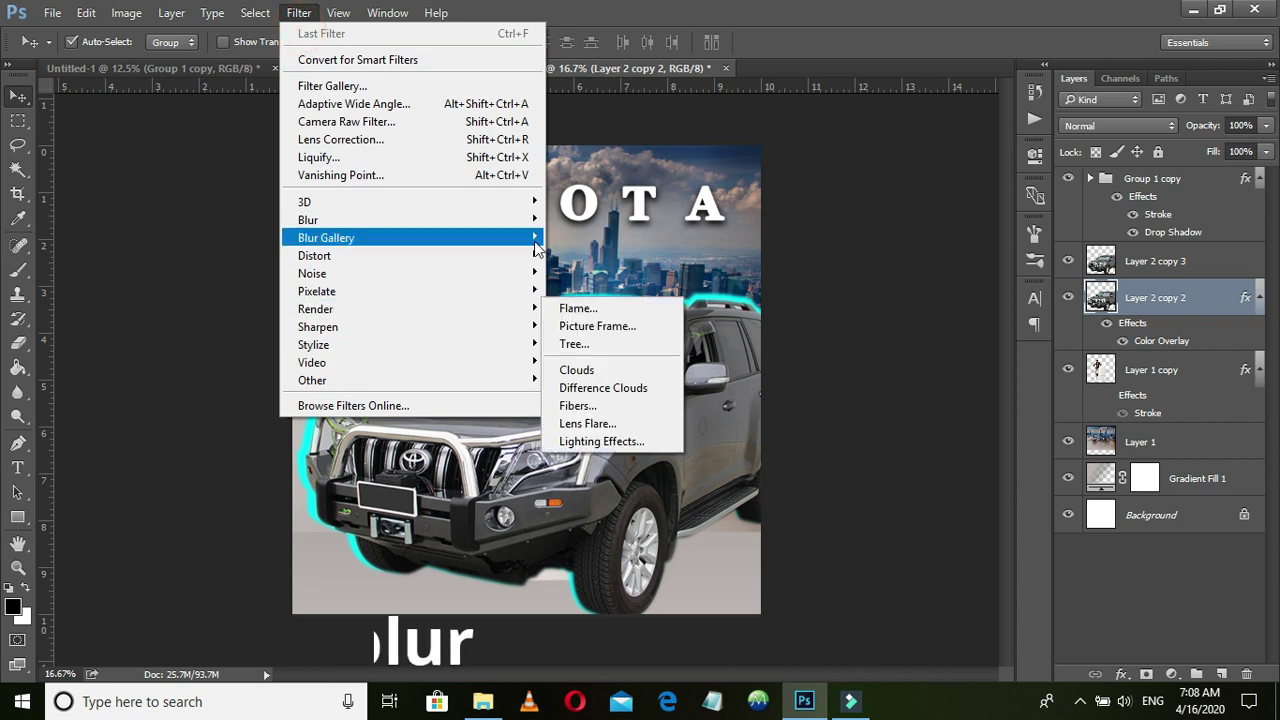
mouse_move(308, 220)
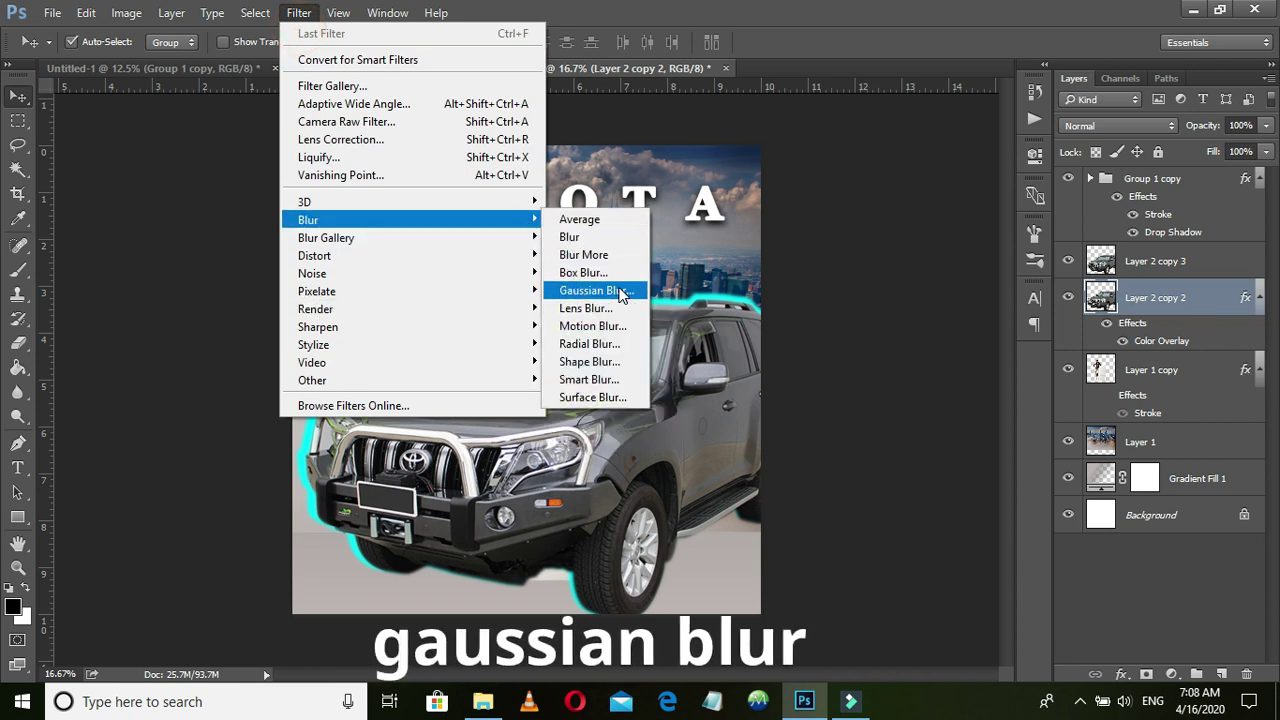
click(595, 291)
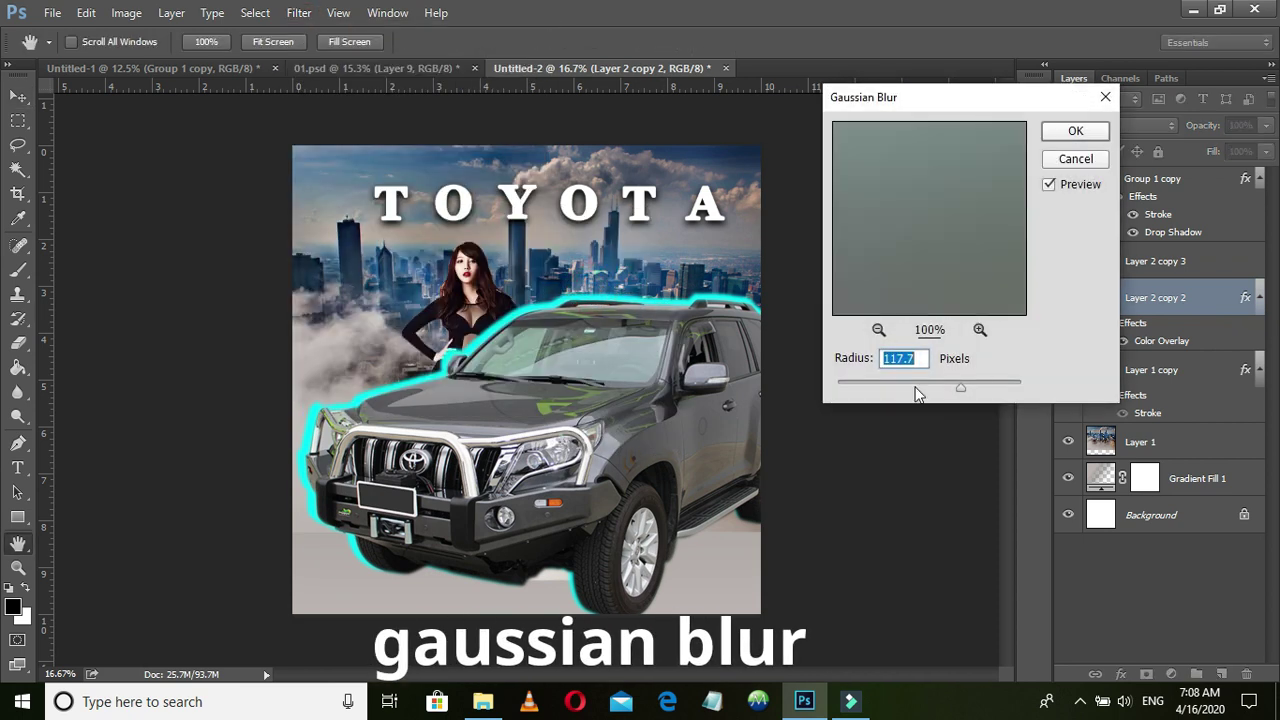
click(890, 382)
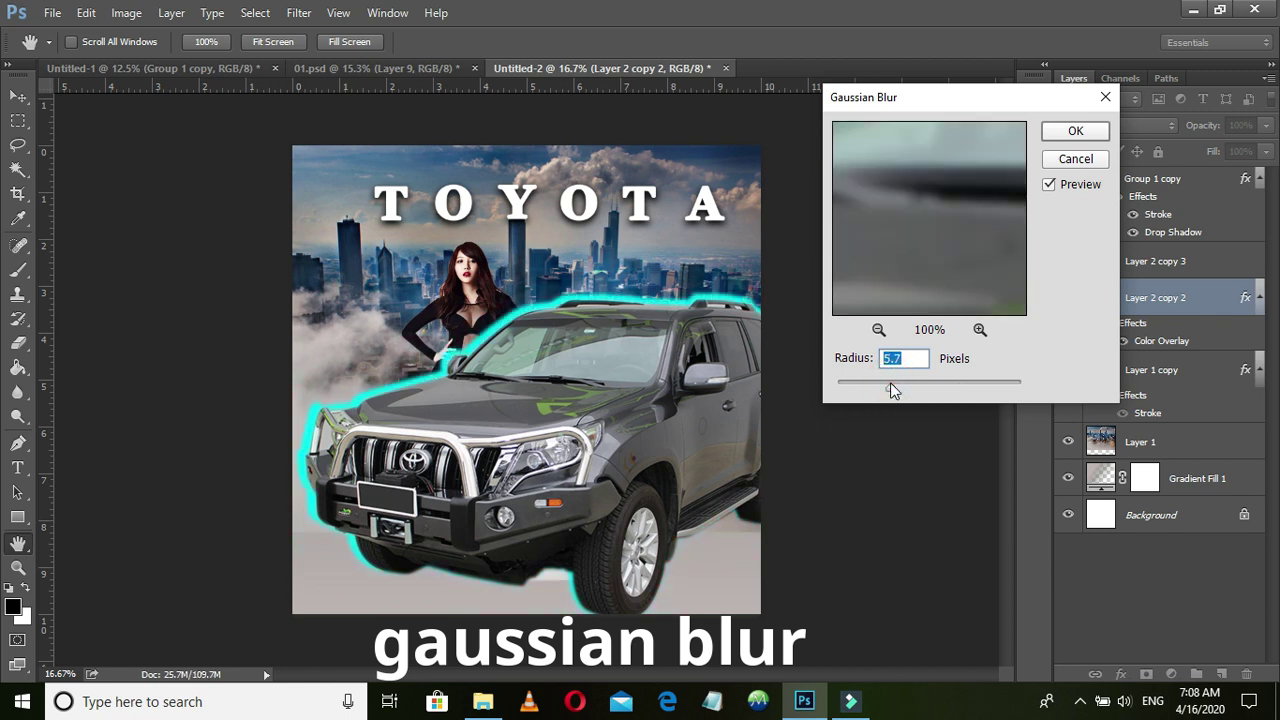
drag(890, 382, 903, 390)
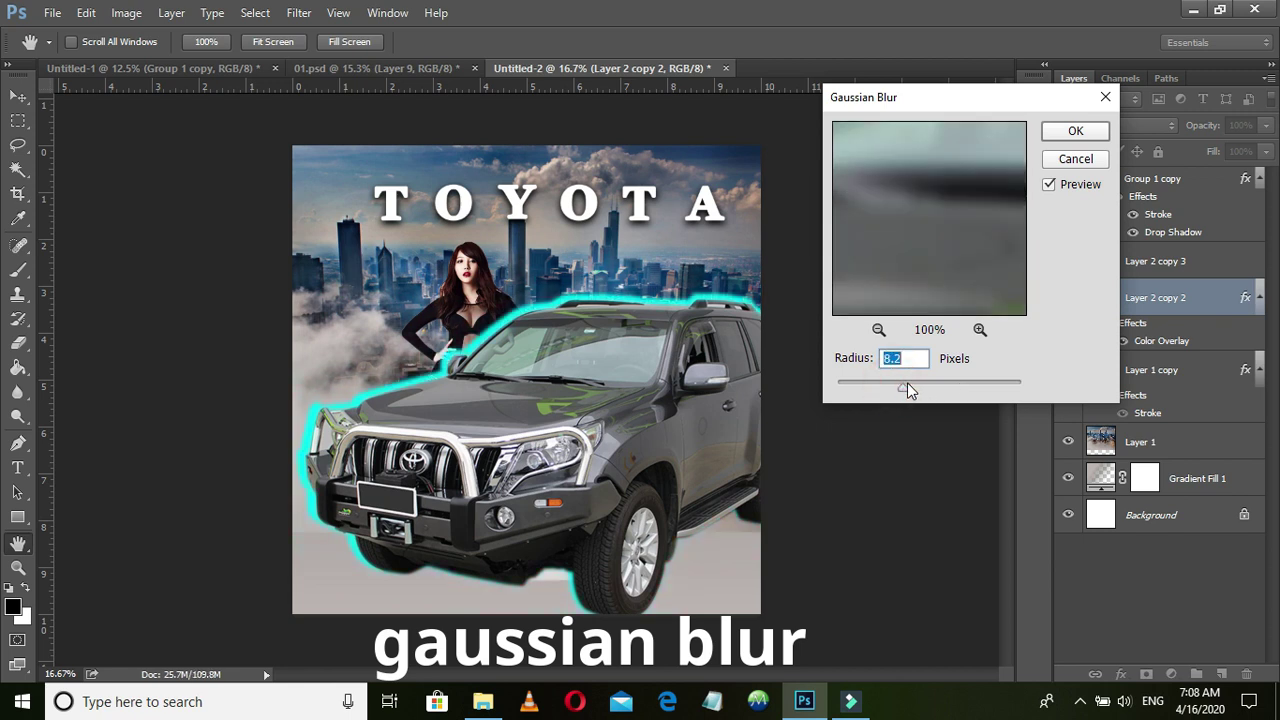
click(909, 382)
drag(912, 383, 928, 389)
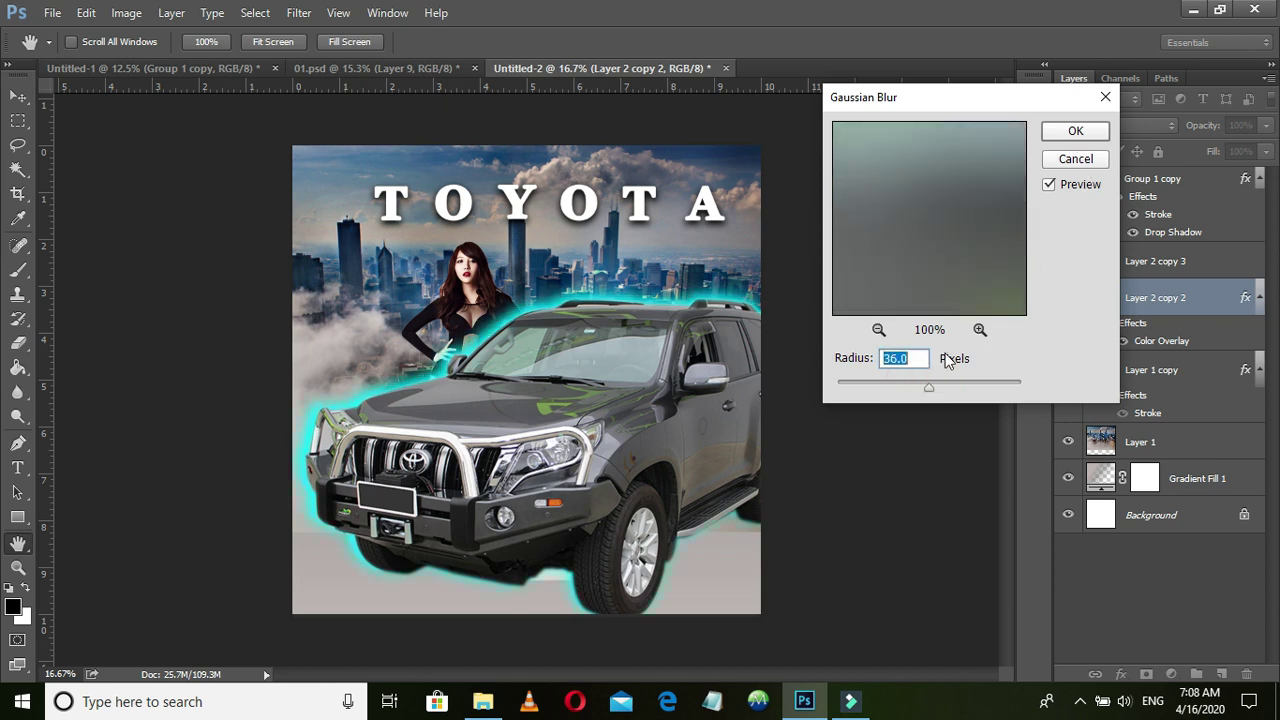
drag(930, 387, 936, 387)
click(1070, 132)
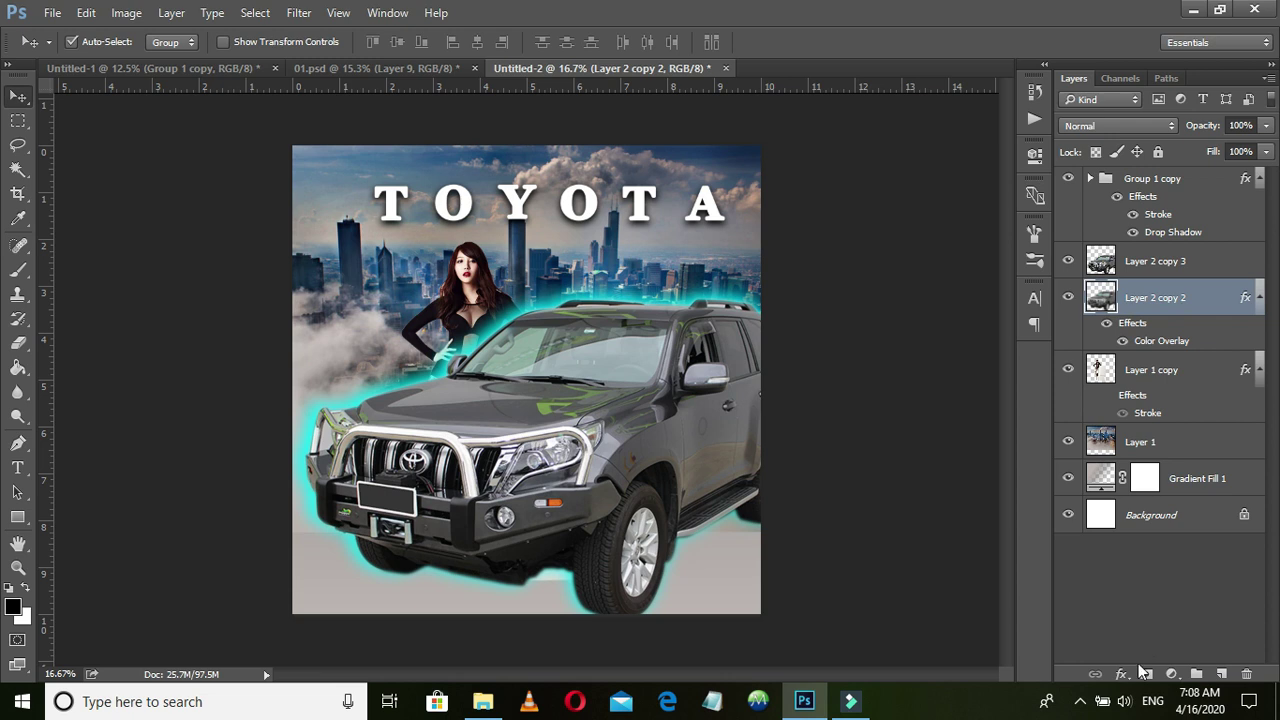
Mask the cyan glow by painting black beneath the SUV's bumper and wheels
click(1147, 674)
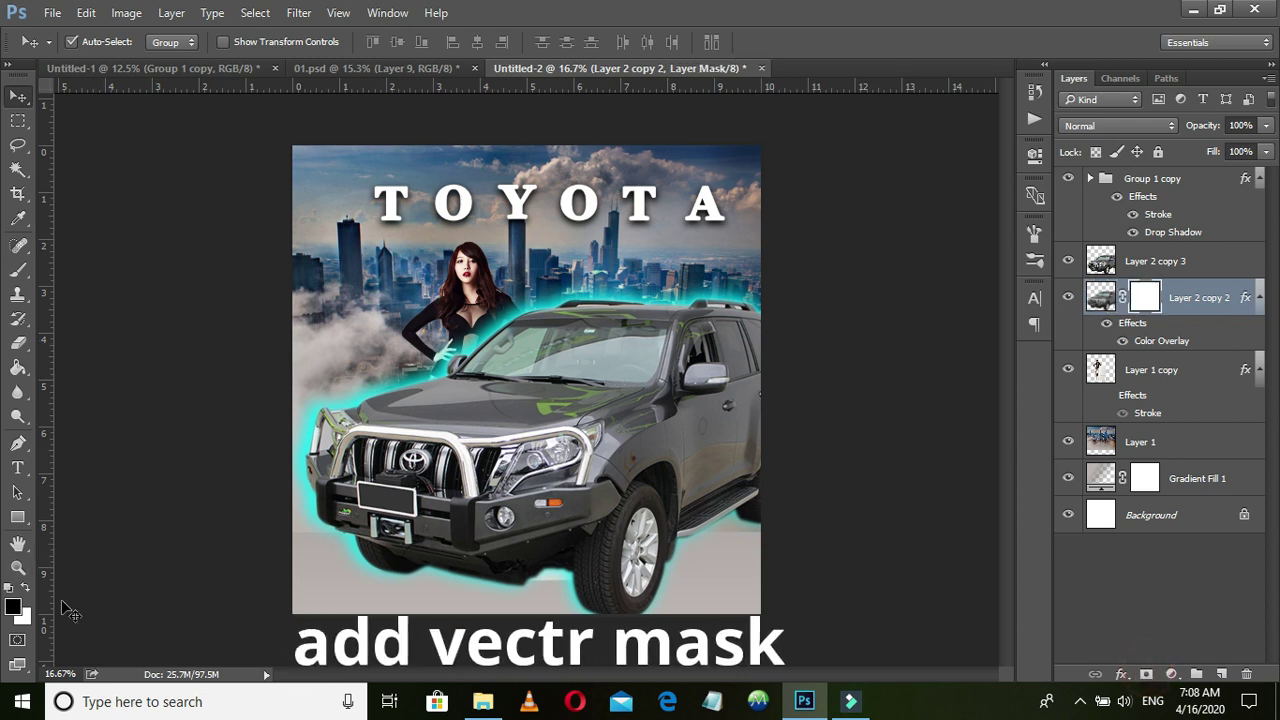
key(b)
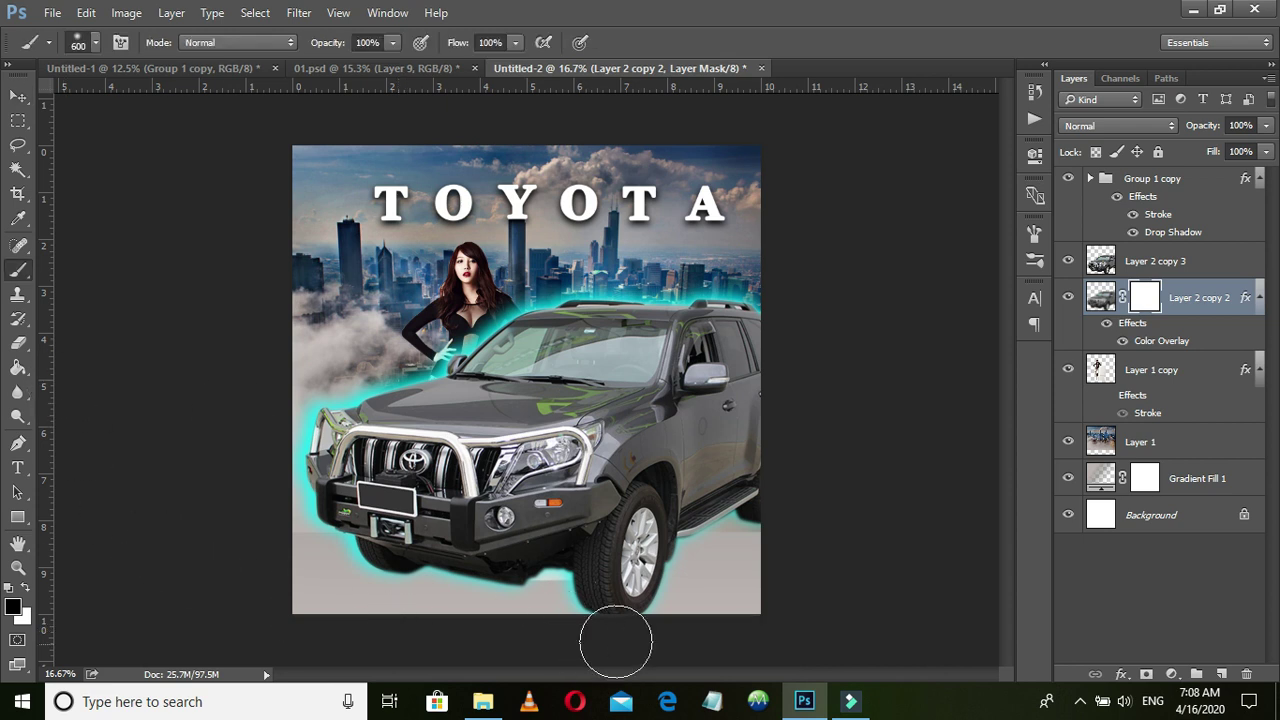
drag(466, 585, 356, 578)
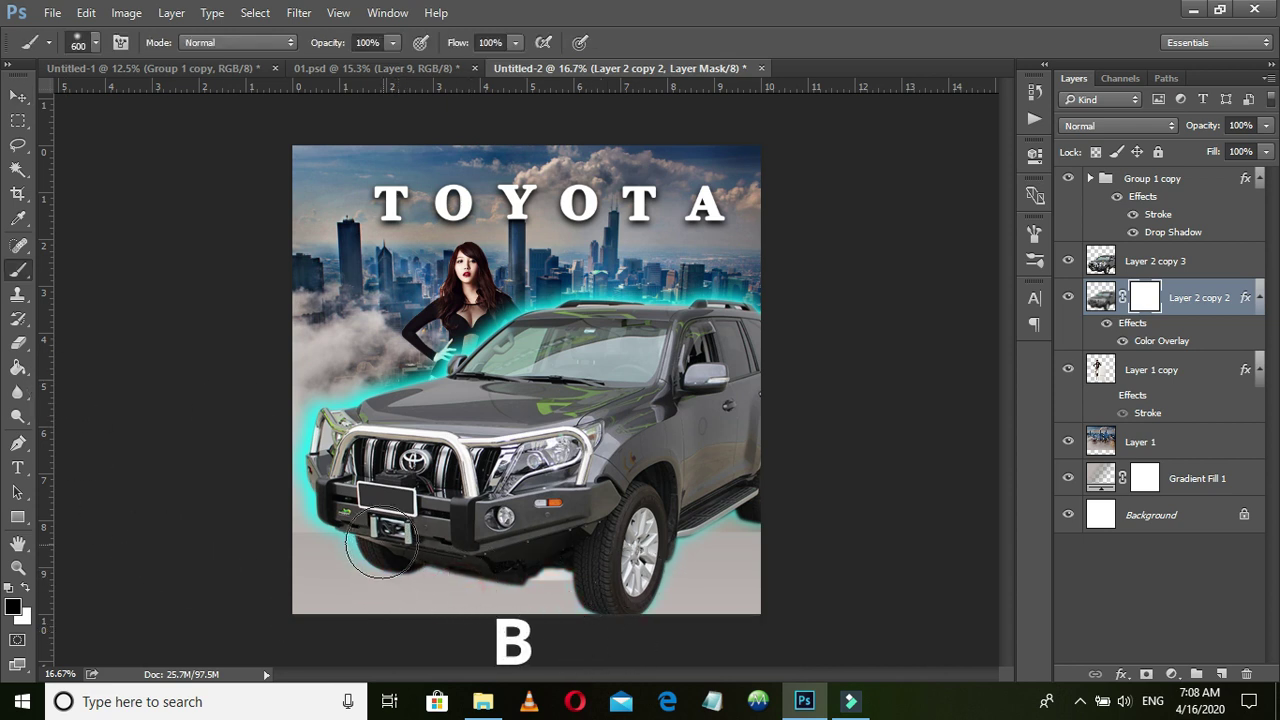
mouse_move(580, 585)
mouse_down()
mouse_move(795, 527)
mouse_move(730, 525)
mouse_up()
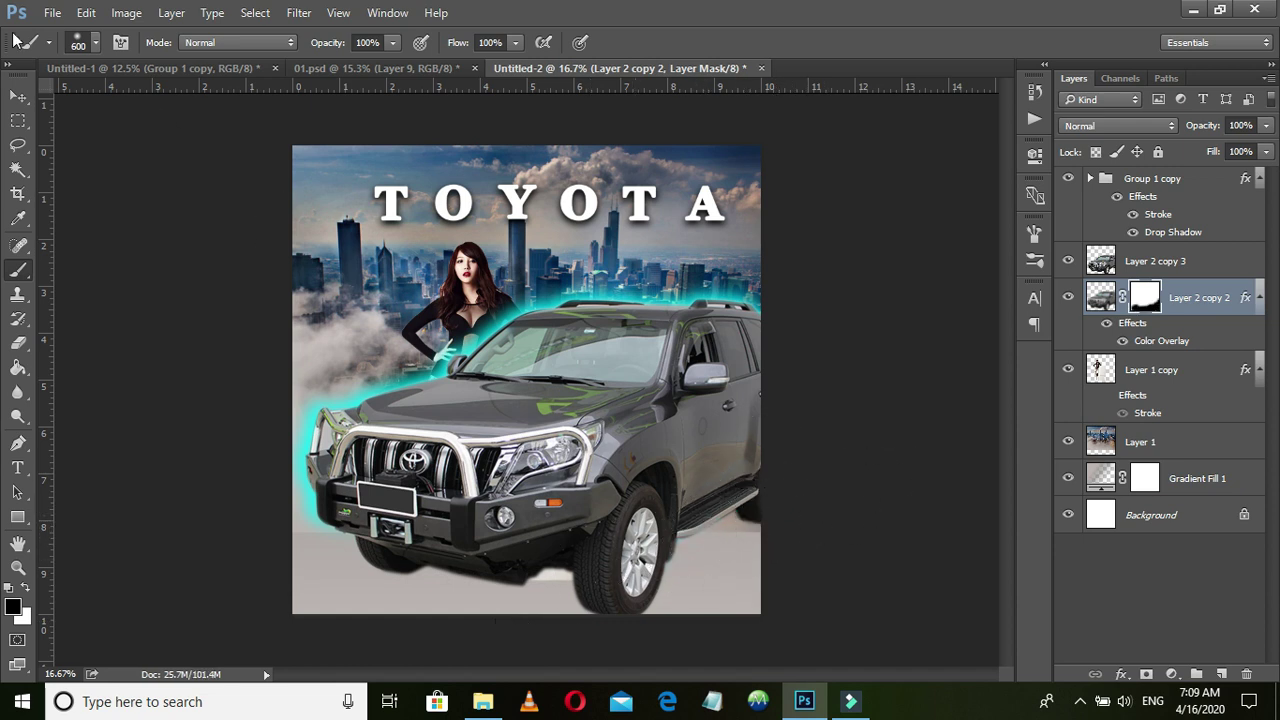
click(15, 96)
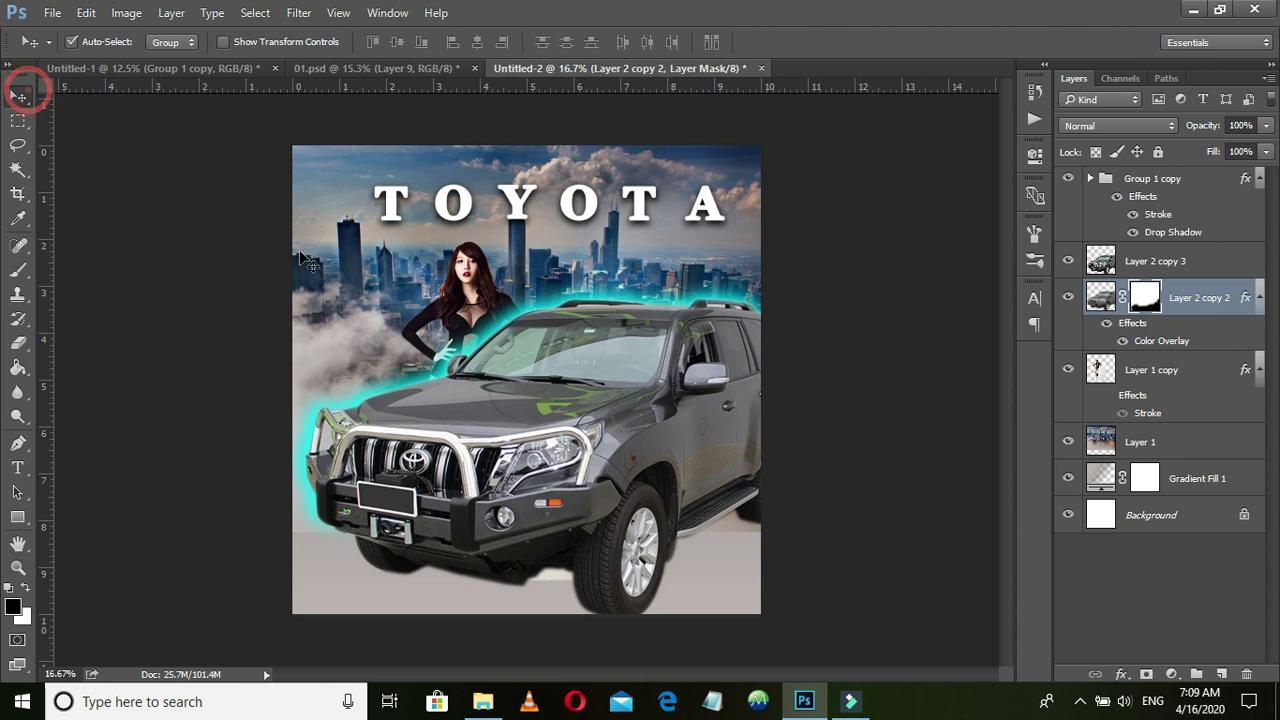
Duplicate the woman layer and give the lower copy a #ff0000 Color Overlay
click(463, 310)
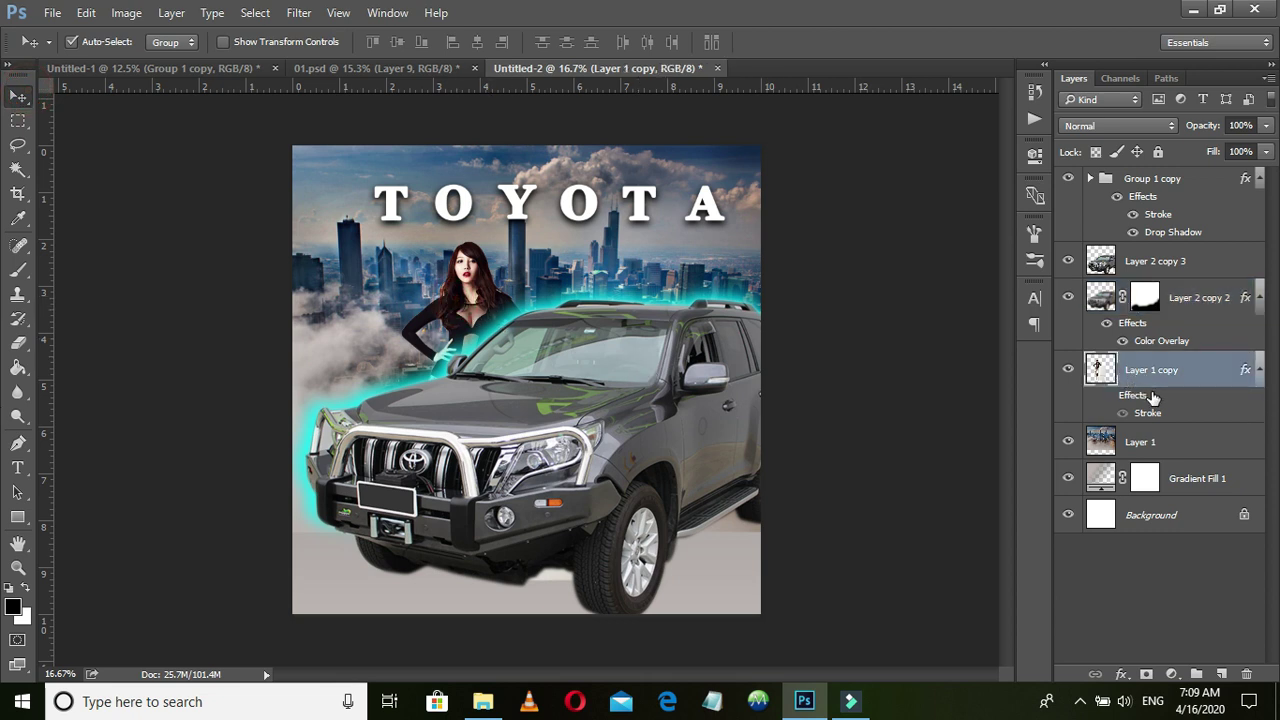
mouse_move(1152, 397)
mouse_down()
mouse_move(1187, 591)
mouse_move(1219, 670)
mouse_up()
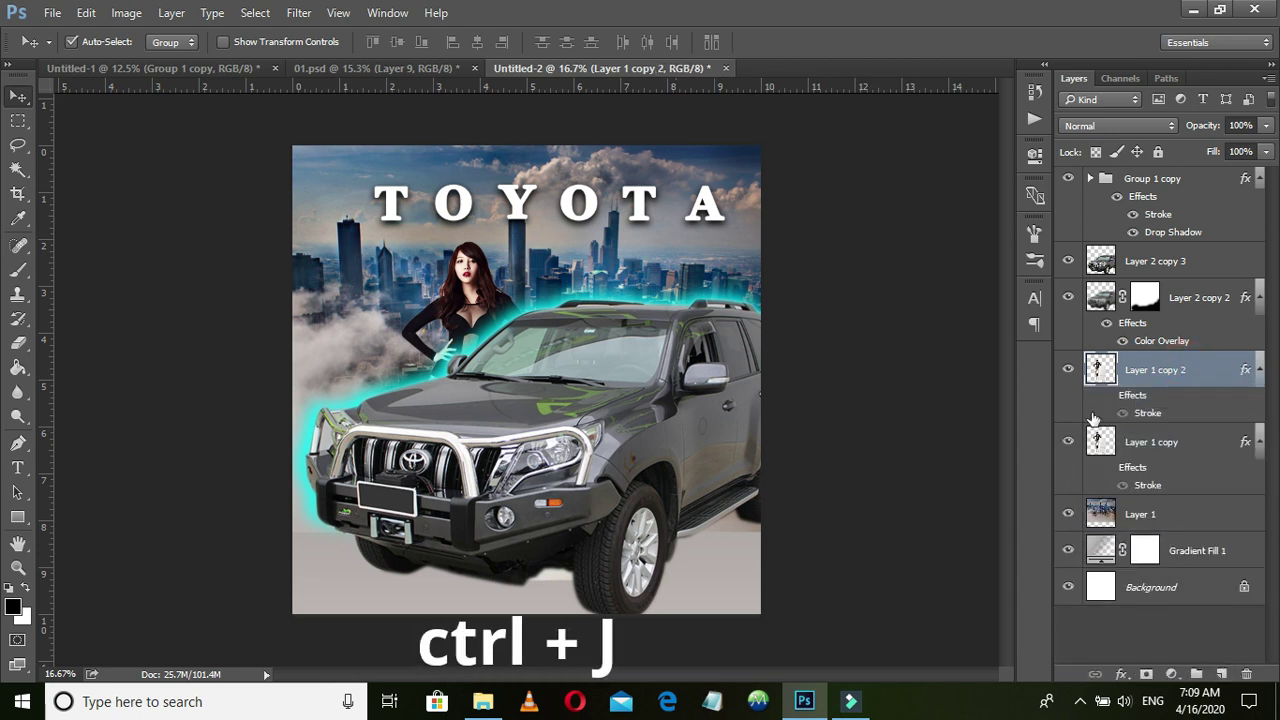
click(1152, 440)
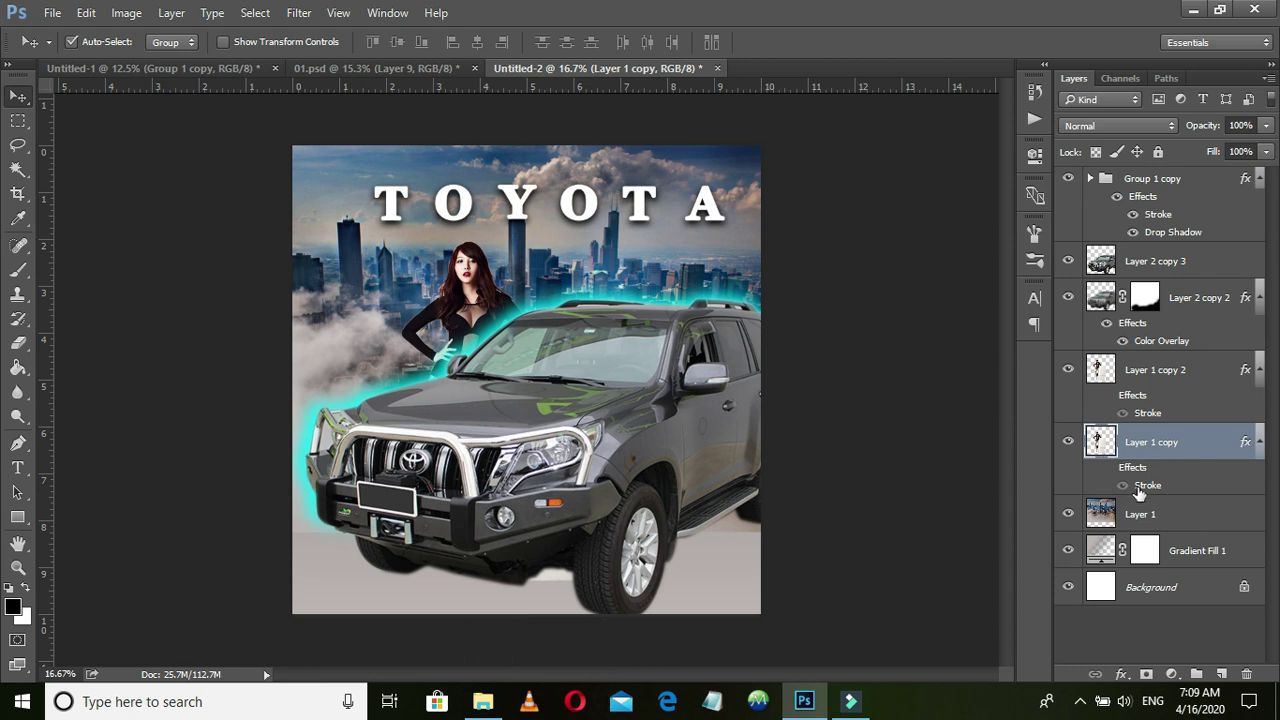
click(1138, 676)
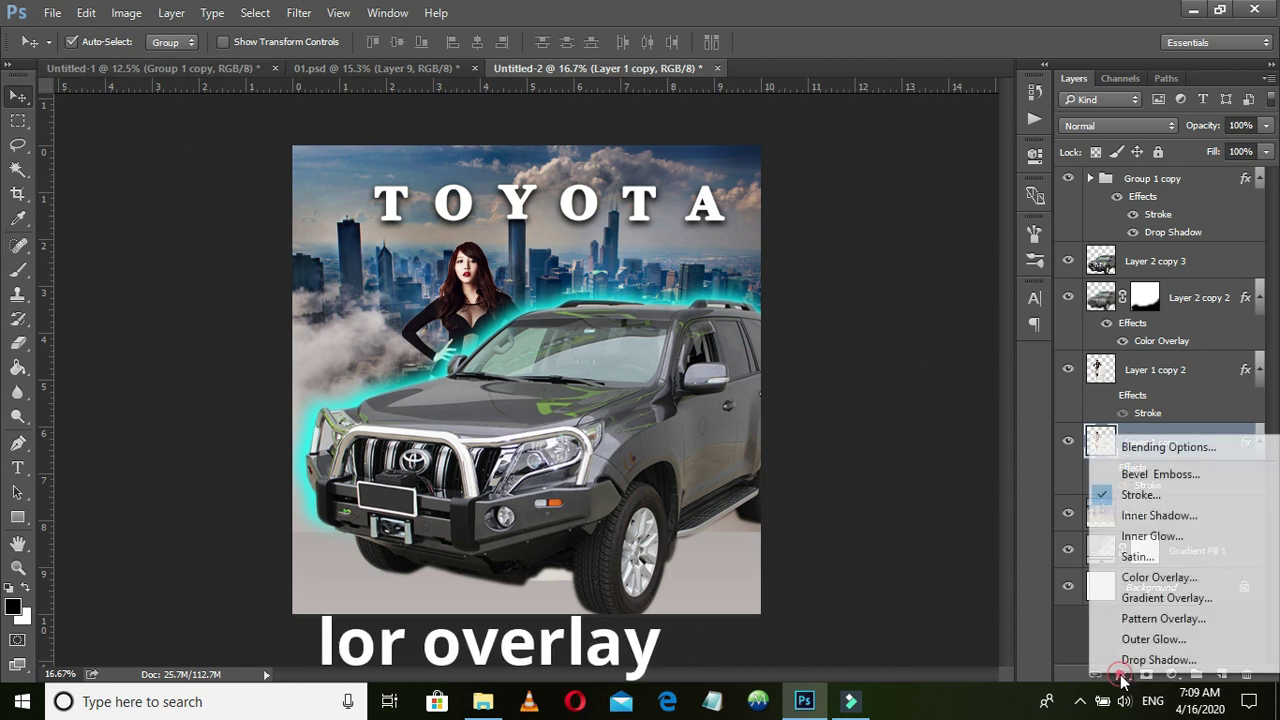
click(1160, 580)
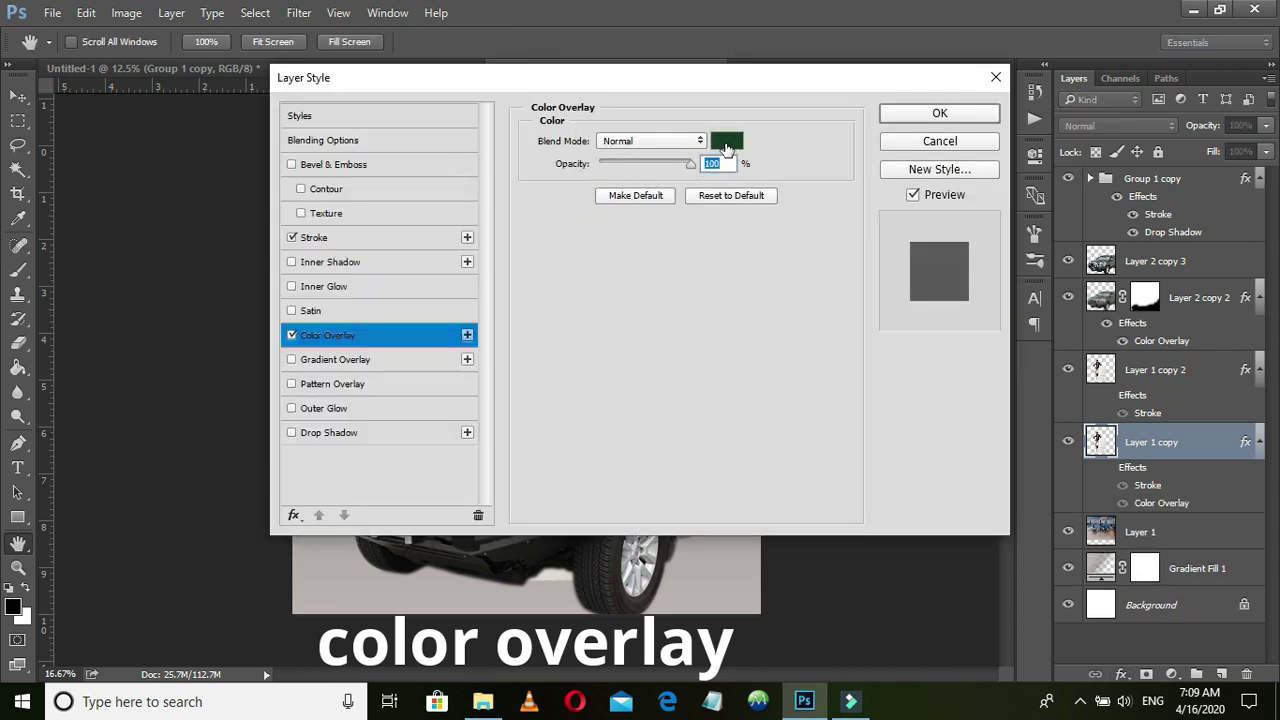
click(727, 148)
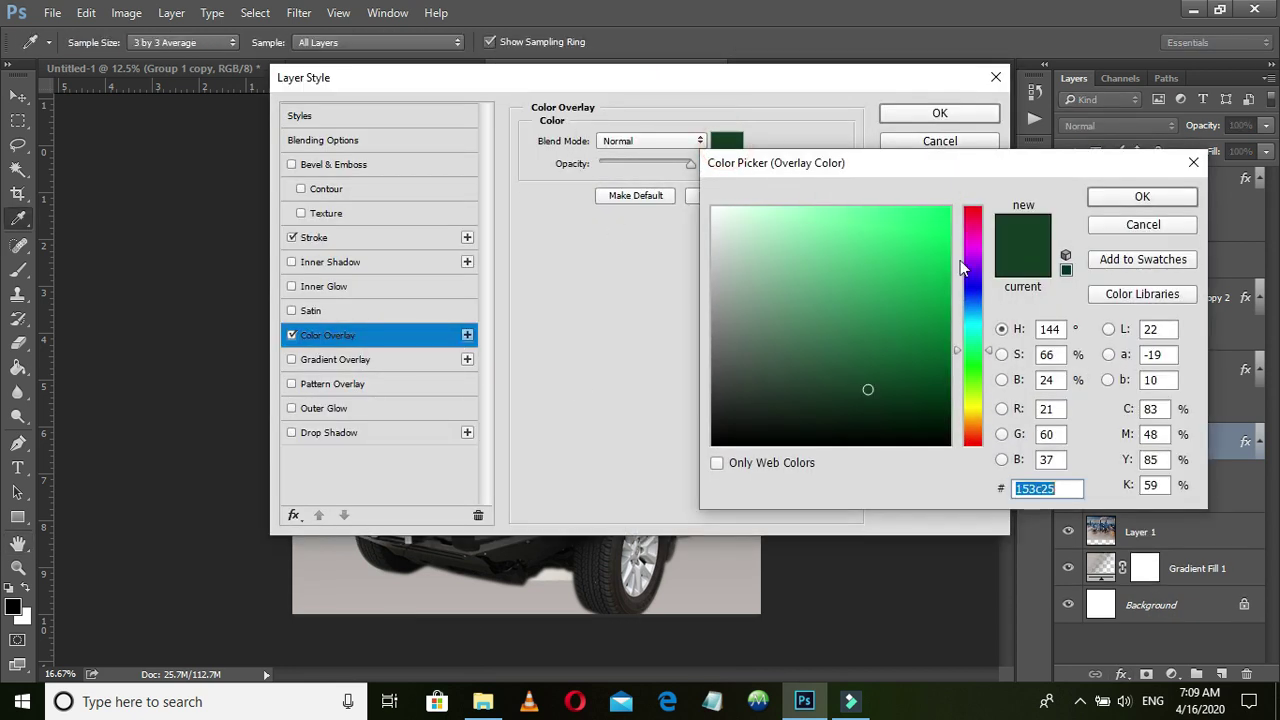
click(973, 233)
text(ff0000)
click(1158, 200)
click(940, 112)
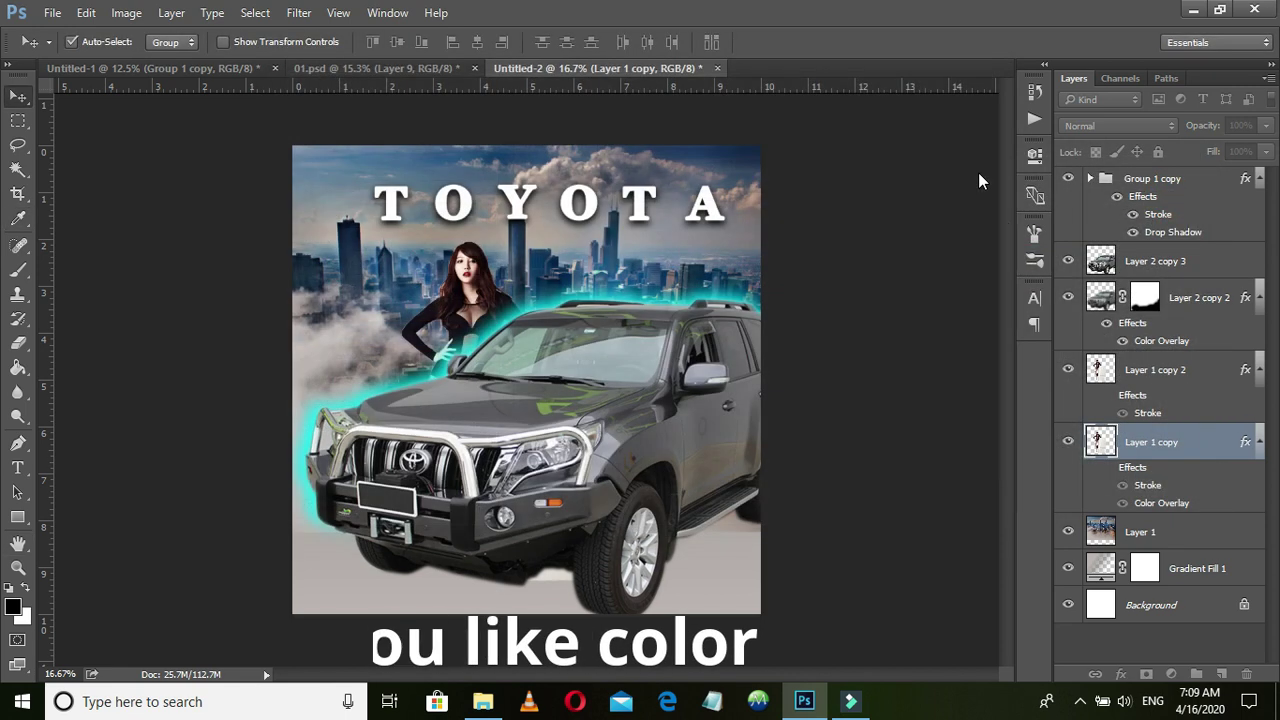
Turn off the Stroke effect on the red woman copy
click(1106, 467)
click(1121, 485)
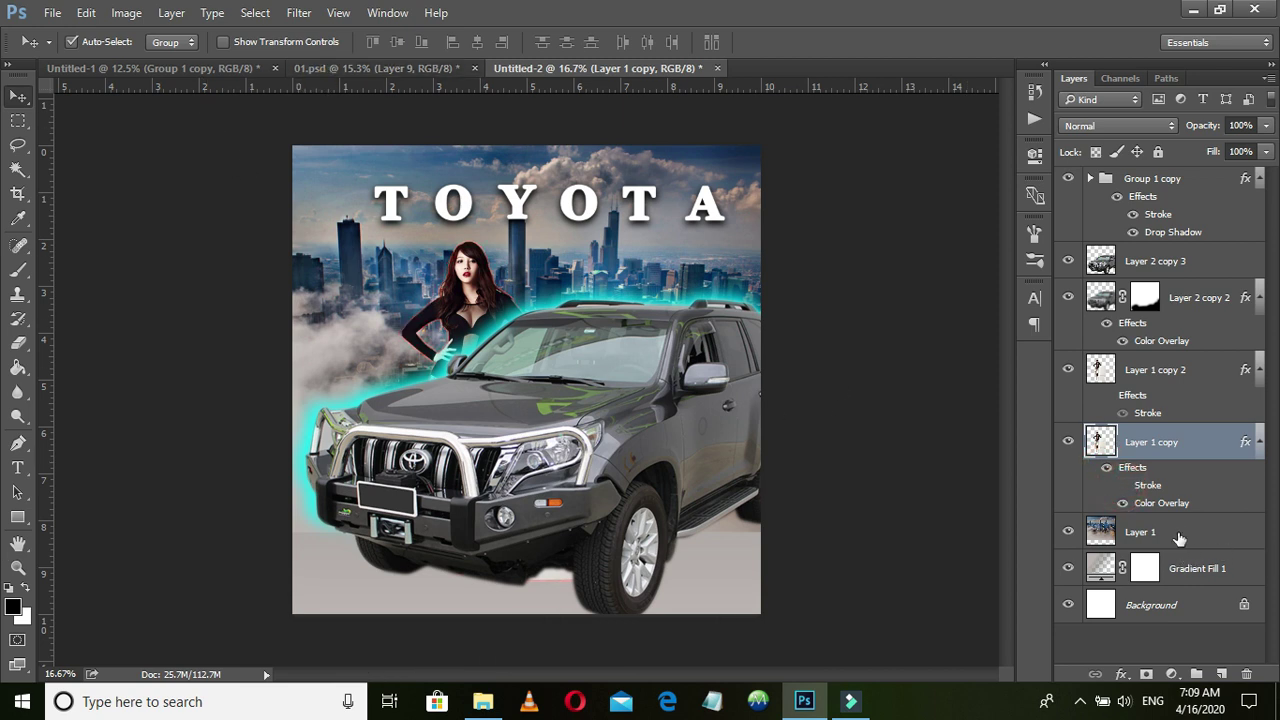
click(1172, 442)
Scale the red woman copy to about 105%, align it behind her, widen it slightly, and commit
key(ctrl+t)
drag(401, 237, 398, 243)
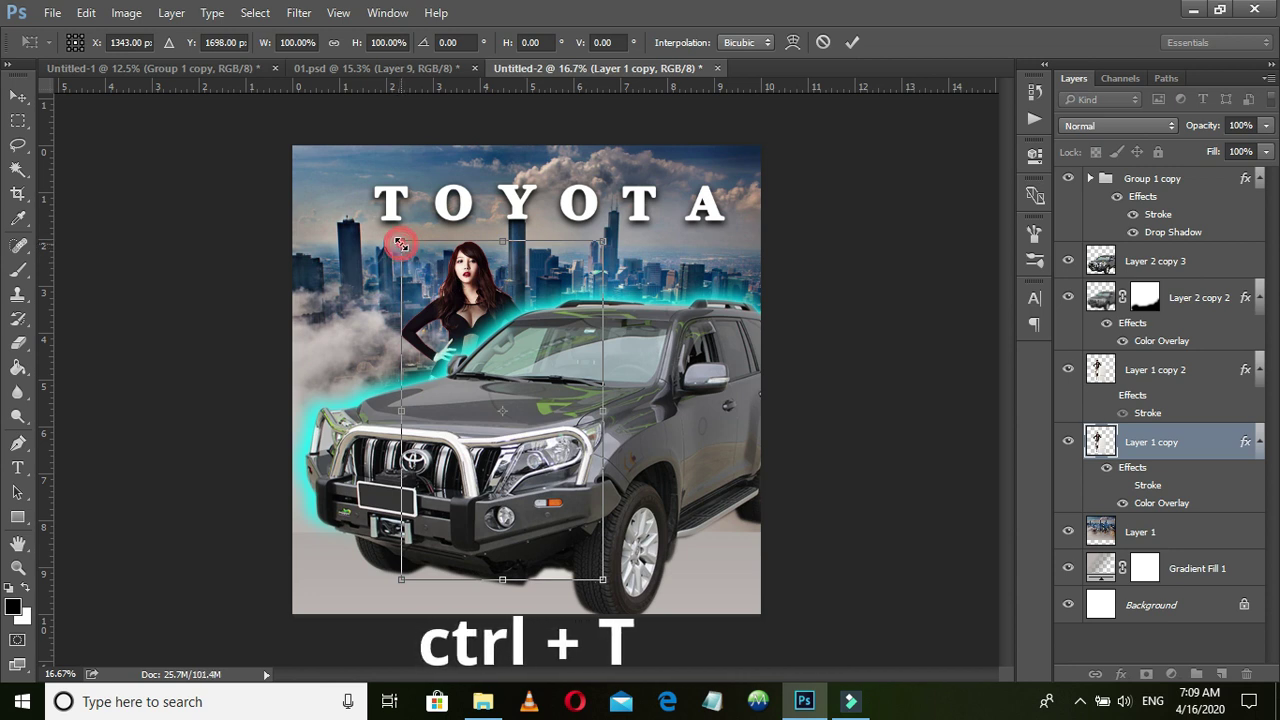
drag(403, 244, 396, 241)
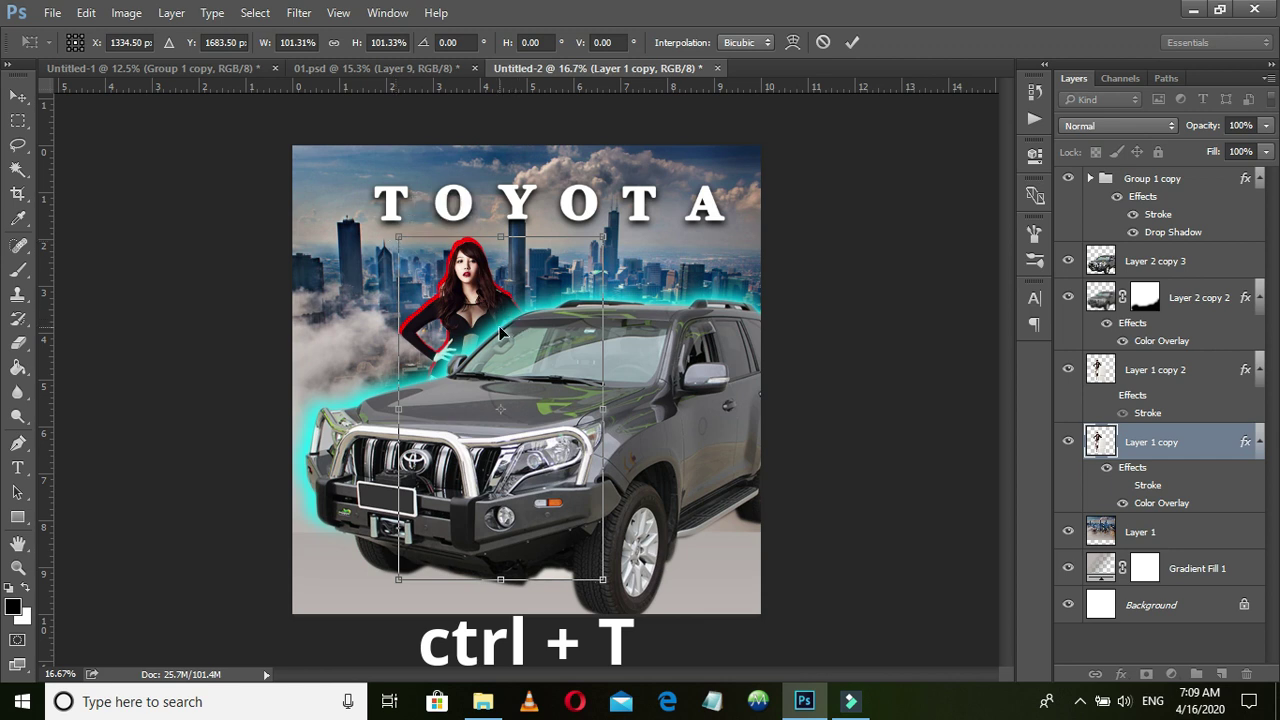
key(ctrl+z)
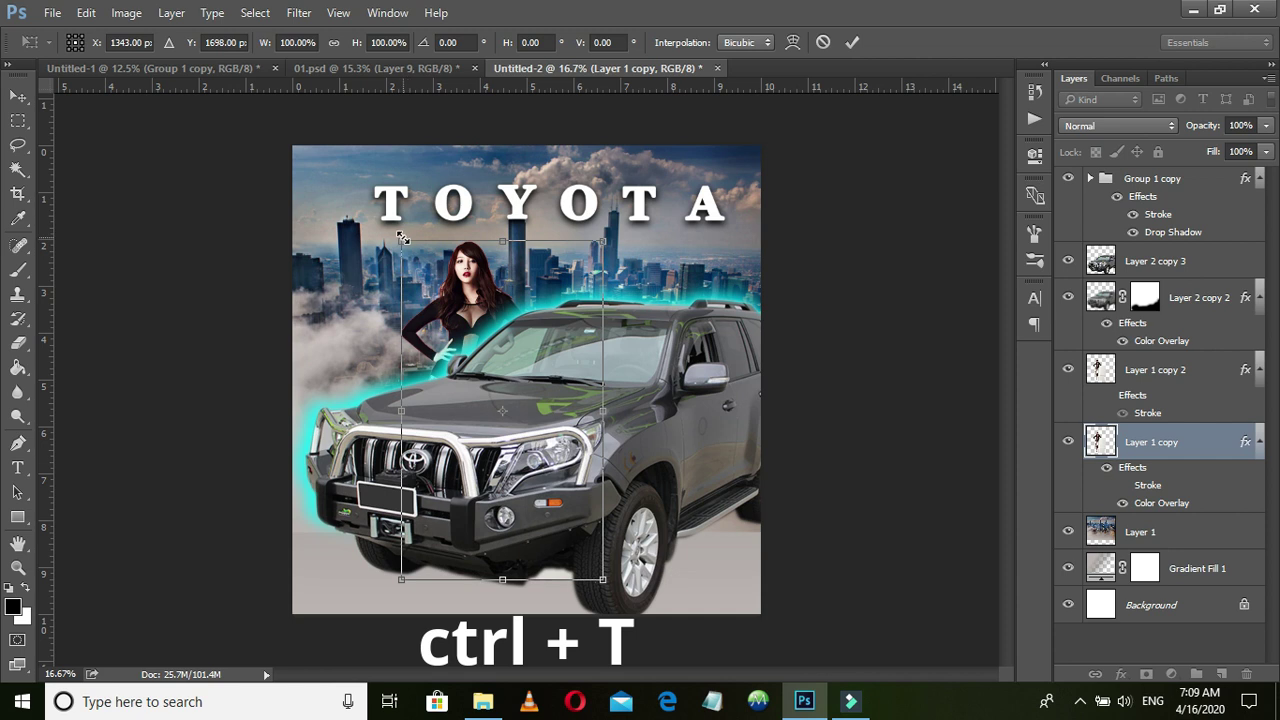
drag(399, 238, 392, 232)
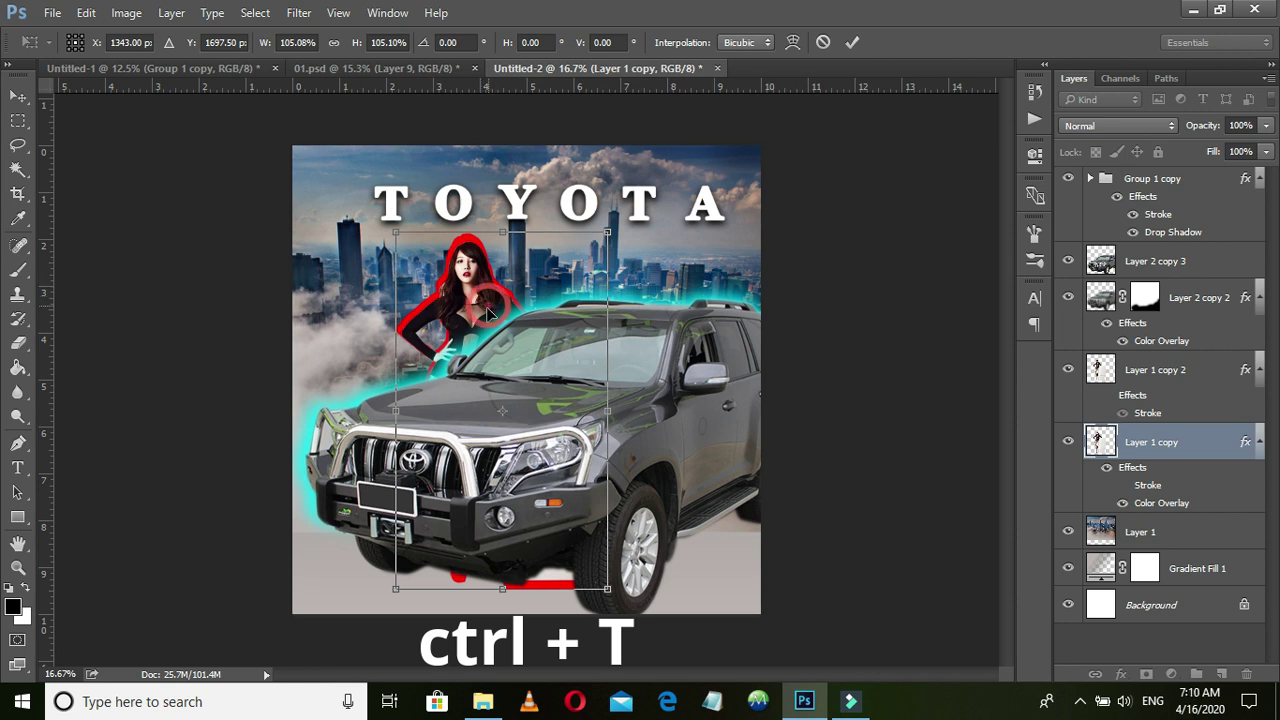
drag(490, 307, 488, 314)
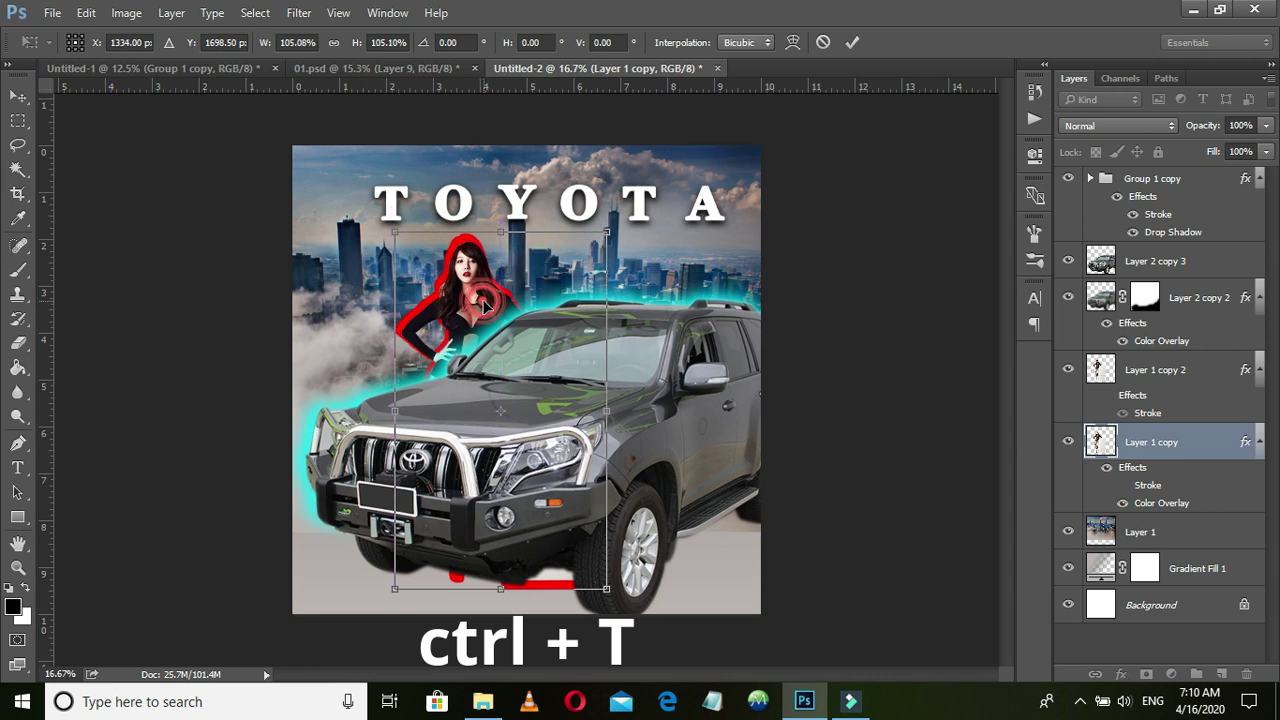
scroll(488, 314, up, 2)
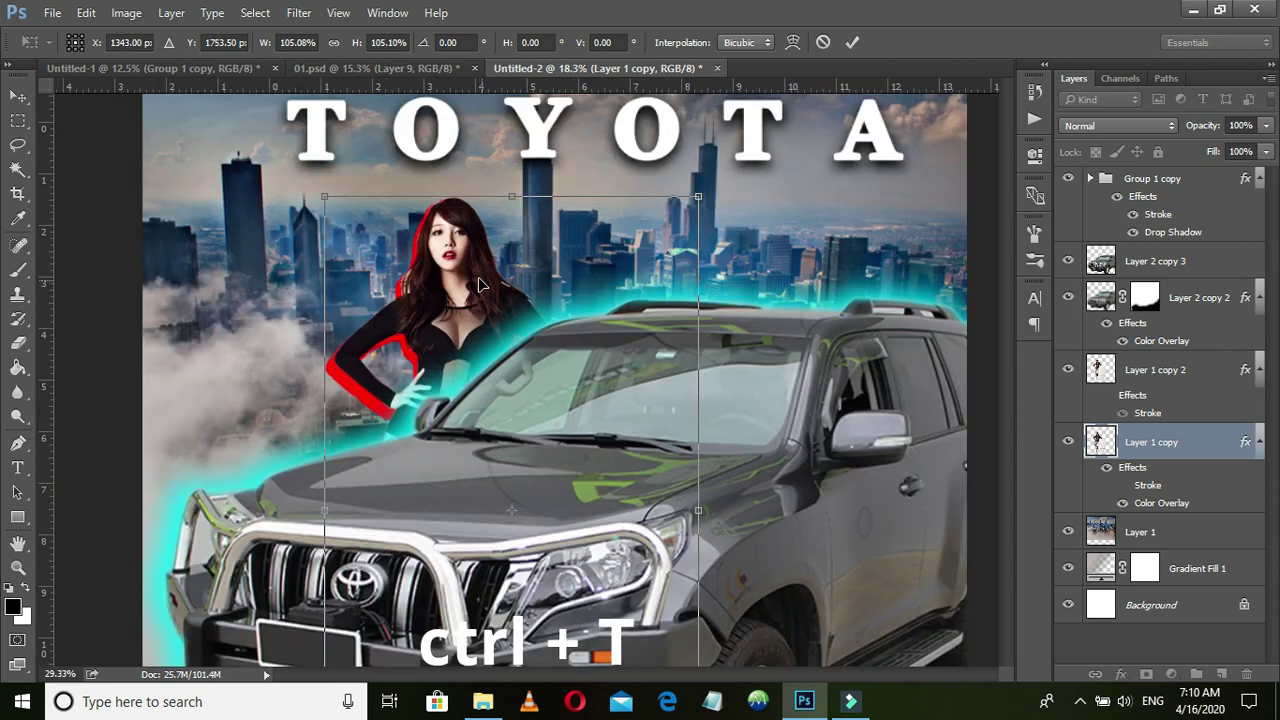
scroll(470, 332, up, 3)
drag(470, 332, 480, 337)
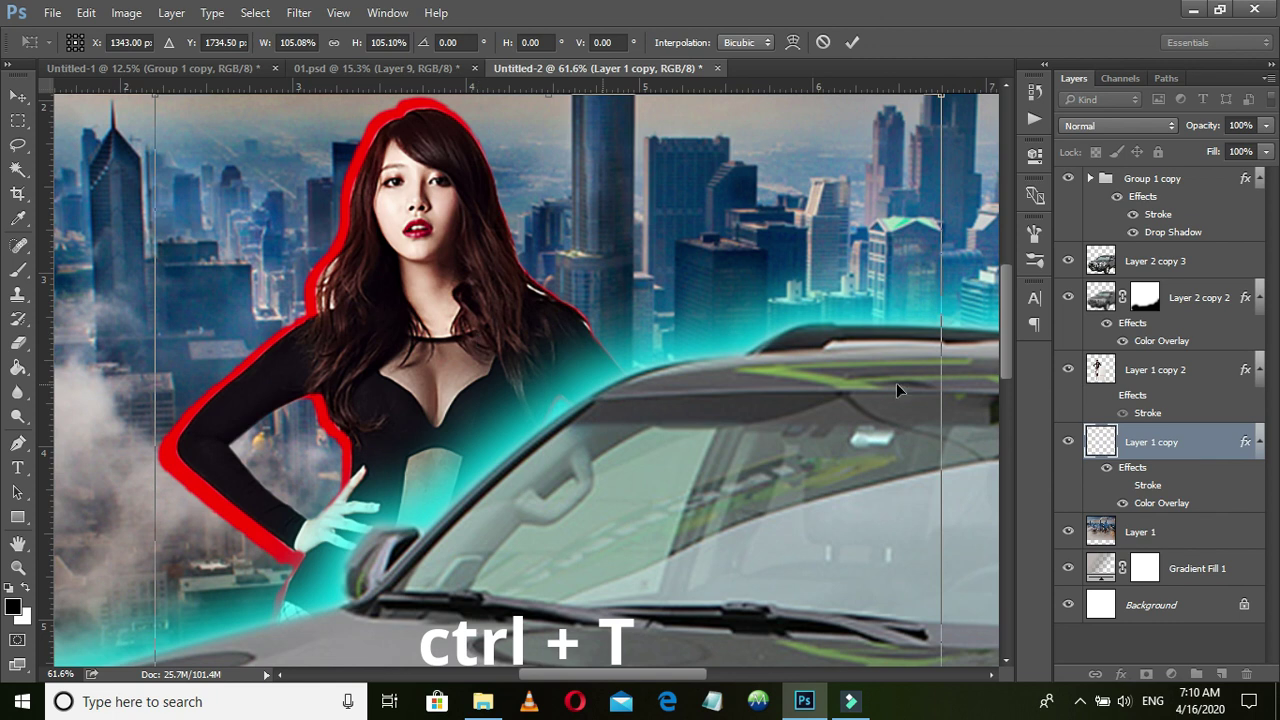
drag(948, 365, 957, 365)
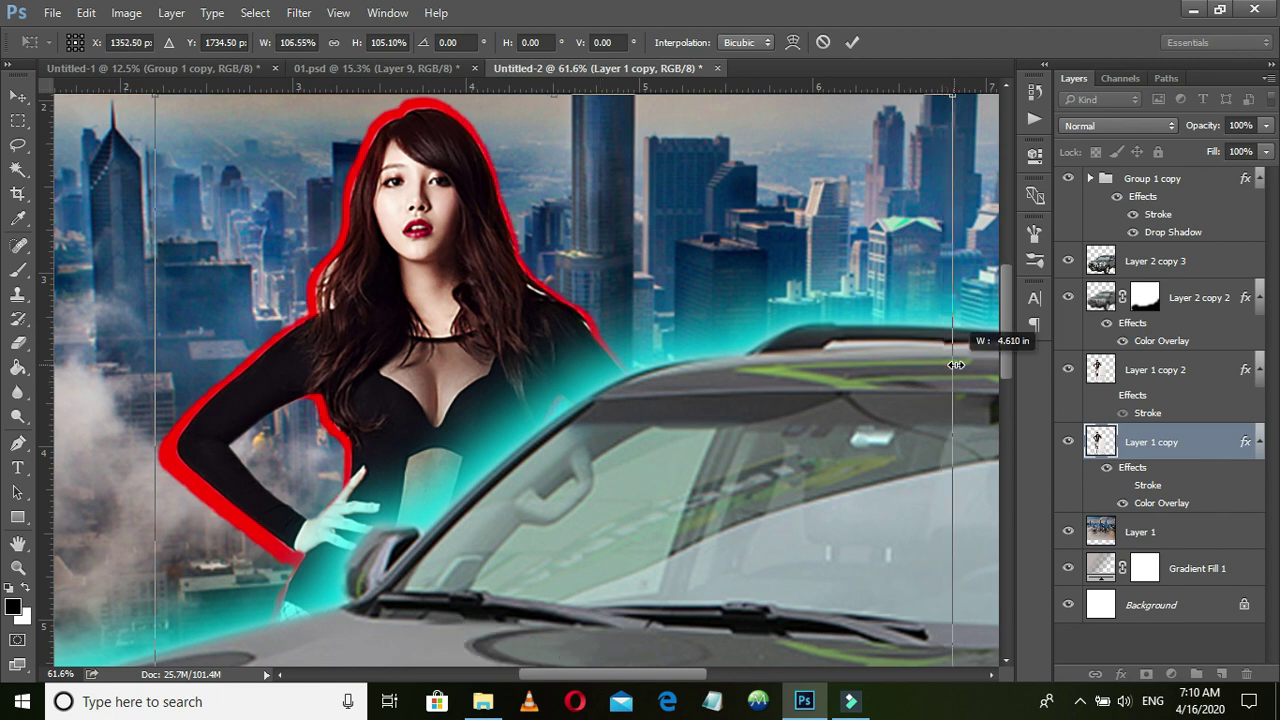
key(Return)
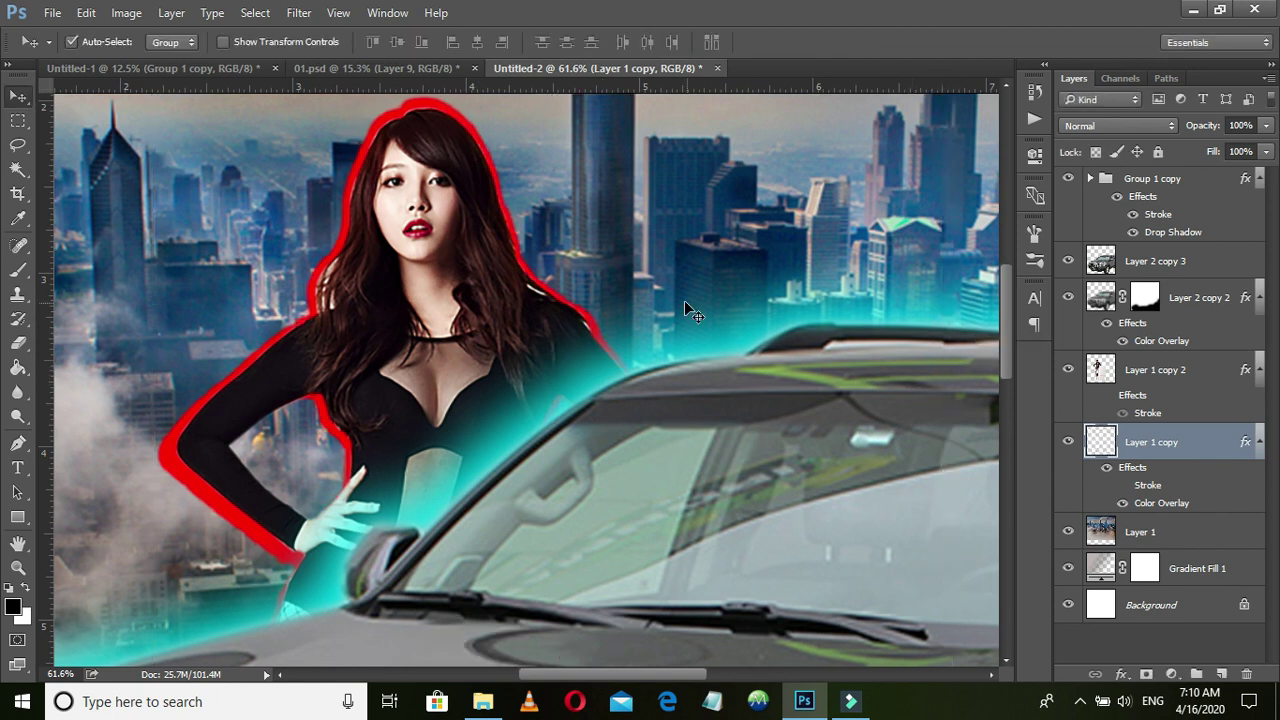
Apply a 25-pixel Gaussian Blur to the red woman copy
click(297, 14)
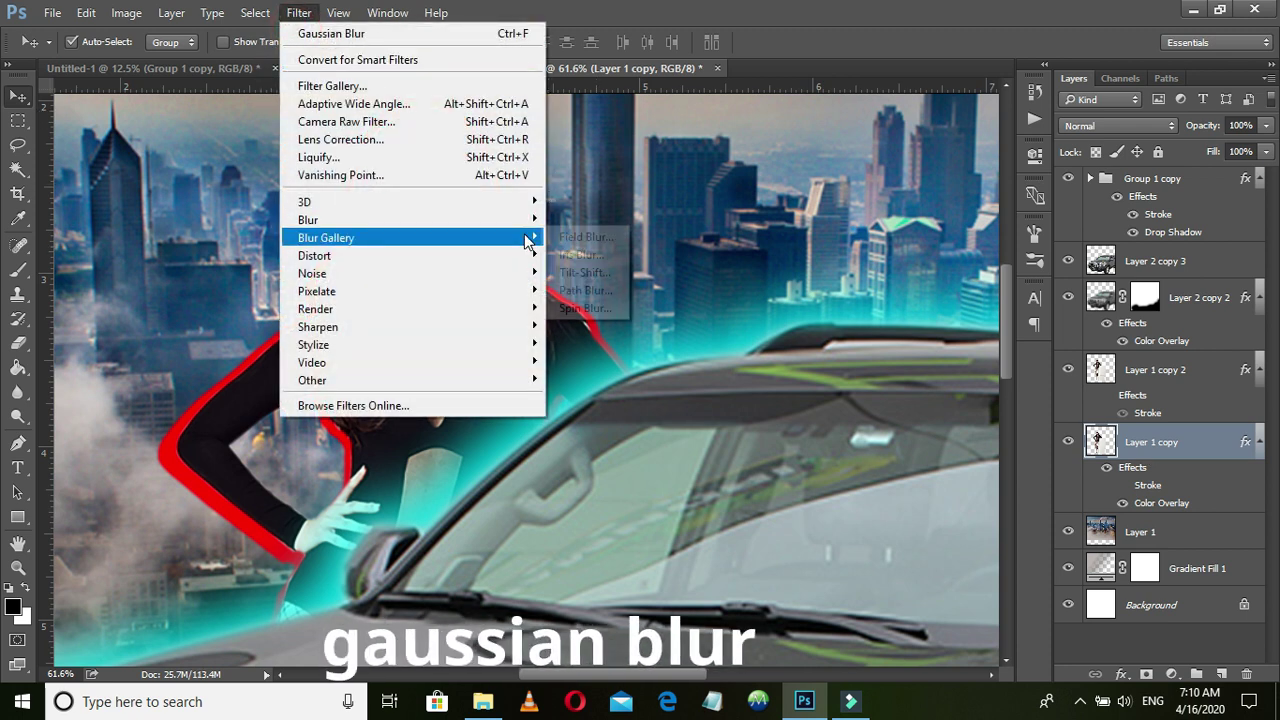
mouse_move(410, 220)
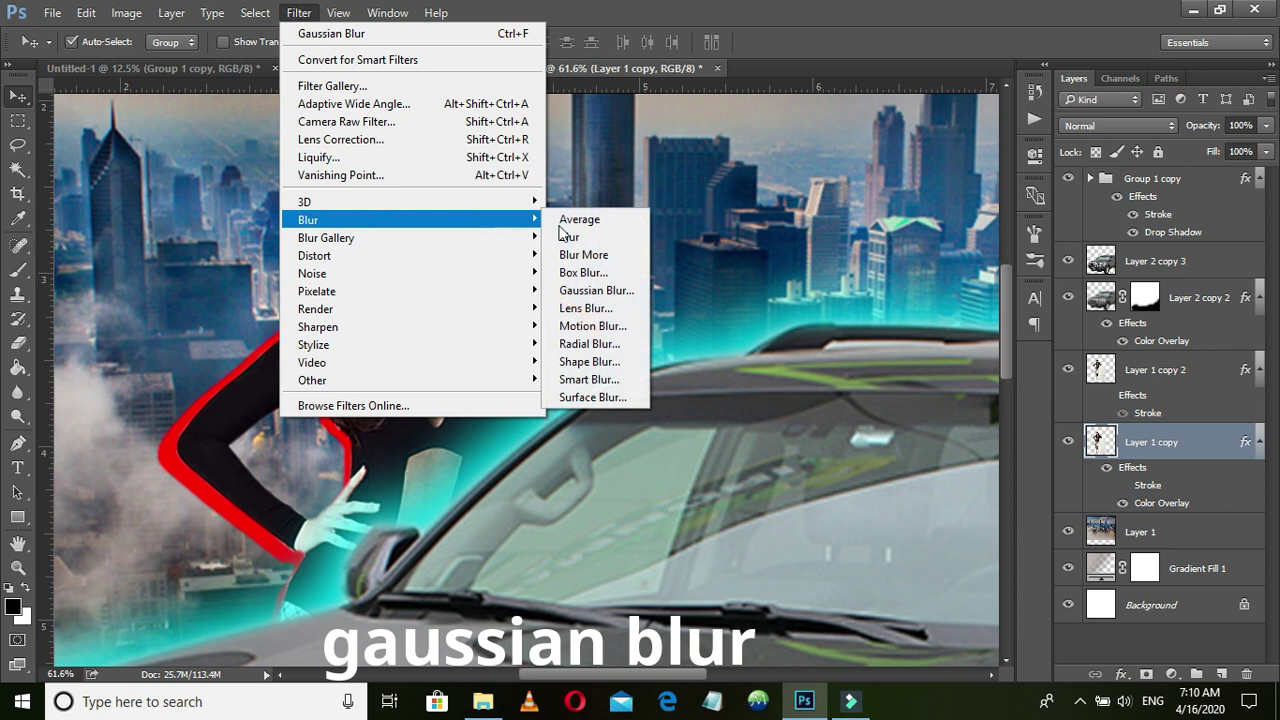
click(590, 290)
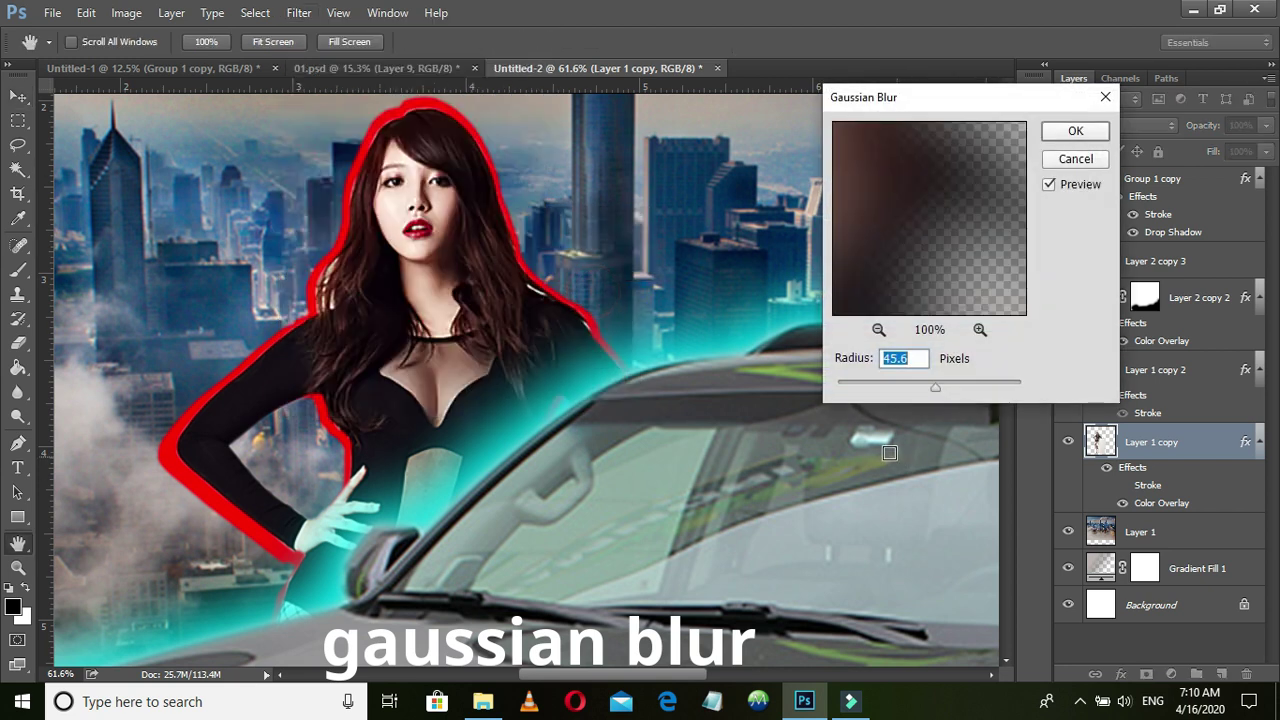
click(921, 387)
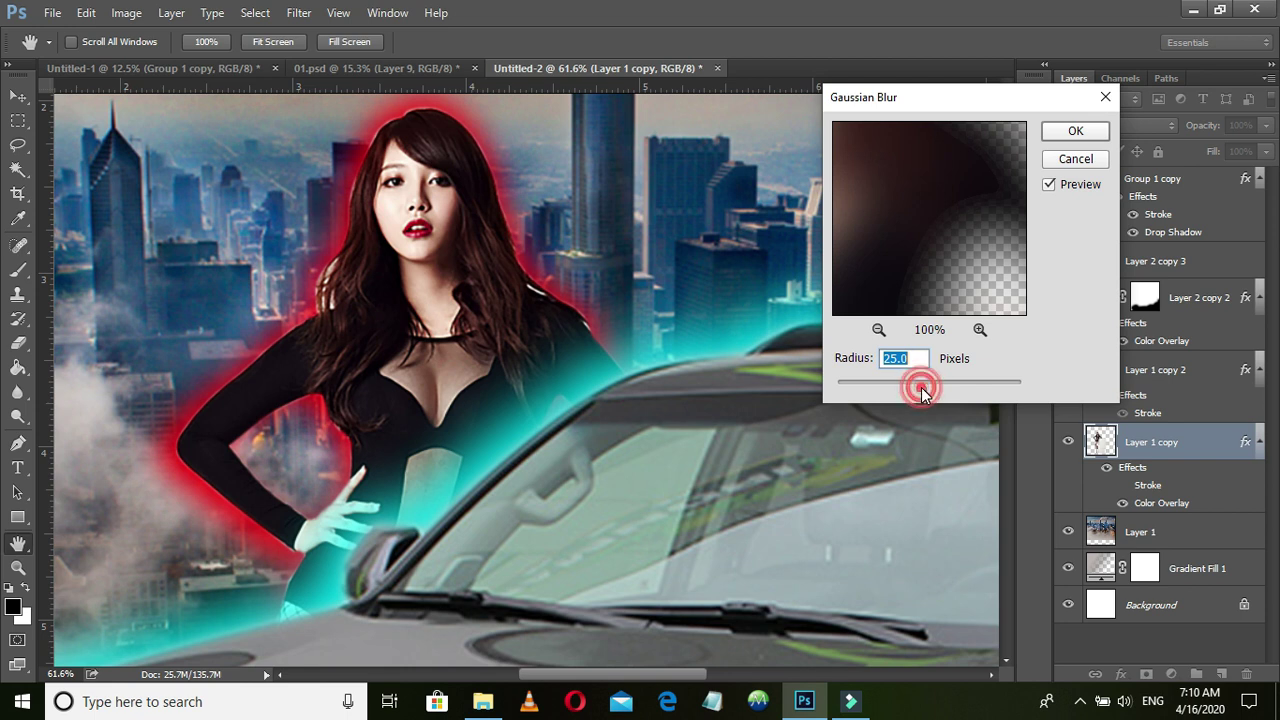
click(1098, 131)
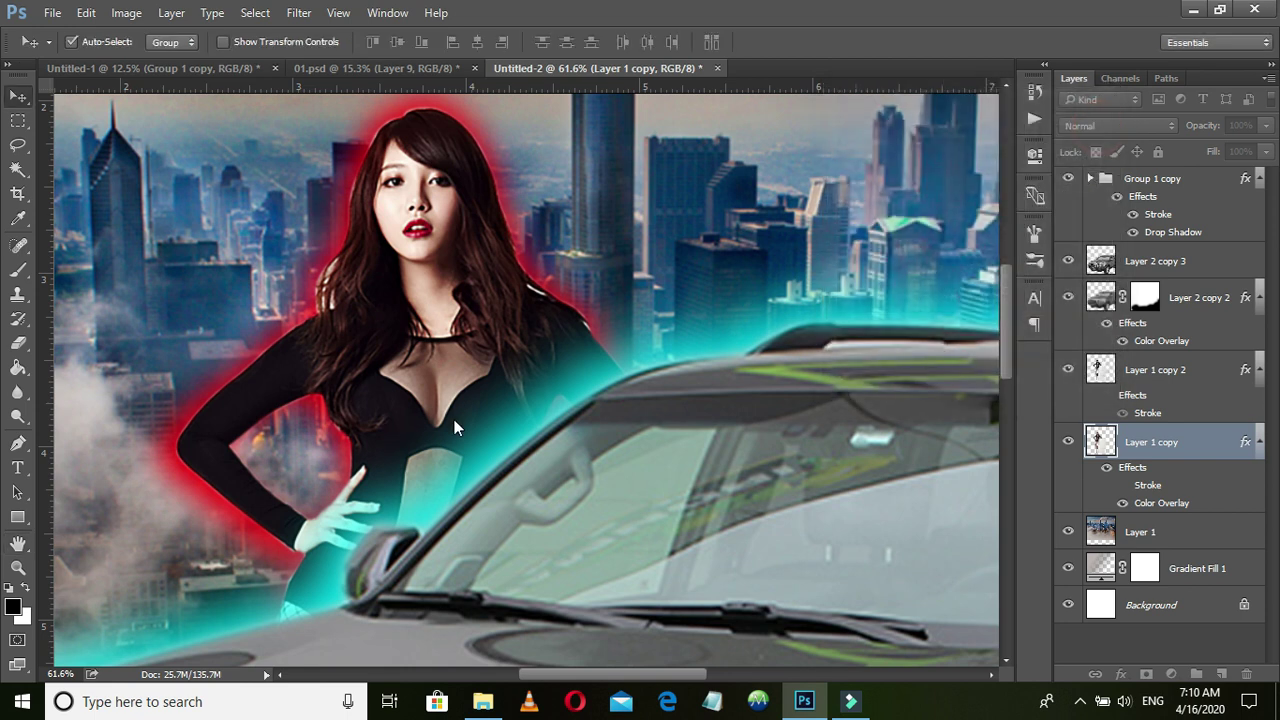
scroll(560, 472, down, 1)
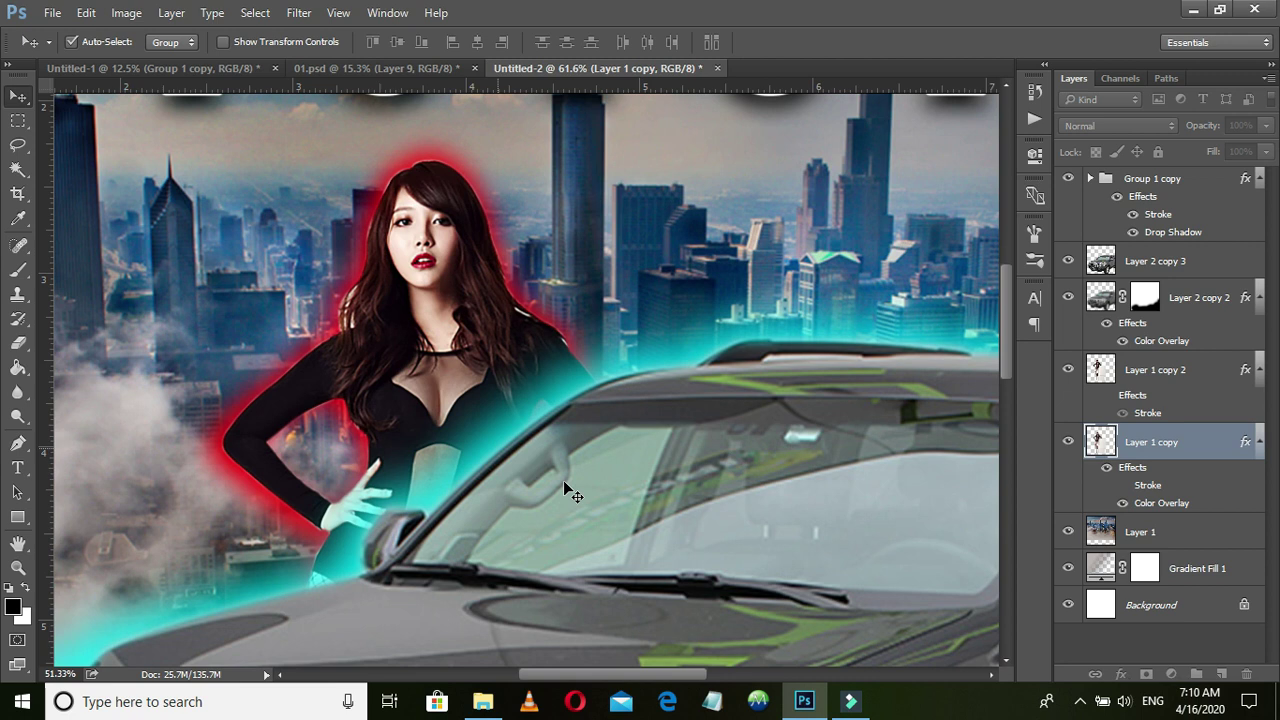
scroll(563, 476, down, 8)
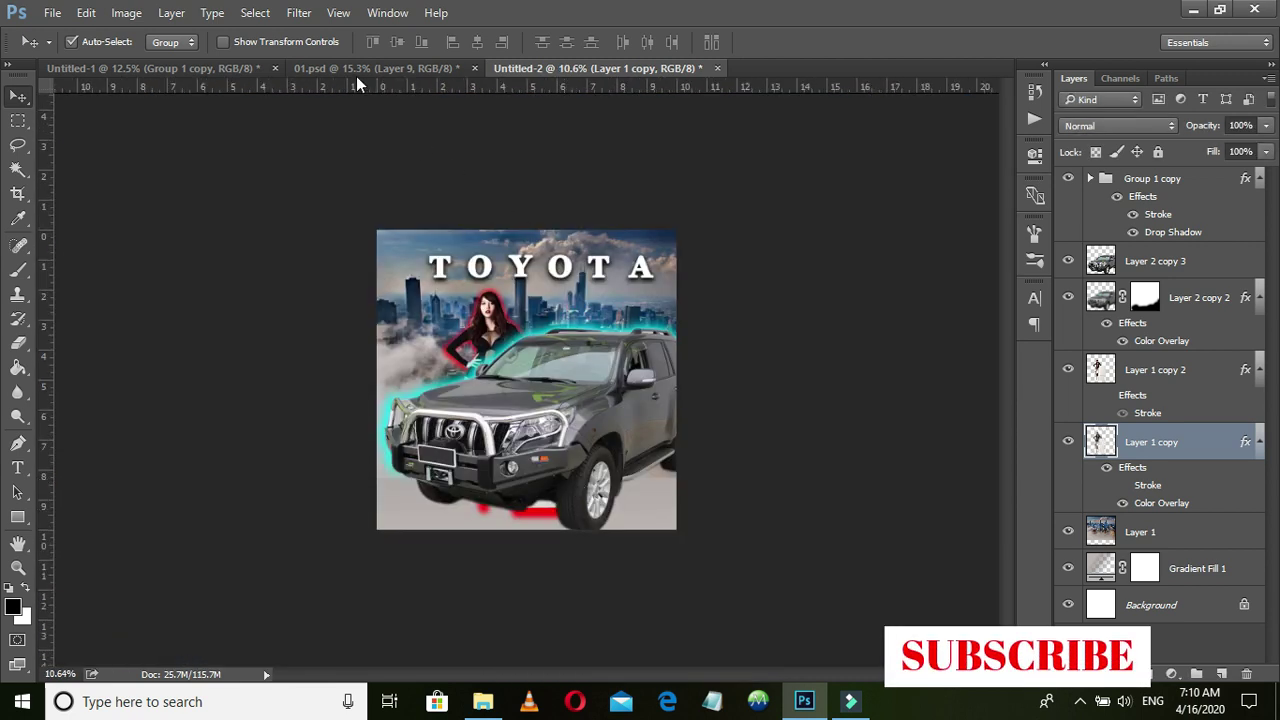
Add a mask to Layer 1 copy and paint out the stray red streak under the SUV in black
double_click(1158, 504)
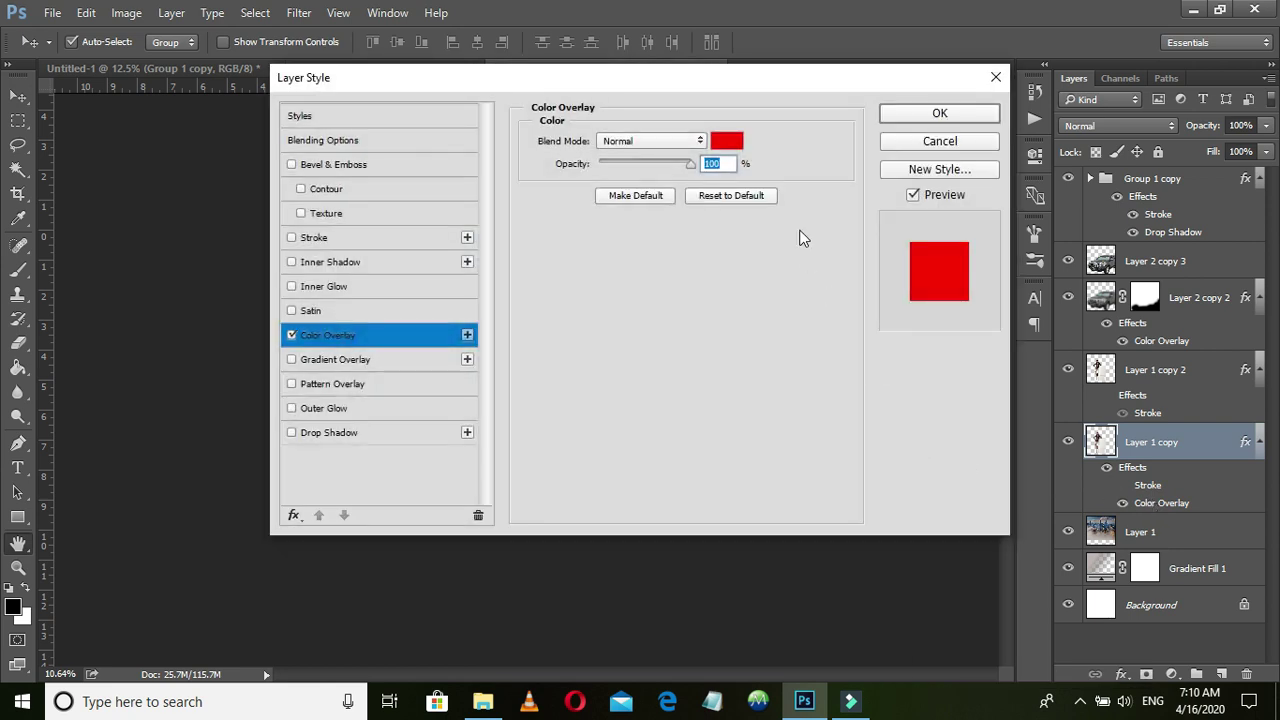
click(903, 113)
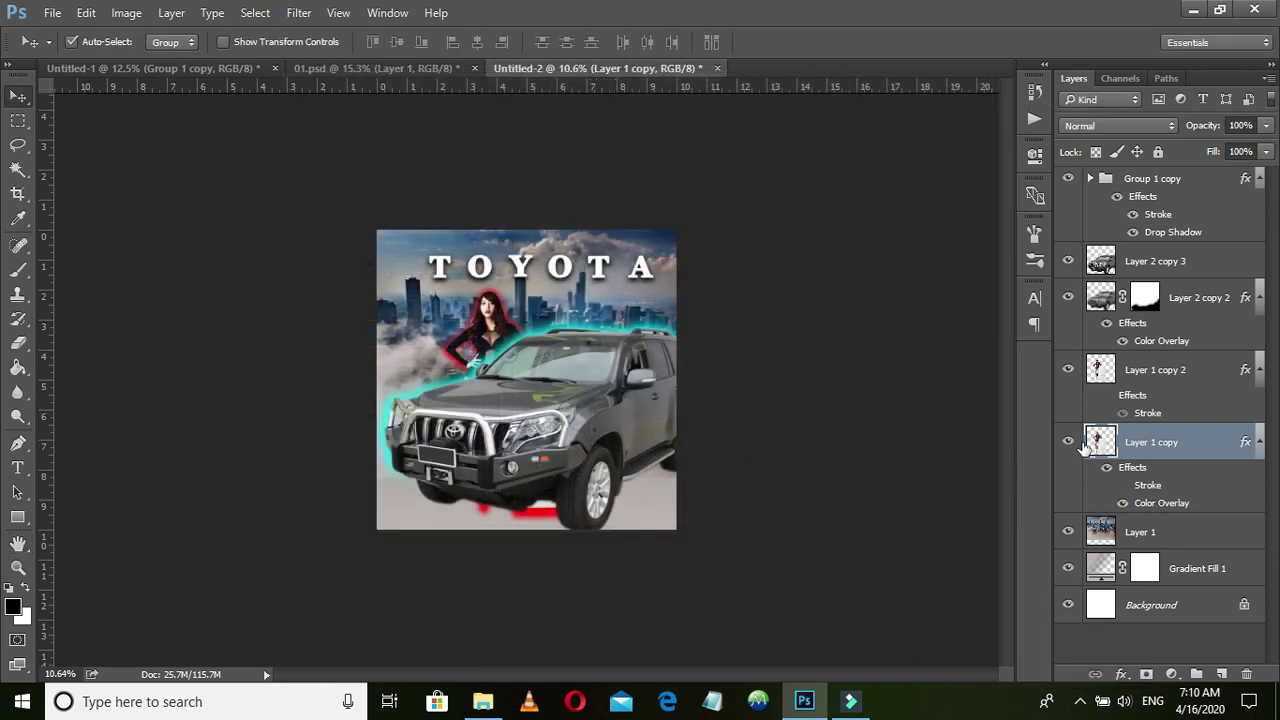
click(1146, 674)
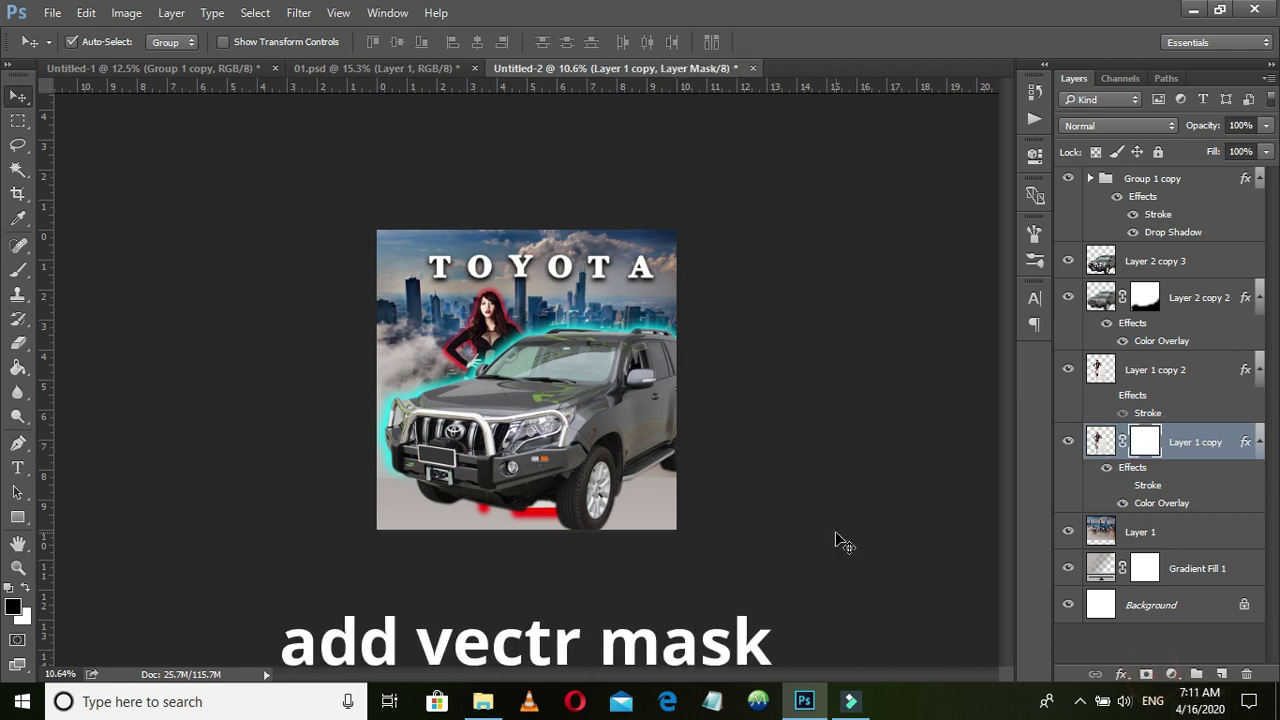
key(b)
drag(585, 512, 455, 520)
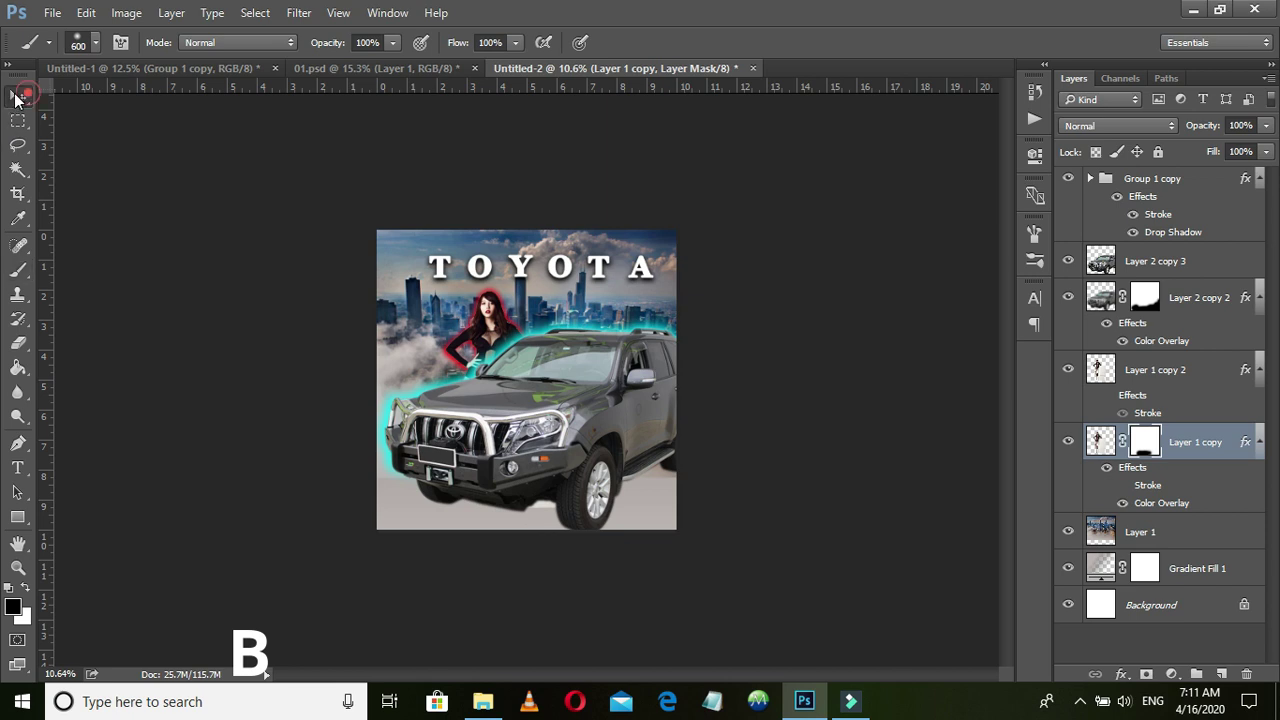
click(18, 96)
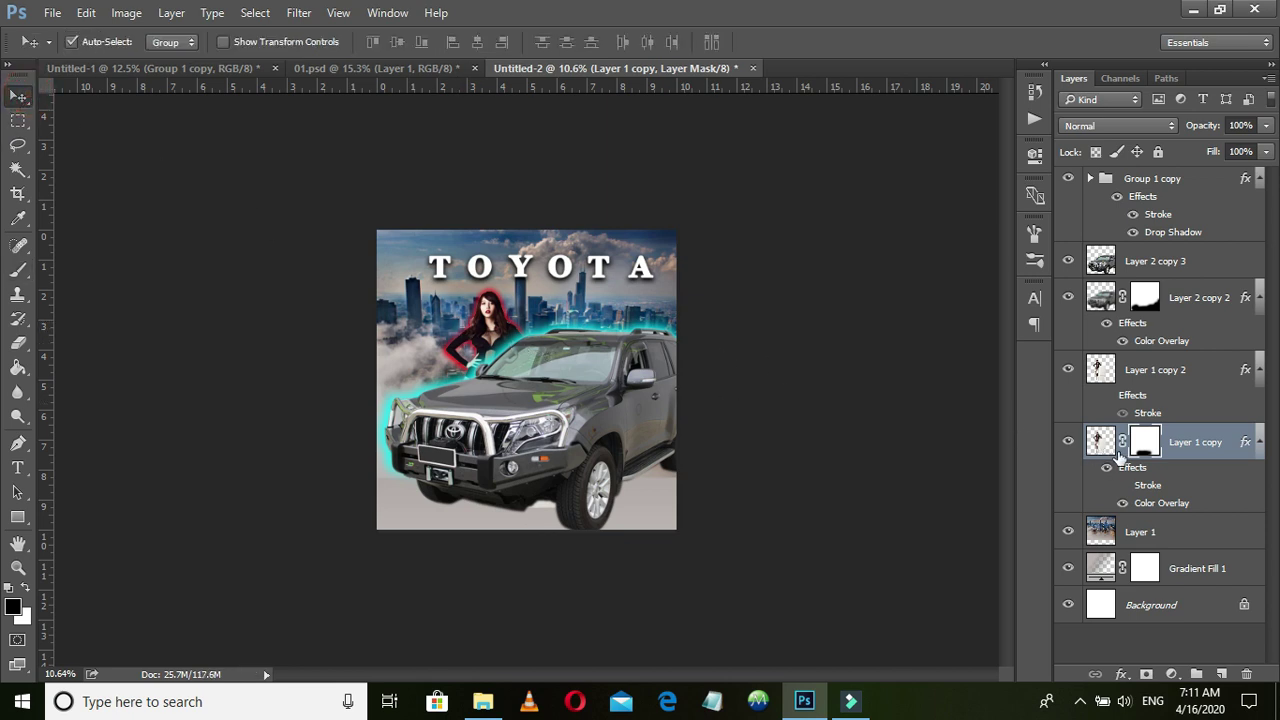
Recolour Layer 1 copy's Color Overlay to crimson #ff0024 and apply the style
double_click(1157, 503)
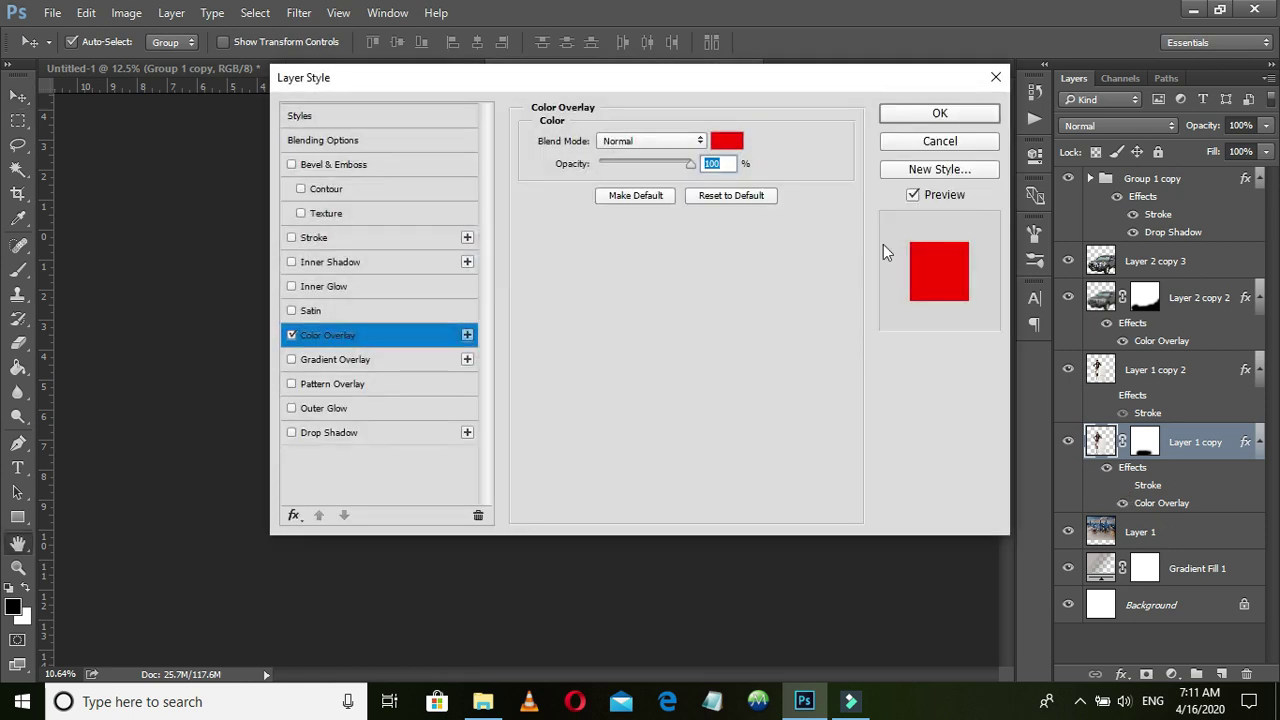
drag(743, 80, 1068, 61)
click(1062, 130)
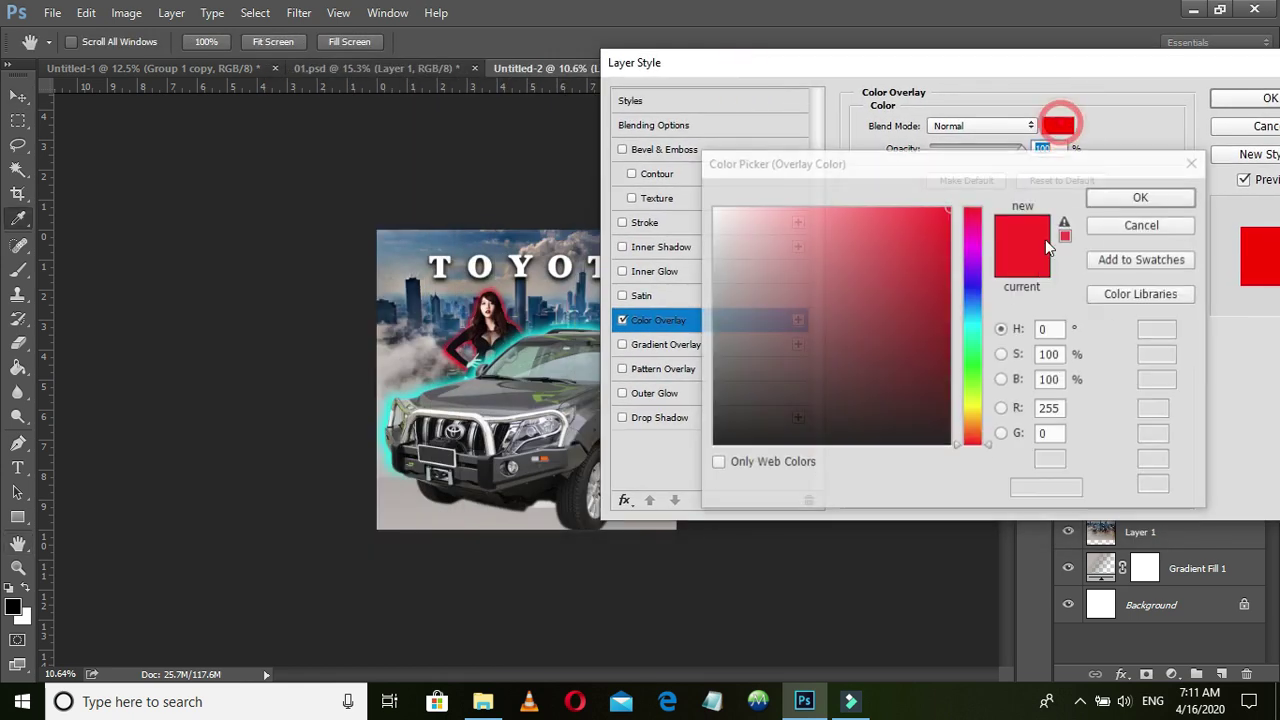
click(968, 235)
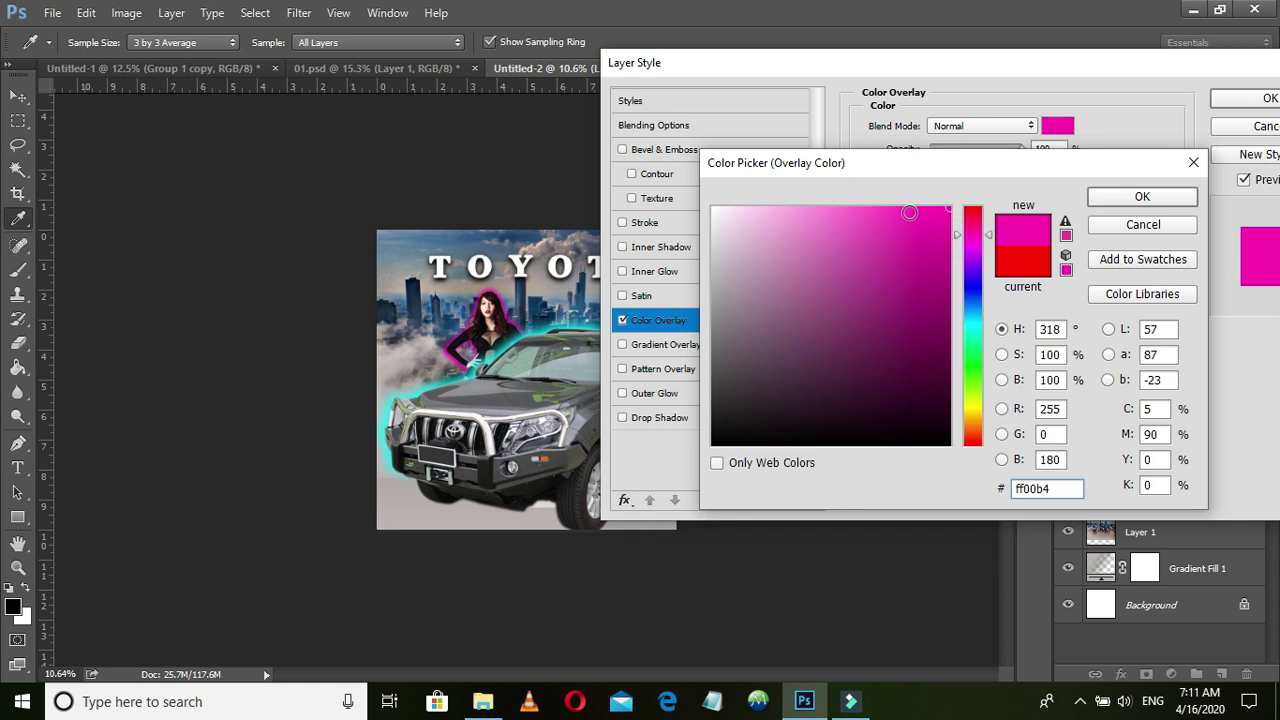
click(969, 228)
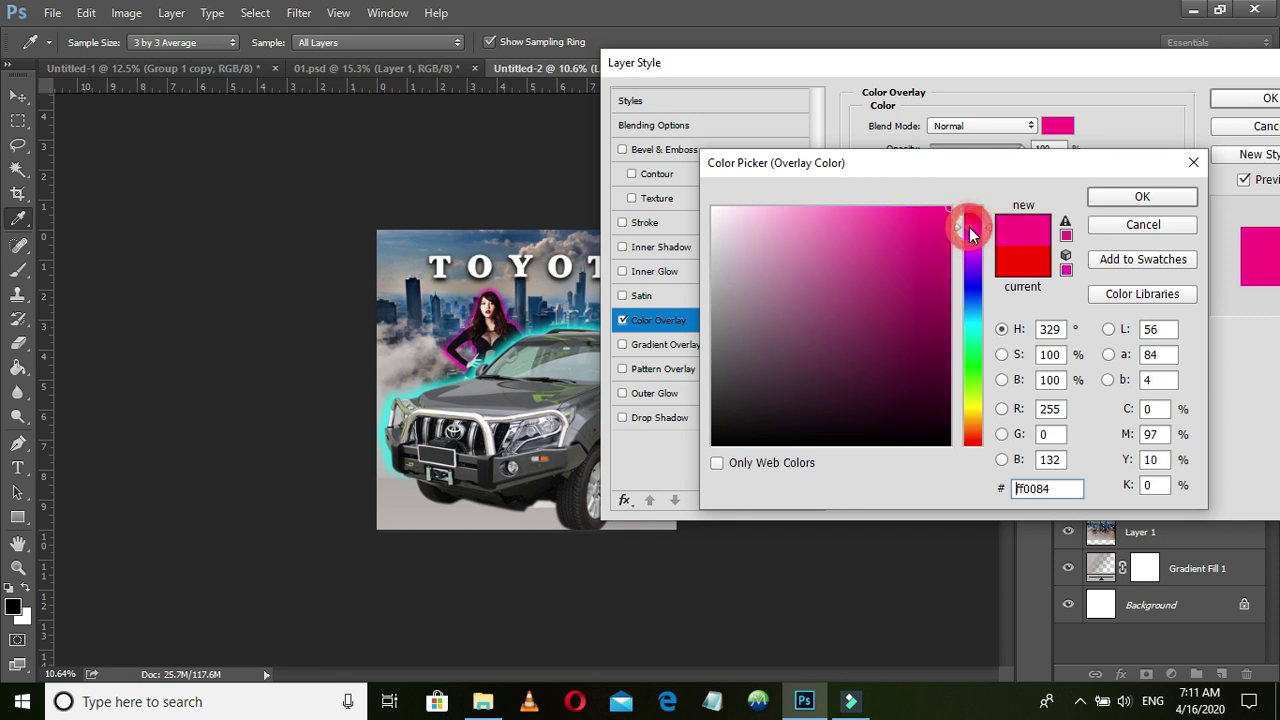
click(970, 229)
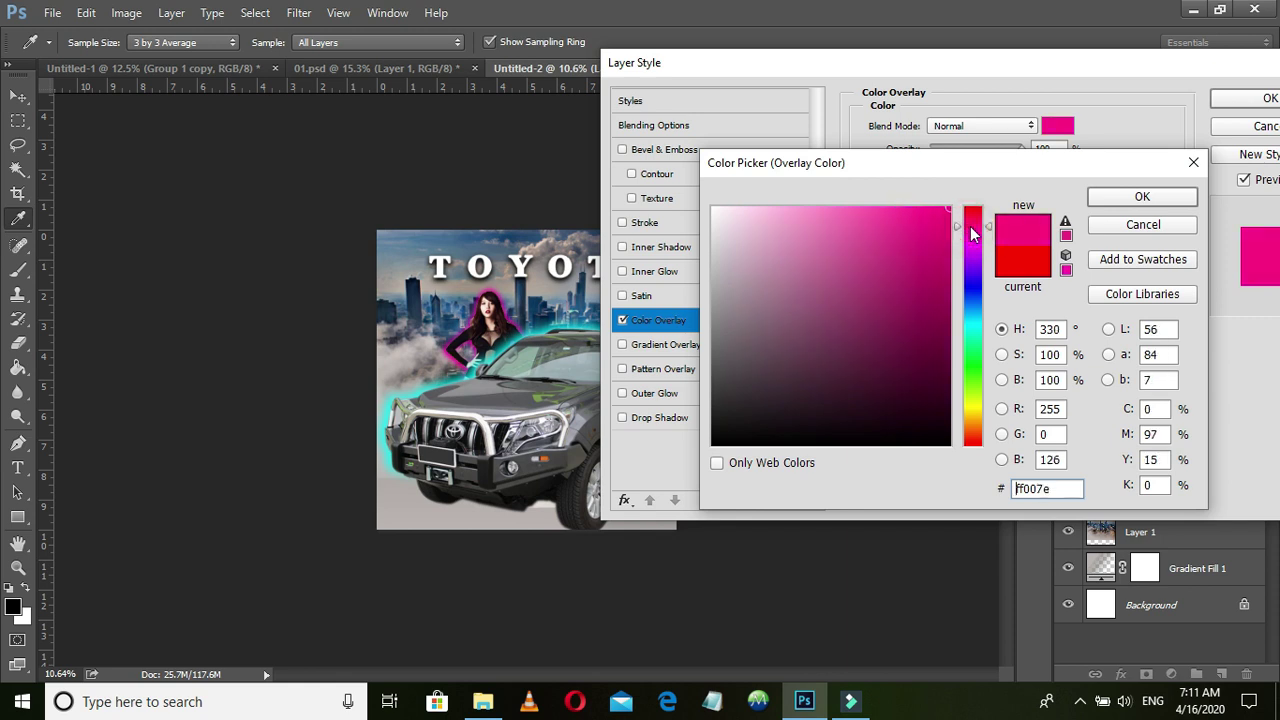
drag(972, 232, 984, 229)
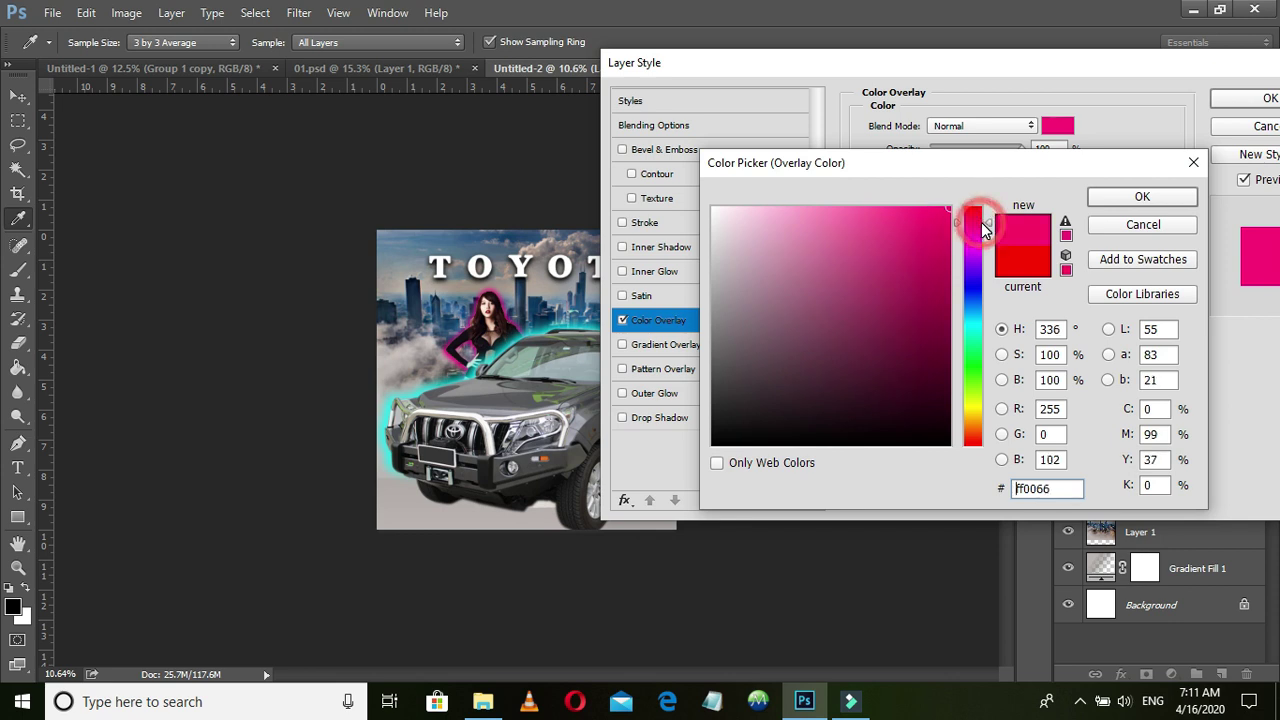
drag(966, 237, 980, 236)
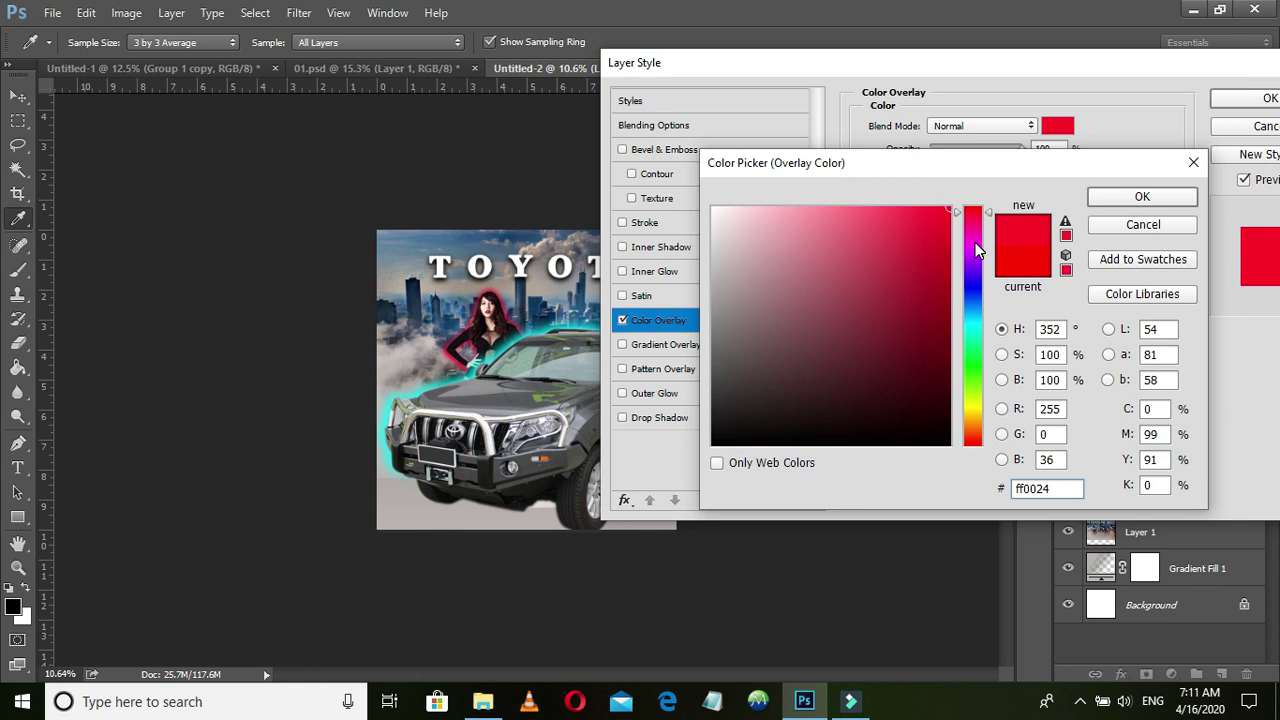
click(1152, 200)
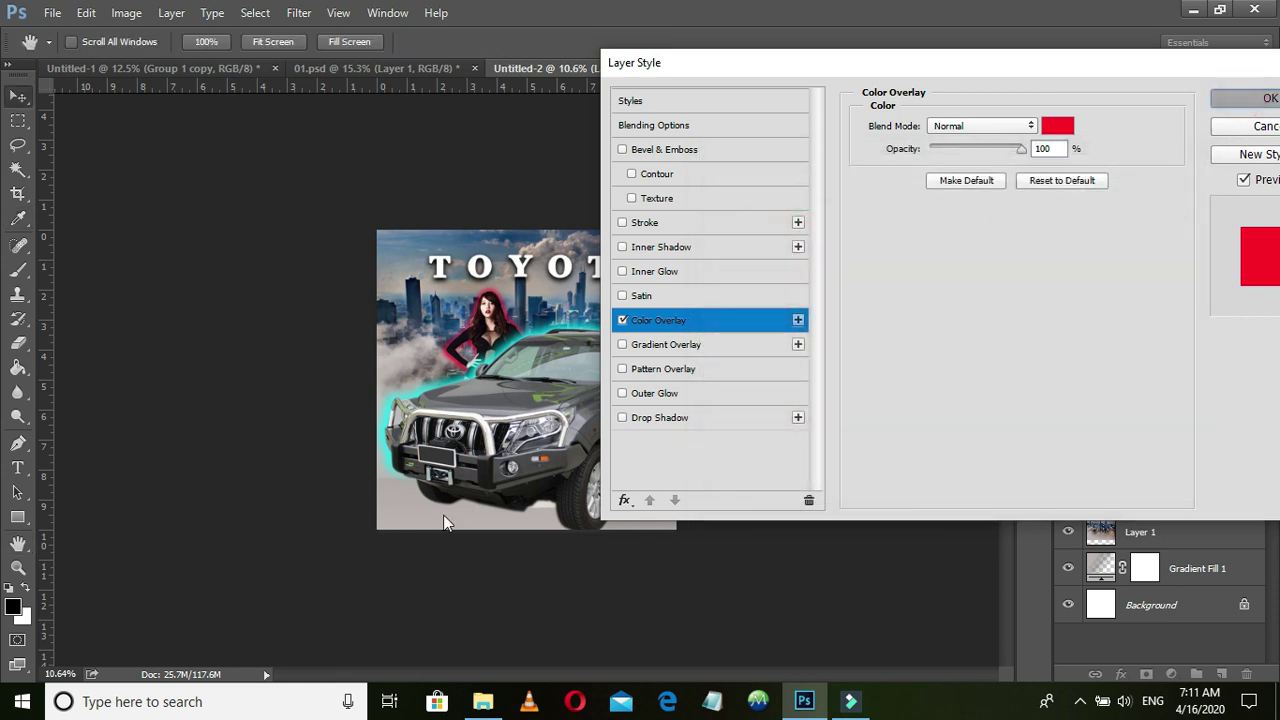
key(Return)
scroll(565, 388, up, 2)
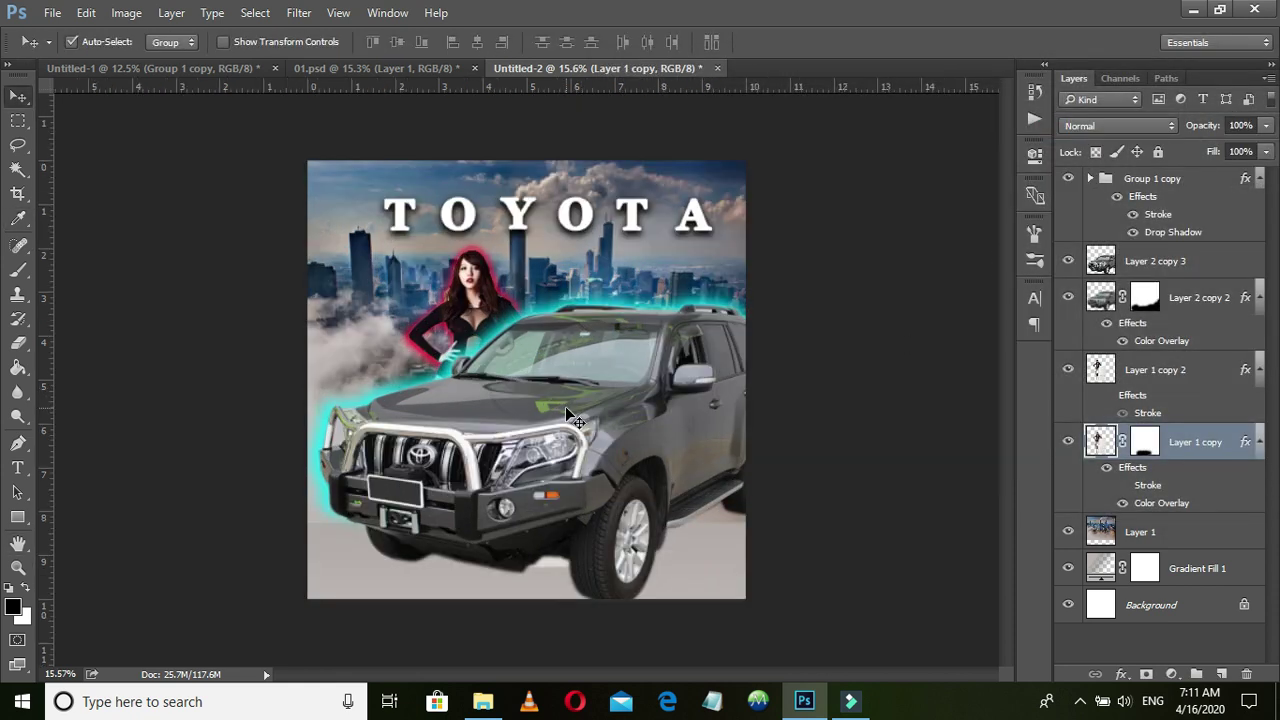
Add a new layer above Layer 1 and paint a red #ff0000 dab behind the SUV roof
scroll(566, 411, up, 1)
scroll(566, 414, down, 1)
click(1160, 532)
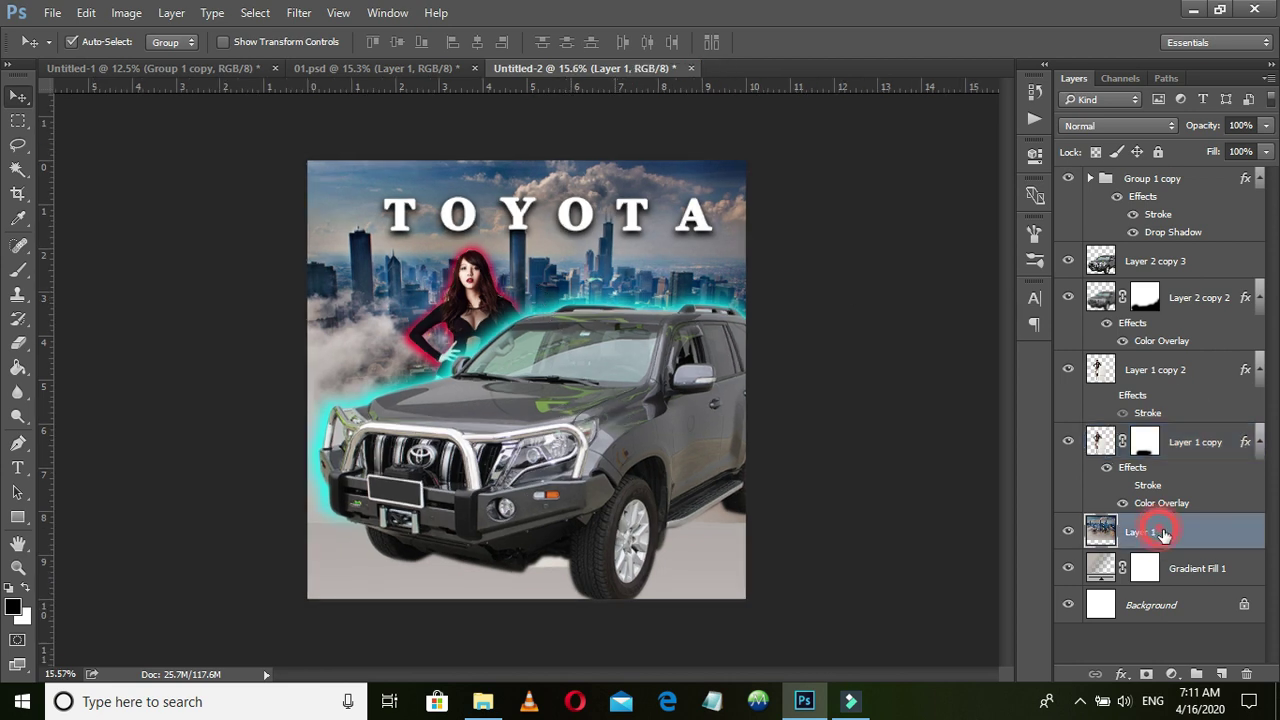
click(1220, 676)
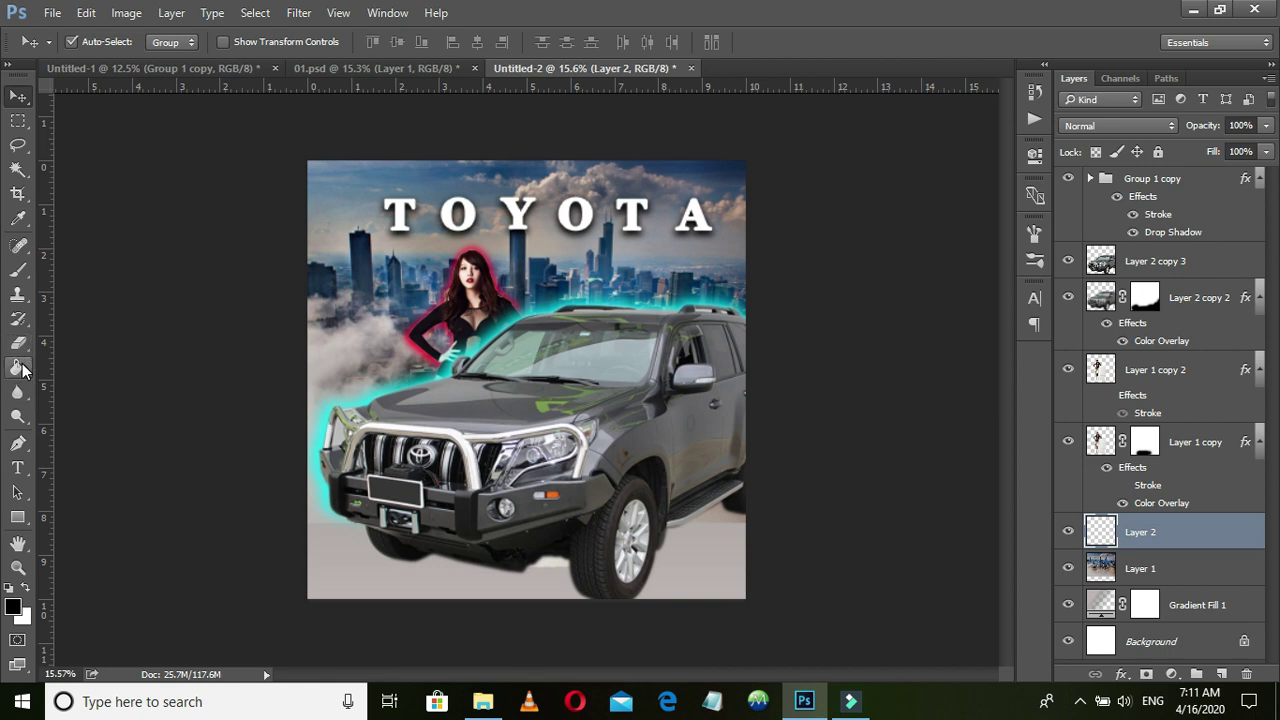
click(16, 275)
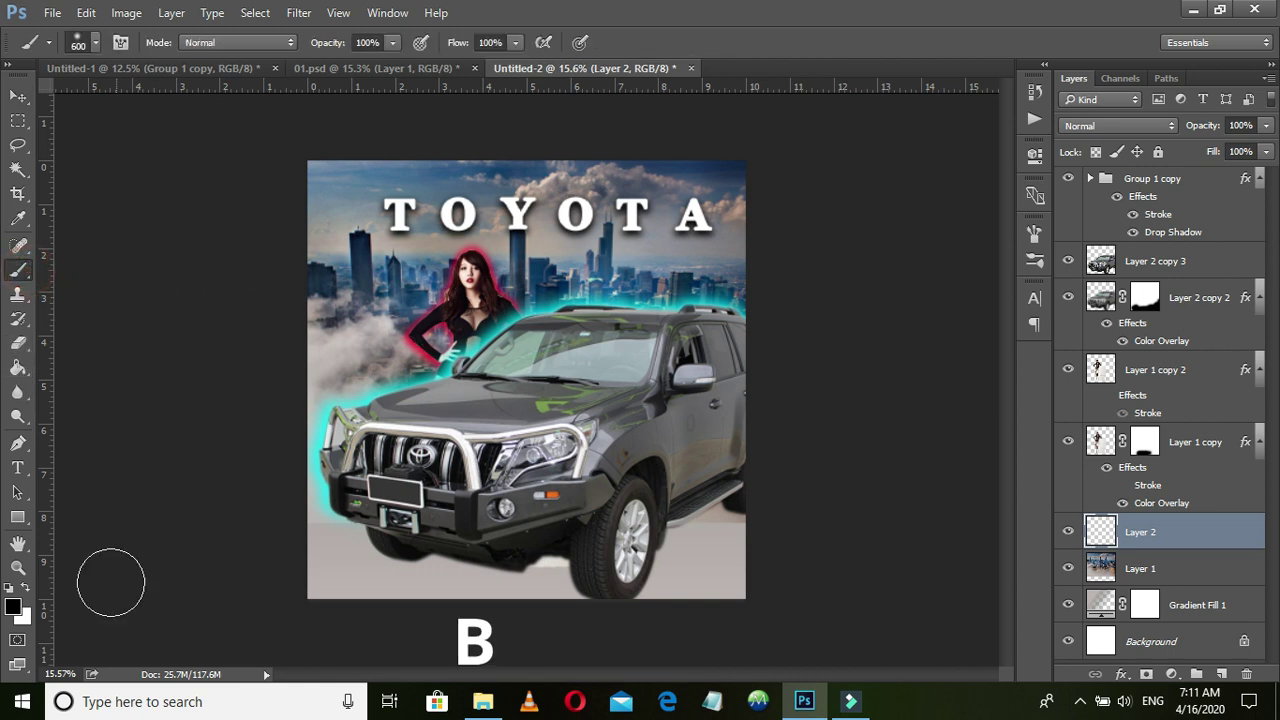
click(14, 606)
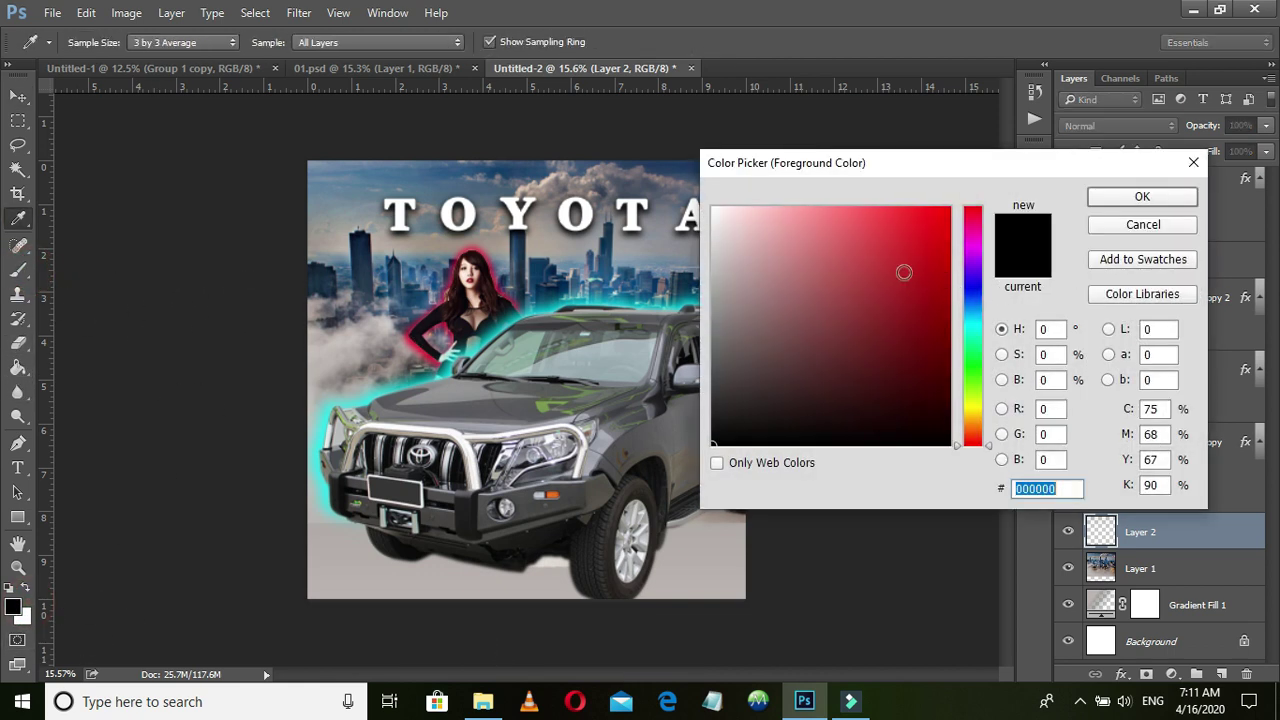
text(ff0000)
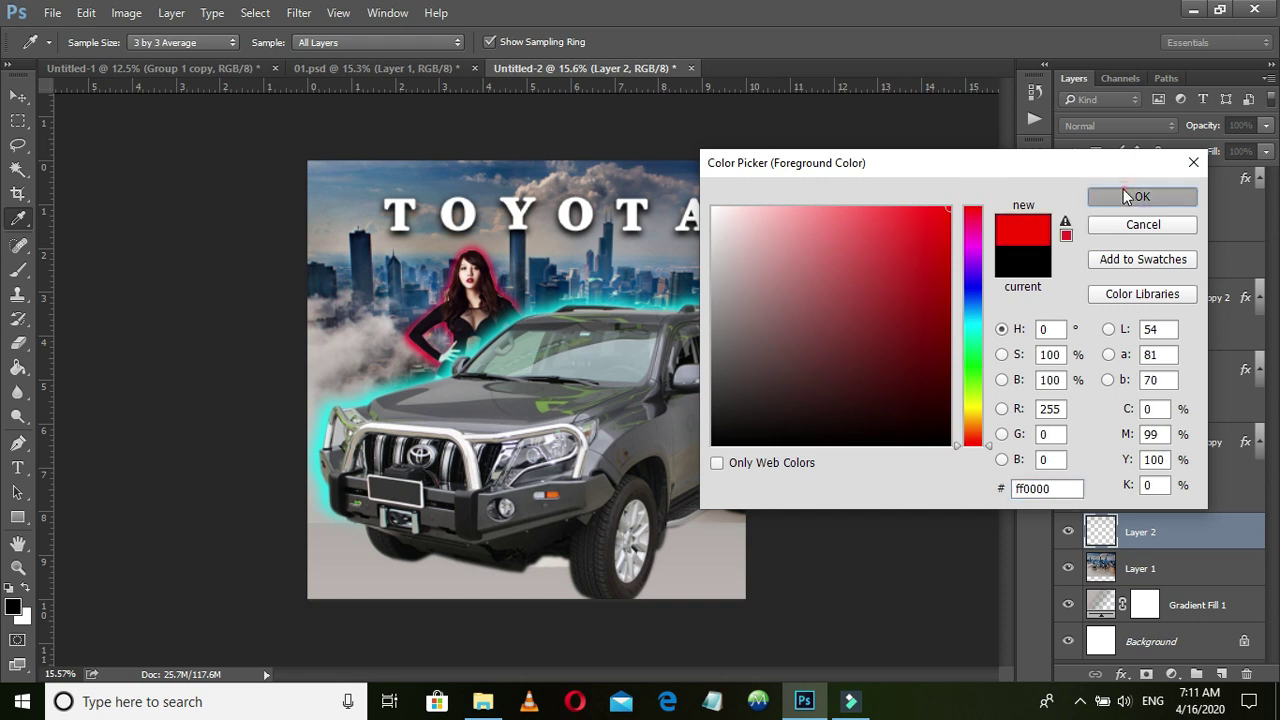
click(1130, 198)
drag(530, 280, 548, 290)
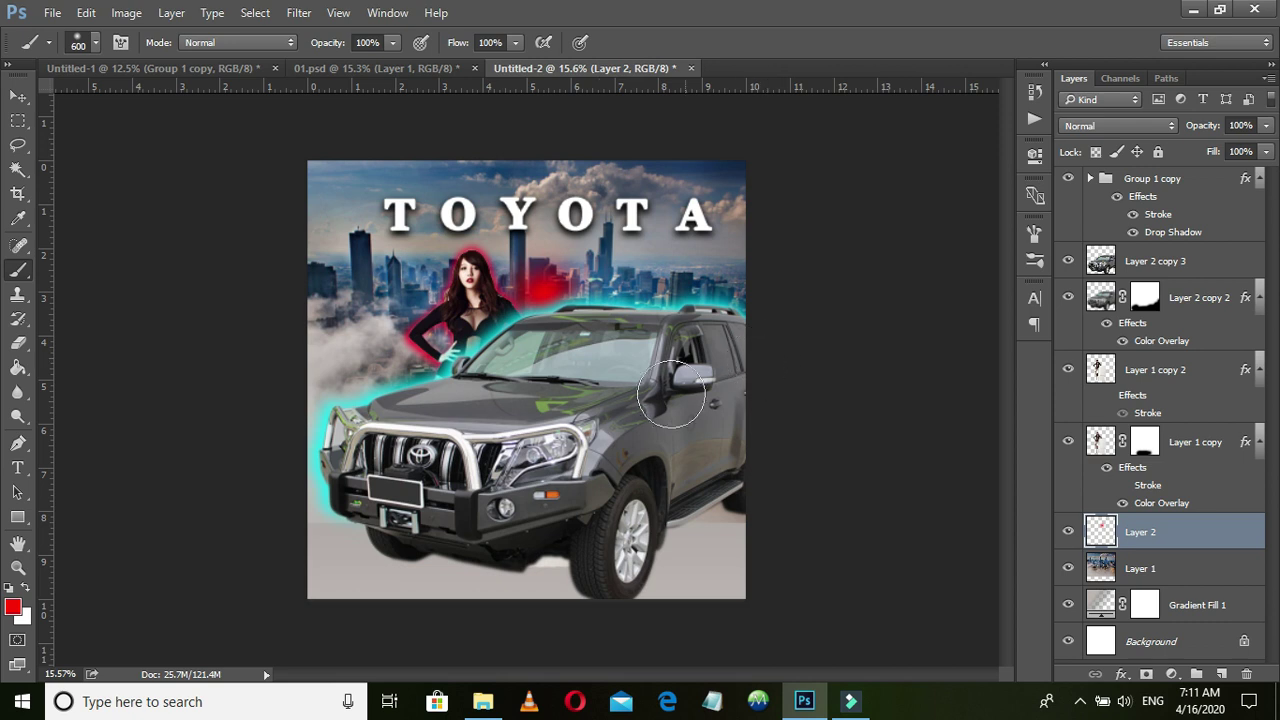
Scale the red stroke on Layer 2 up to cover the whole sky and skyline
click(17, 97)
key(ctrl+t)
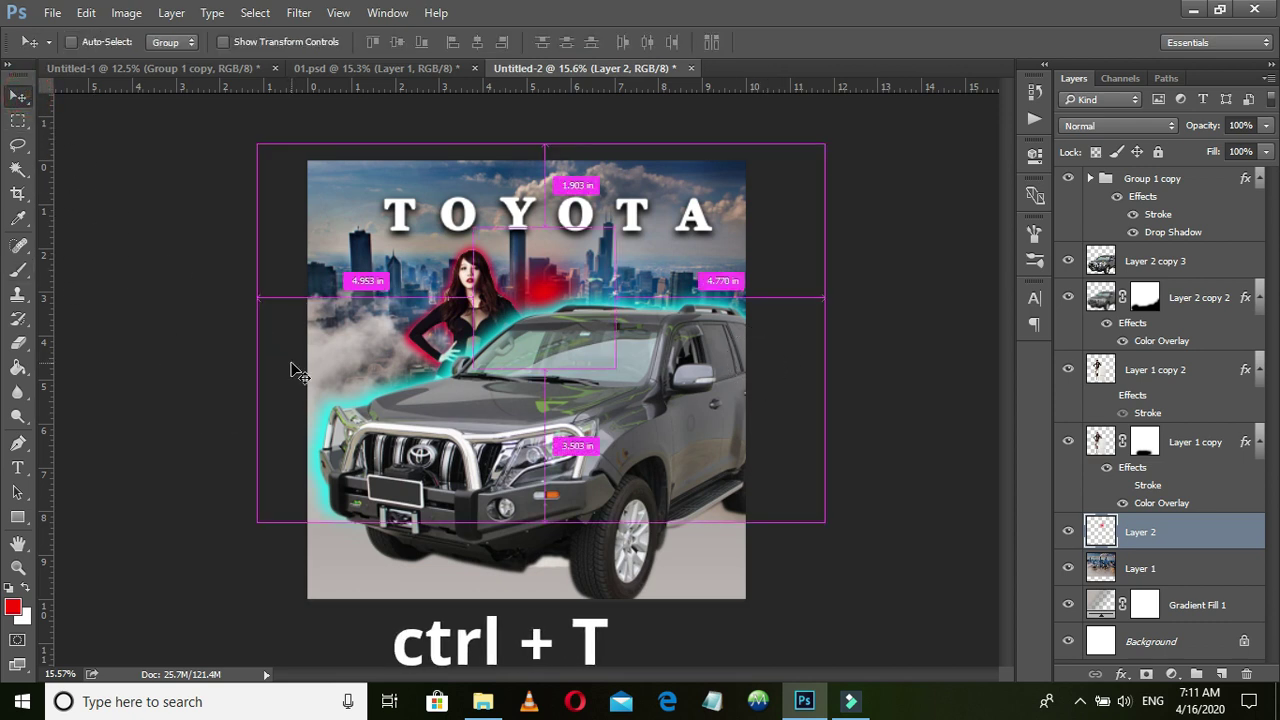
drag(609, 227, 1240, 76)
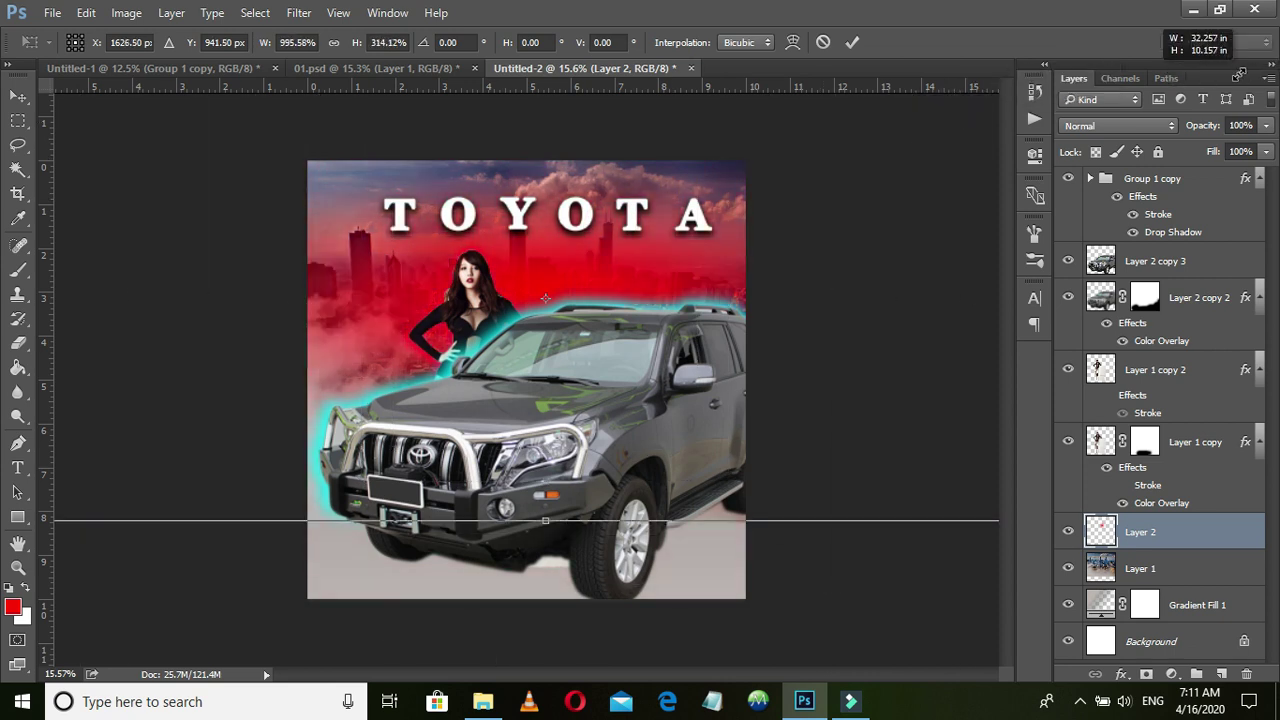
key(Return)
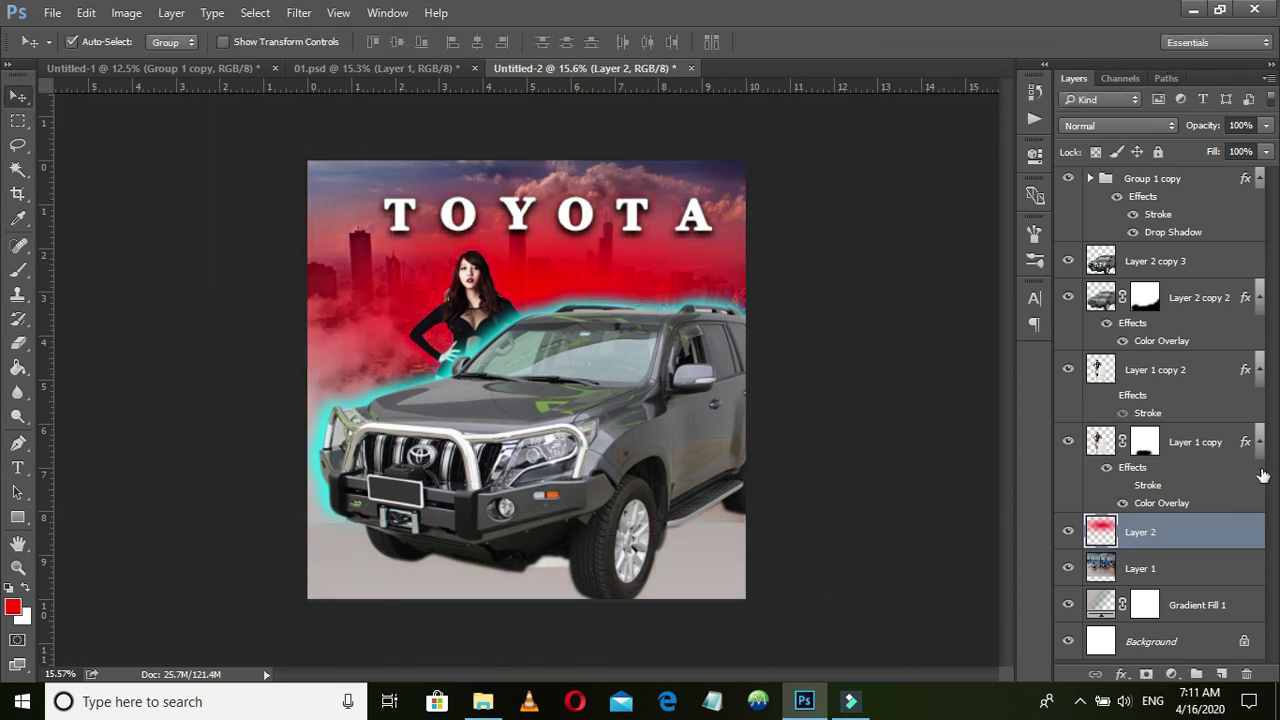
Try Multiply blending on the red Layer 2 and inspect the result
click(1112, 126)
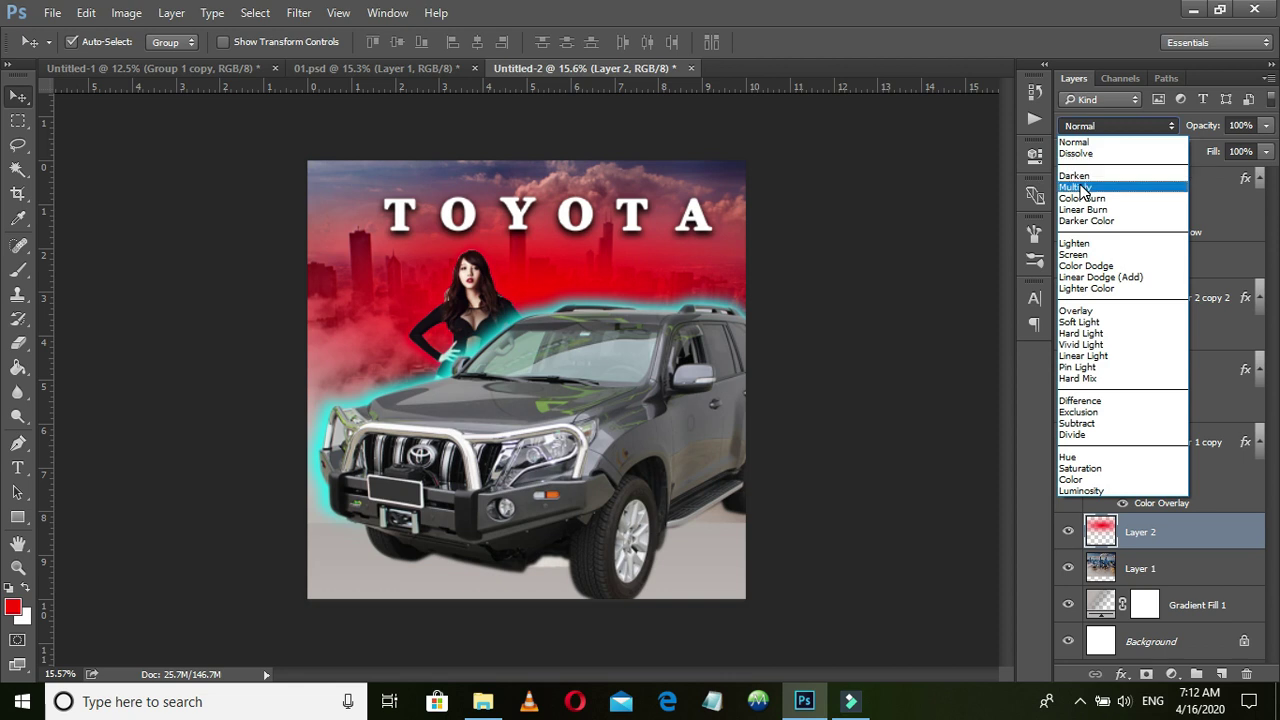
click(1072, 187)
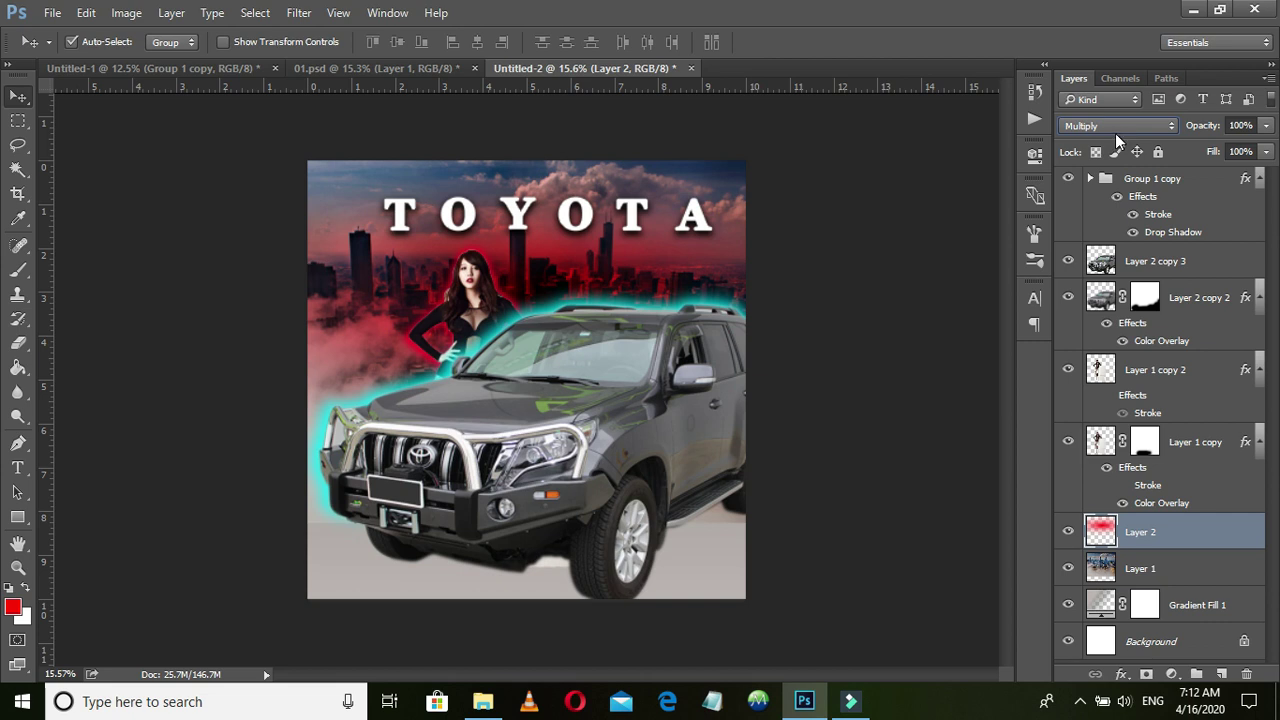
scroll(1115, 133, down, 1)
scroll(1115, 133, down, 1)
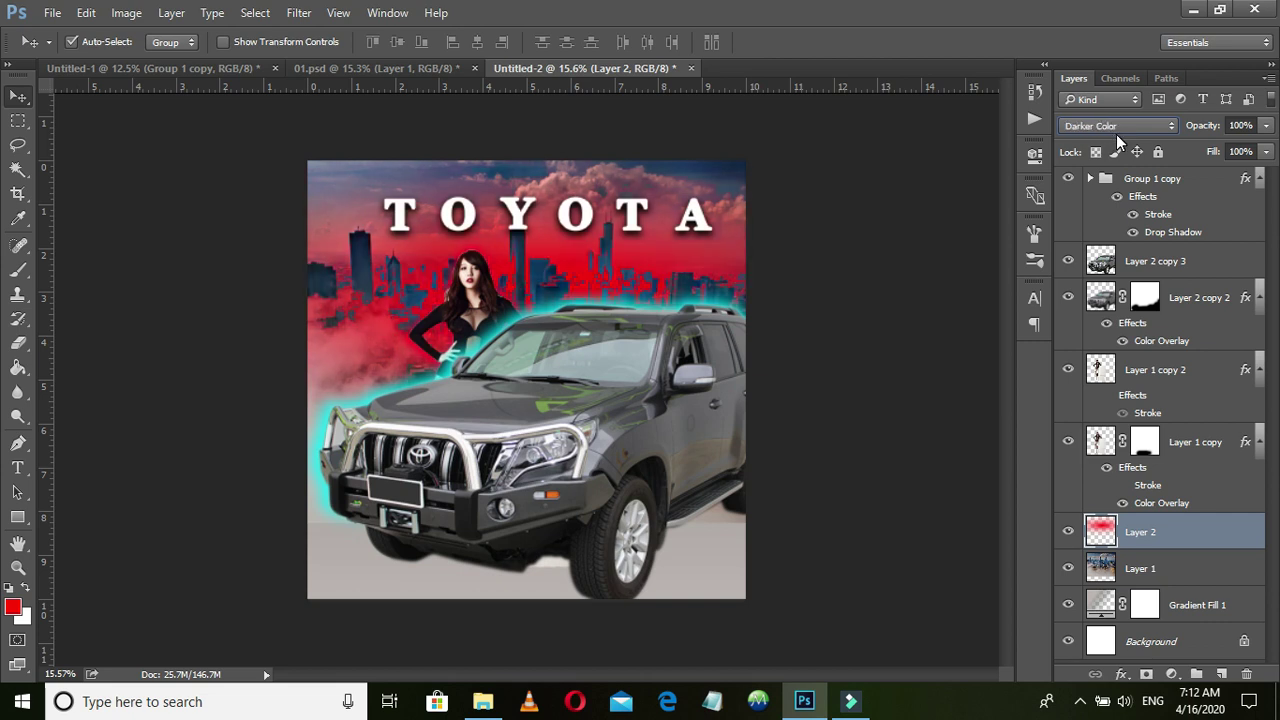
scroll(1116, 134, down, 1)
scroll(1116, 134, down, 1)
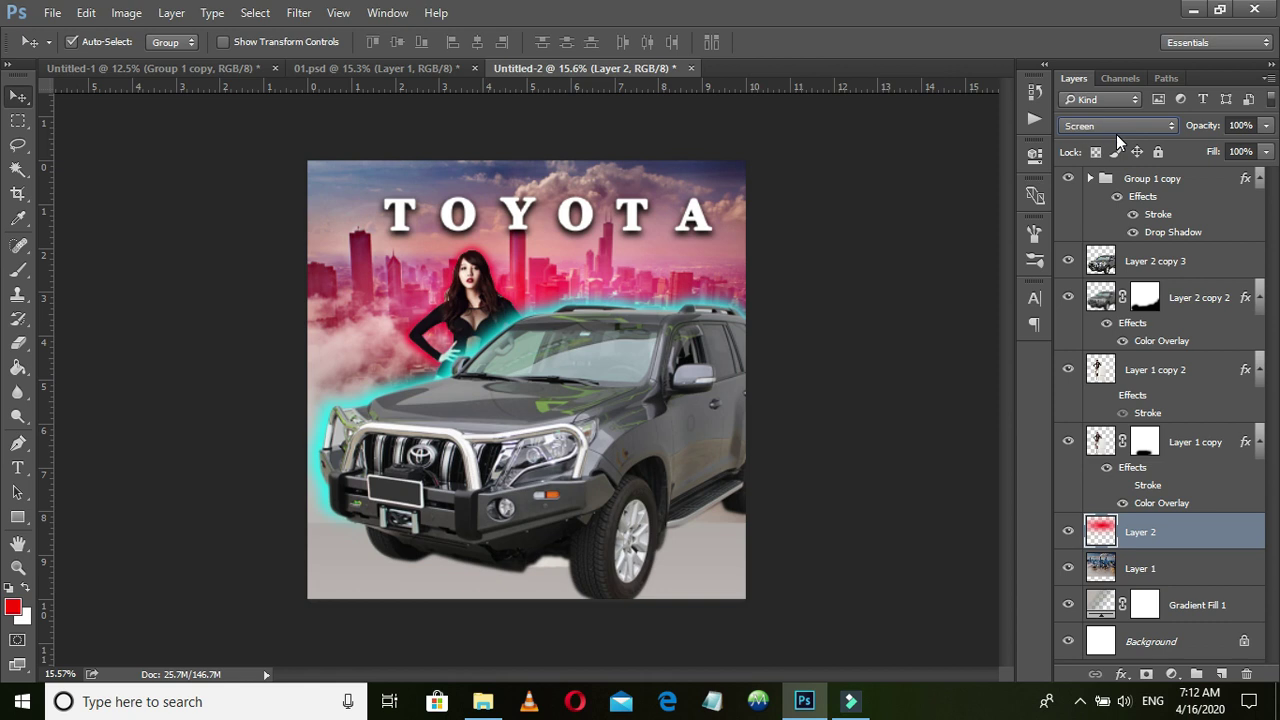
scroll(1116, 134, down, 1)
scroll(1116, 134, down, 1)
scroll(1116, 134, down, 1)
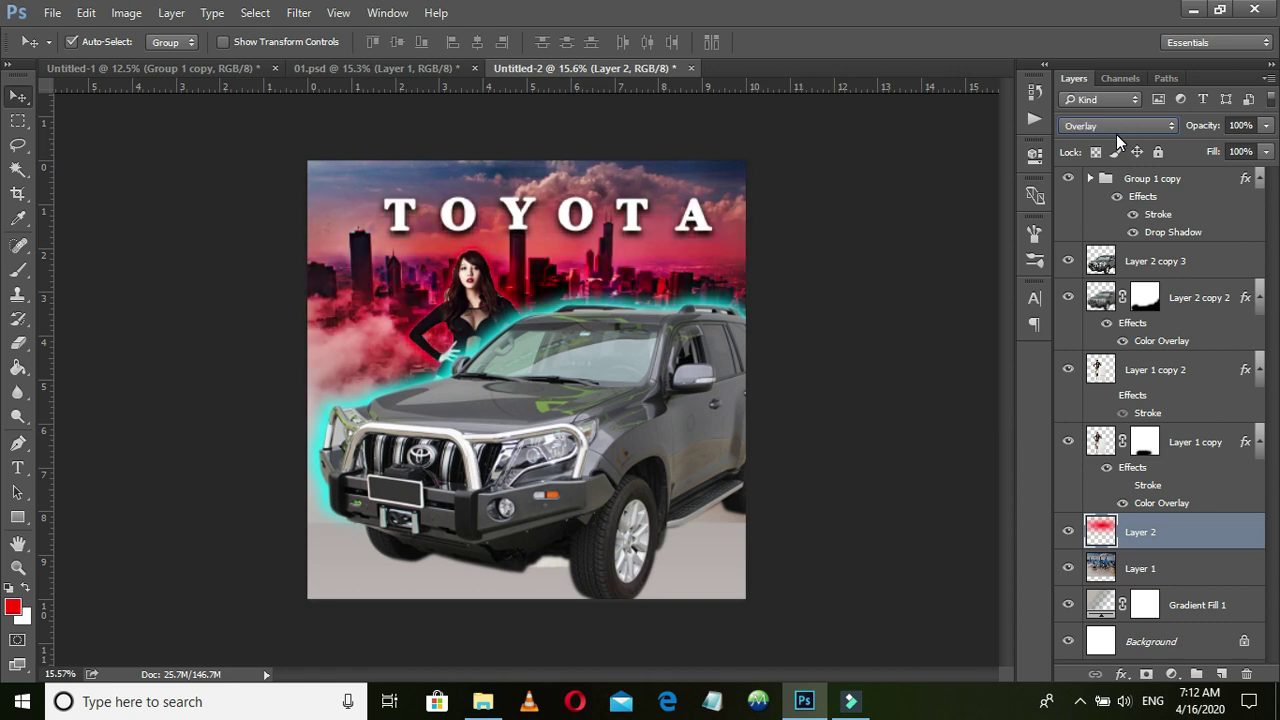
scroll(1116, 134, down, 1)
scroll(1116, 134, down, 1)
scroll(1116, 134, down, 2)
scroll(1116, 134, down, 1)
scroll(1116, 134, down, 2)
scroll(1116, 134, down, 1)
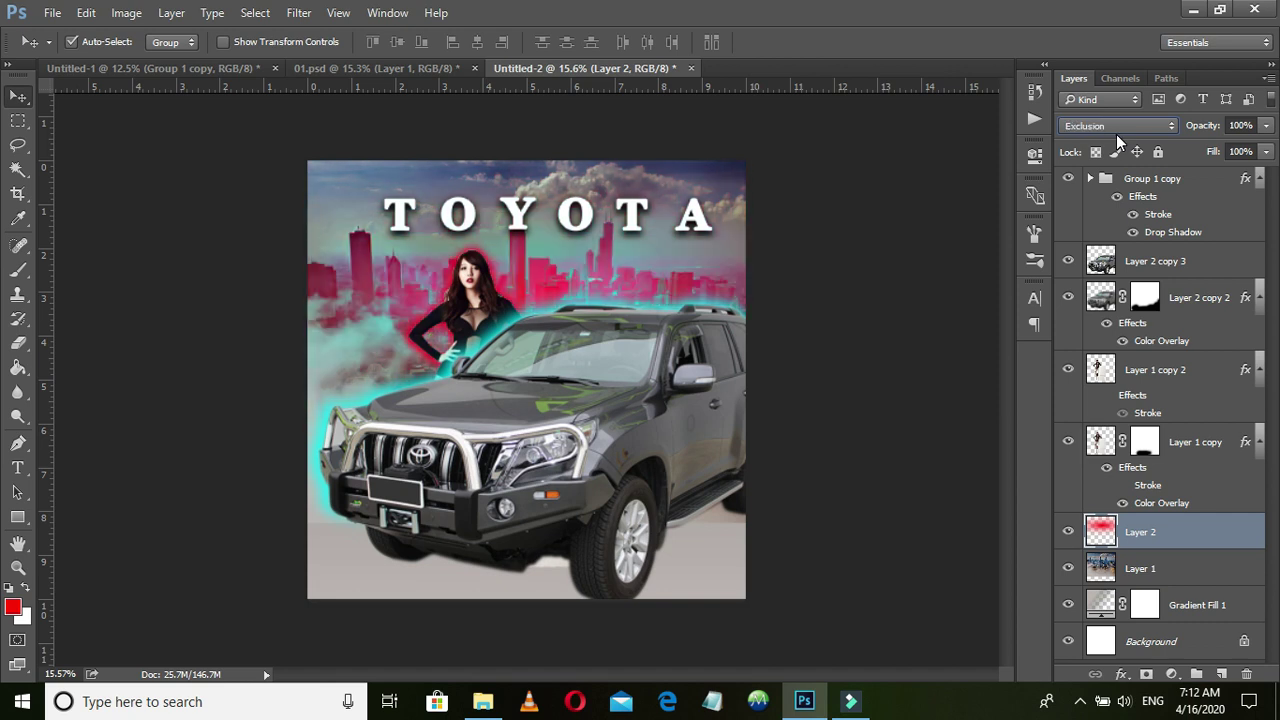
scroll(1116, 134, down, 1)
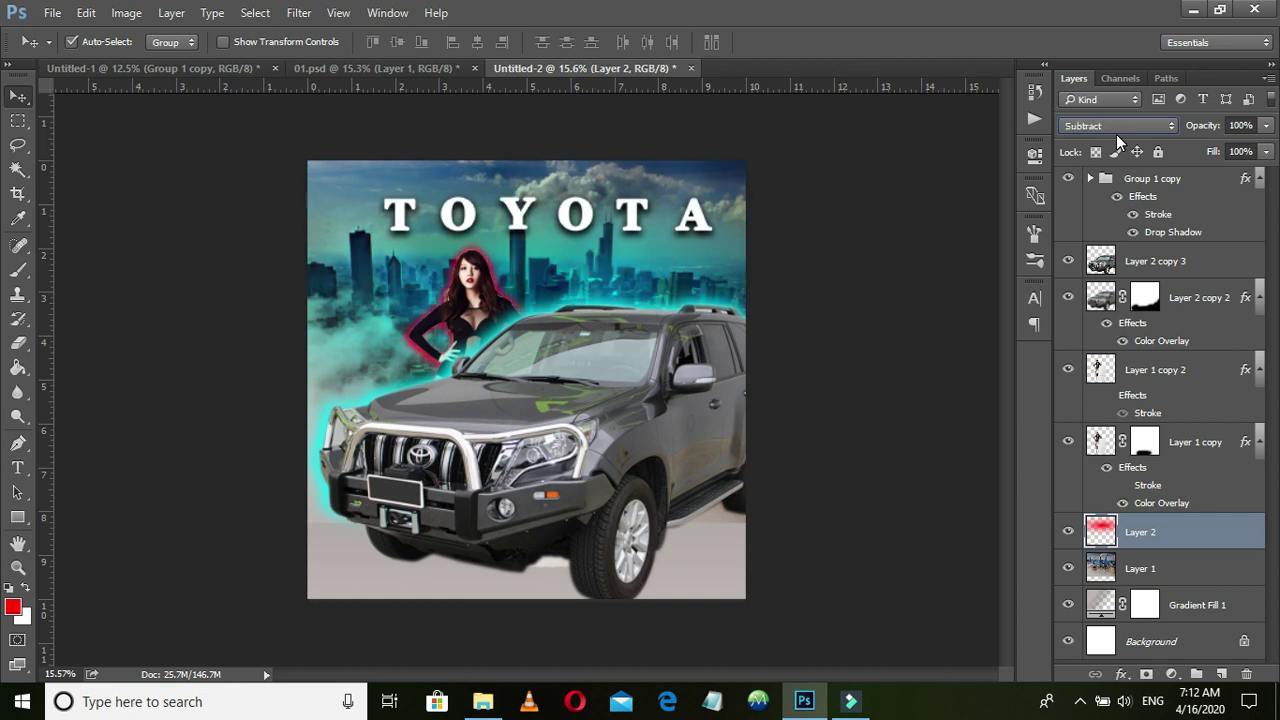
scroll(1116, 134, down, 1)
scroll(1116, 134, down, 1)
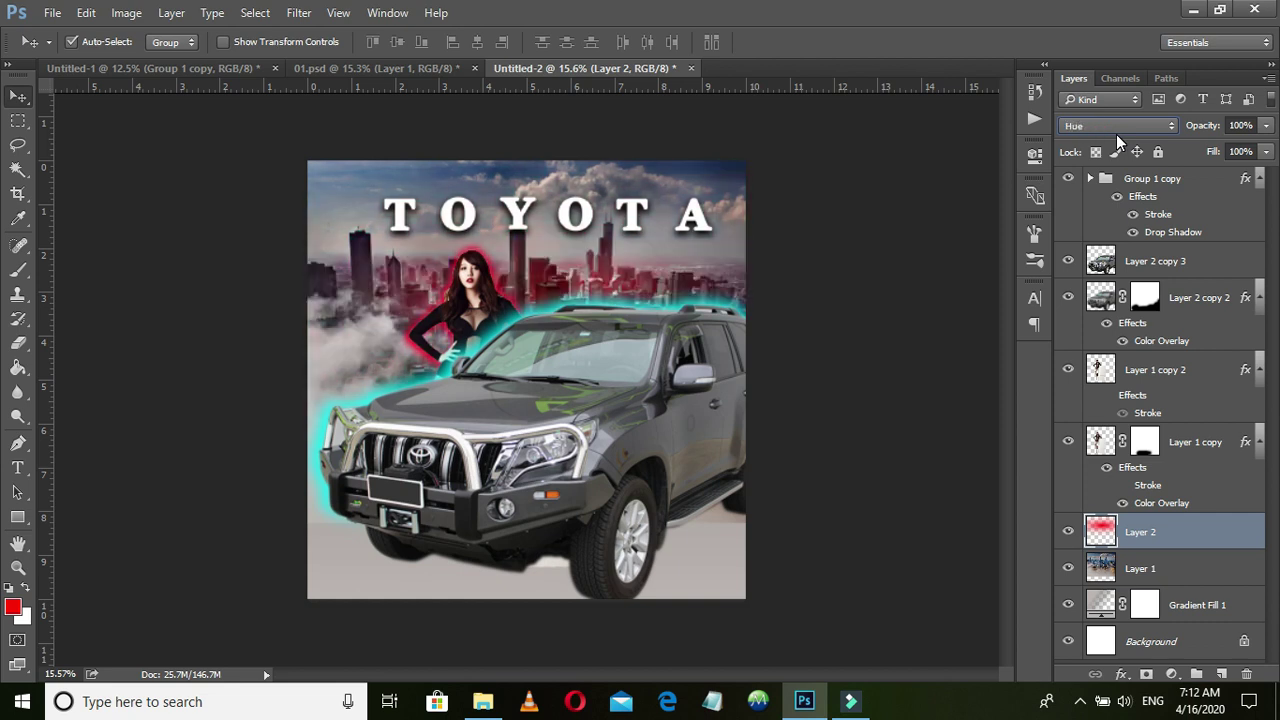
scroll(1116, 134, down, 1)
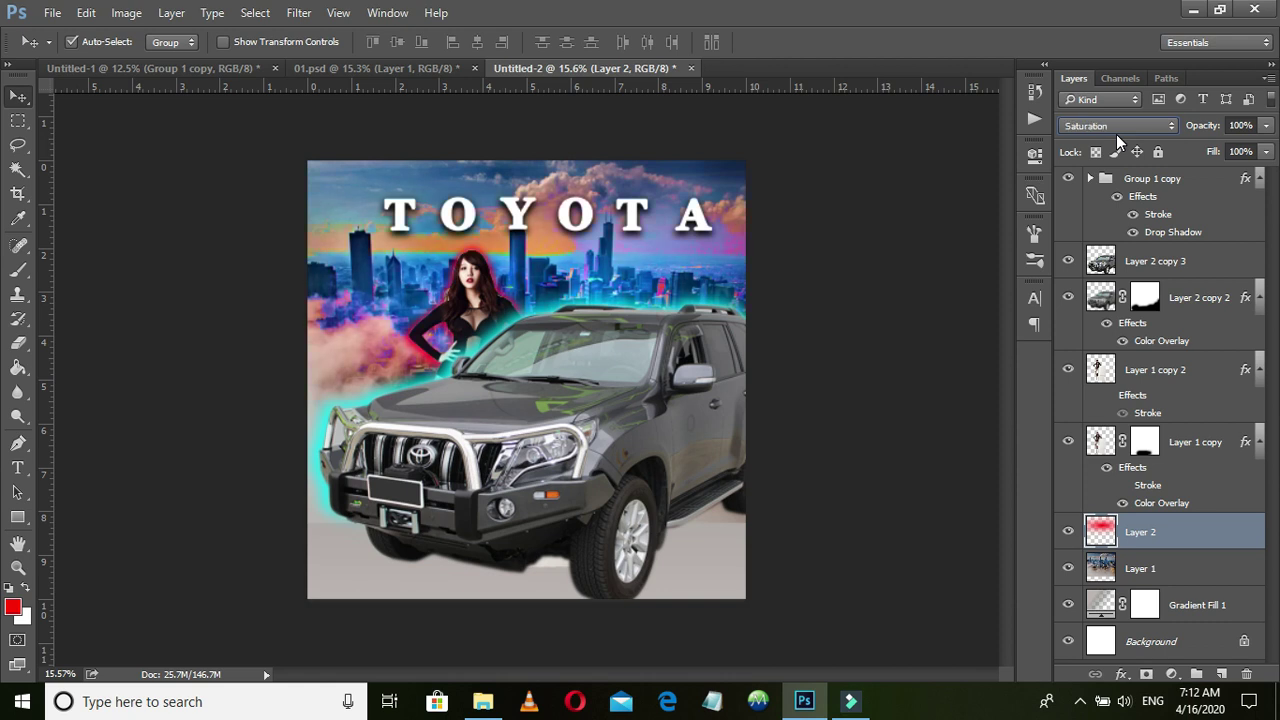
scroll(1116, 134, down, 1)
scroll(1116, 134, down, 1)
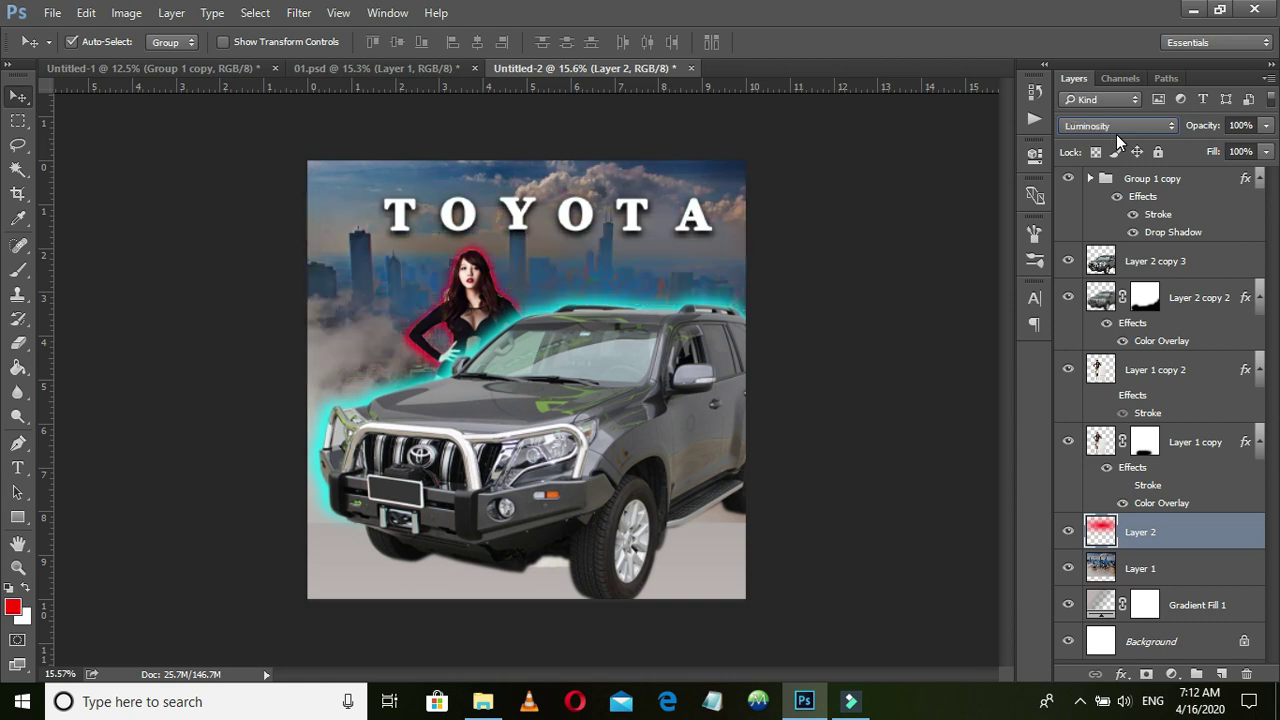
scroll(1116, 134, up, 2)
scroll(1116, 134, up, 1)
scroll(1116, 134, up, 1)
scroll(1116, 134, up, 1)
scroll(1116, 134, up, 1)
scroll(1116, 134, up, 1)
scroll(1116, 134, up, 1)
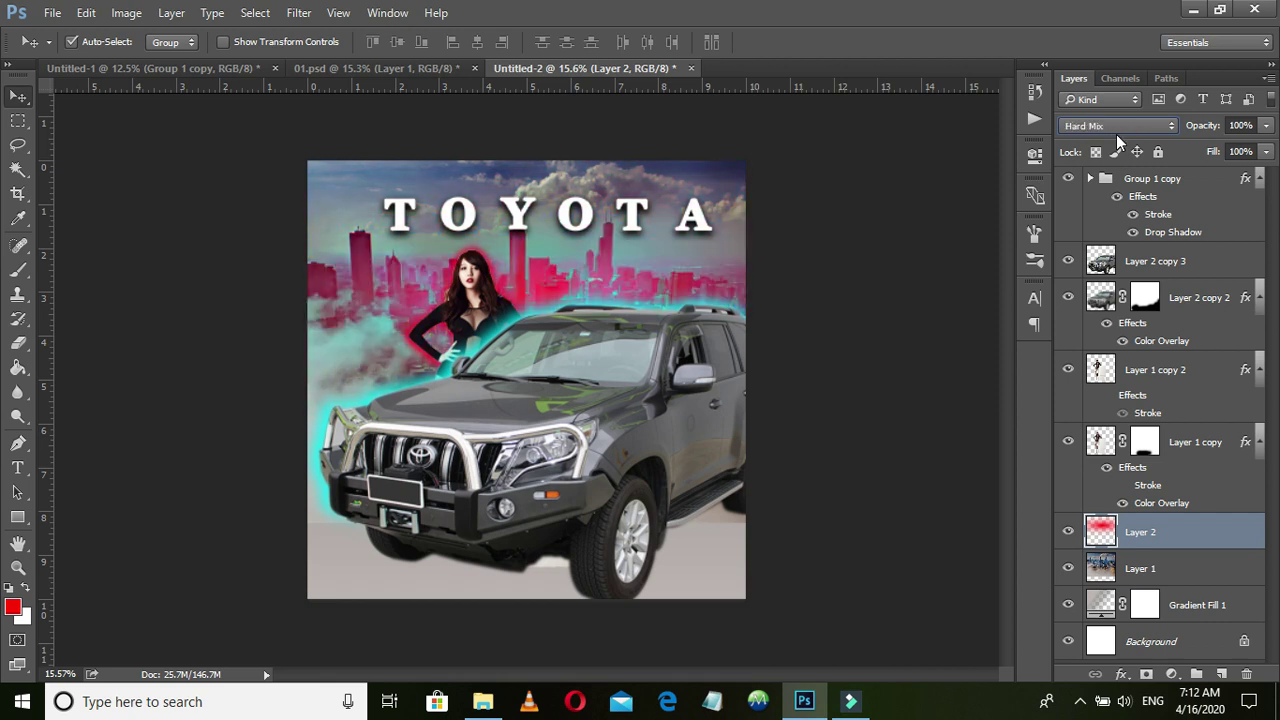
scroll(1116, 134, up, 1)
scroll(1116, 134, up, 1)
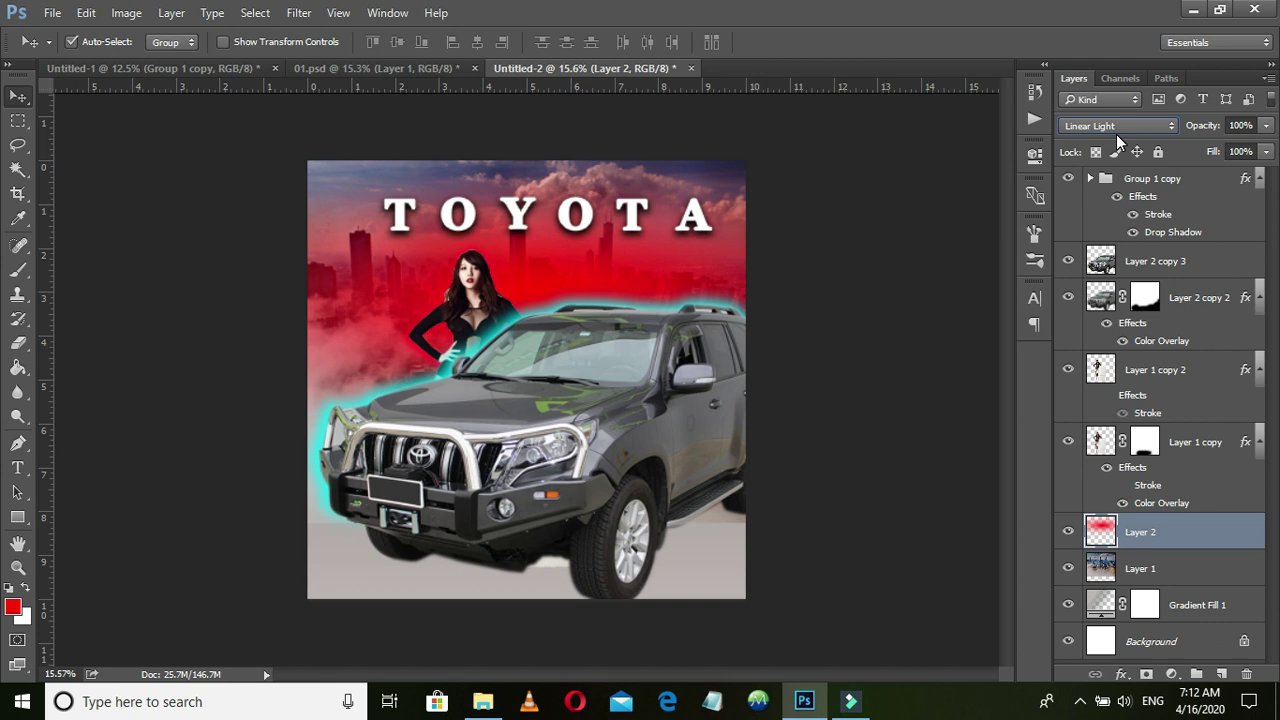
scroll(1116, 134, up, 1)
scroll(1116, 134, up, 1)
scroll(1116, 134, up, 1)
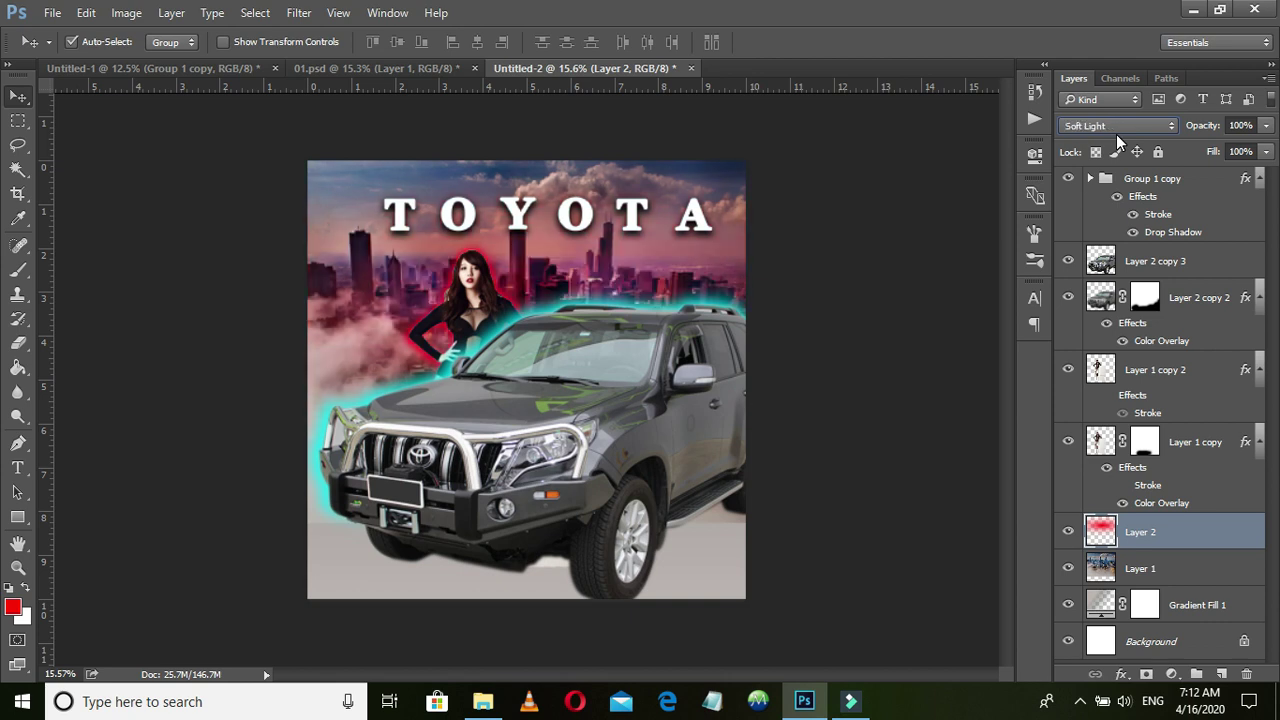
scroll(1116, 134, up, 1)
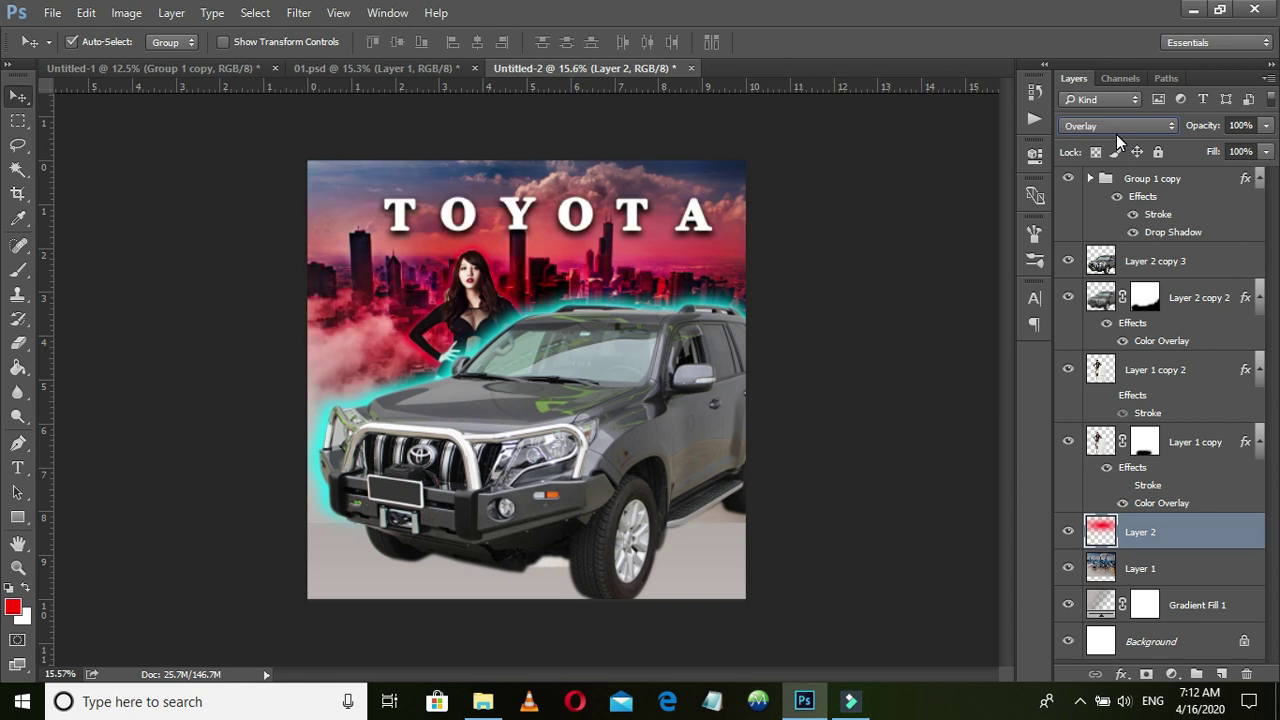
scroll(1116, 134, up, 1)
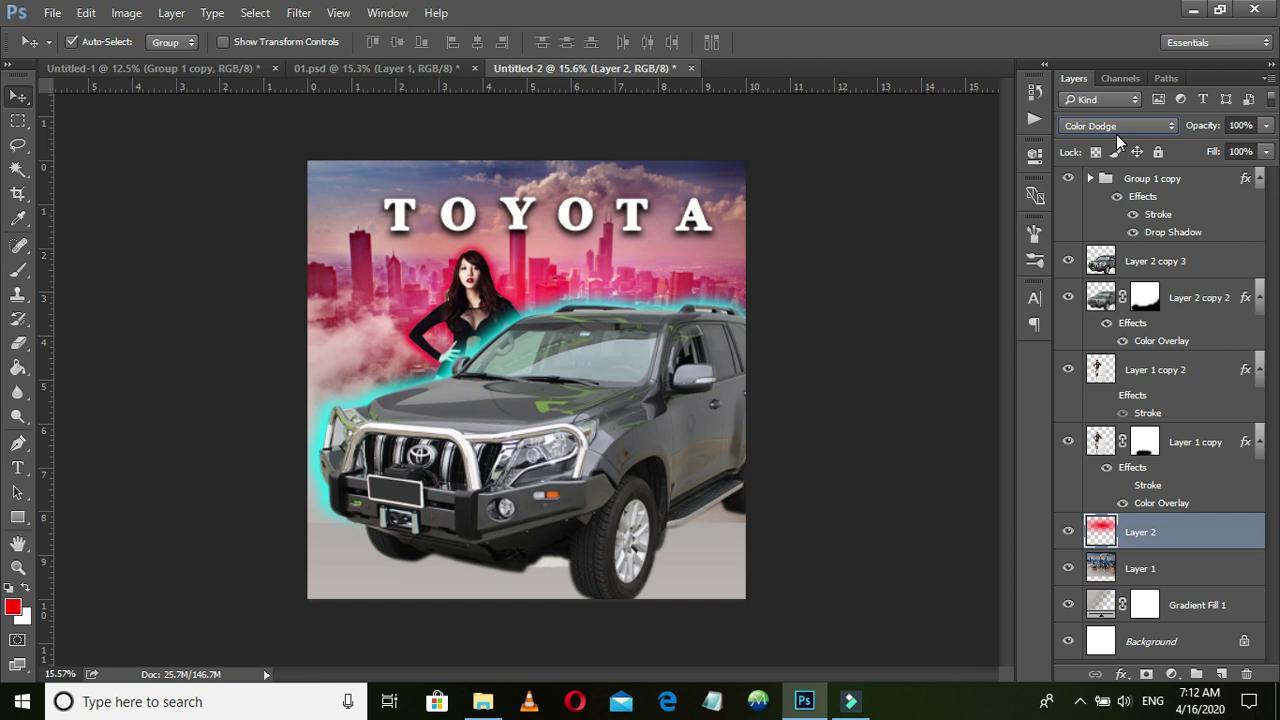
scroll(1121, 140, down, 1)
Switch Layer 2 to Linear Dodge (Add), after trying Color Dodge, and lower opacity to 74%
click(1120, 130)
click(1086, 270)
click(1105, 126)
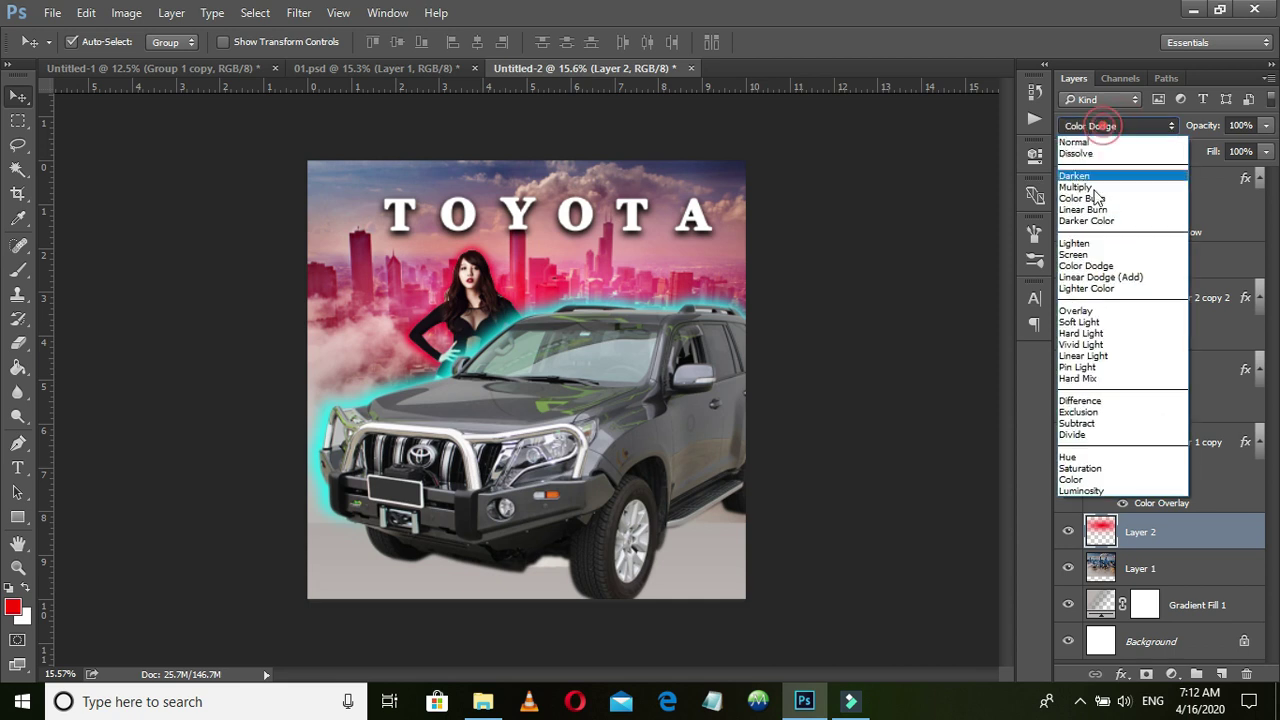
click(1106, 279)
drag(1208, 128, 1186, 131)
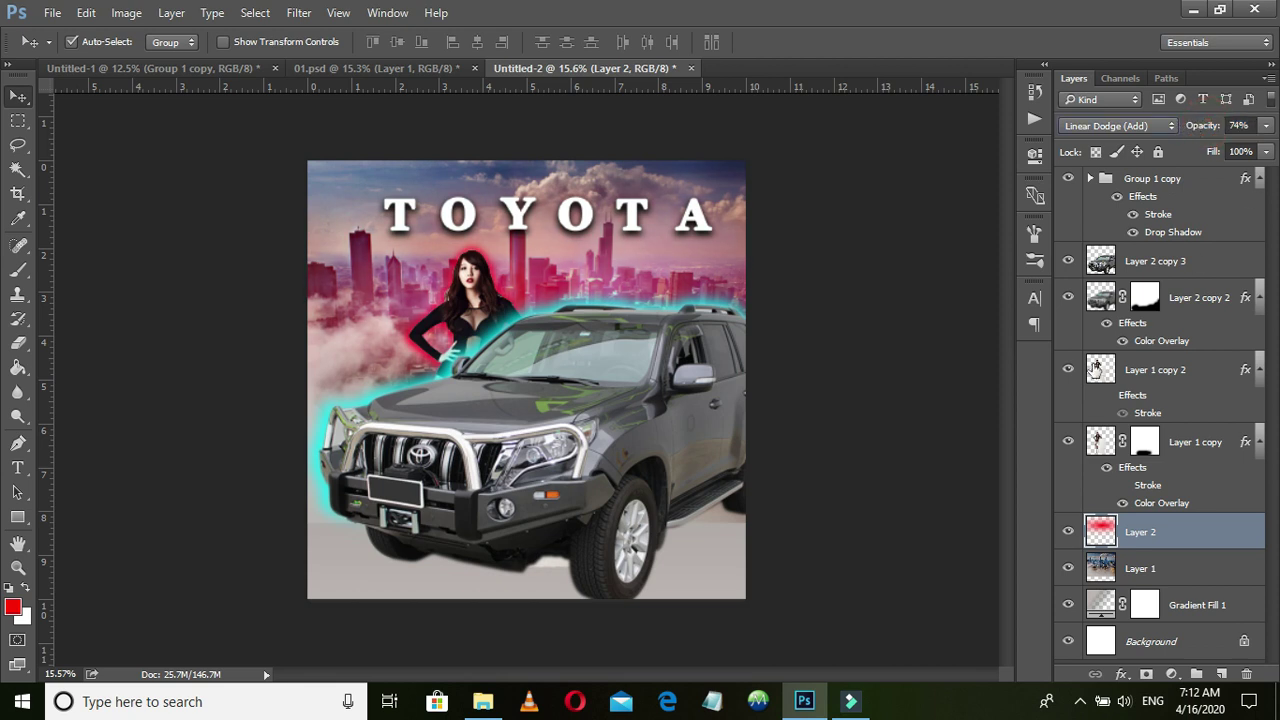
click(334, 69)
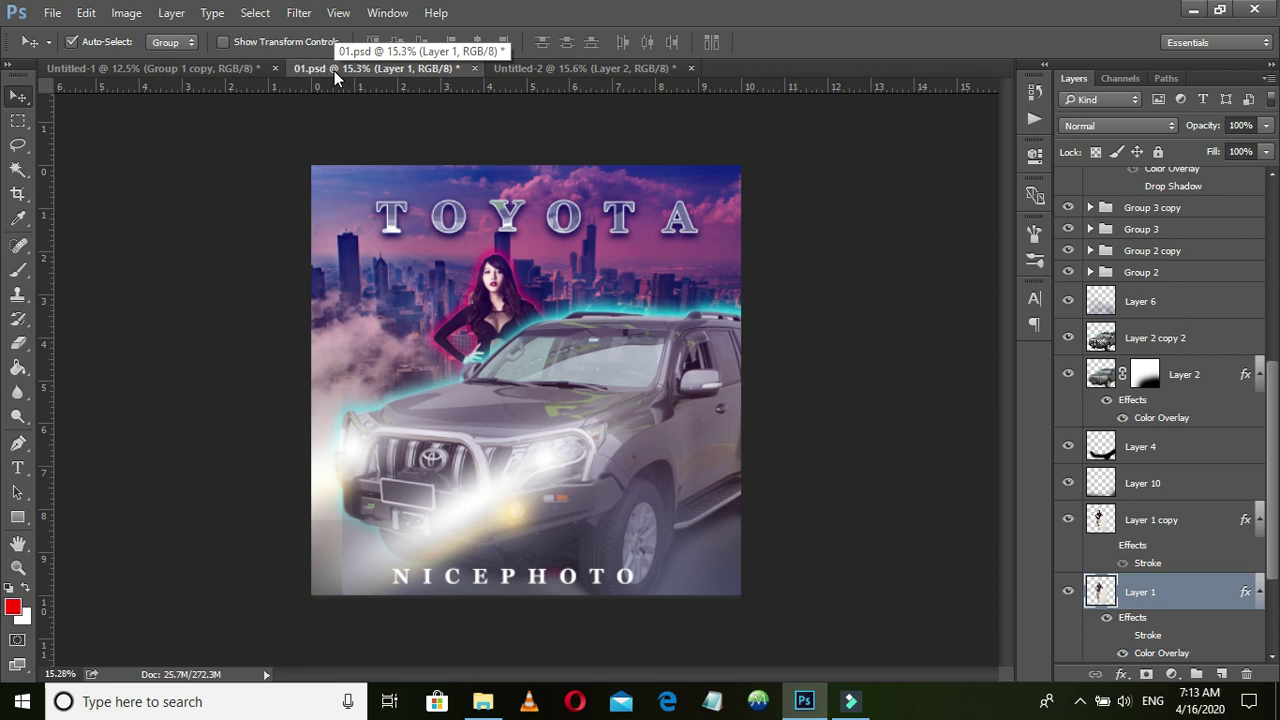
click(472, 286)
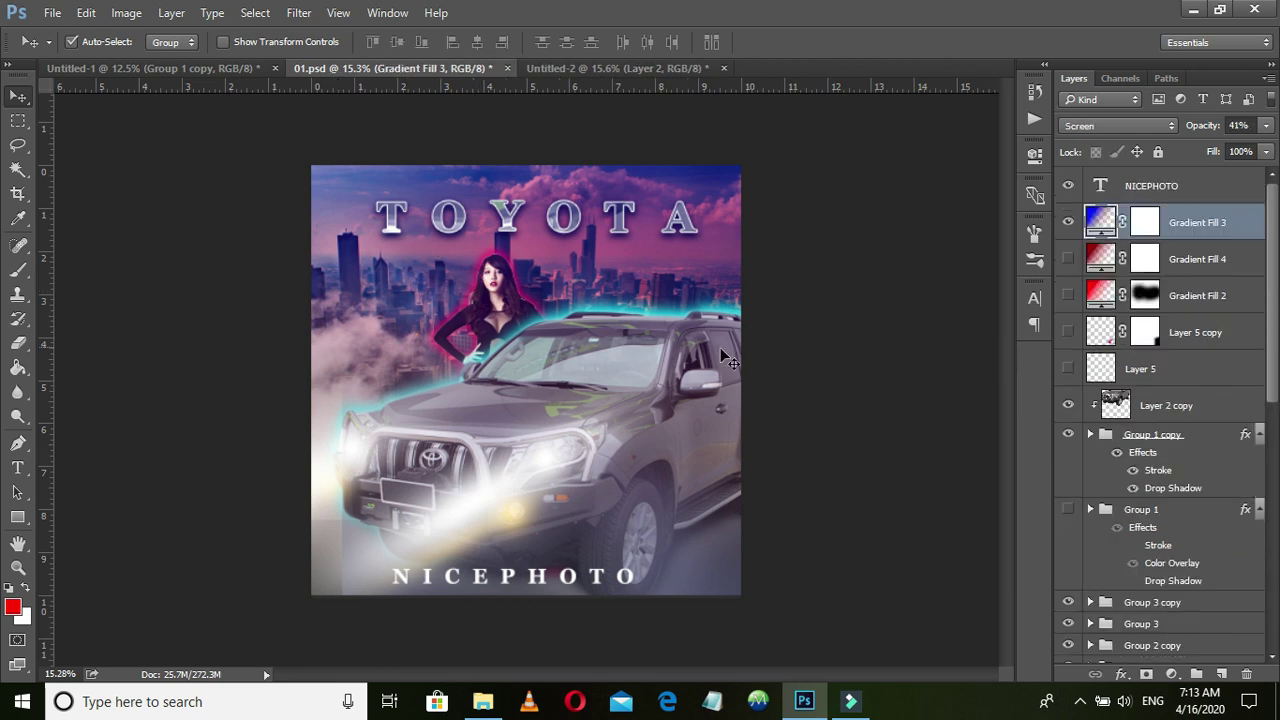
scroll(668, 347, down, 2)
scroll(620, 370, up, 2)
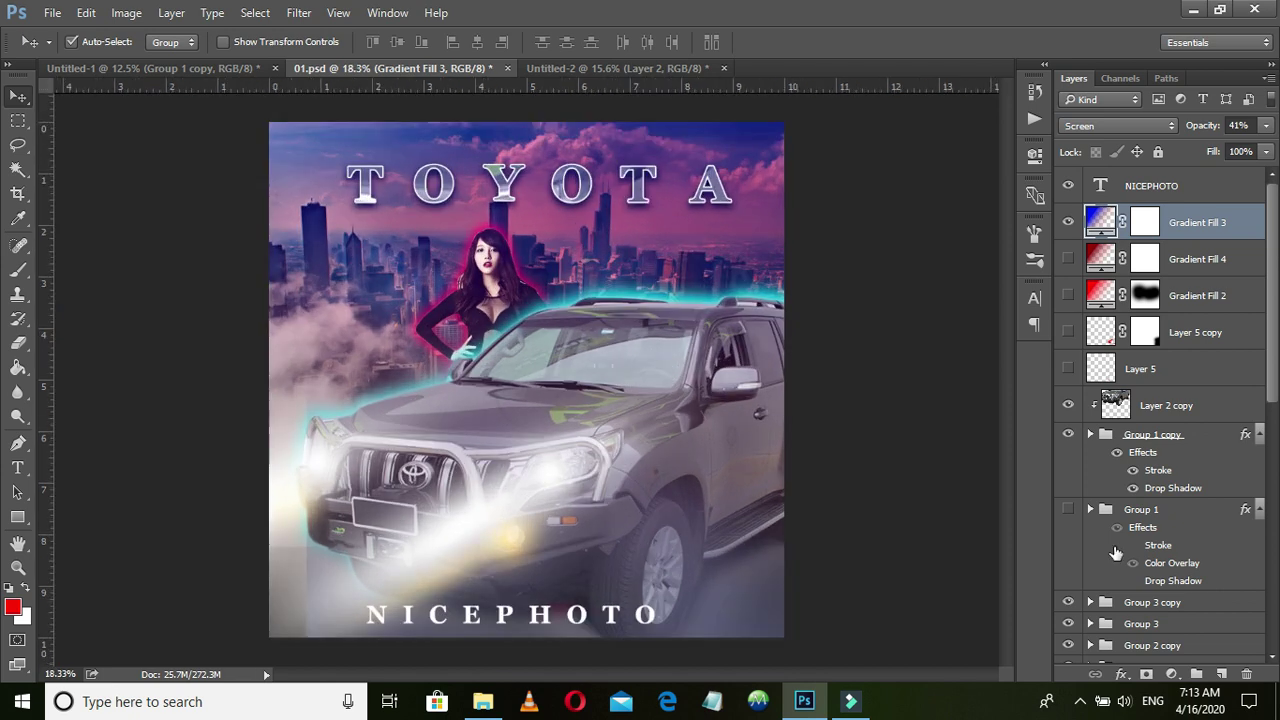
scroll(1098, 476, down, 2)
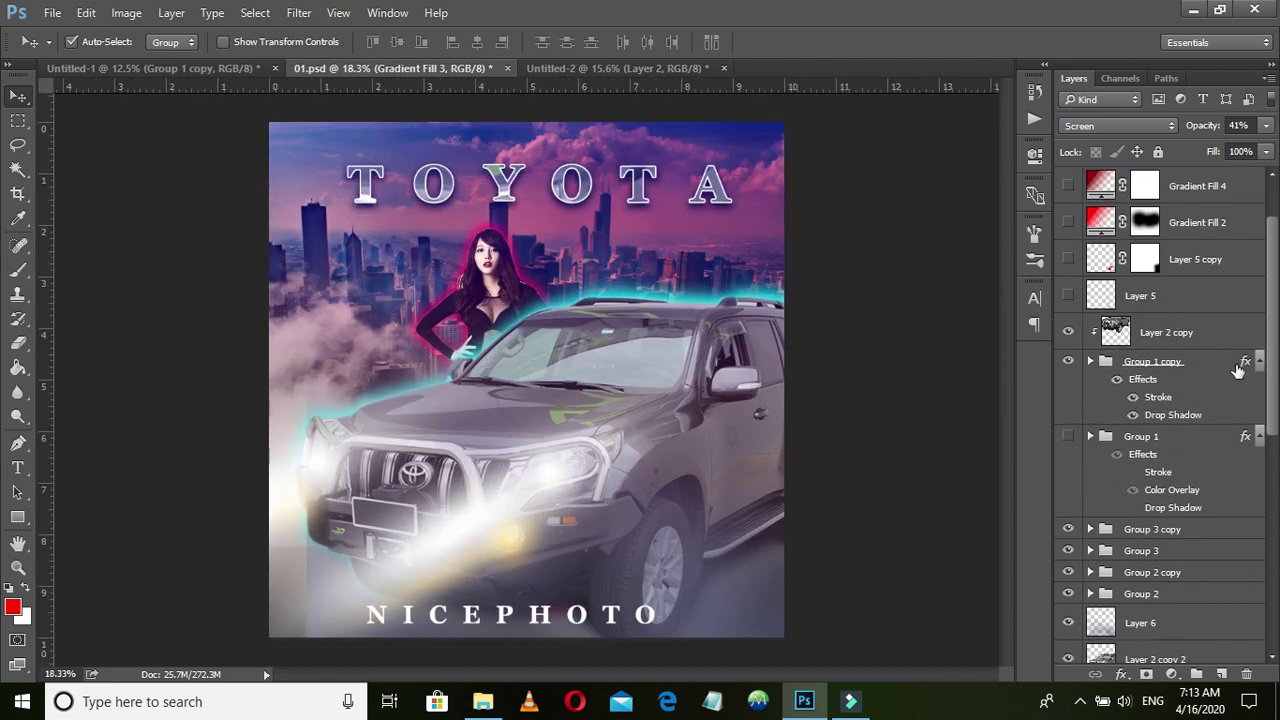
key(ctrl+Tab)
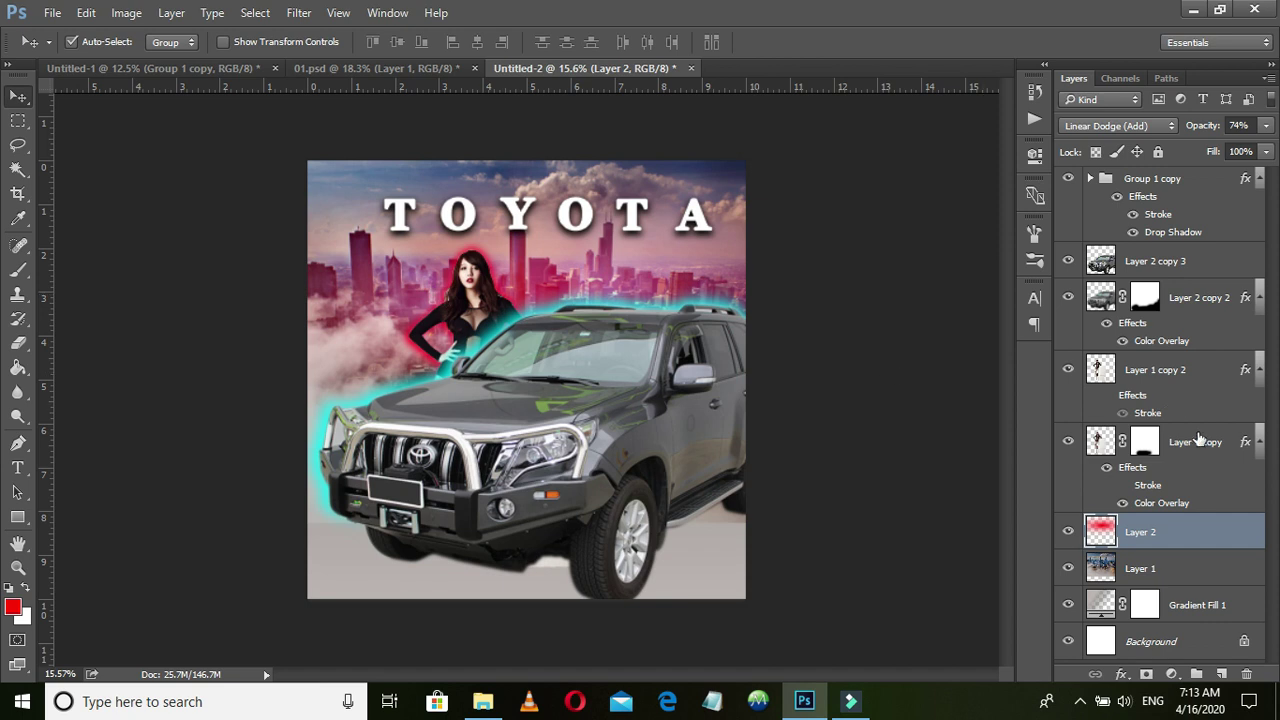
Recolour Layer 1 copy's Color Overlay to pink-red #ff003c and apply the style
double_click(1170, 505)
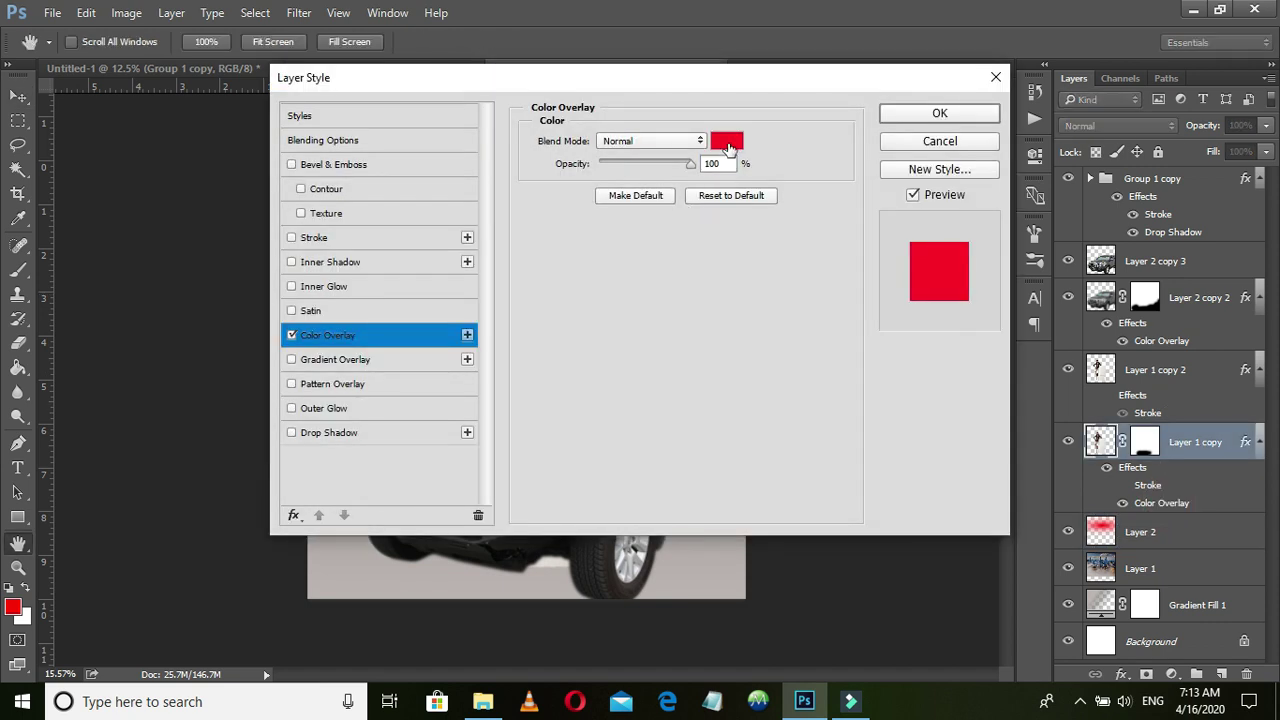
click(727, 141)
double_click(1067, 489)
text(ff003c)
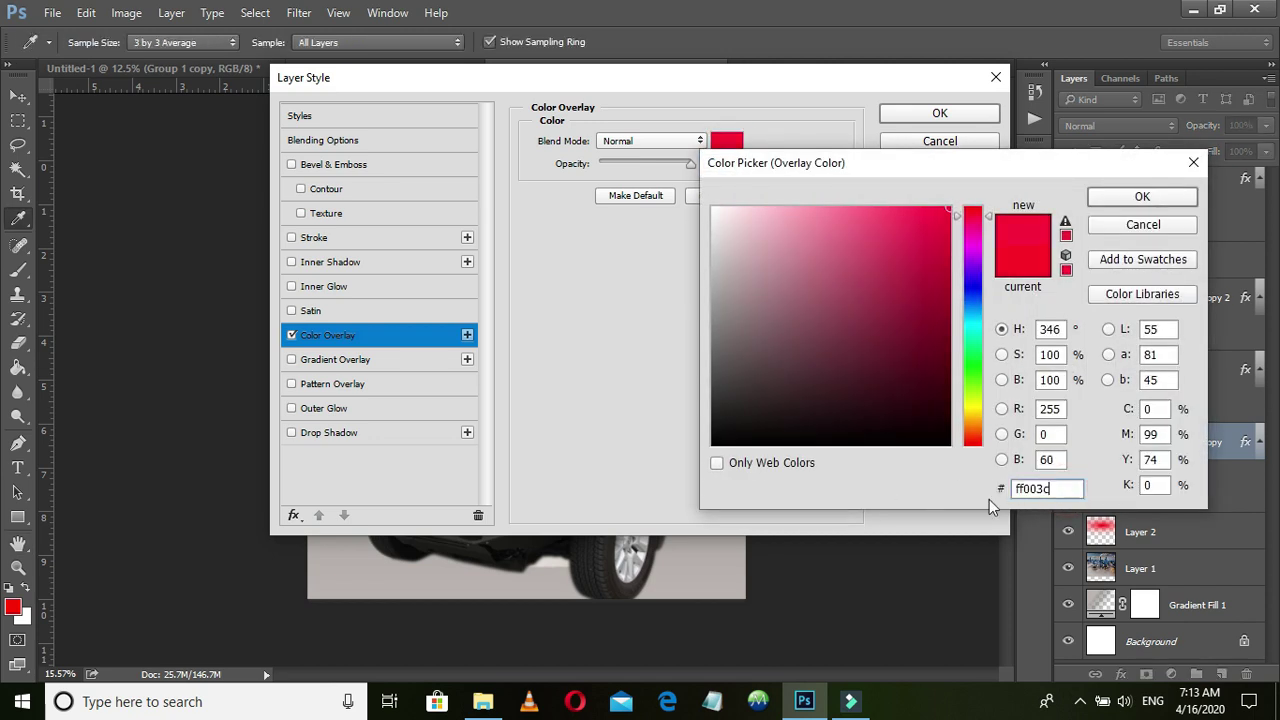
click(1140, 200)
click(966, 112)
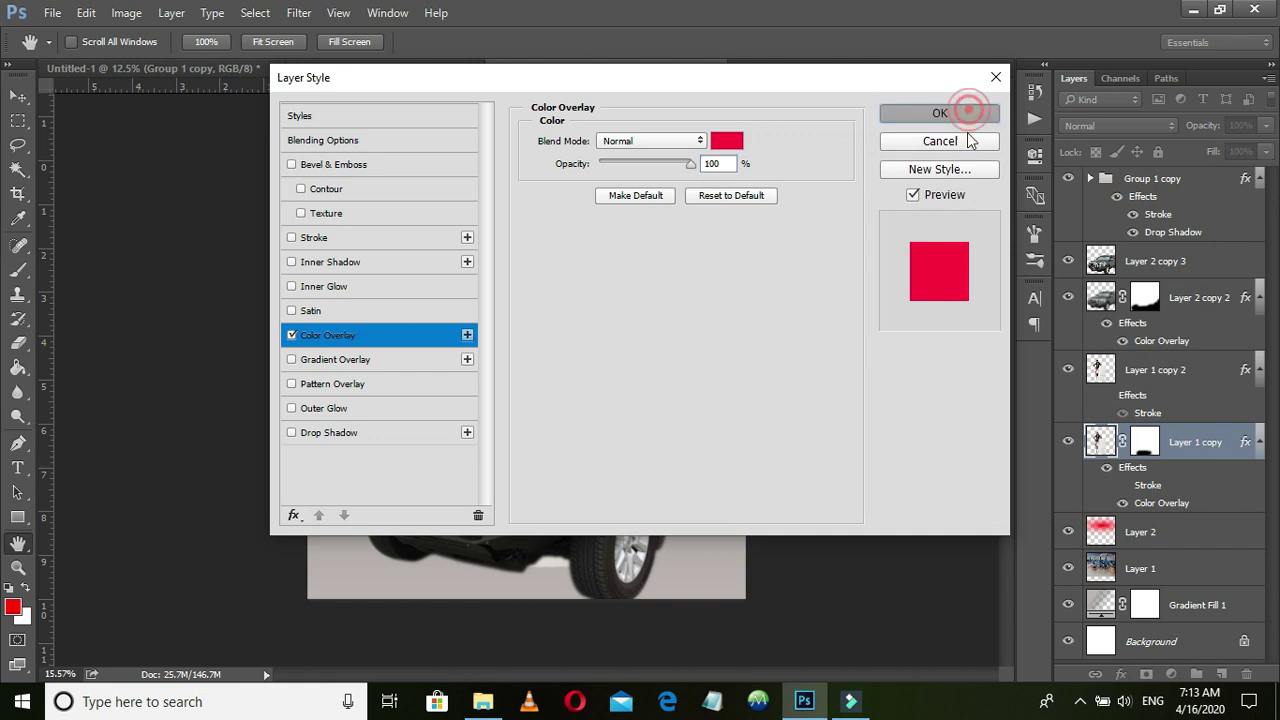
scroll(440, 270, up, 1)
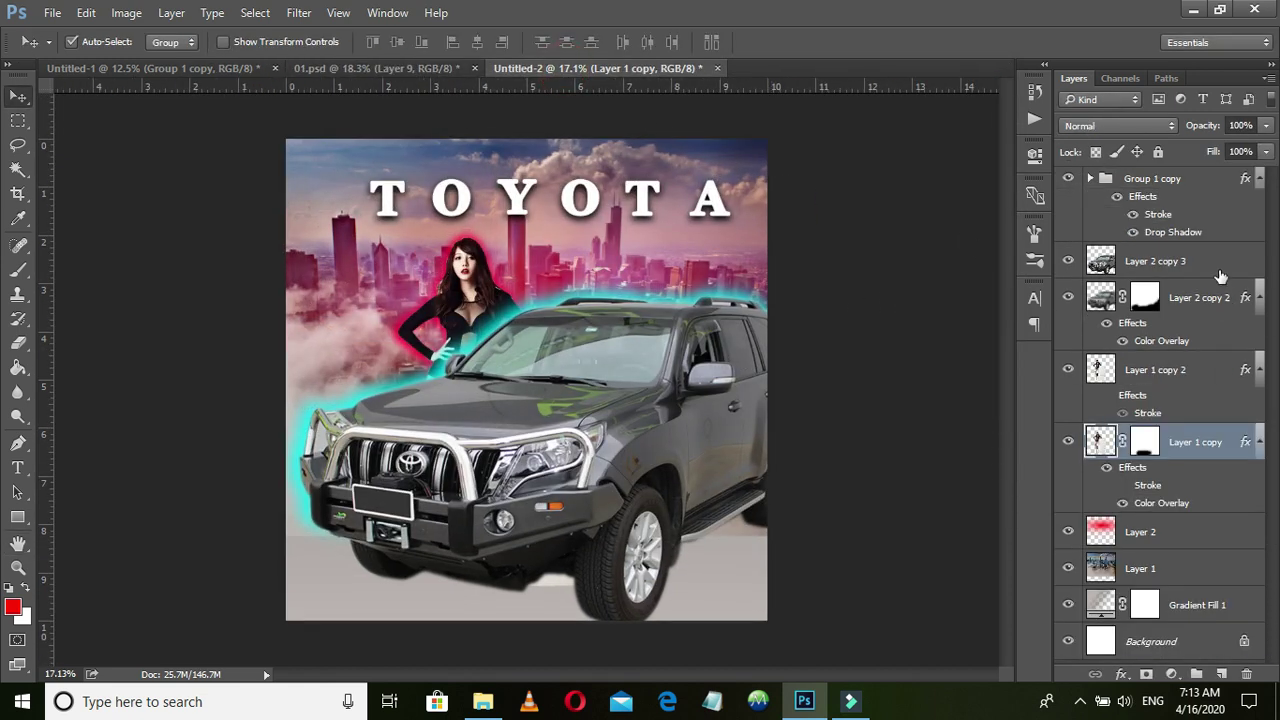
Try Multiply and lower opacity on the woman layer, then revert it to Normal at 100%
click(1113, 124)
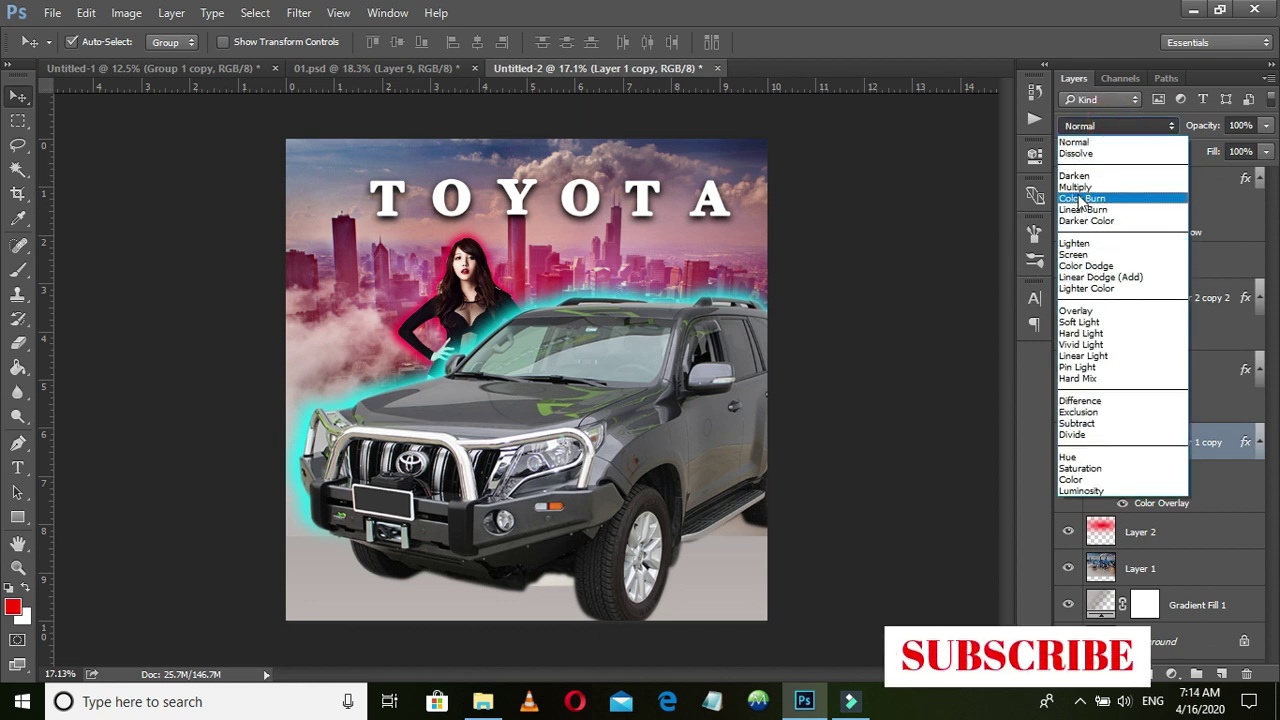
click(1079, 188)
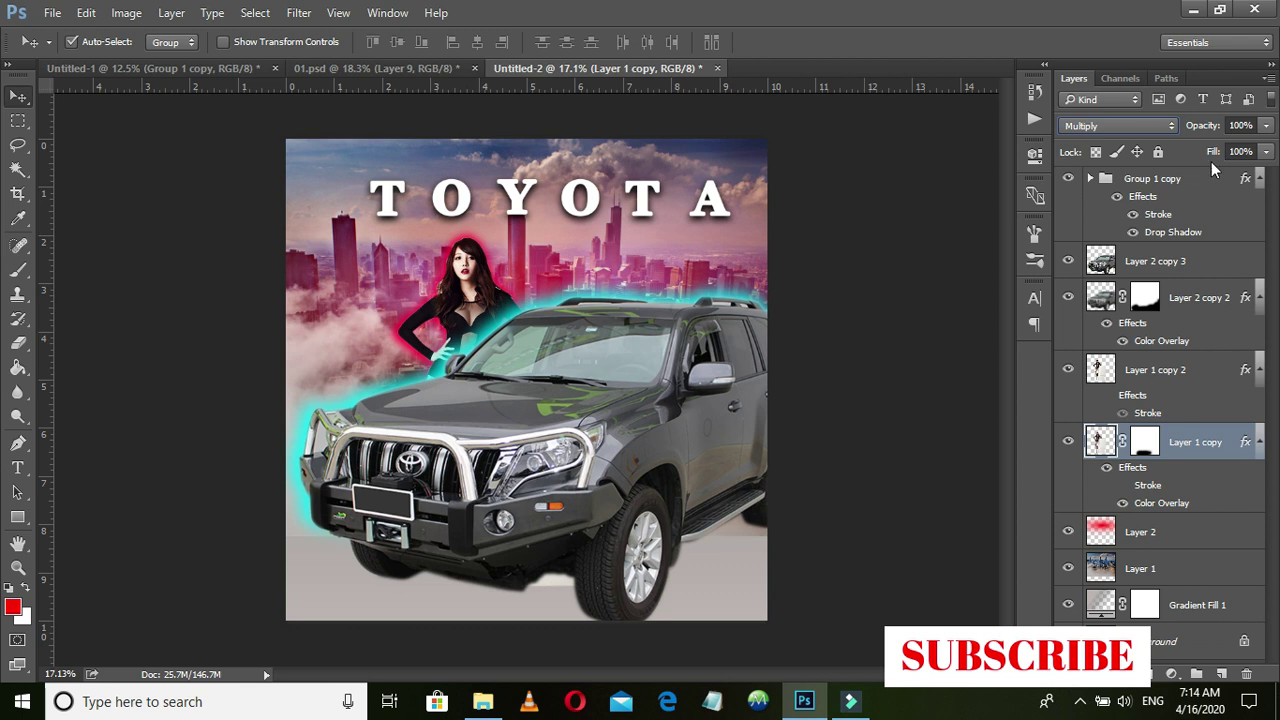
mouse_move(1205, 125)
mouse_down()
mouse_move(1188, 130)
mouse_move(1257, 126)
mouse_up()
click(1120, 126)
click(1098, 127)
click(1090, 133)
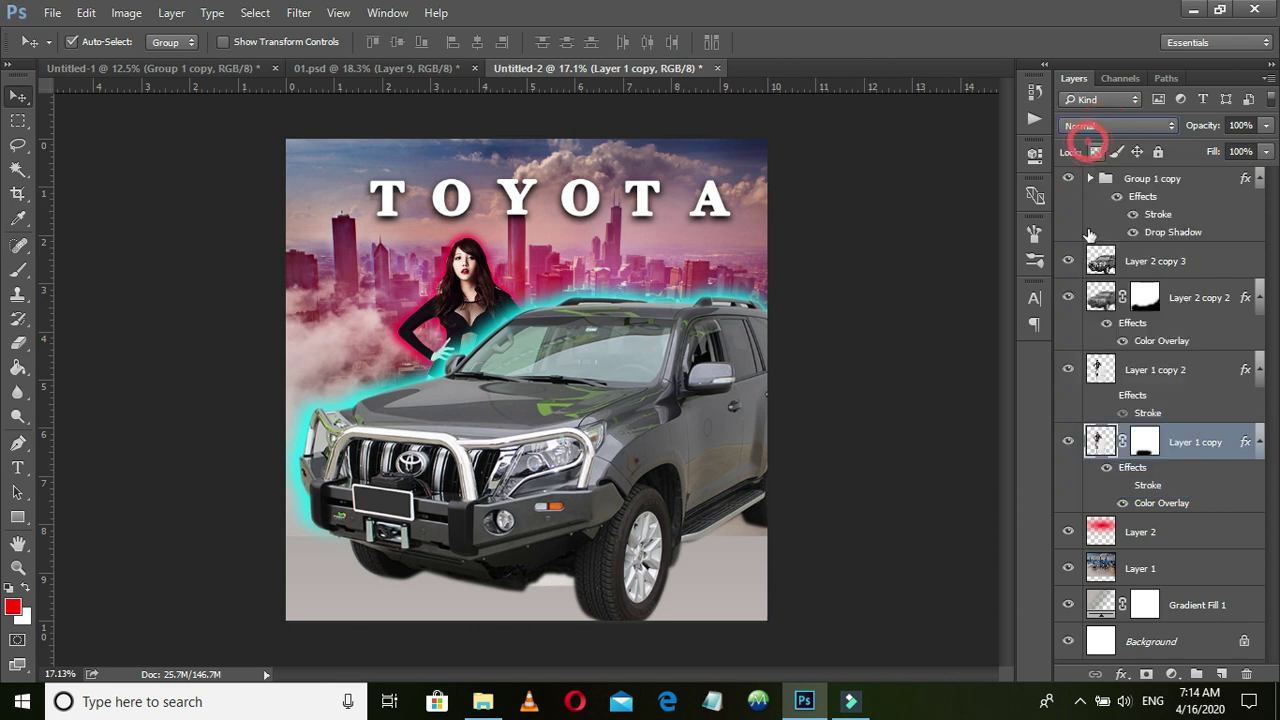
Set Layer 2 to Multiply at about 52% opacity, then deselect it
click(1157, 540)
click(1110, 127)
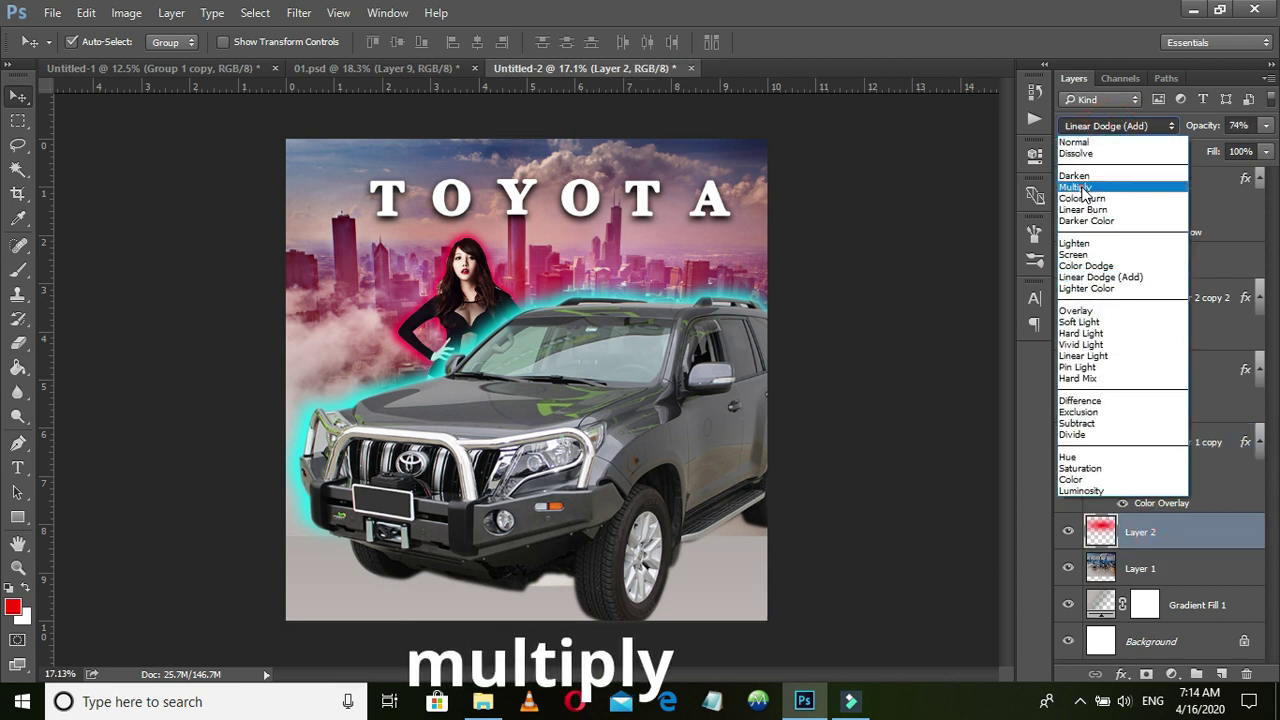
click(1085, 189)
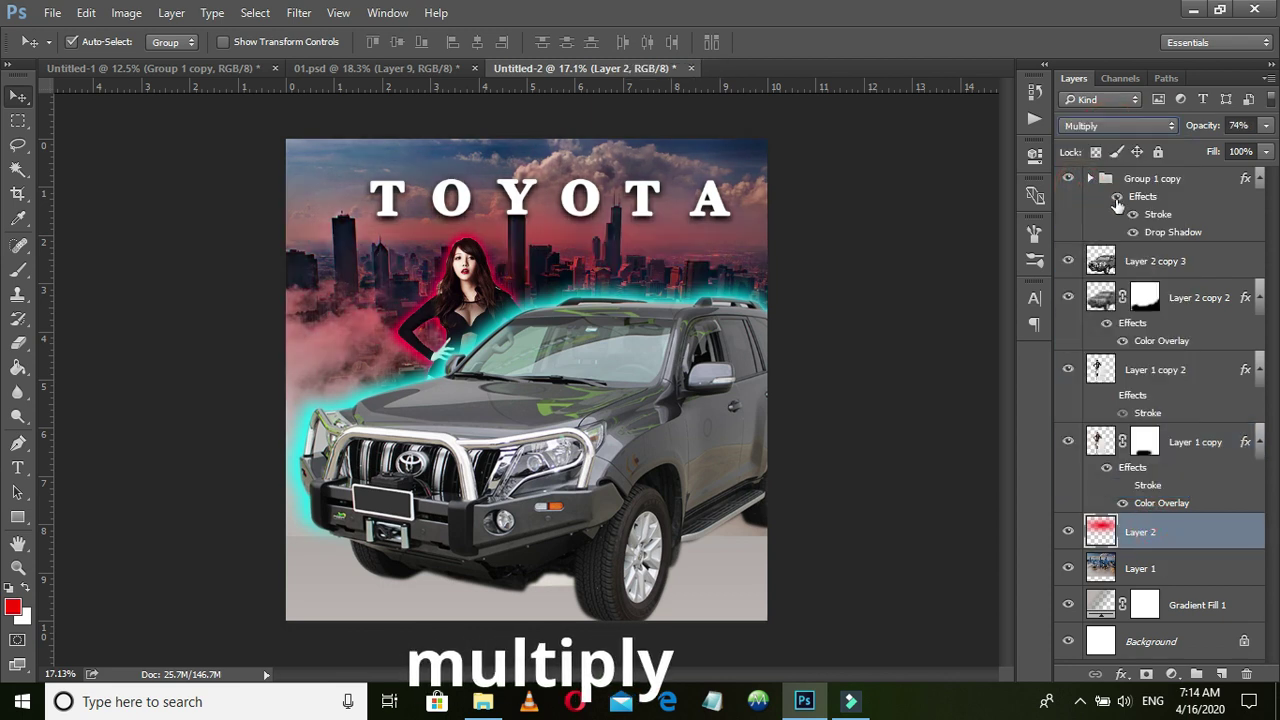
drag(1219, 130, 1188, 134)
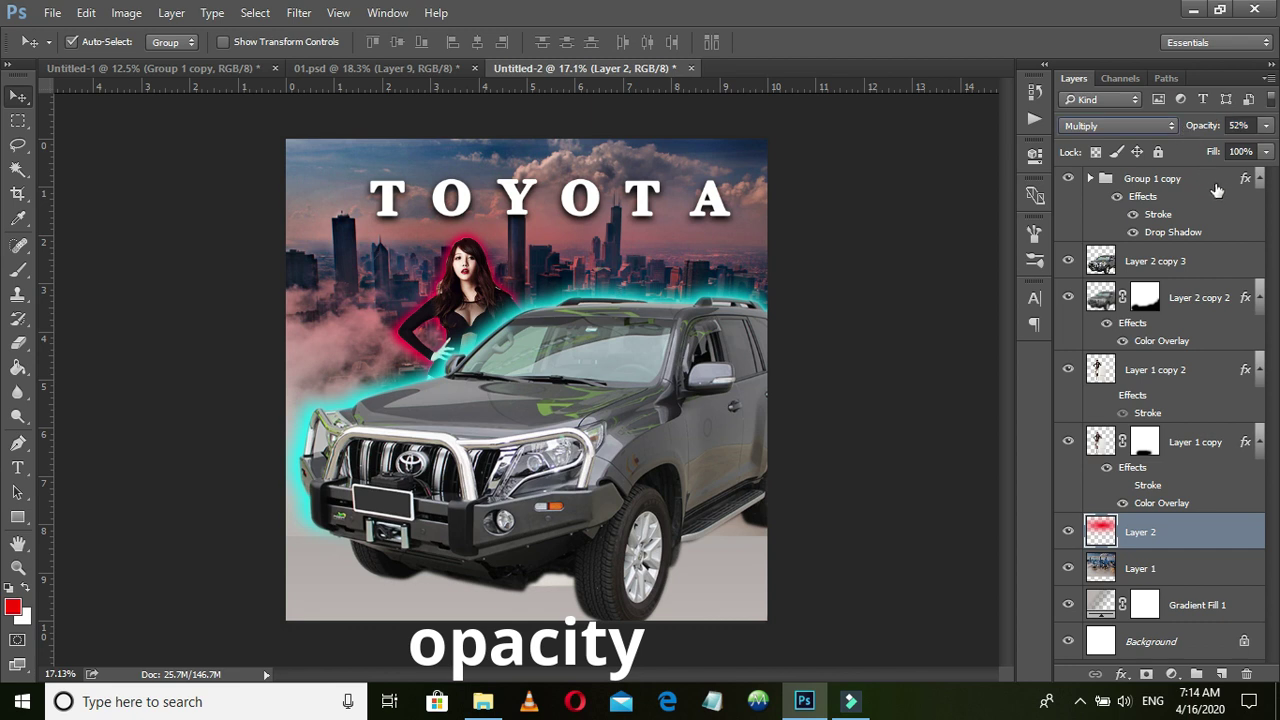
click(924, 318)
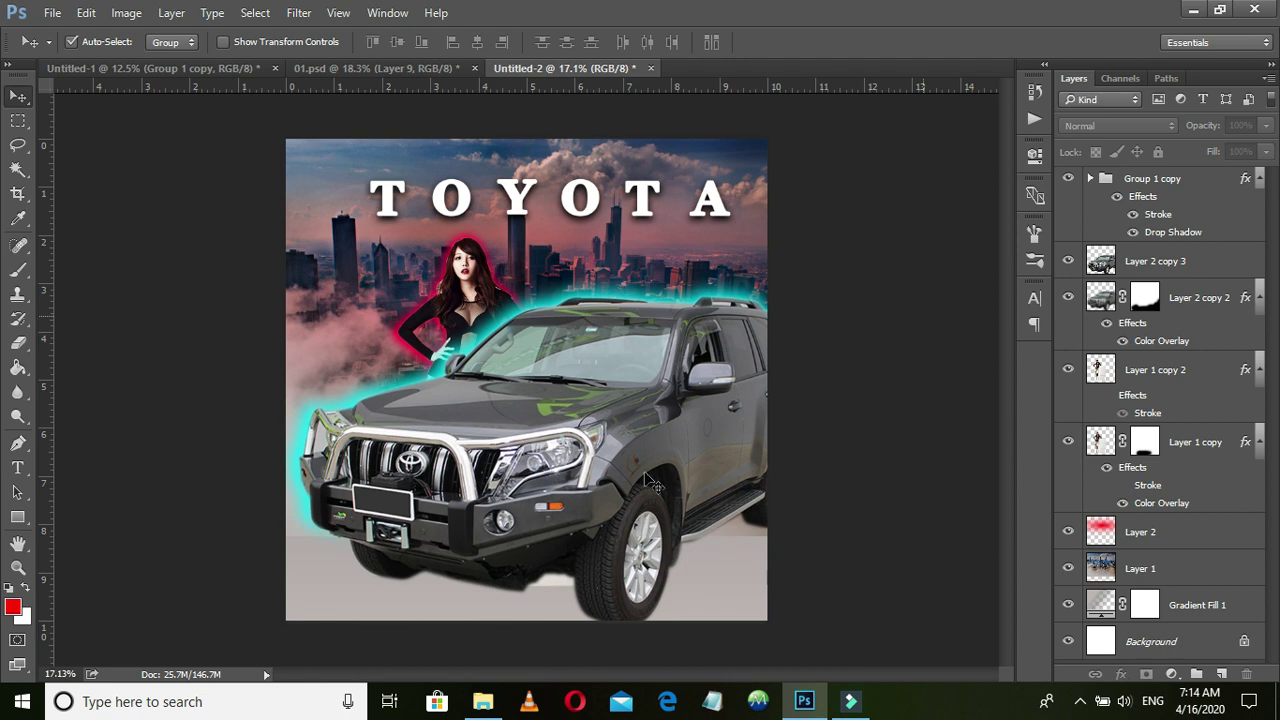
Duplicate Layer 2 copy 3 as Layer 2 copy 4 and bring it to the top of the stack
key(ctrl+plus)
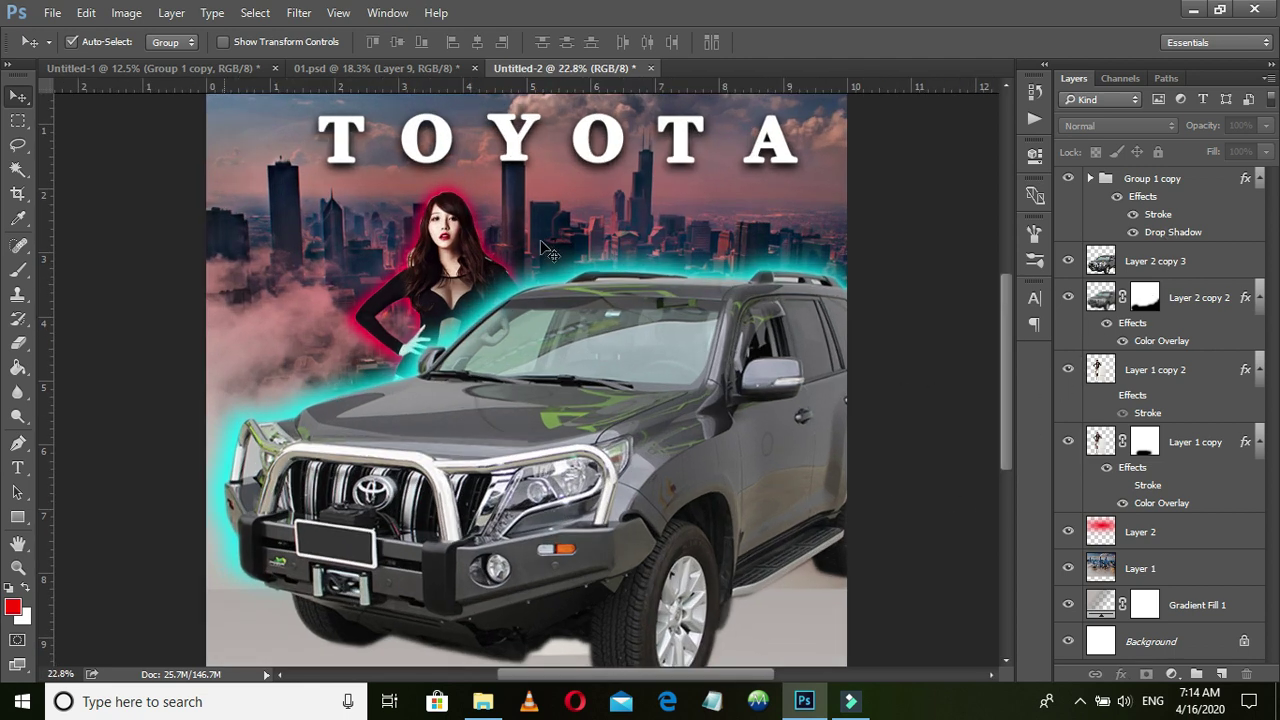
scroll(730, 315, down, 1)
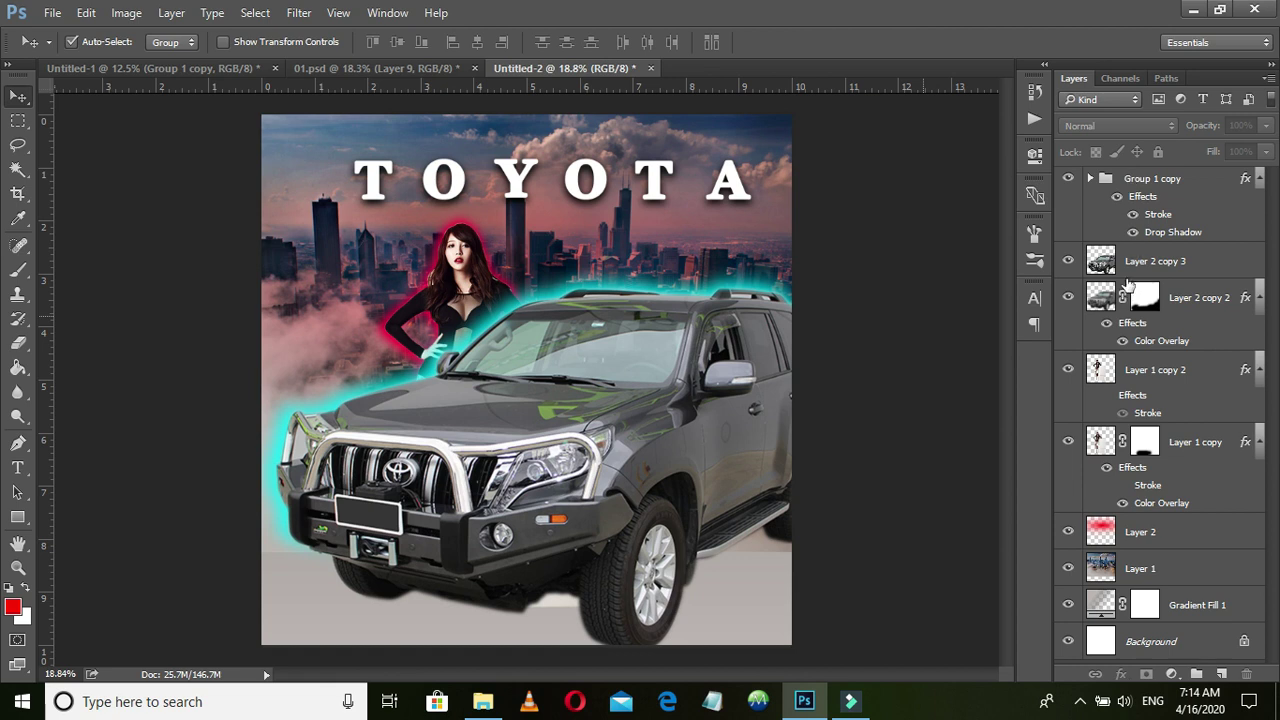
drag(1130, 263, 1163, 570)
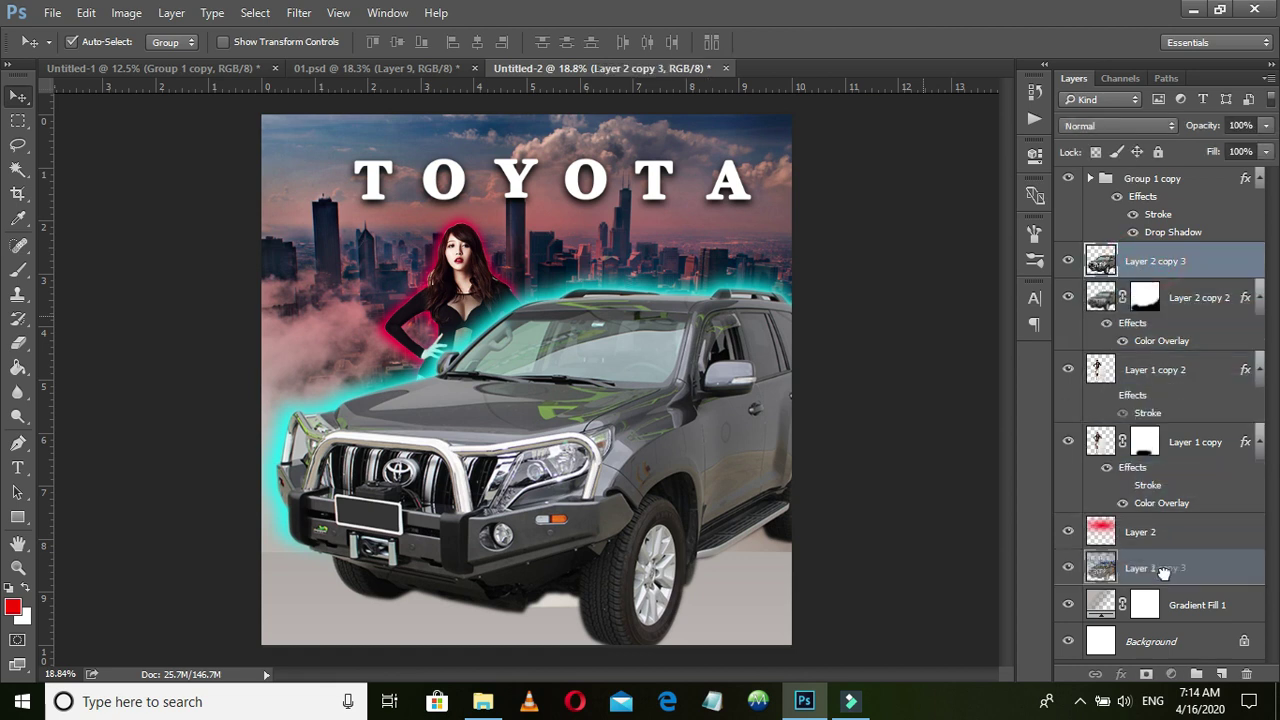
drag(1163, 570, 1222, 674)
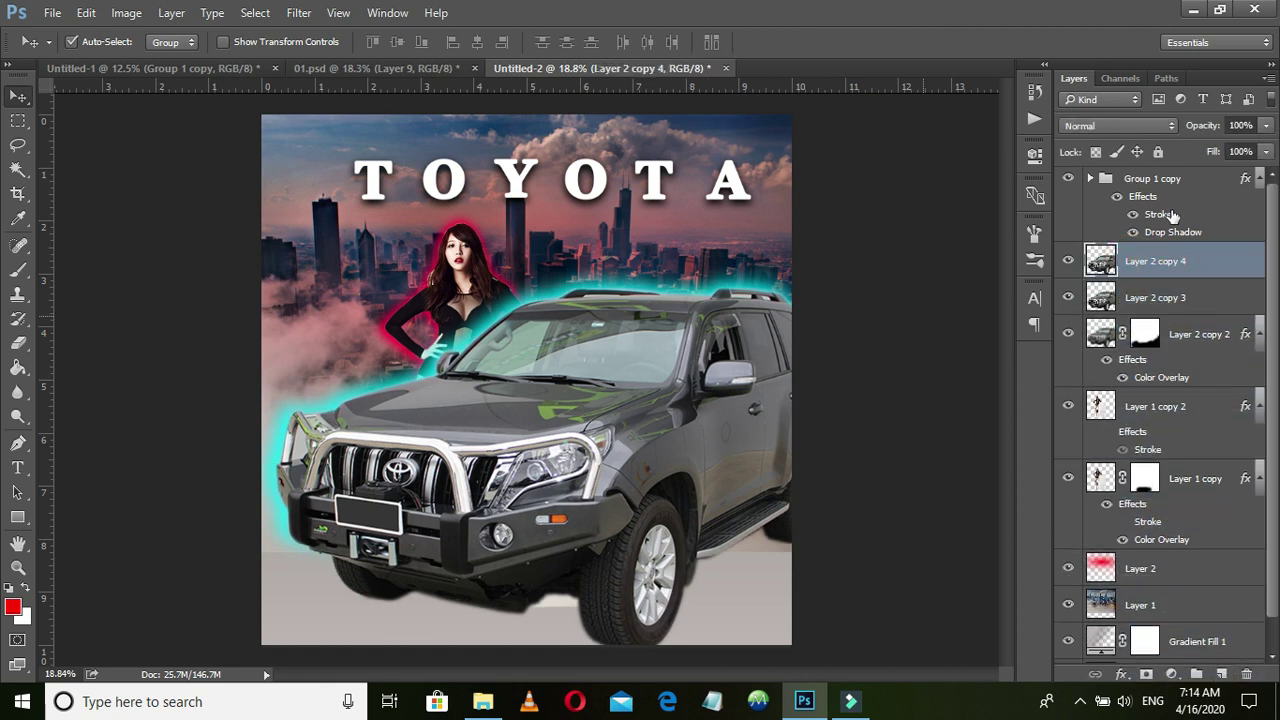
drag(1173, 272, 1163, 192)
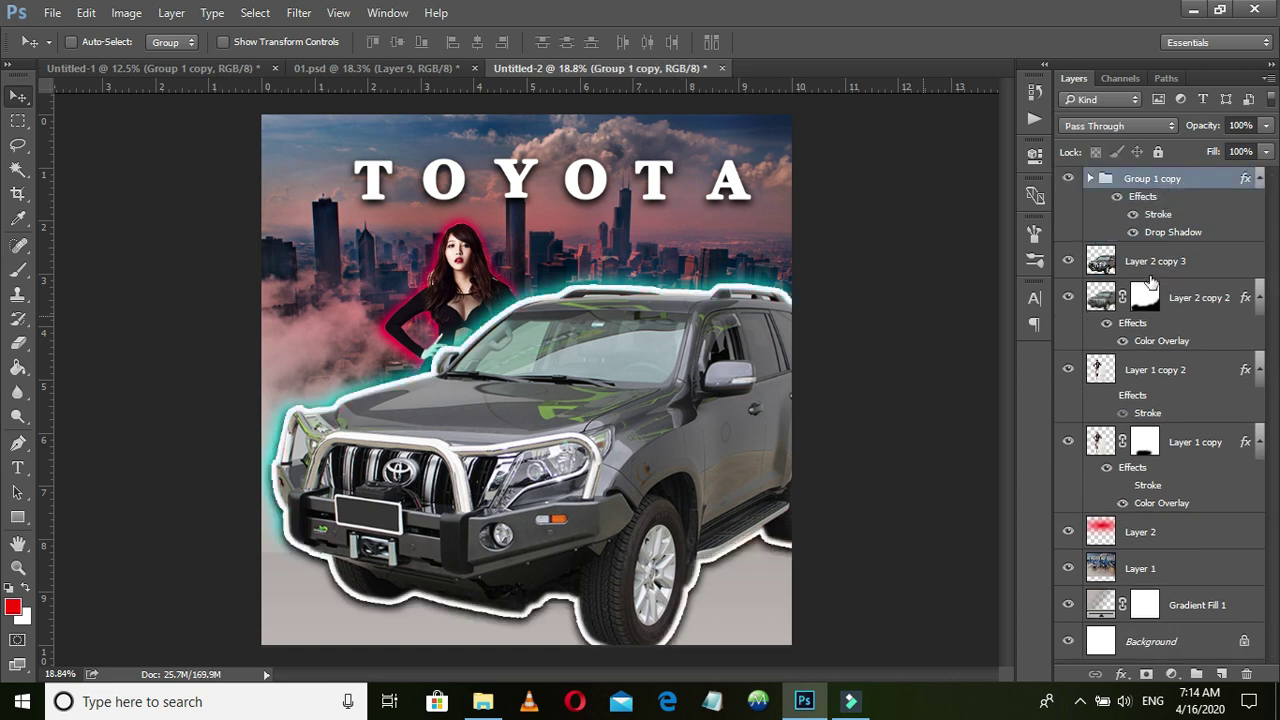
key(ctrl+z)
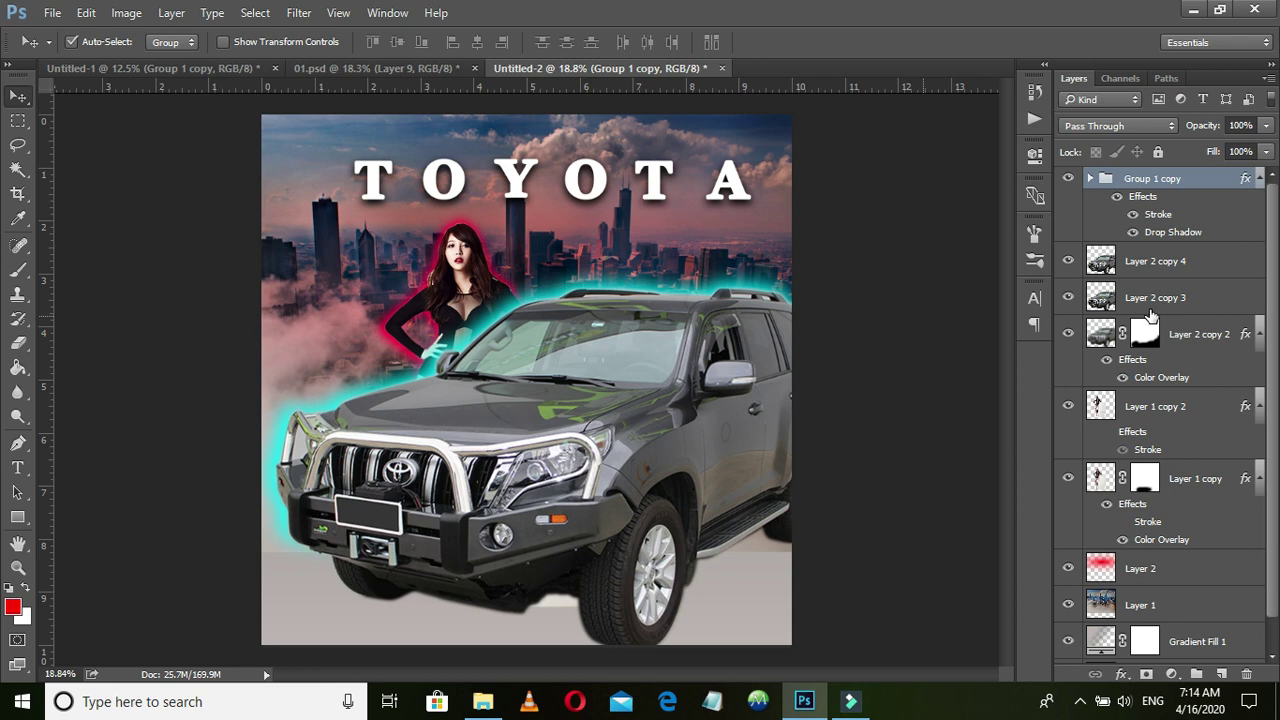
click(1163, 266)
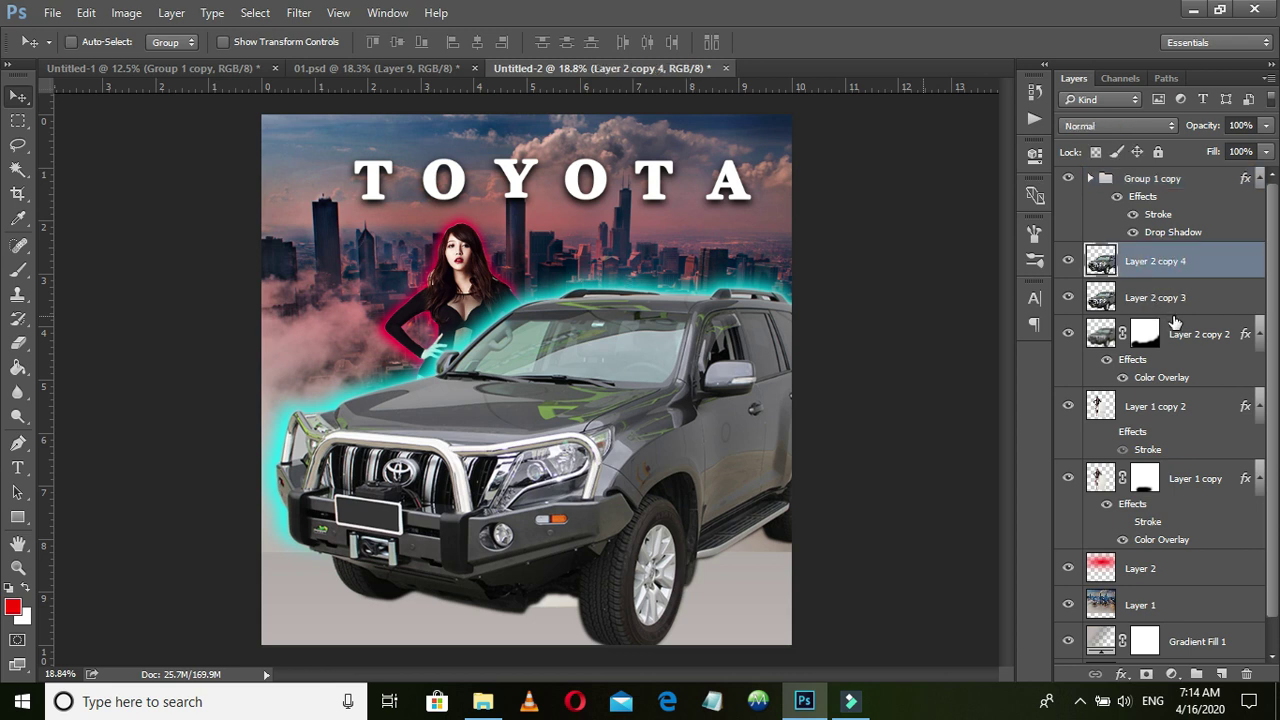
key(ctrl+bracketright)
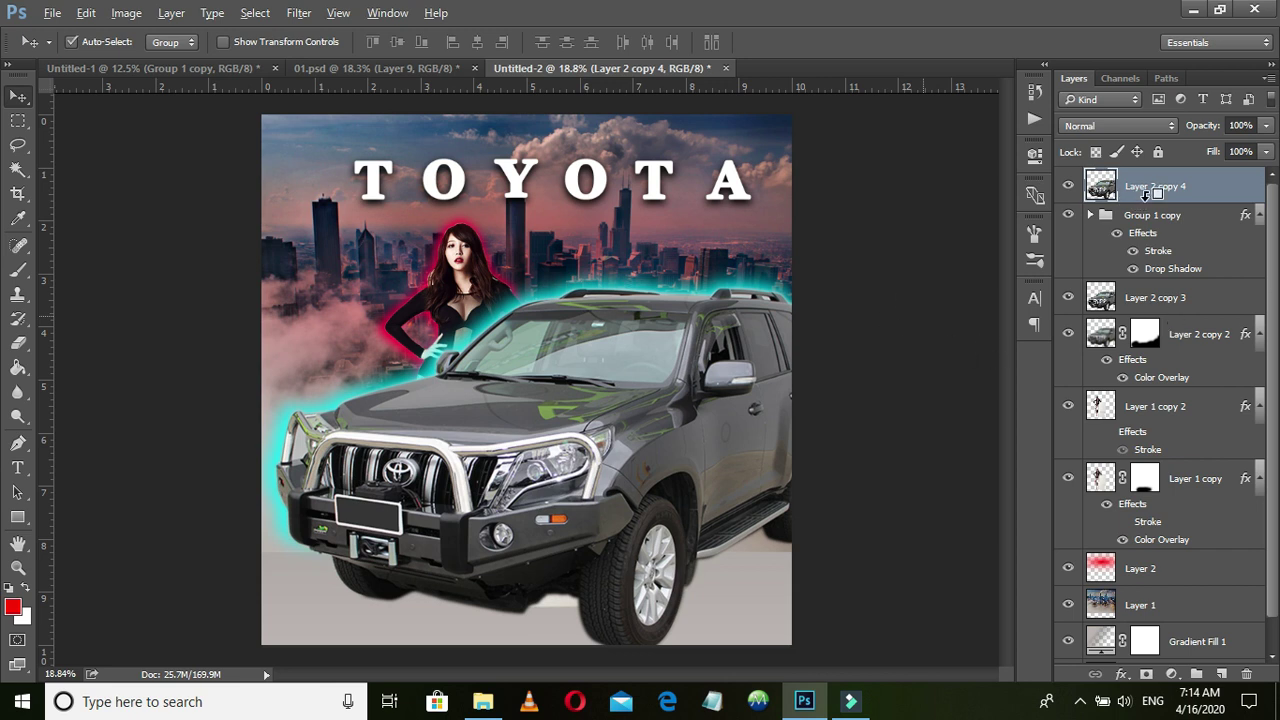
Clip Layer 2 copy 4 into the TOYOTA title and scale it to about 81% over the letters
alt+click(1147, 194)
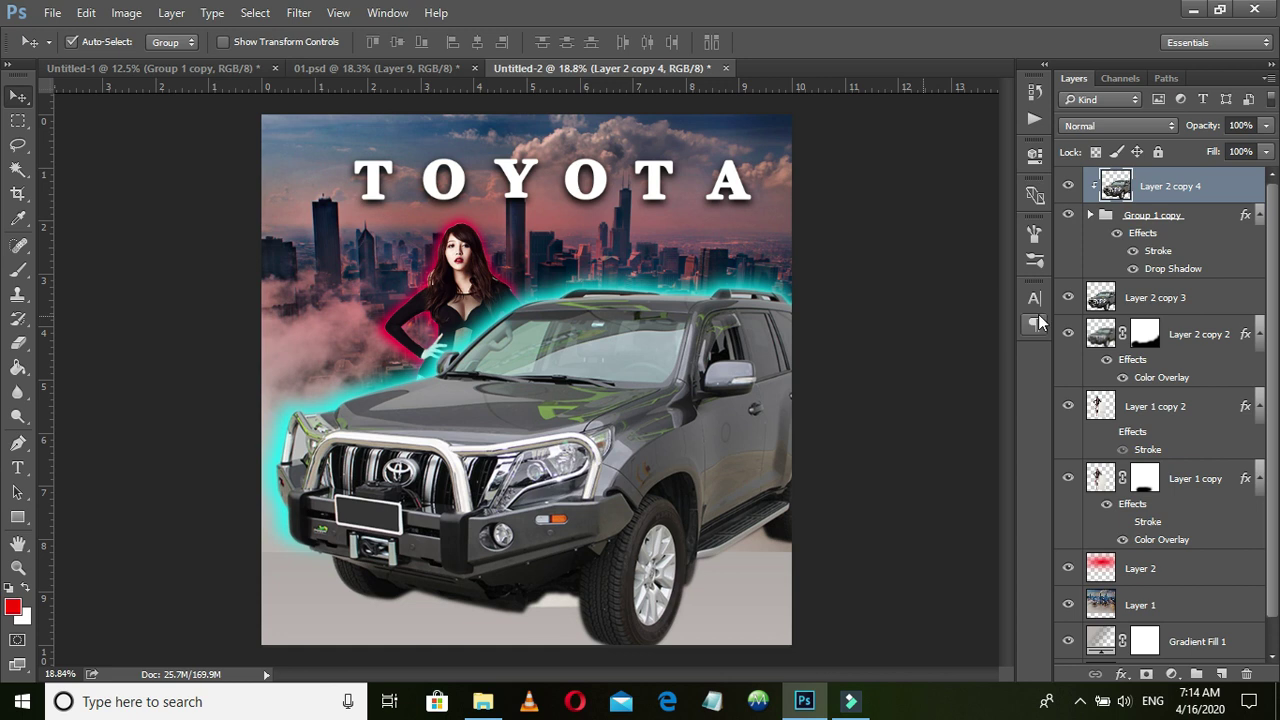
key(ctrl+t)
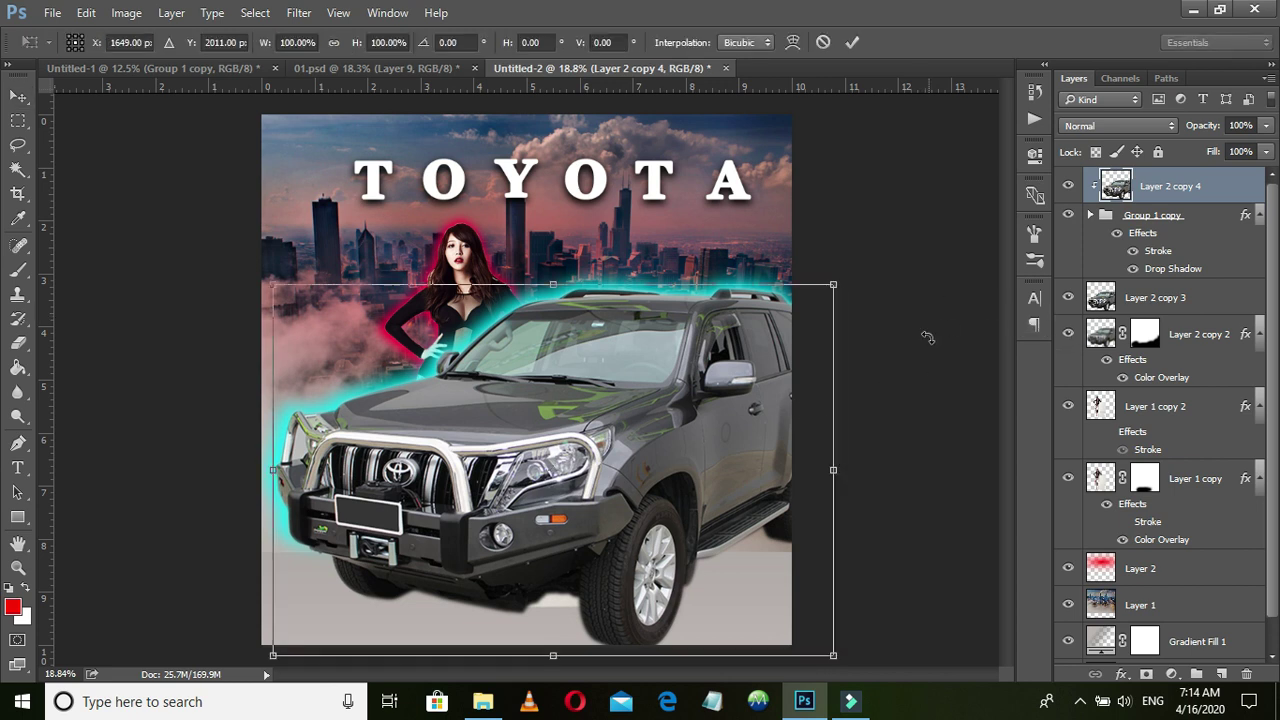
drag(763, 452, 808, 332)
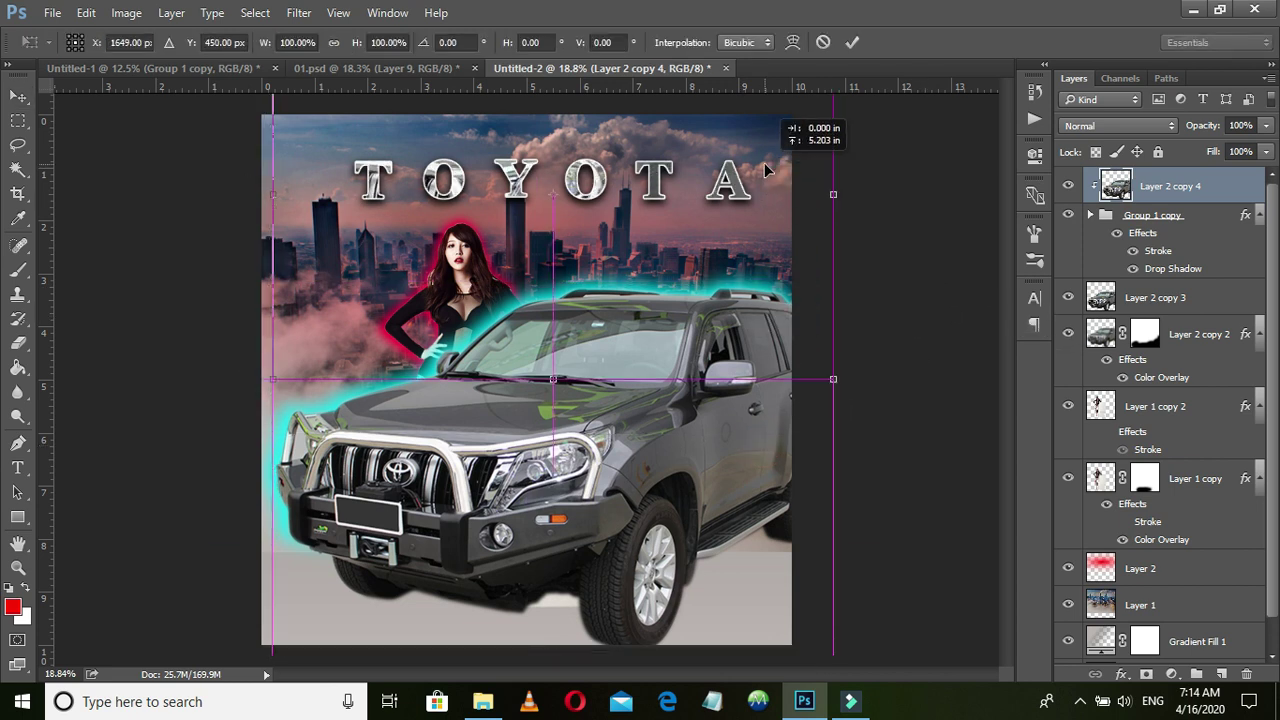
key(ctrl+t)
drag(833, 379, 772, 244)
mouse_move(657, 216)
mouse_down()
mouse_move(743, 230)
mouse_move(695, 322)
mouse_move(686, 263)
mouse_up()
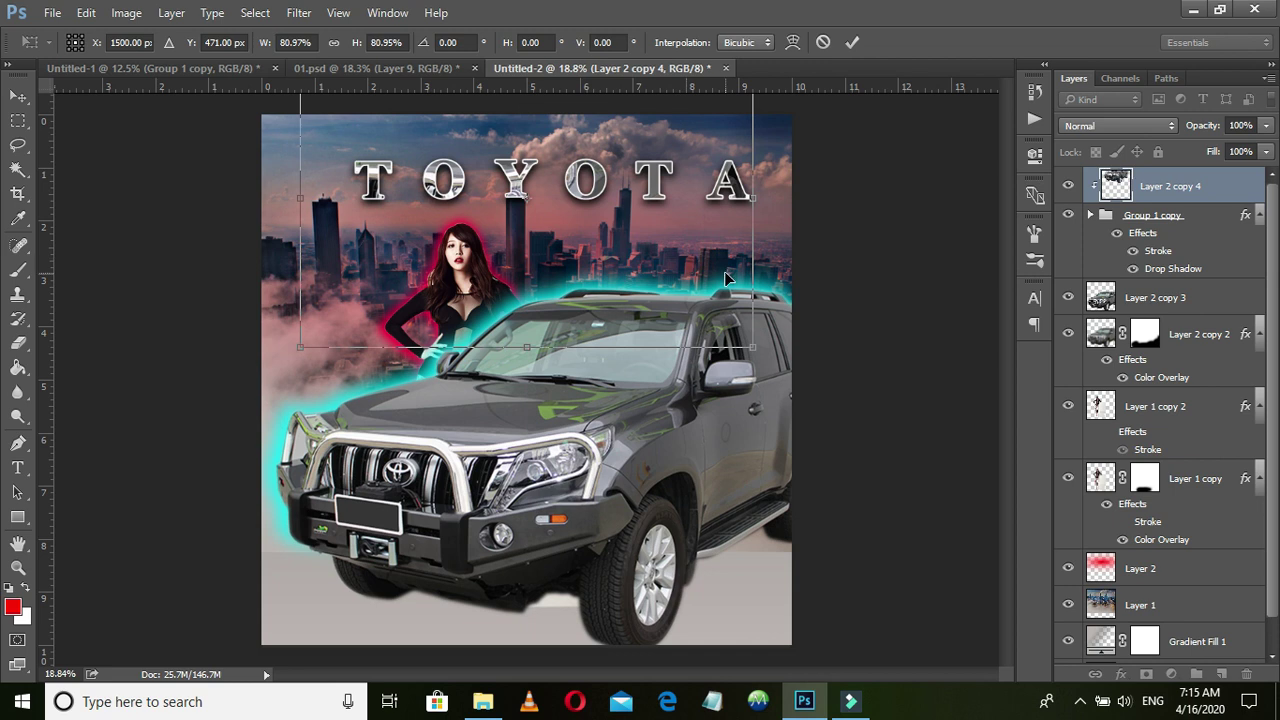
key(Return)
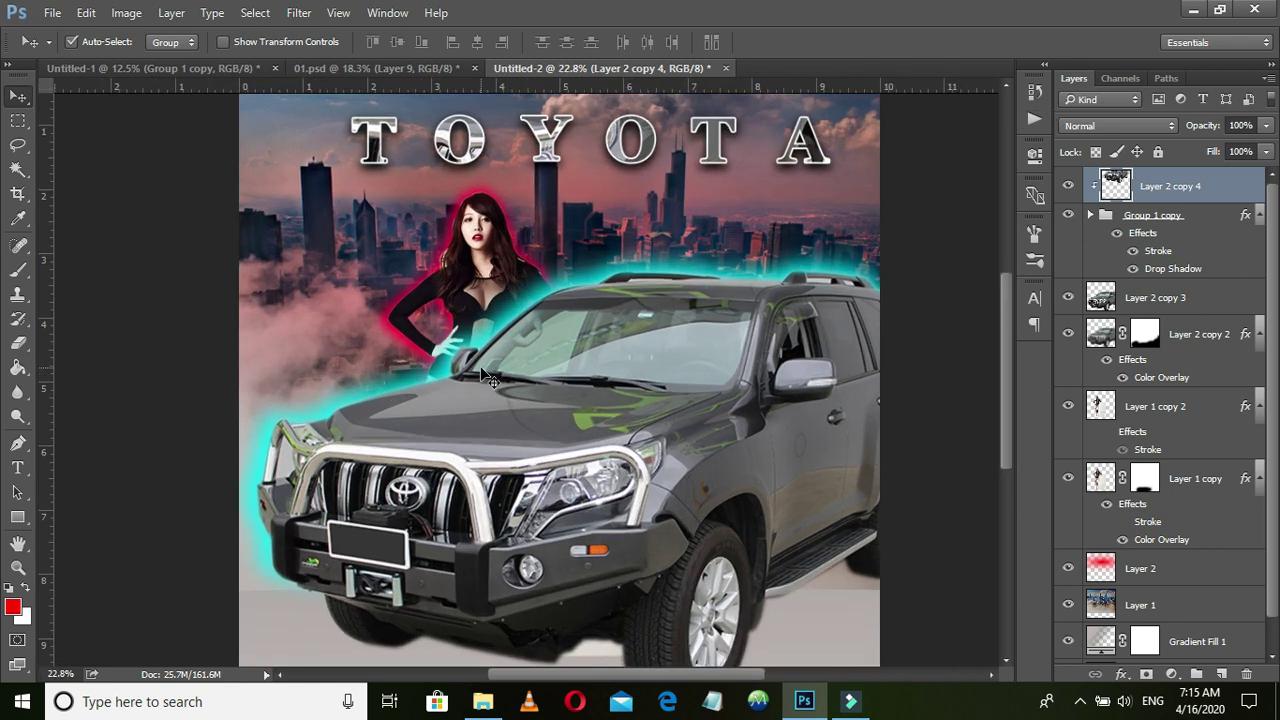
scroll(545, 505, up, 3)
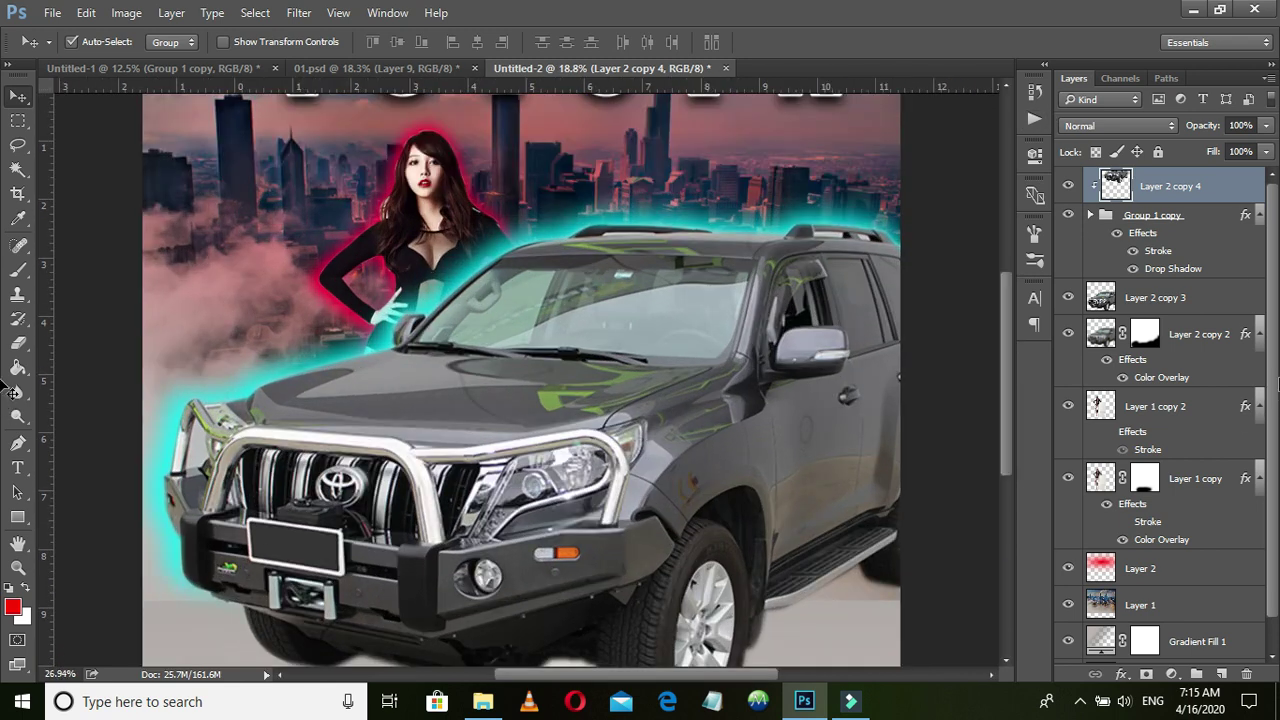
Add Layer 3 and paint a soft white glow on the SUV headlight with a 250 brush
click(1222, 675)
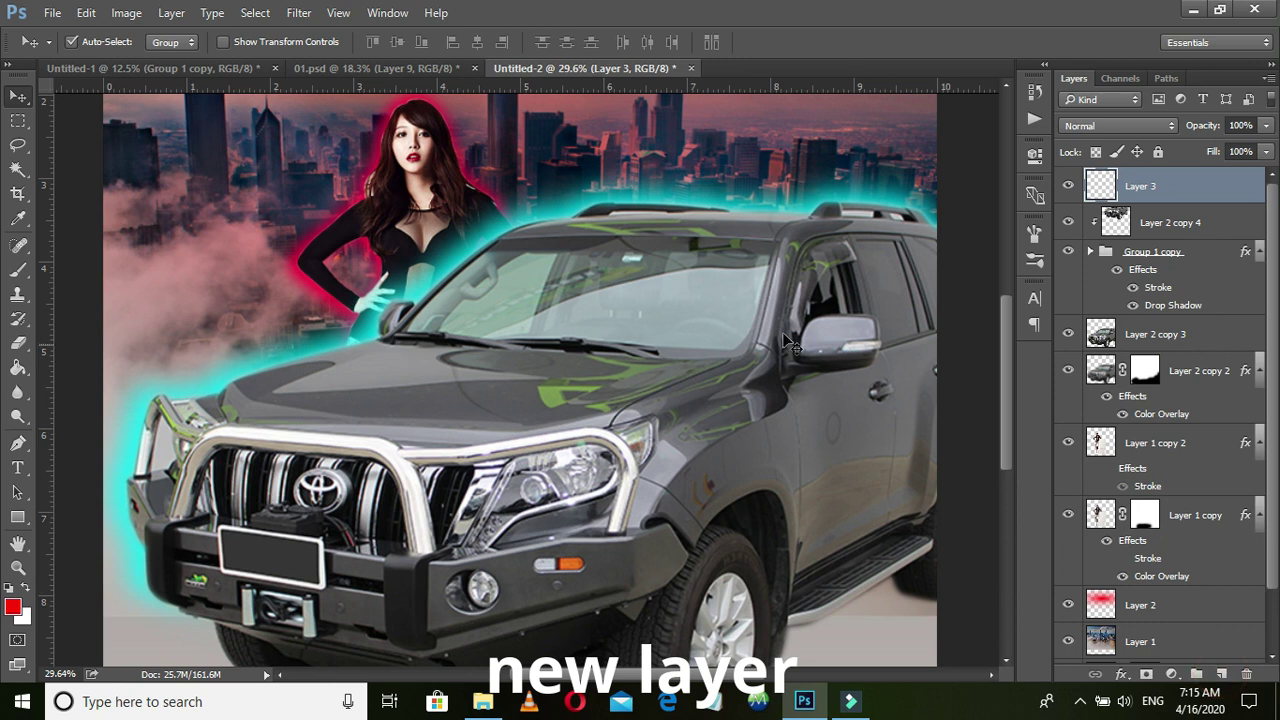
click(17, 270)
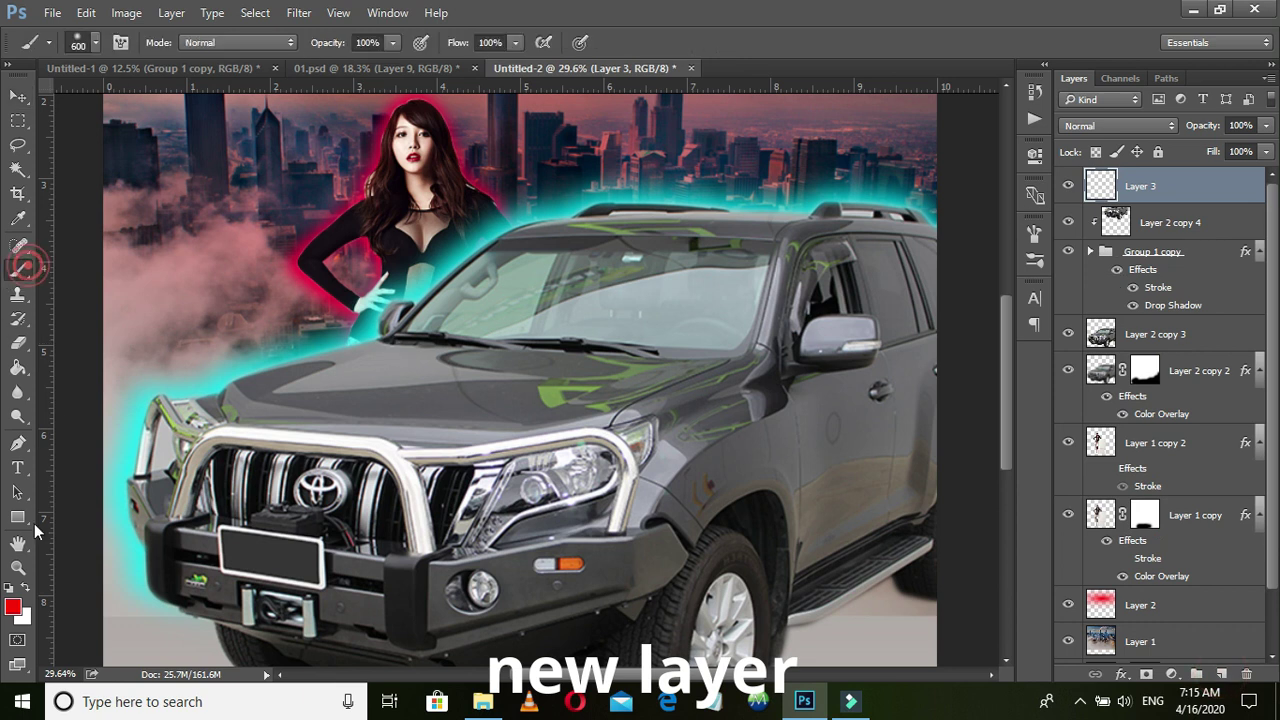
click(9, 588)
key(b)
key(bracketleft)
key(bracketleft)
key(bracketleft)
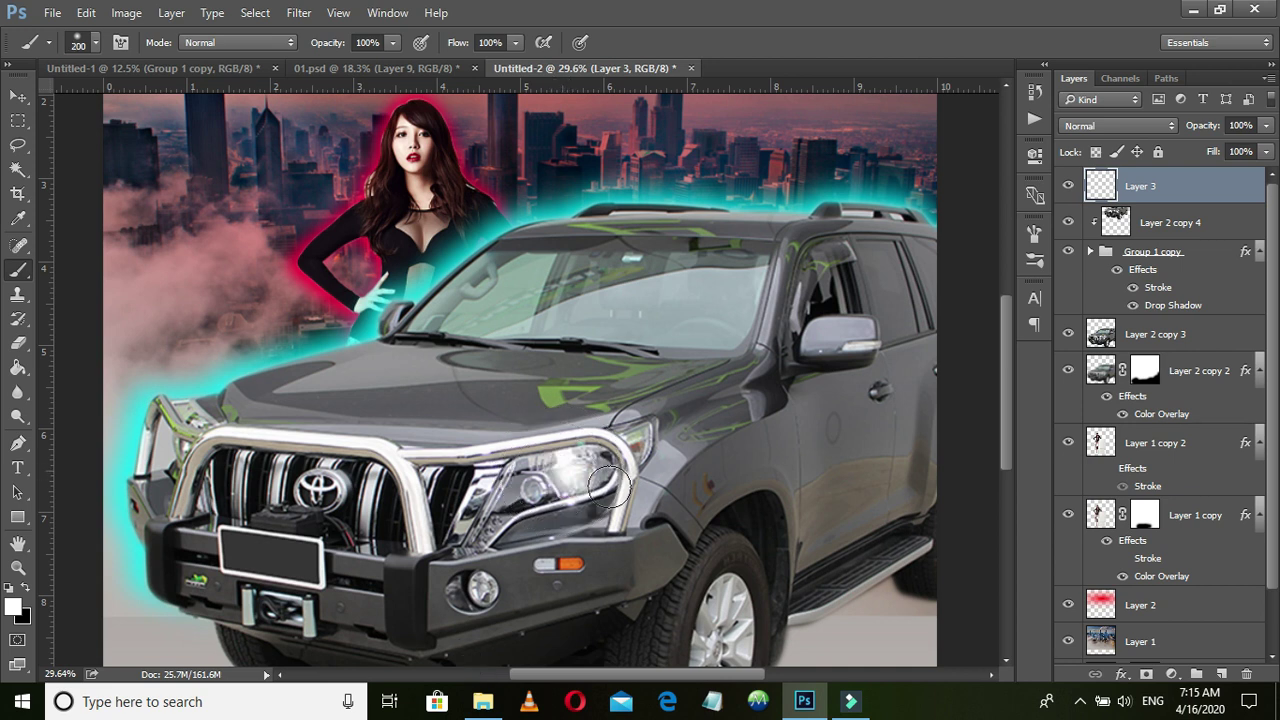
key(bracketright)
key(bracketright)
key(bracketright)
key(bracketright)
click(555, 465)
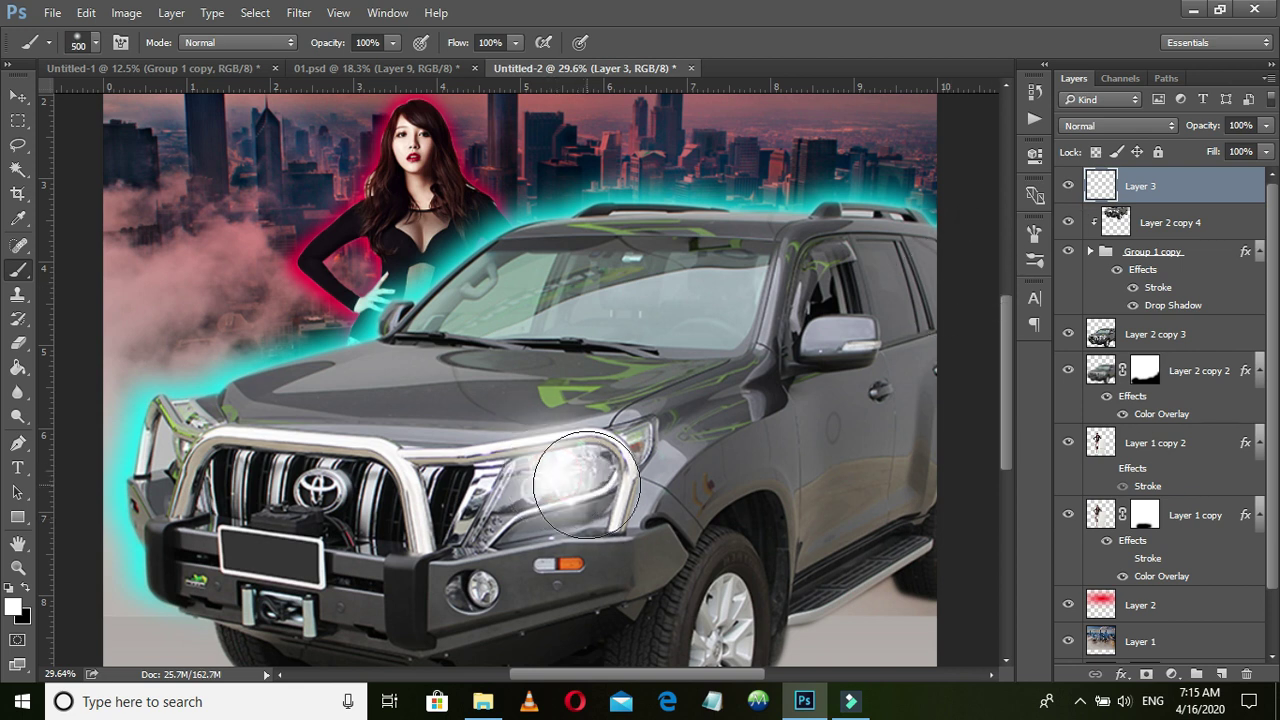
click(18, 96)
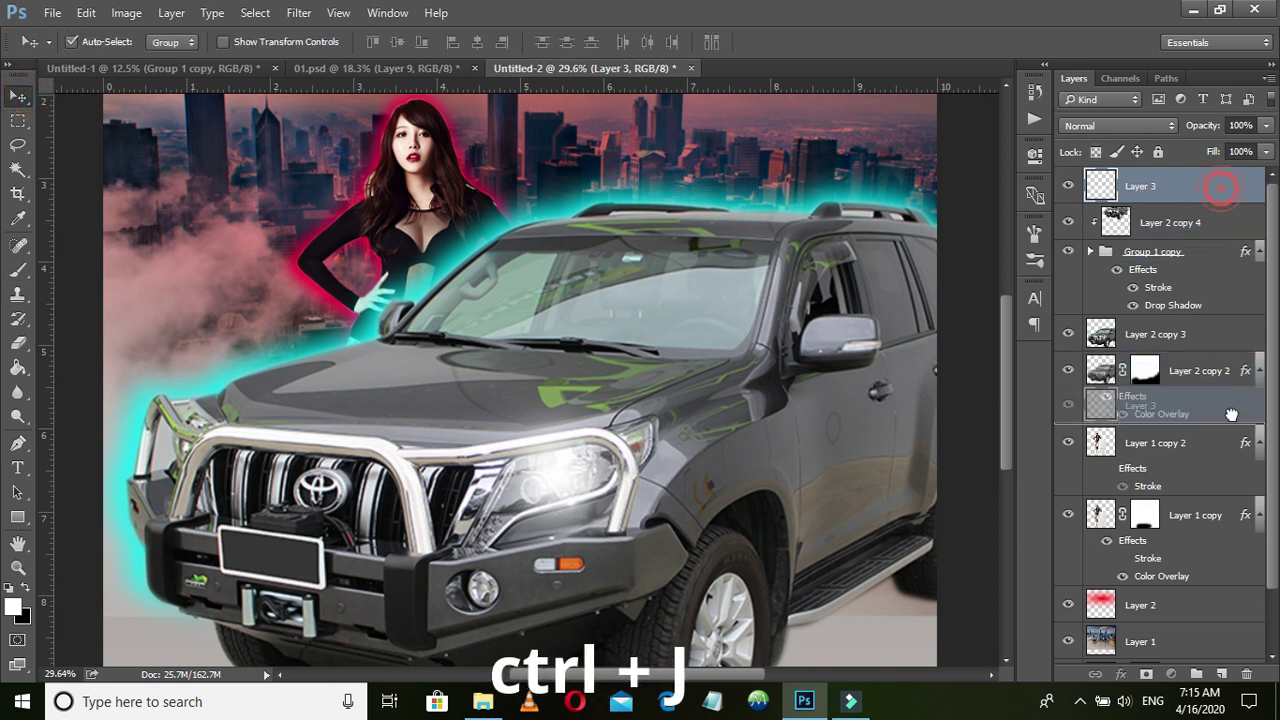
Duplicate the headlight glow as Layer 3 copy and stretch it into a long beam
key(ctrl+j)
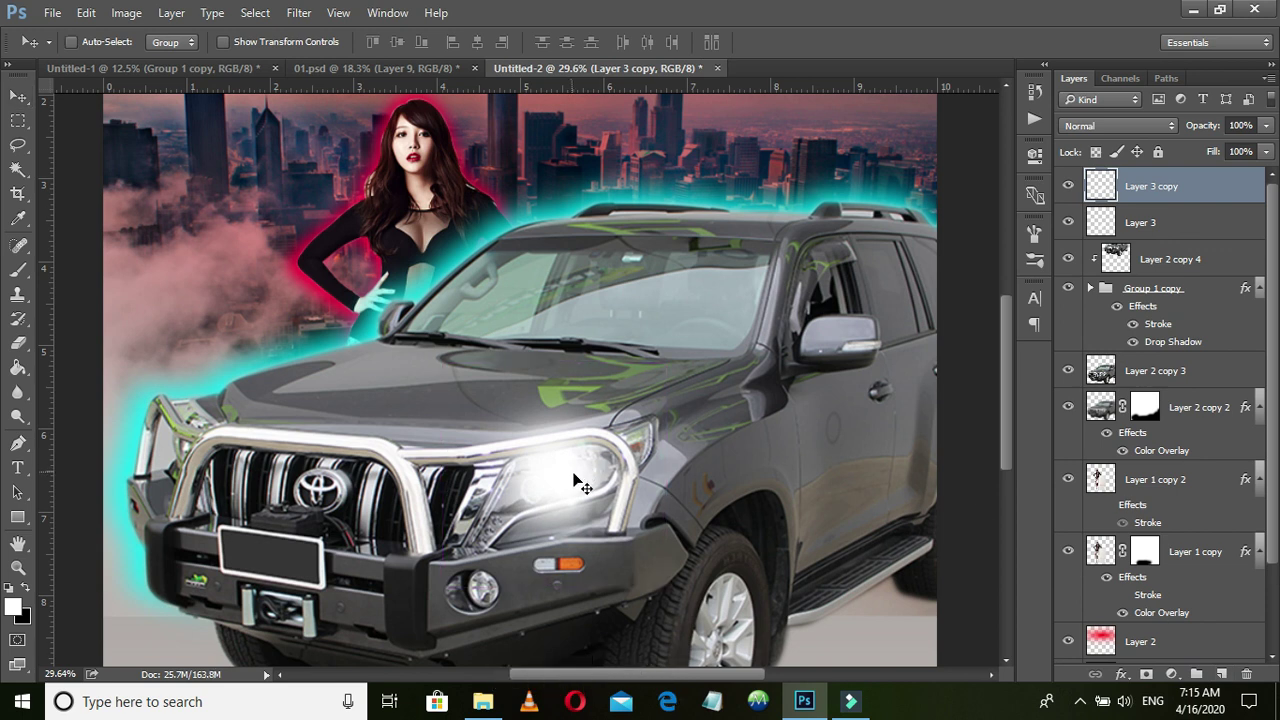
key(ctrl+t)
drag(443, 587, 232, 649)
drag(27, 712, 27, 705)
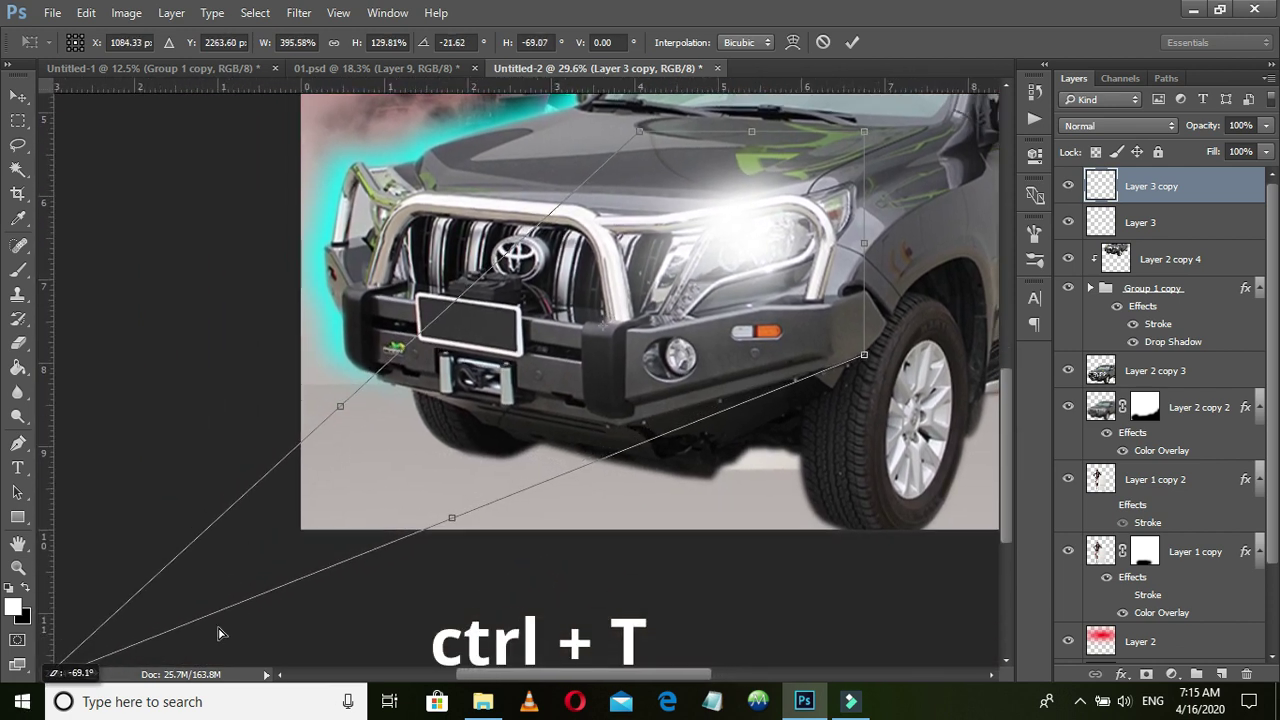
drag(27, 705, 172, 619)
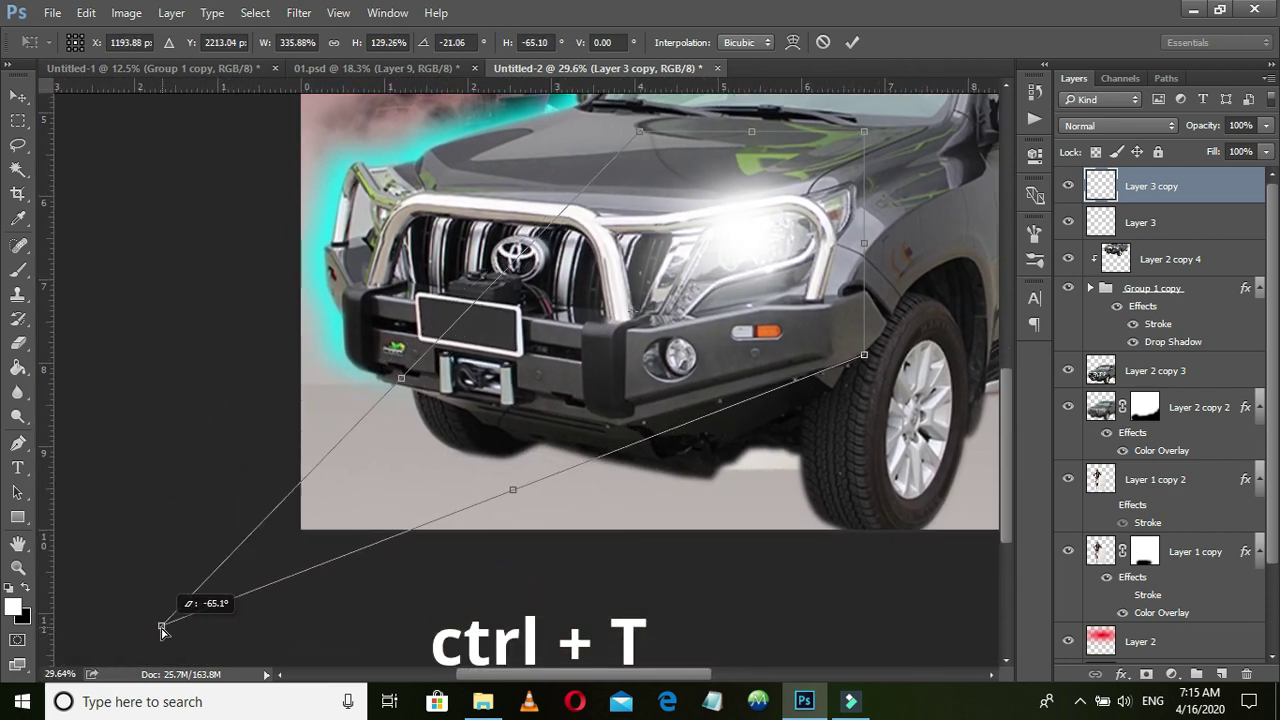
key(ctrl+0)
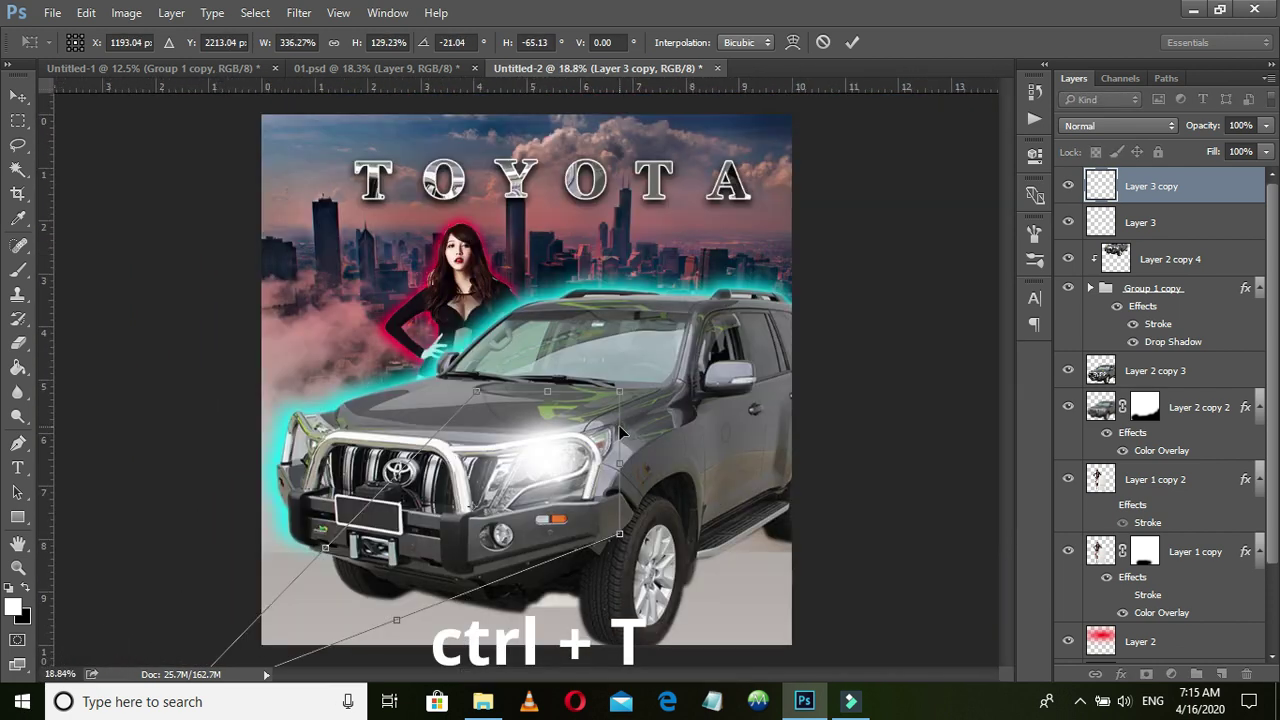
Skew the beam, position it on the headlight, extend its far end, and commit
drag(620, 399, 1072, 110)
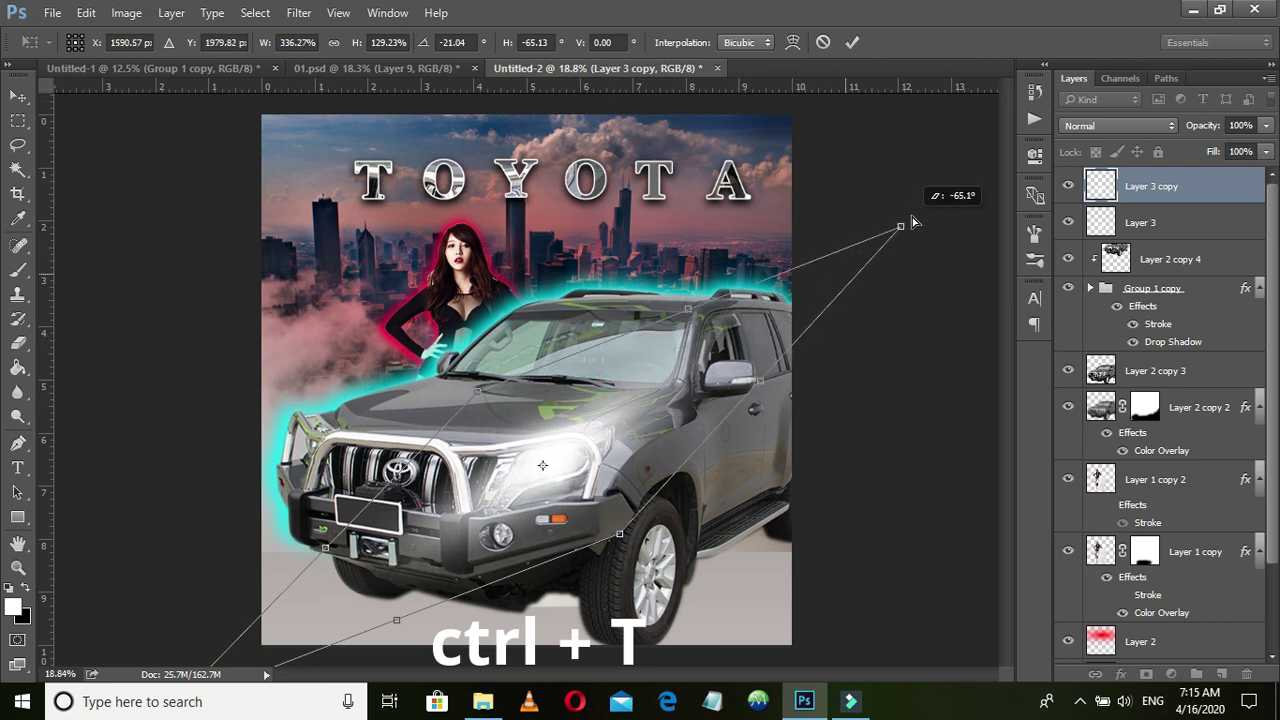
drag(581, 442, 466, 526)
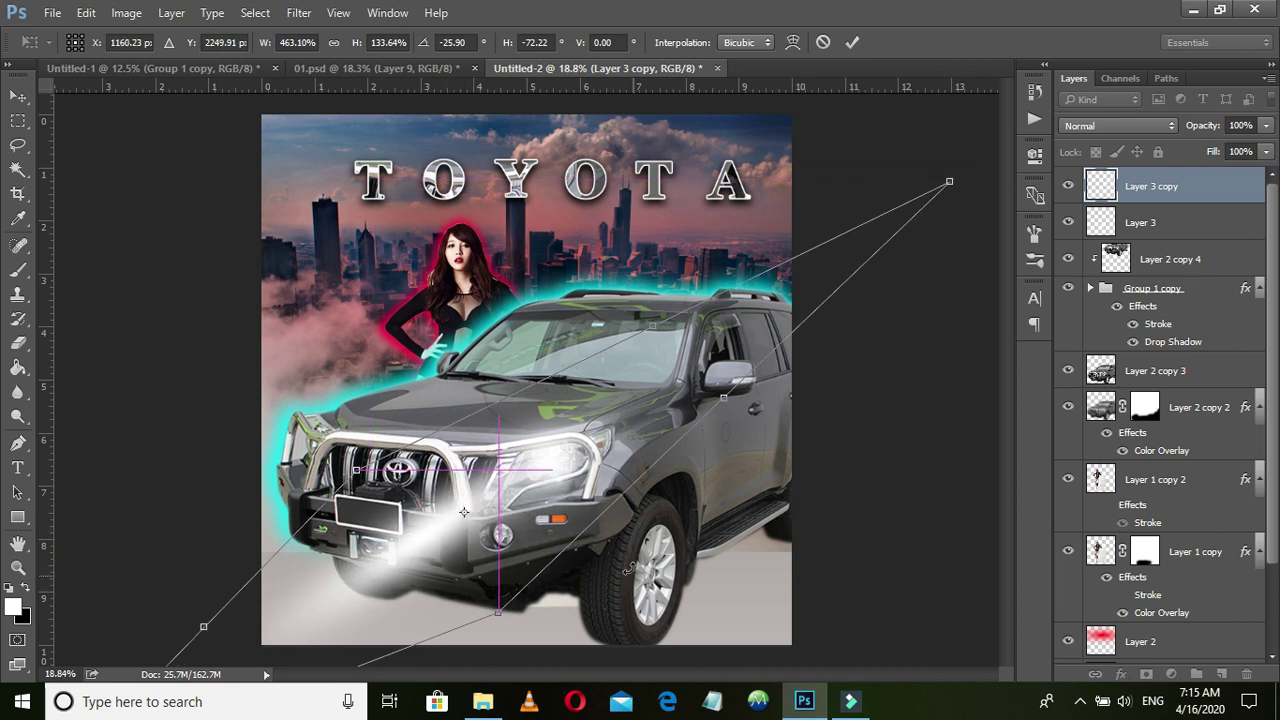
drag(546, 474, 578, 453)
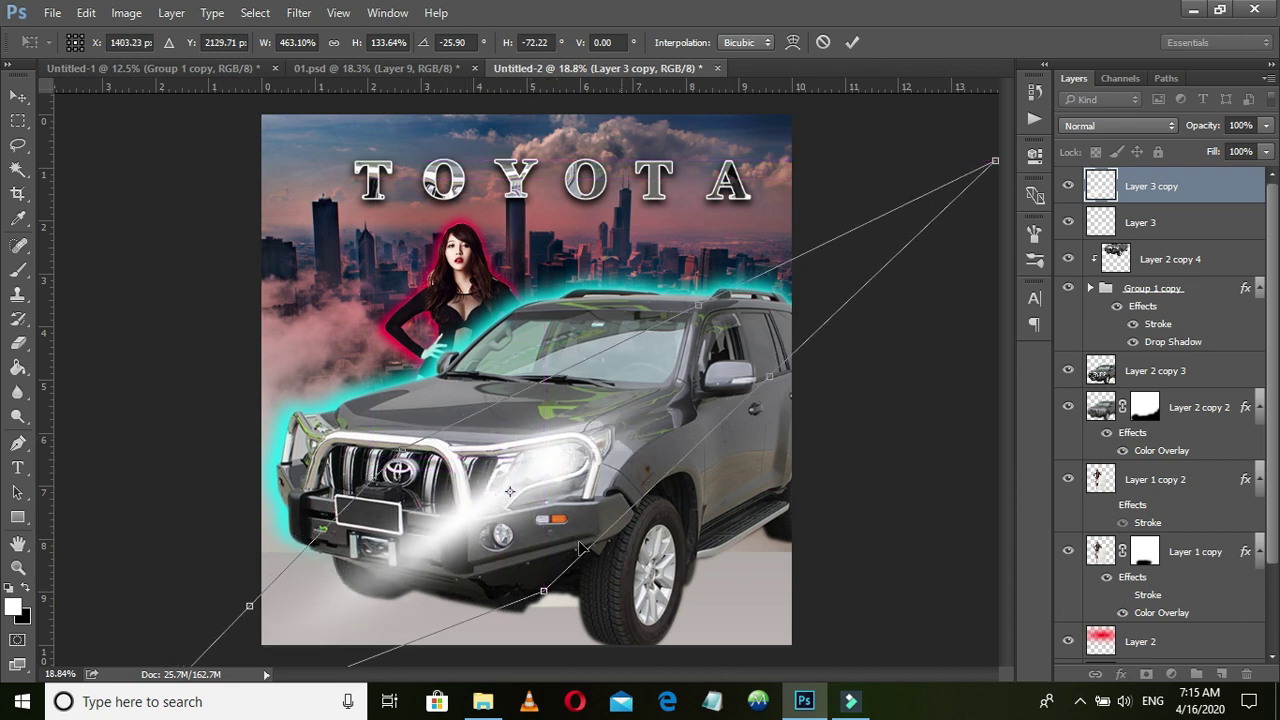
key(ctrl+minus)
key(ctrl+minus)
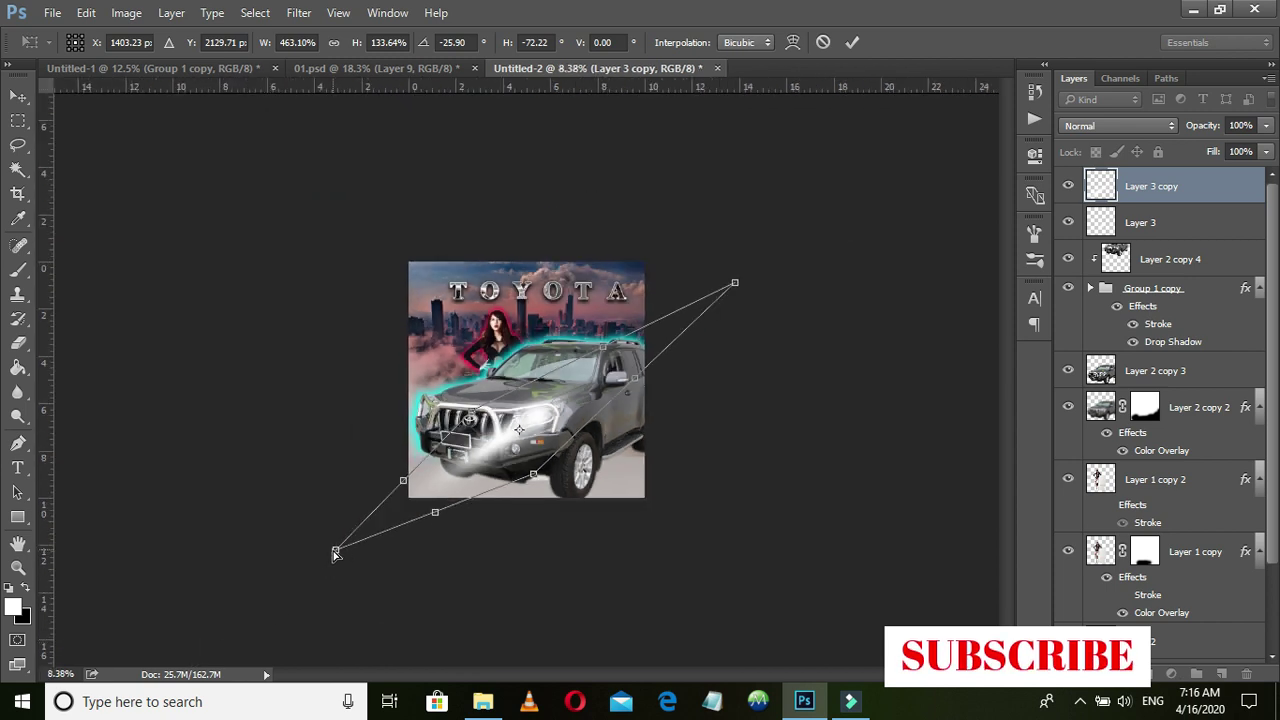
drag(335, 553, 242, 608)
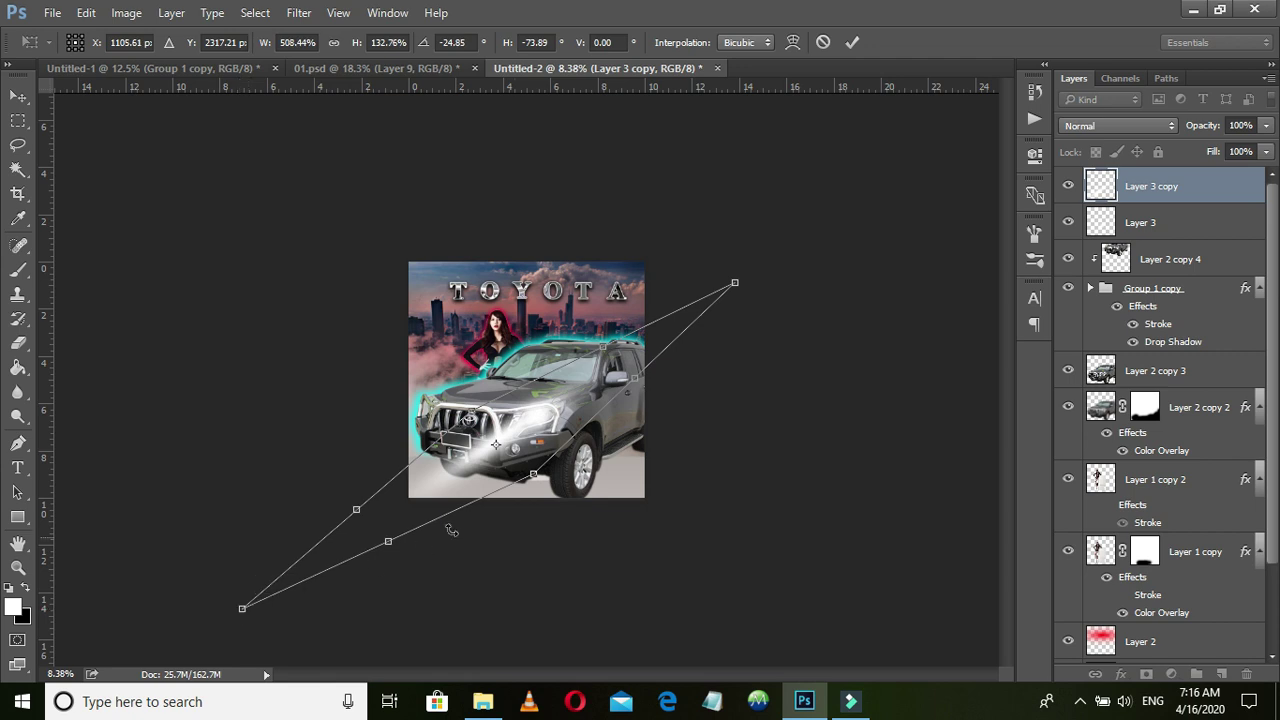
key(Return)
key(ctrl+0)
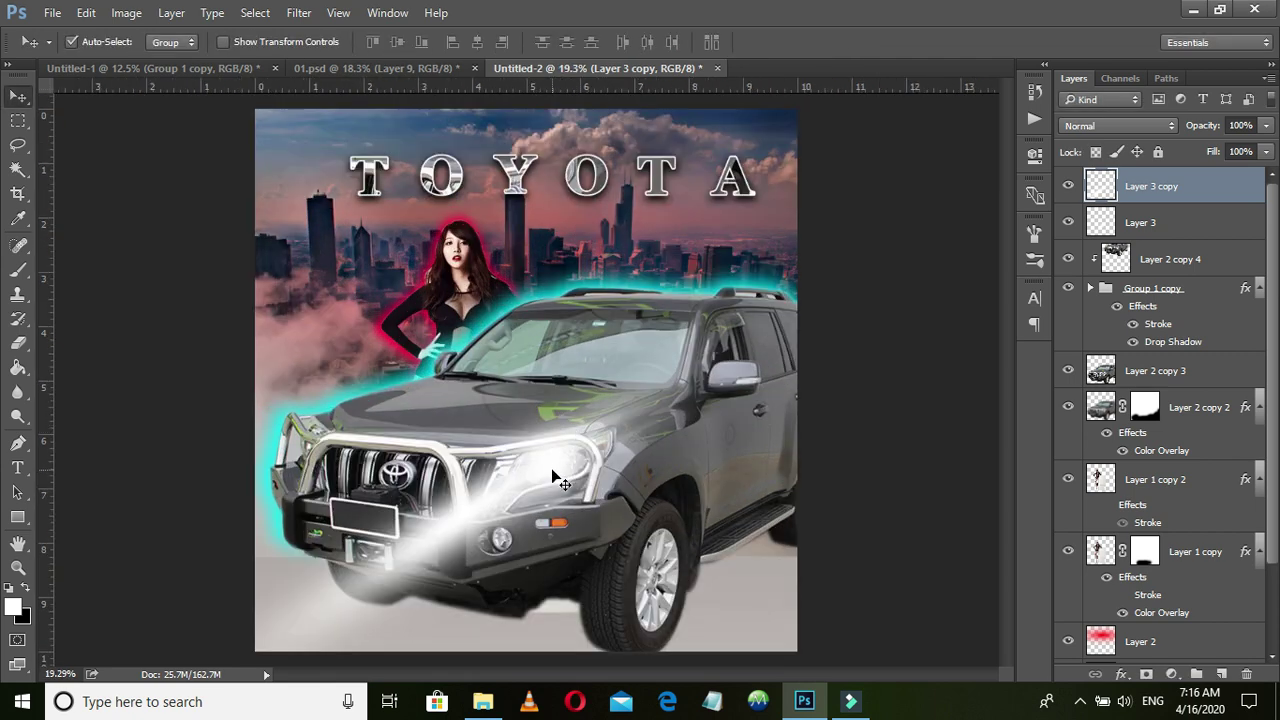
Duplicate the Layer 3 headlight glow and shift a light streak up and left
drag(546, 476, 316, 447)
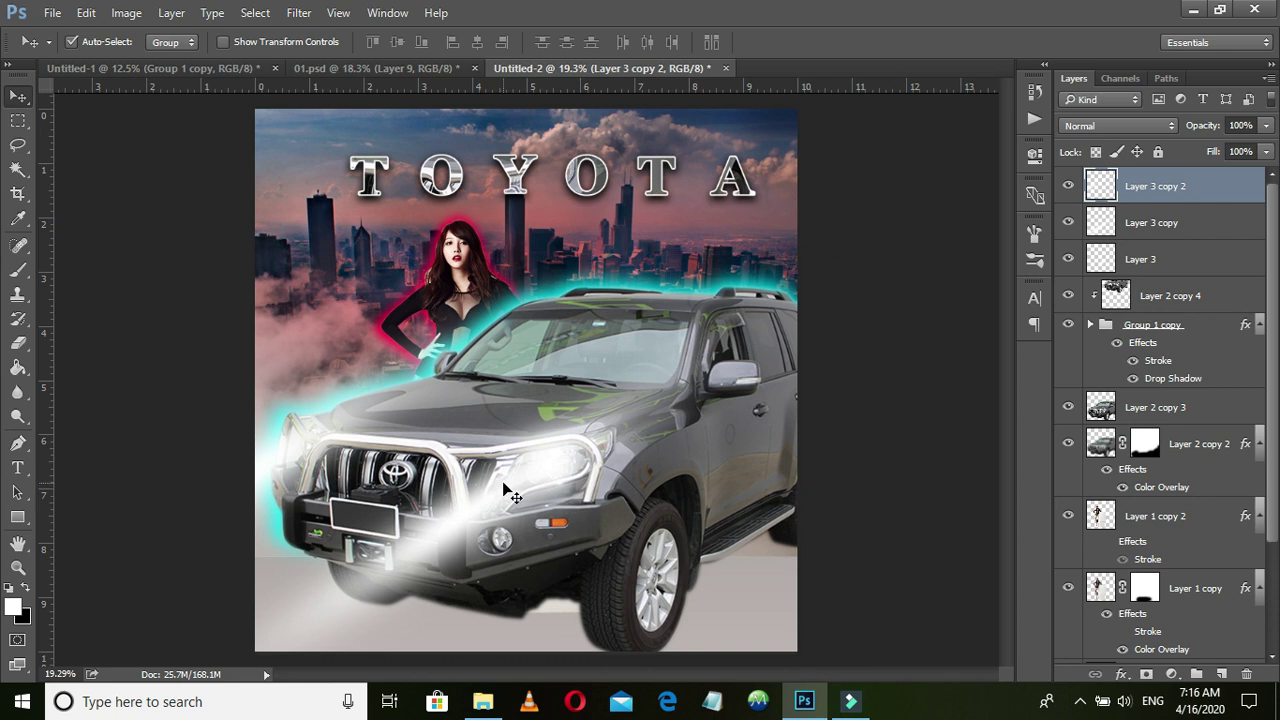
scroll(550, 503, down, 1)
scroll(550, 503, up, 2)
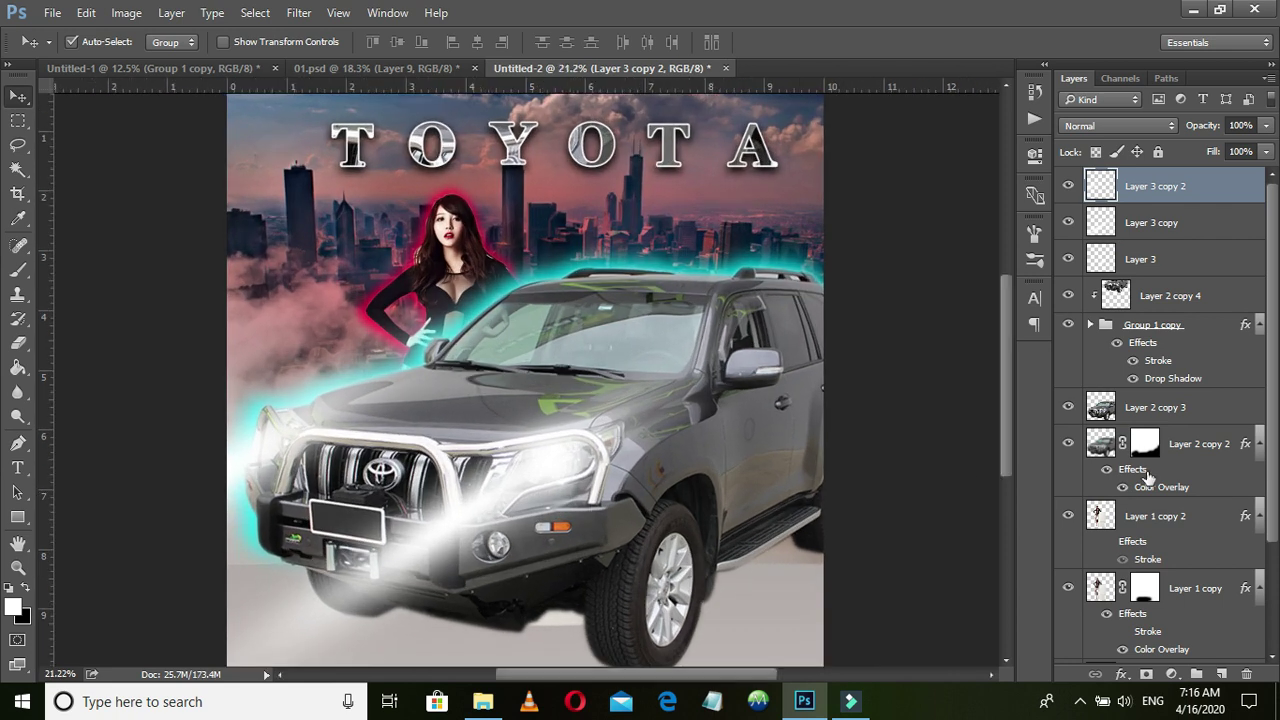
ctrl+click(1150, 256)
ctrl+click(1160, 222)
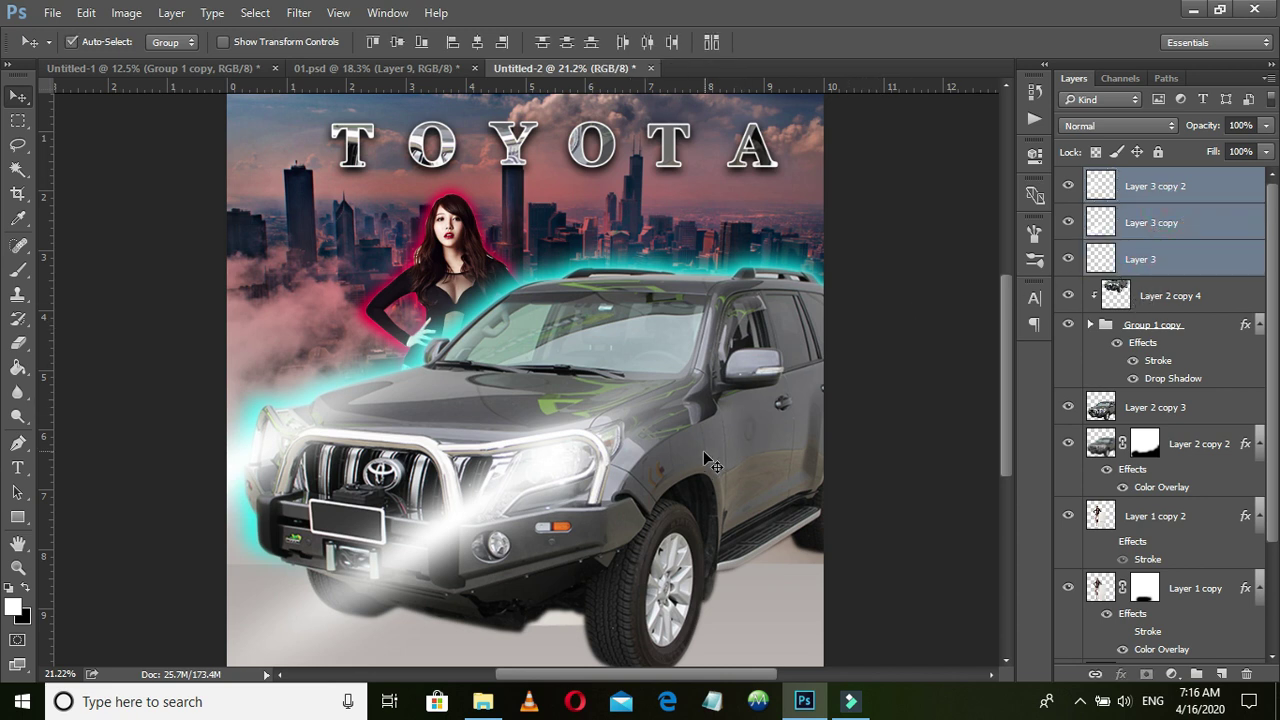
click(1152, 266)
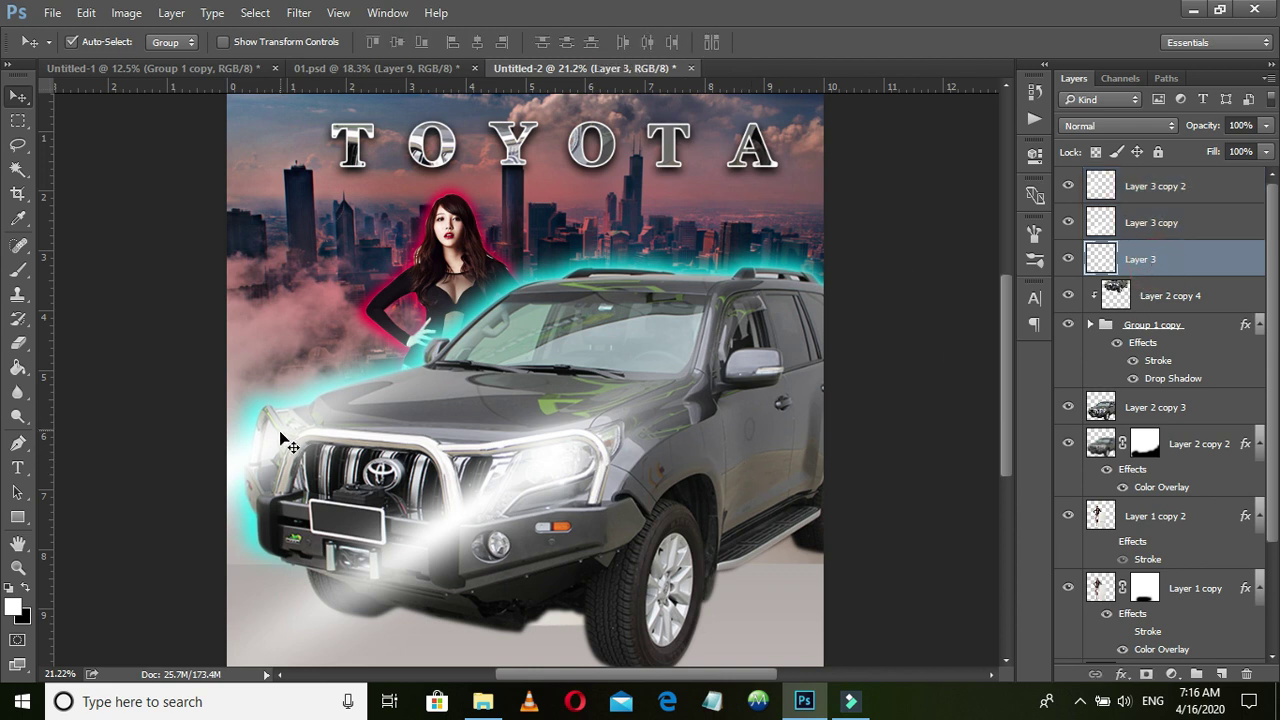
drag(262, 455, 240, 318)
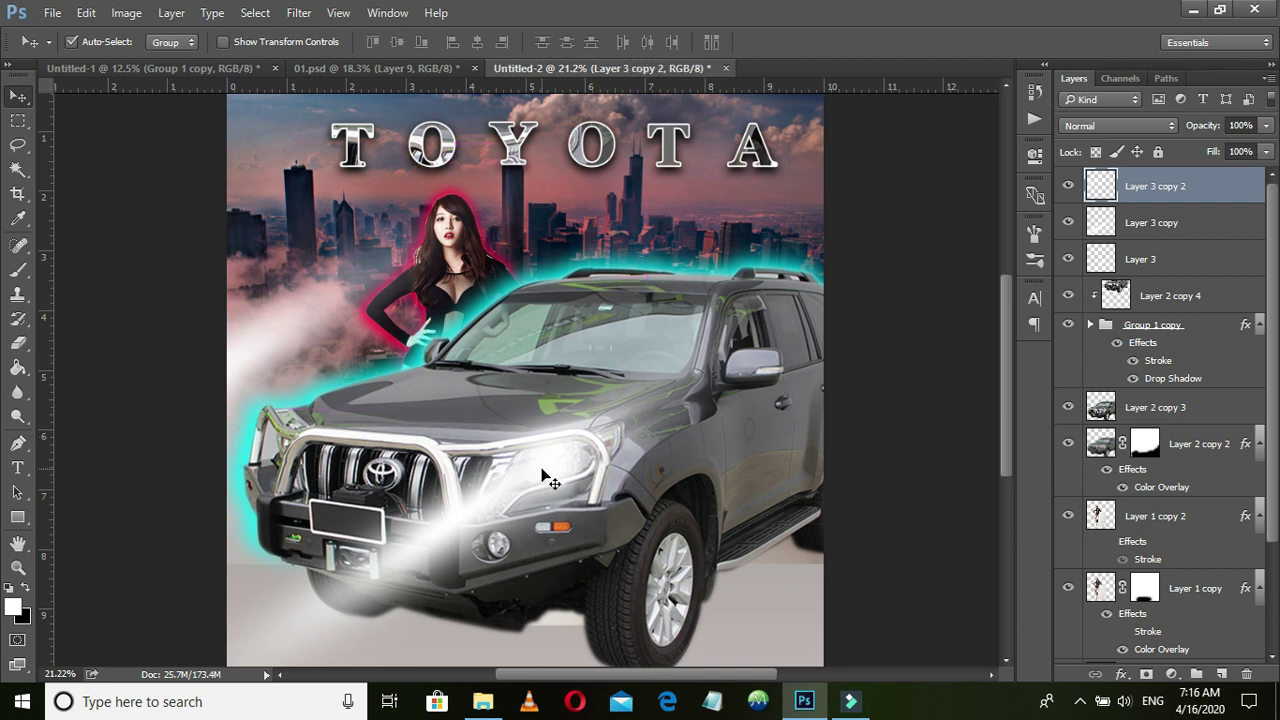
Place another Layer 3 glow copy on the SUV's left headlight and grille
drag(1178, 258, 1182, 588)
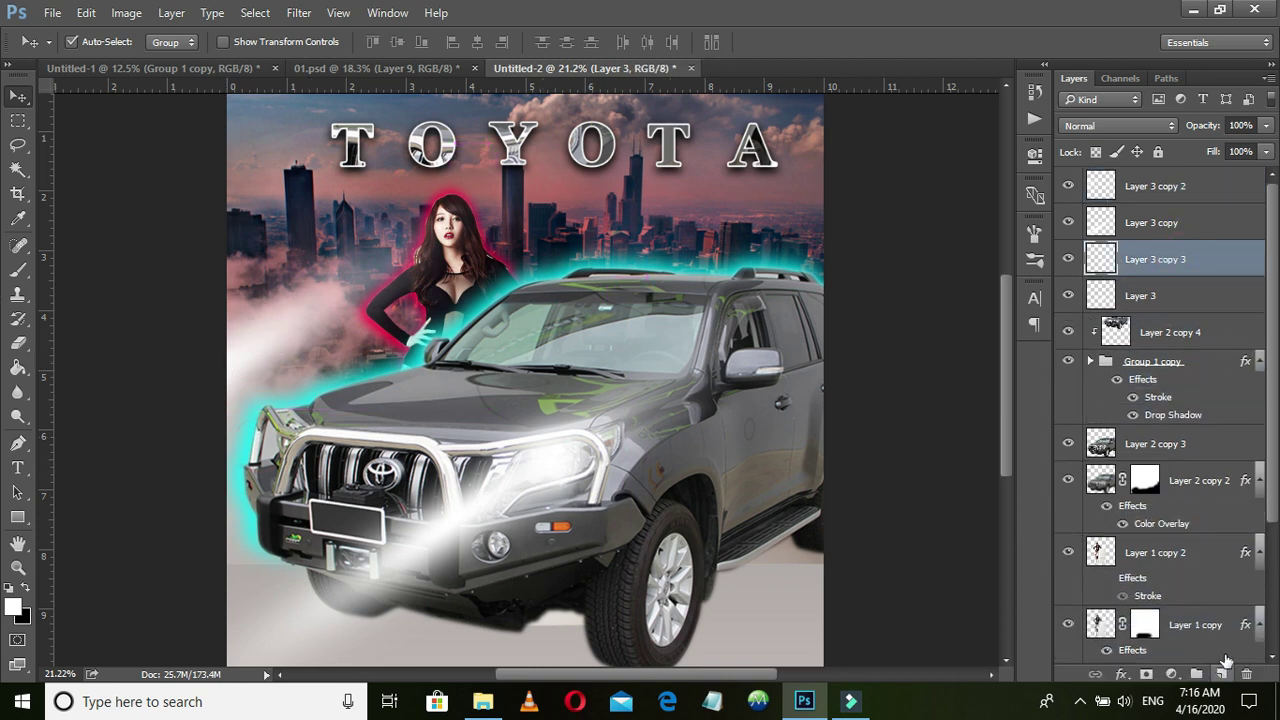
drag(1182, 588, 1221, 674)
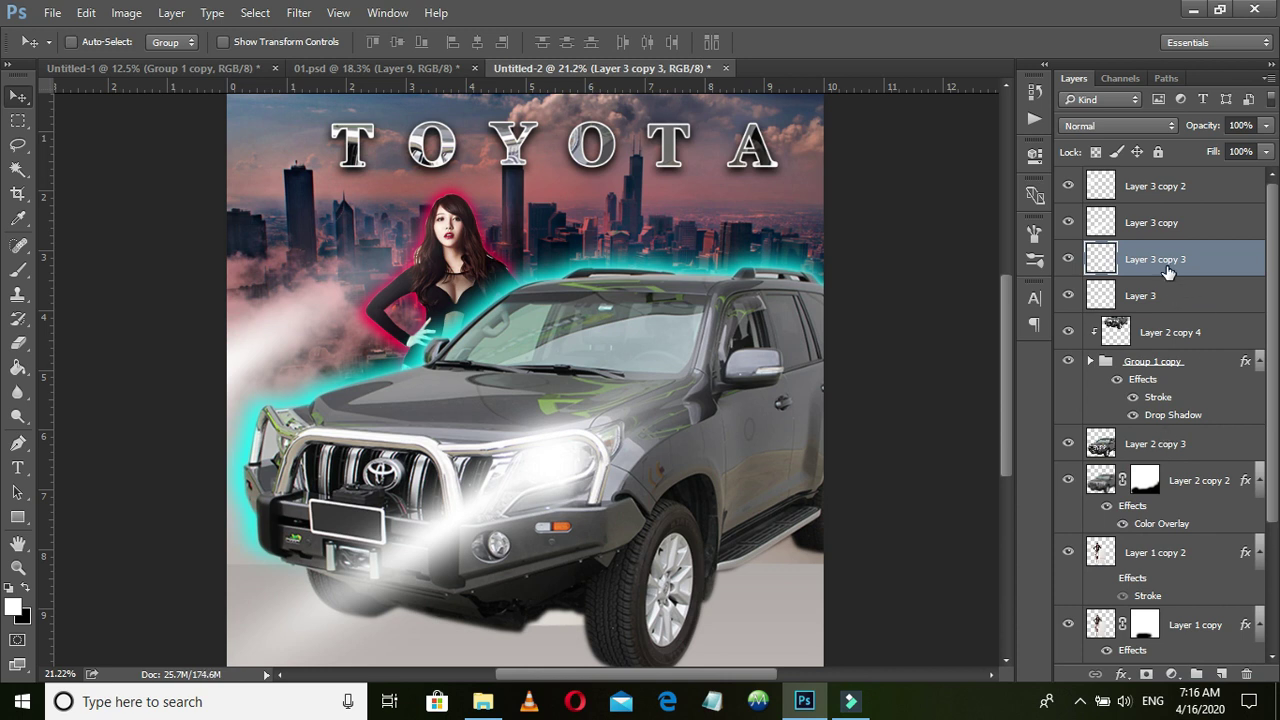
key(ctrl+t)
drag(591, 471, 316, 449)
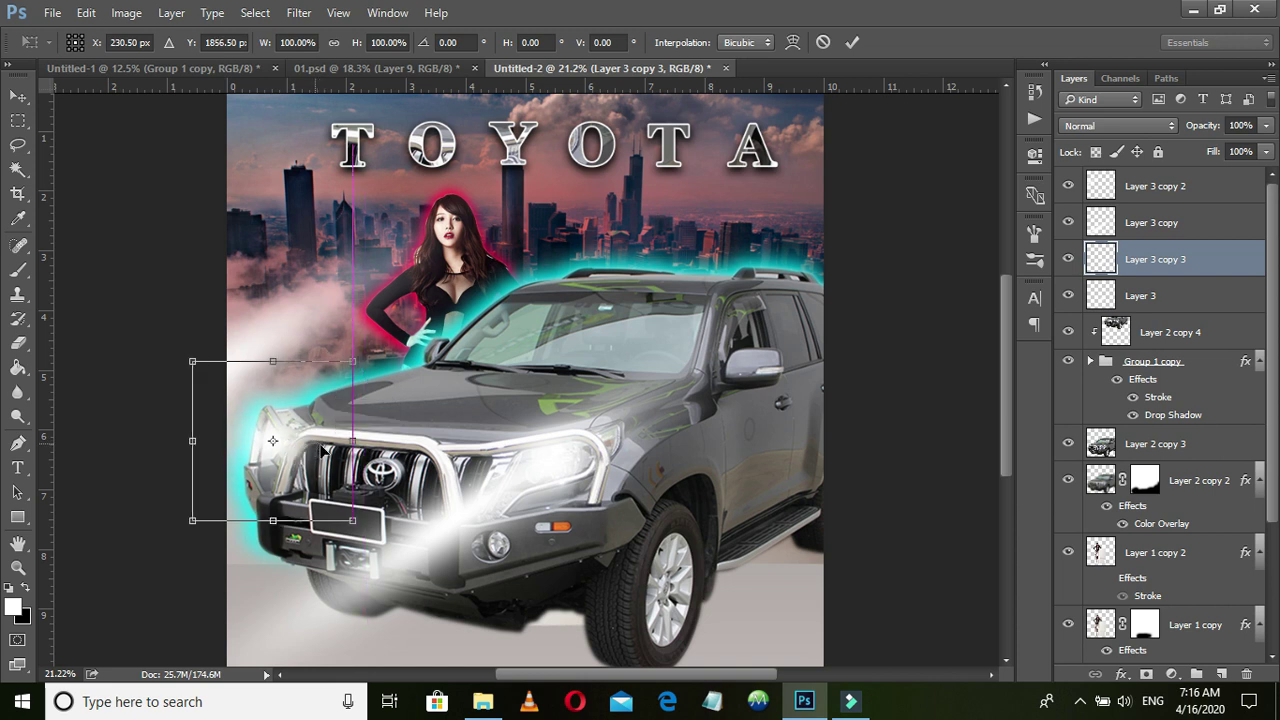
key(Return)
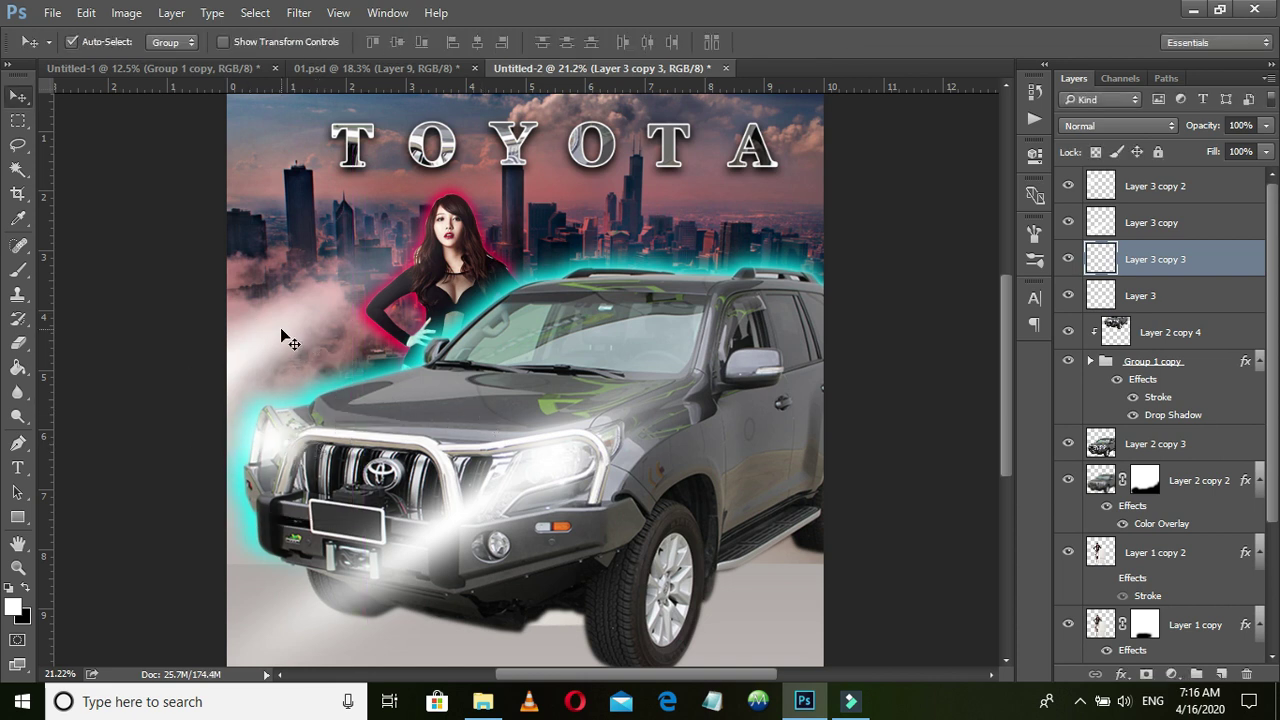
drag(282, 336, 288, 441)
drag(262, 485, 252, 470)
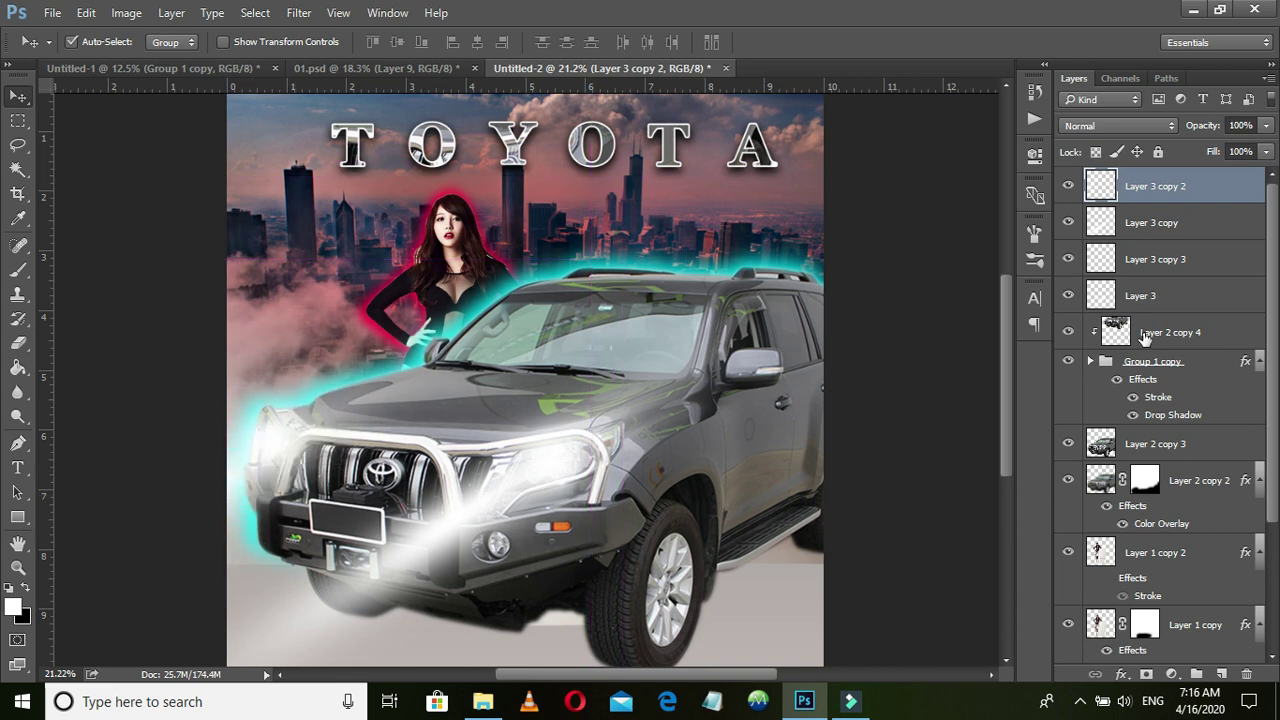
Group the four white light layers and add an empty layer above the group
shift+click(1190, 298)
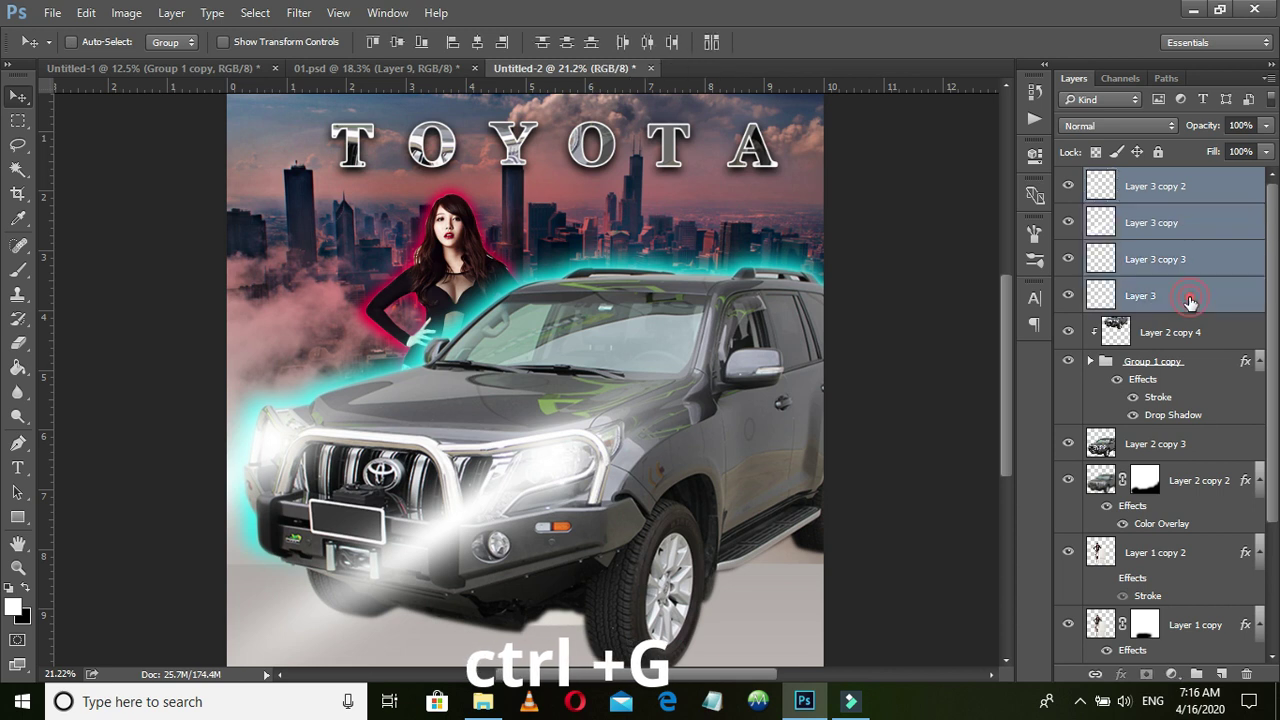
key(ctrl+g)
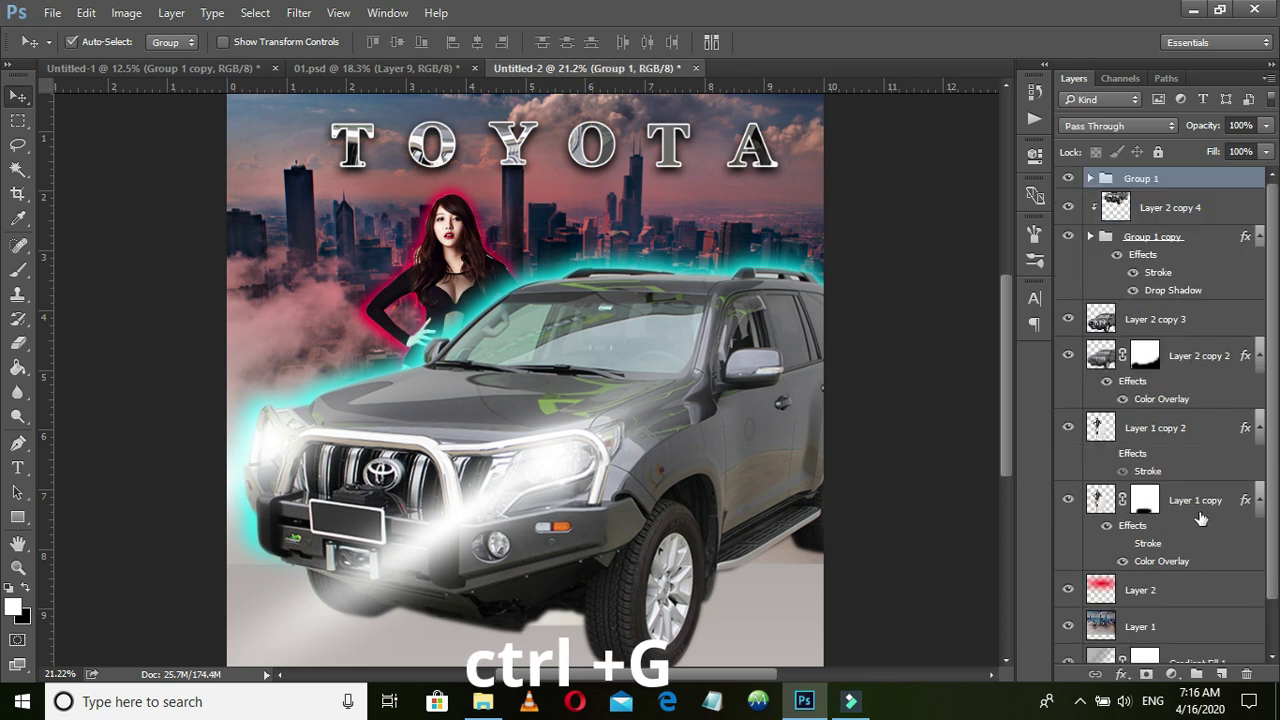
click(1221, 674)
alt+scroll(537, 552, up, 1)
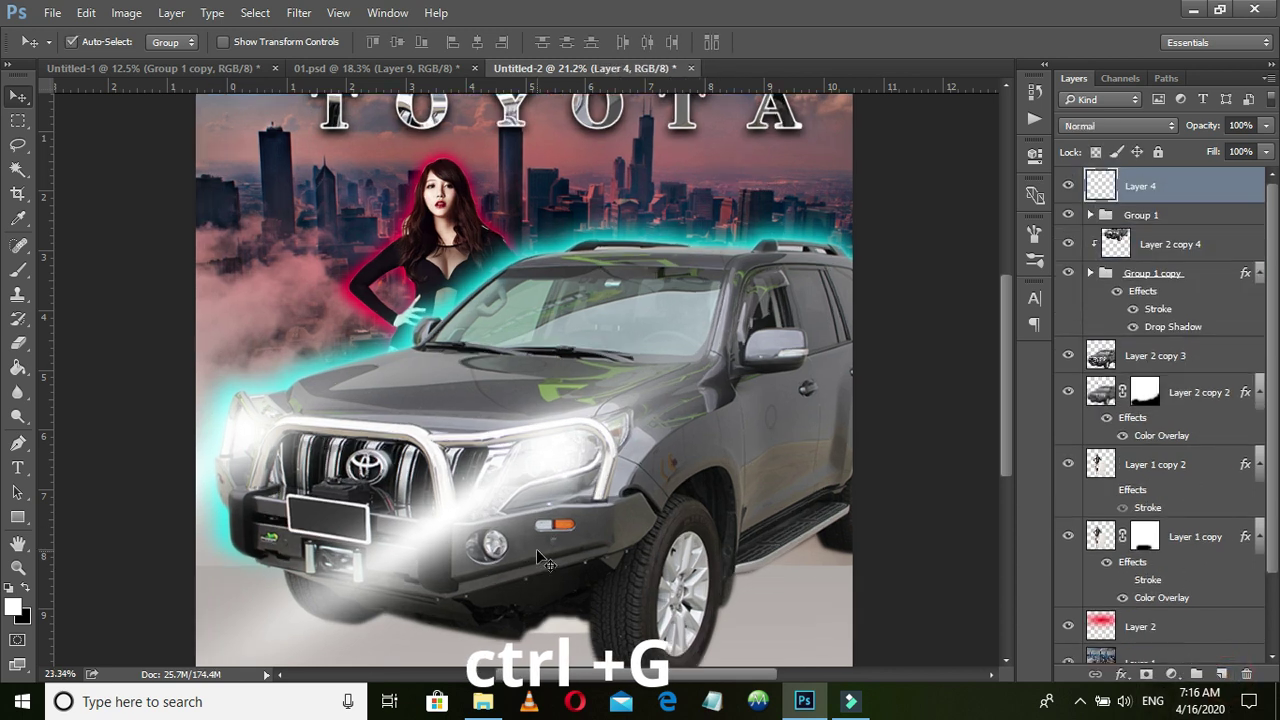
alt+scroll(537, 553, up, 1)
alt+scroll(521, 559, up, 1)
alt+scroll(540, 575, up, 1)
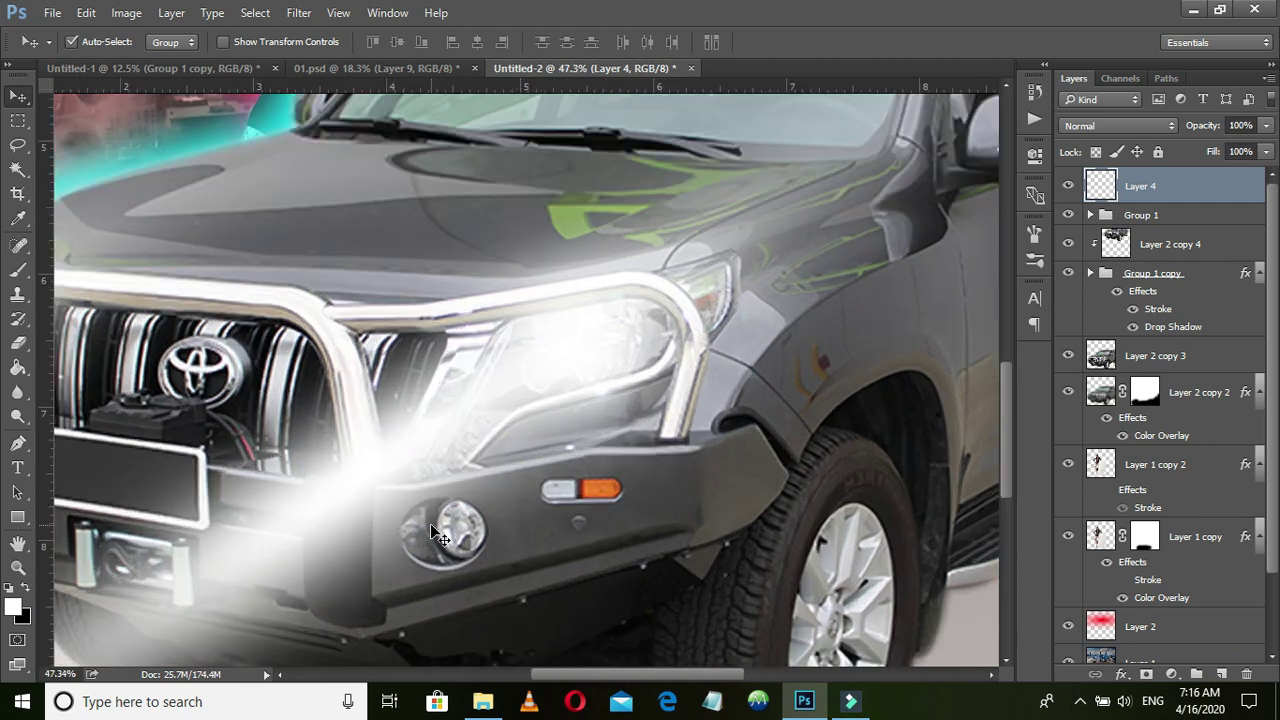
Set the brush colour to yellow #ffba00
click(22, 270)
click(13, 606)
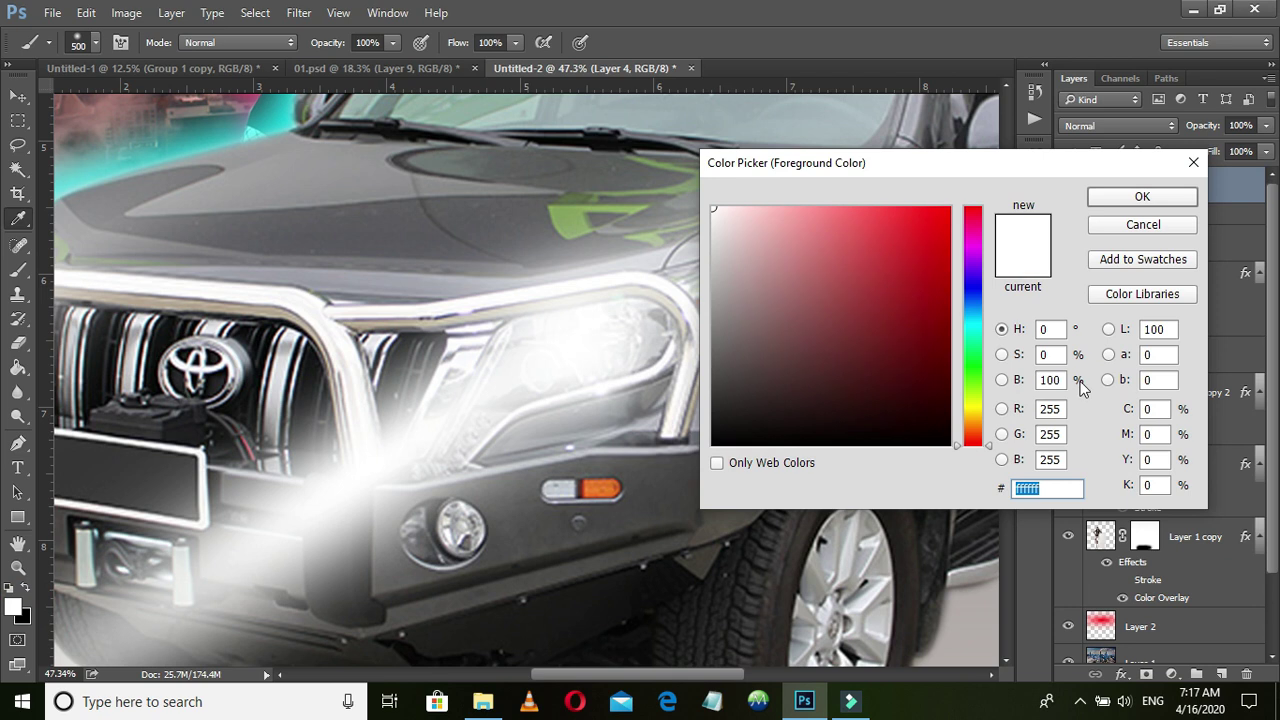
click(972, 416)
click(944, 233)
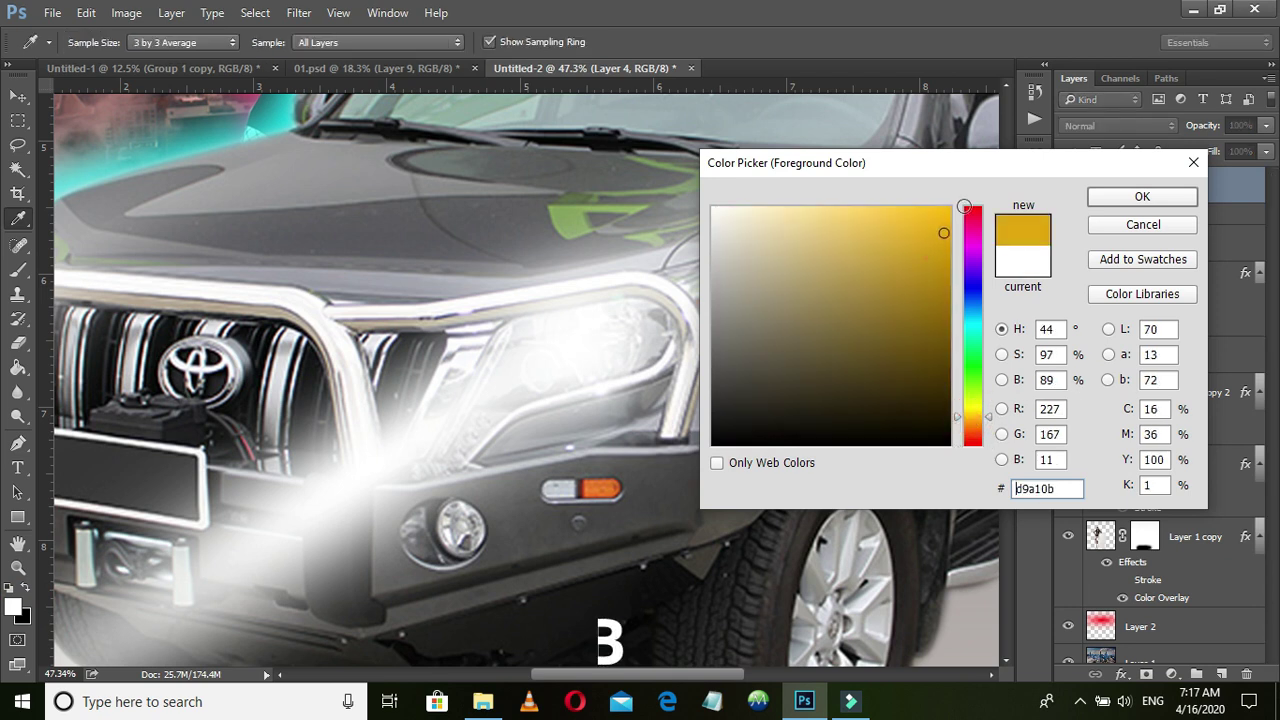
drag(963, 206, 1087, 211)
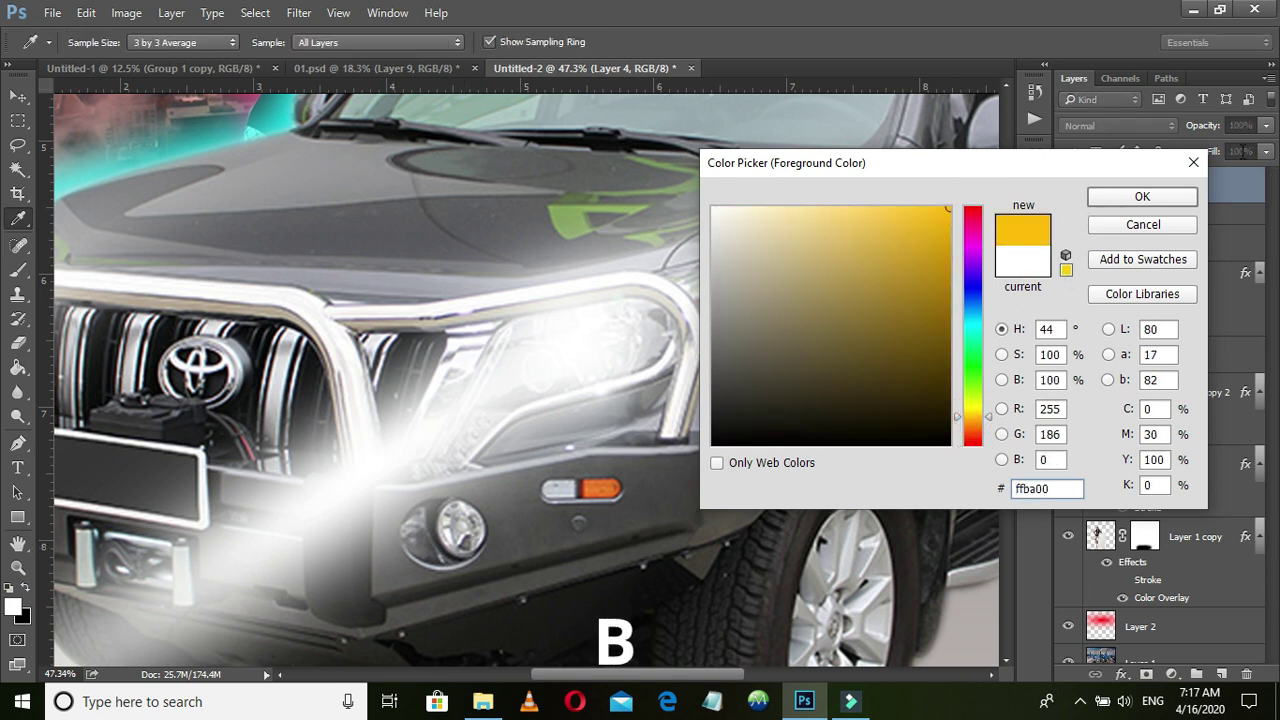
click(1163, 196)
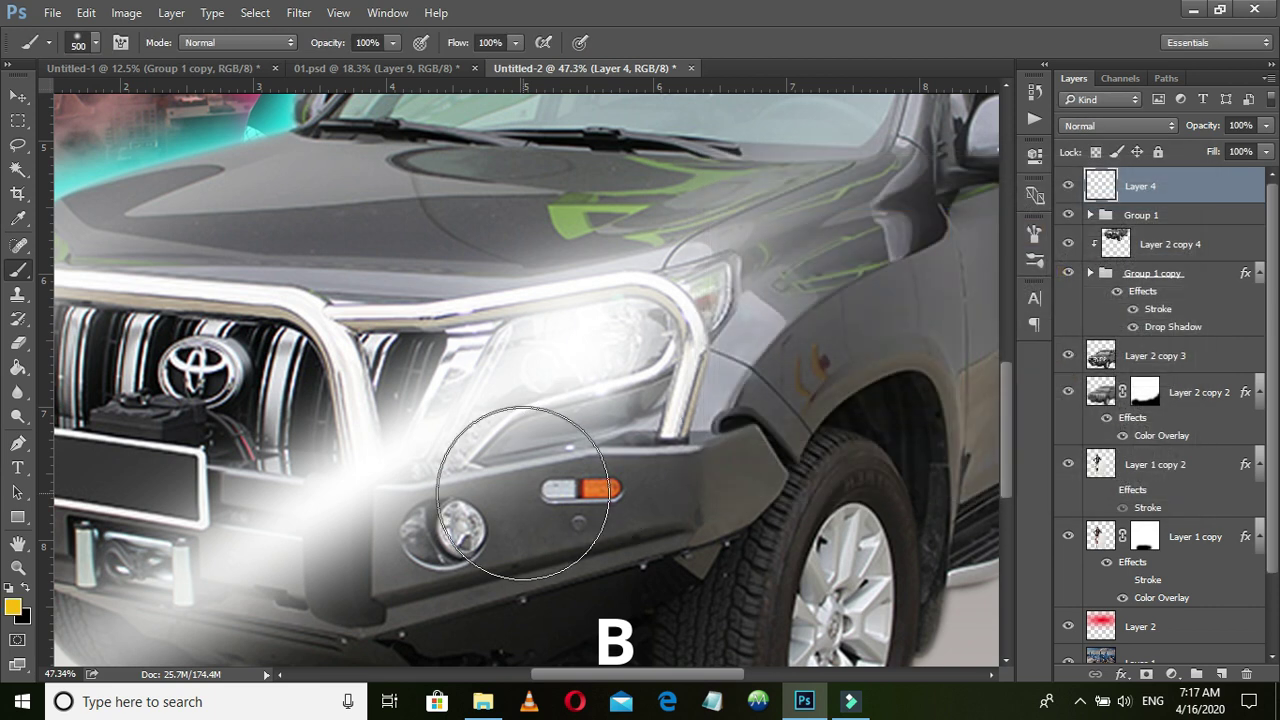
Paint a 200 px yellow dab on the fog lamp and blend the layer as Screen
key(bracketleft)
key(bracketleft)
key(bracketleft)
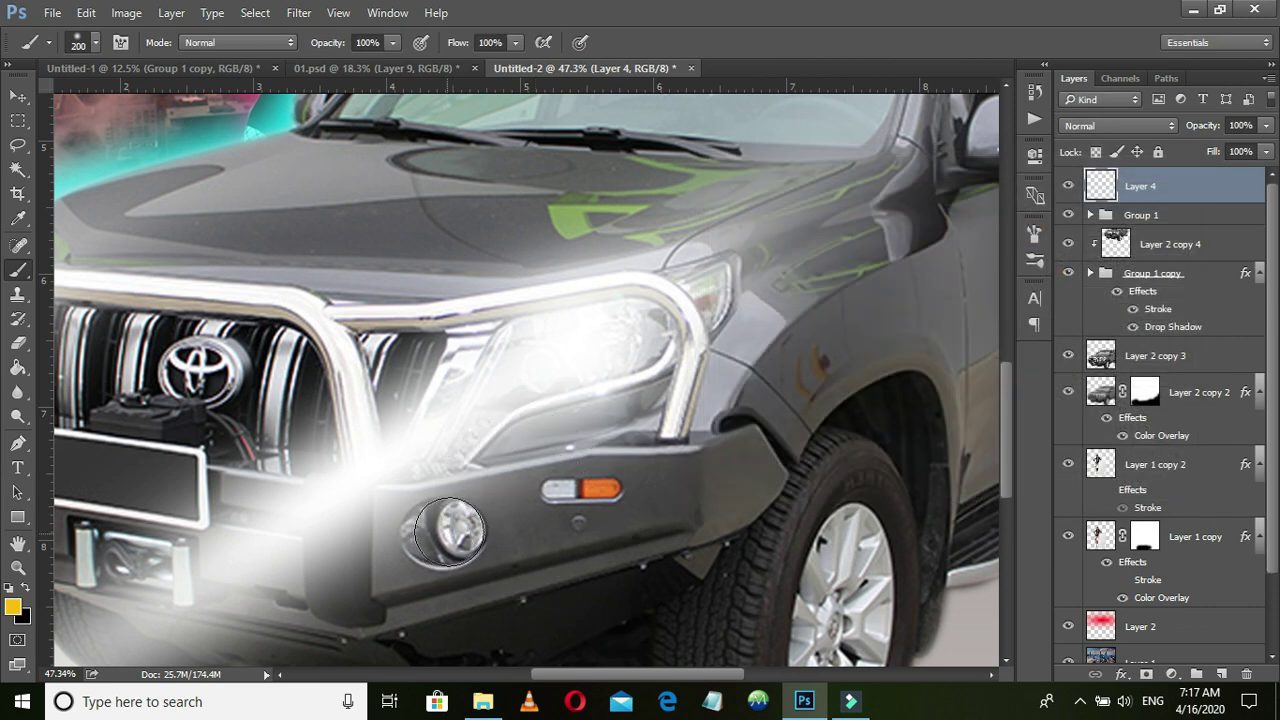
click(450, 531)
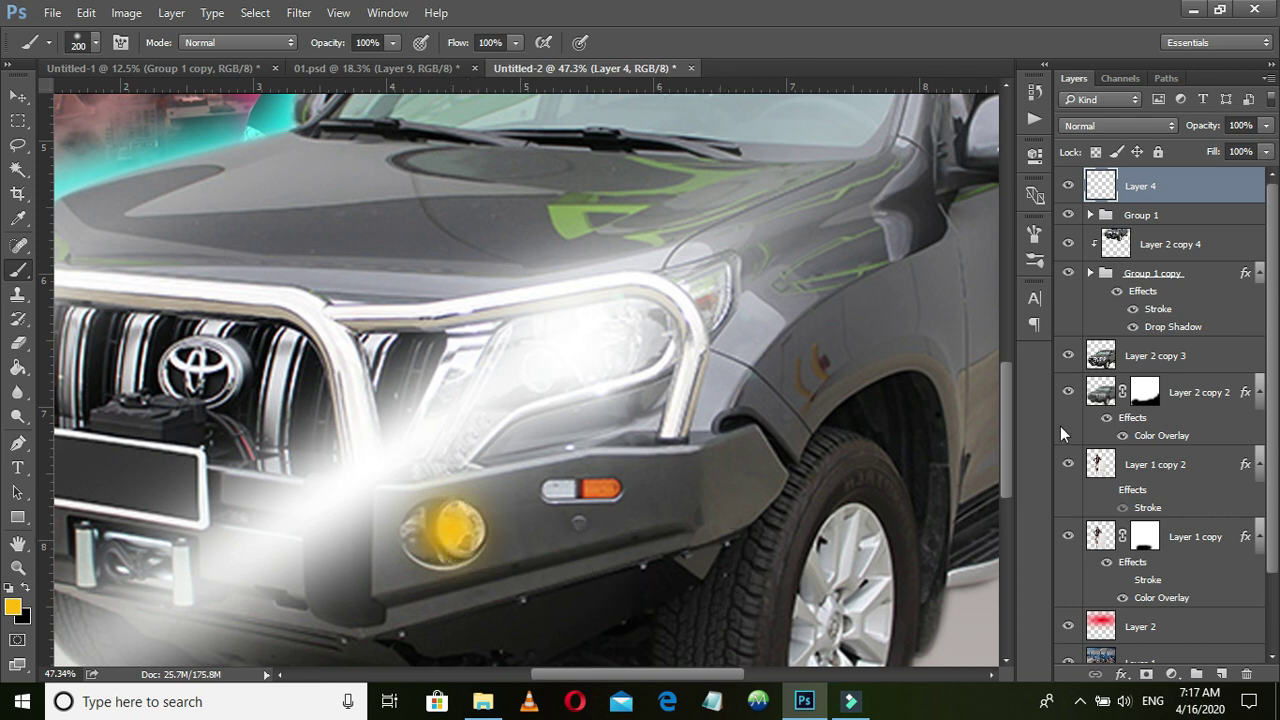
click(1115, 125)
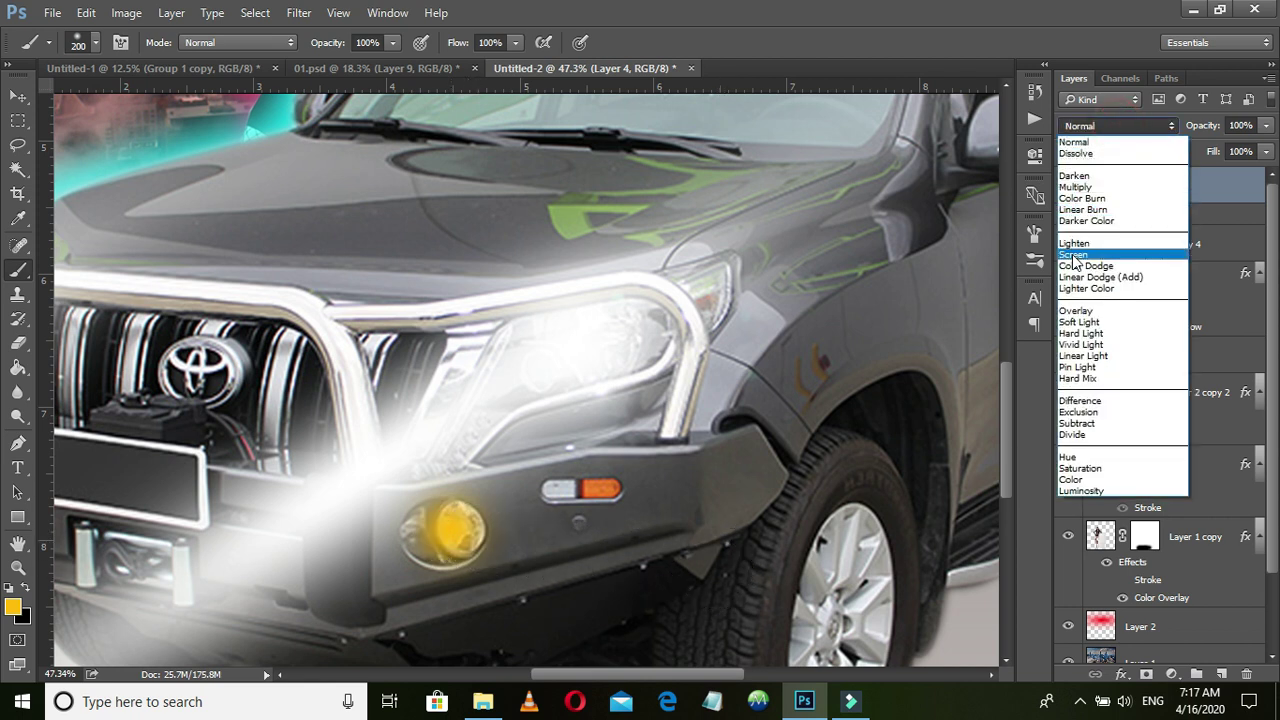
click(1072, 258)
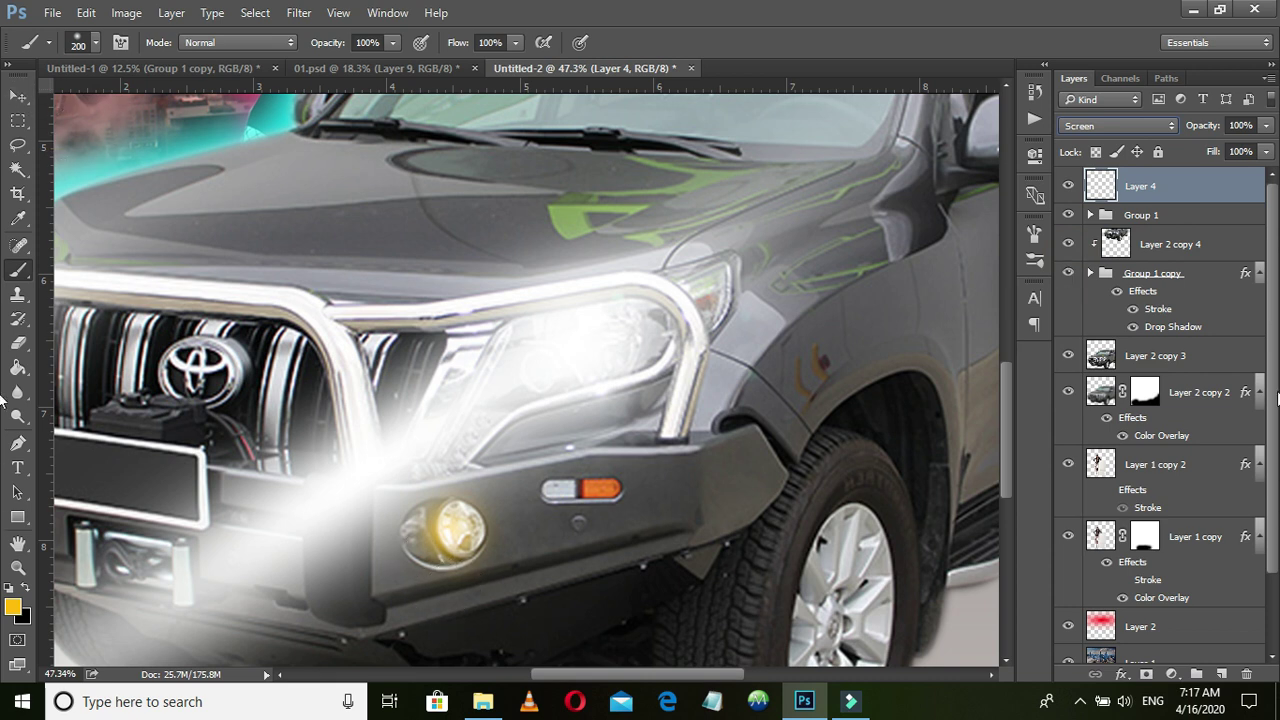
Duplicate the yellow fog-lamp glow layer
click(18, 96)
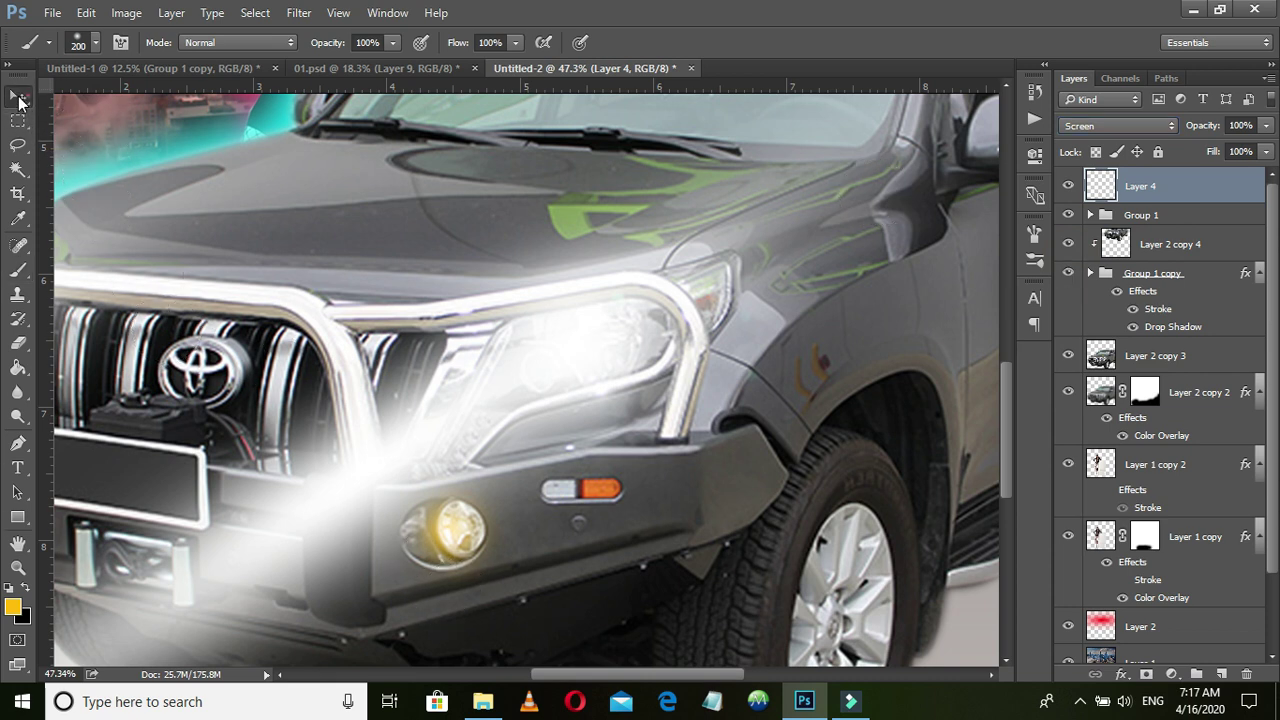
scroll(700, 393, down, 2)
scroll(701, 398, down, 1)
scroll(701, 398, down, 1)
drag(709, 441, 836, 580)
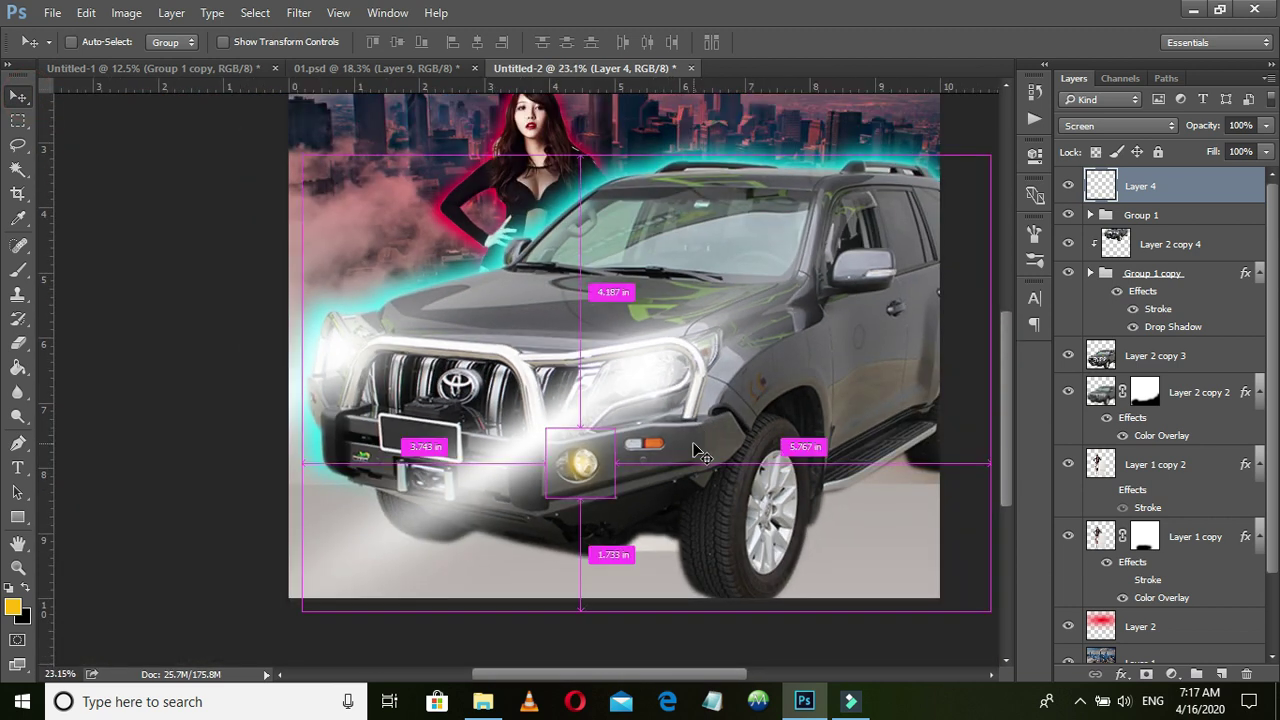
key(ctrl+j)
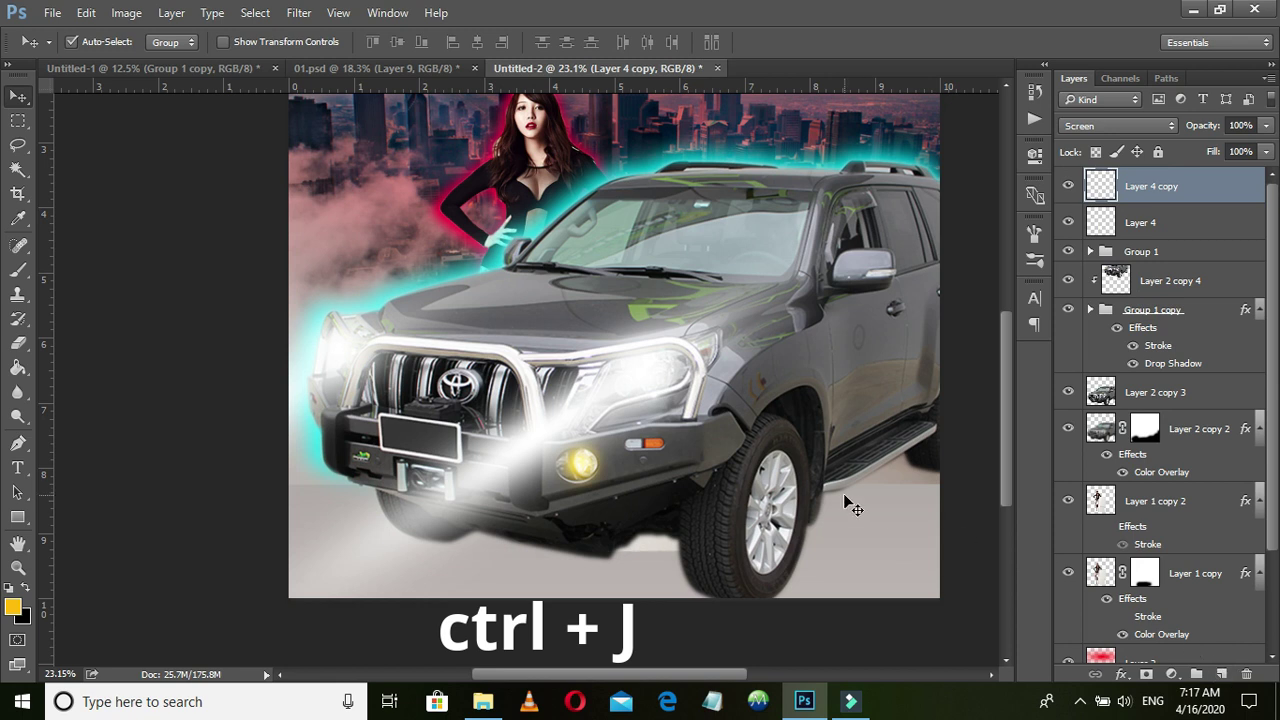
Stretch and rotate the copied yellow glow into a long beam from the fog lamp
key(ctrl+t)
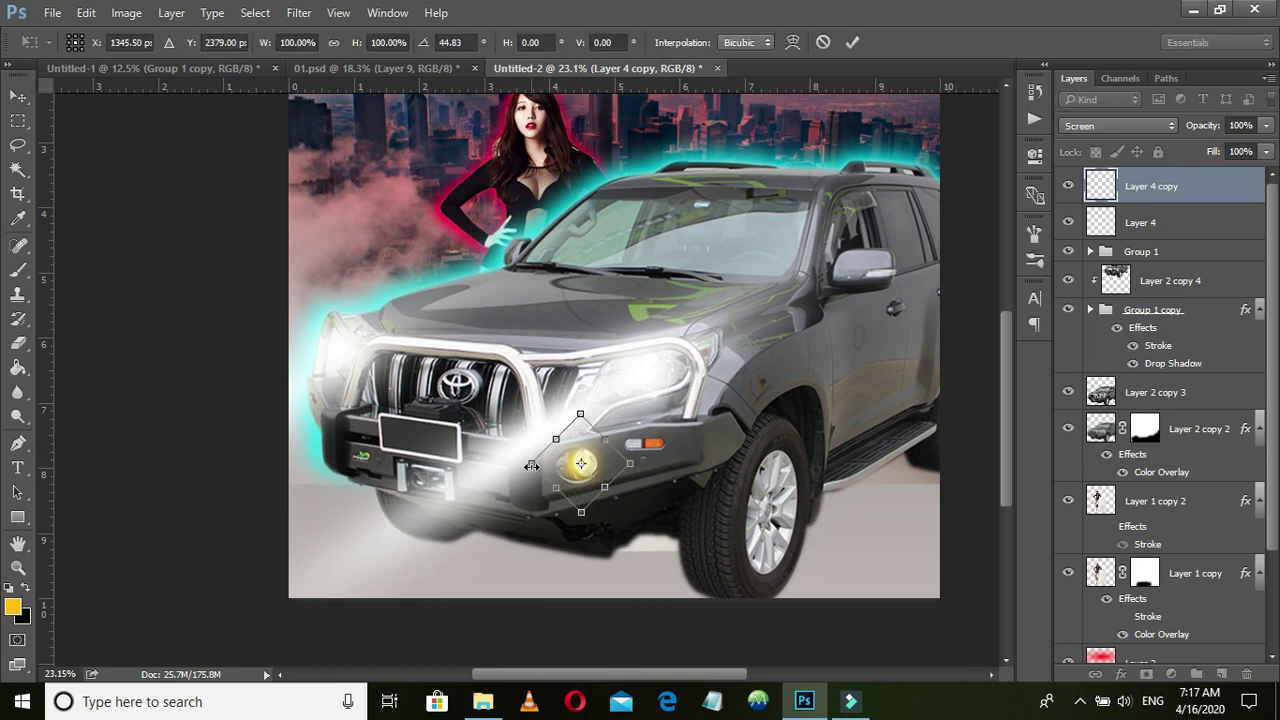
drag(531, 464, 268, 688)
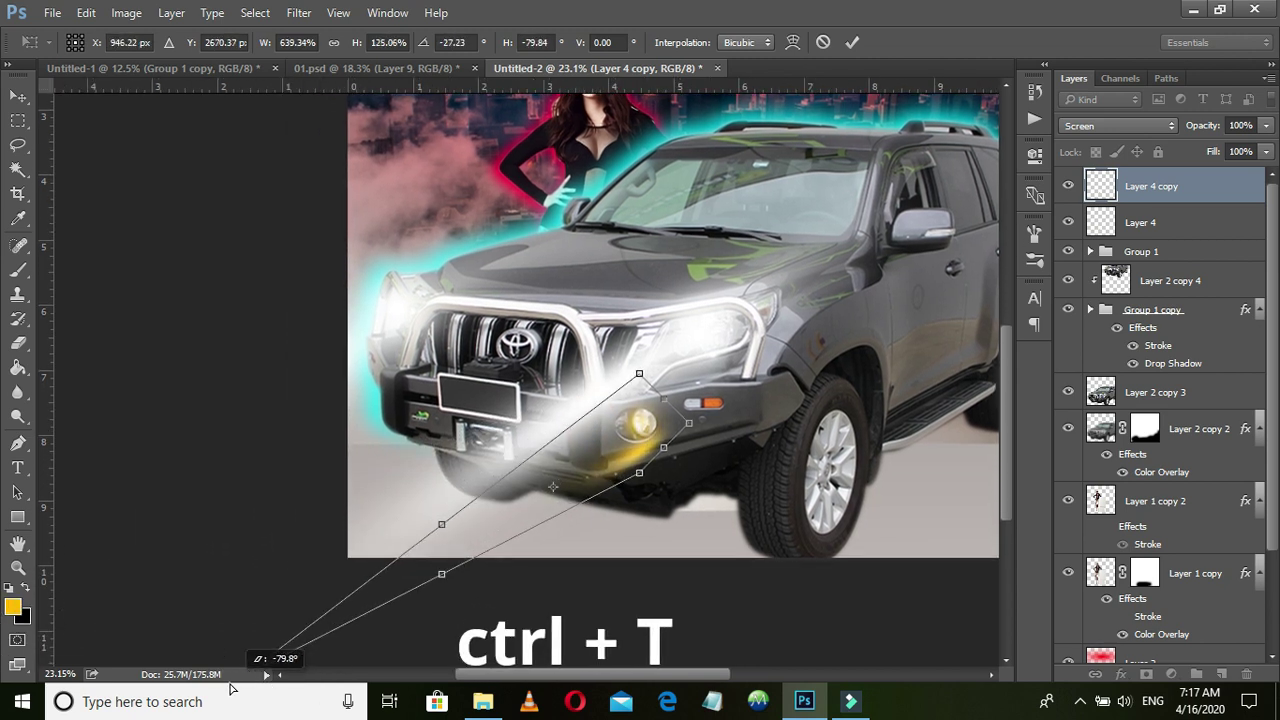
drag(268, 688, 250, 668)
mouse_move(689, 362)
mouse_down()
mouse_move(879, 175)
mouse_move(896, 124)
mouse_up()
drag(726, 280, 573, 402)
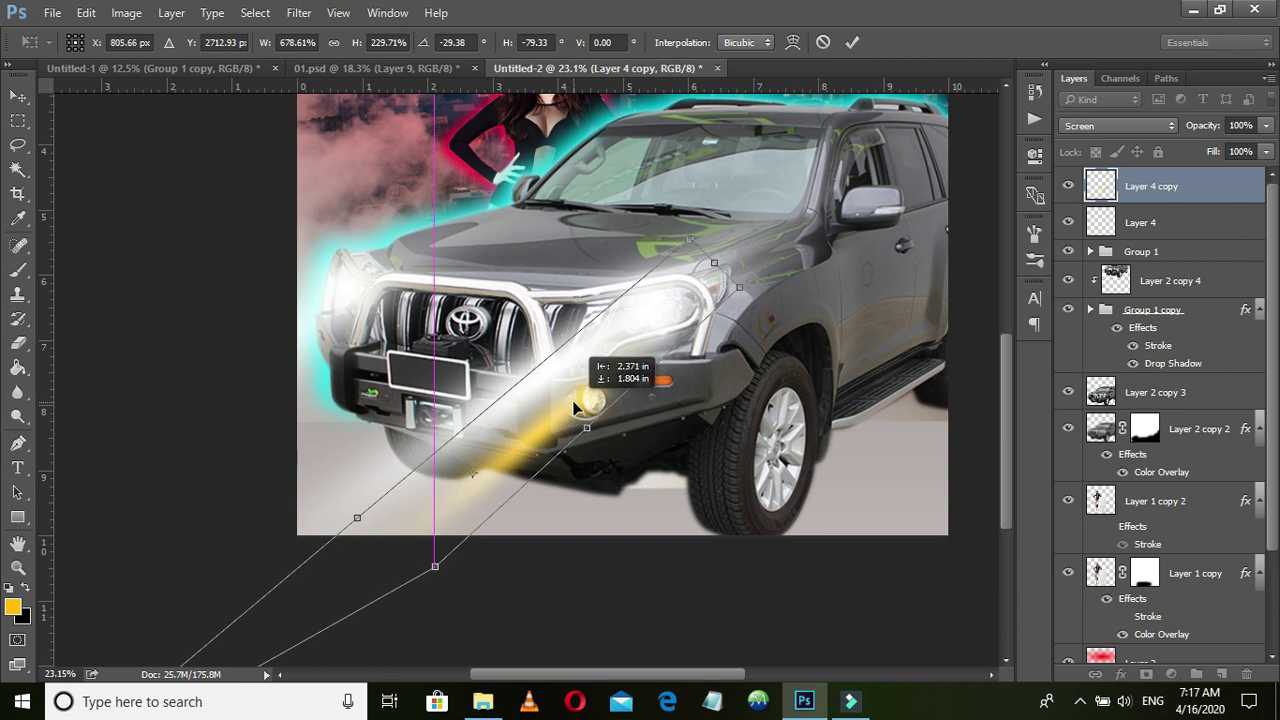
drag(503, 564, 510, 535)
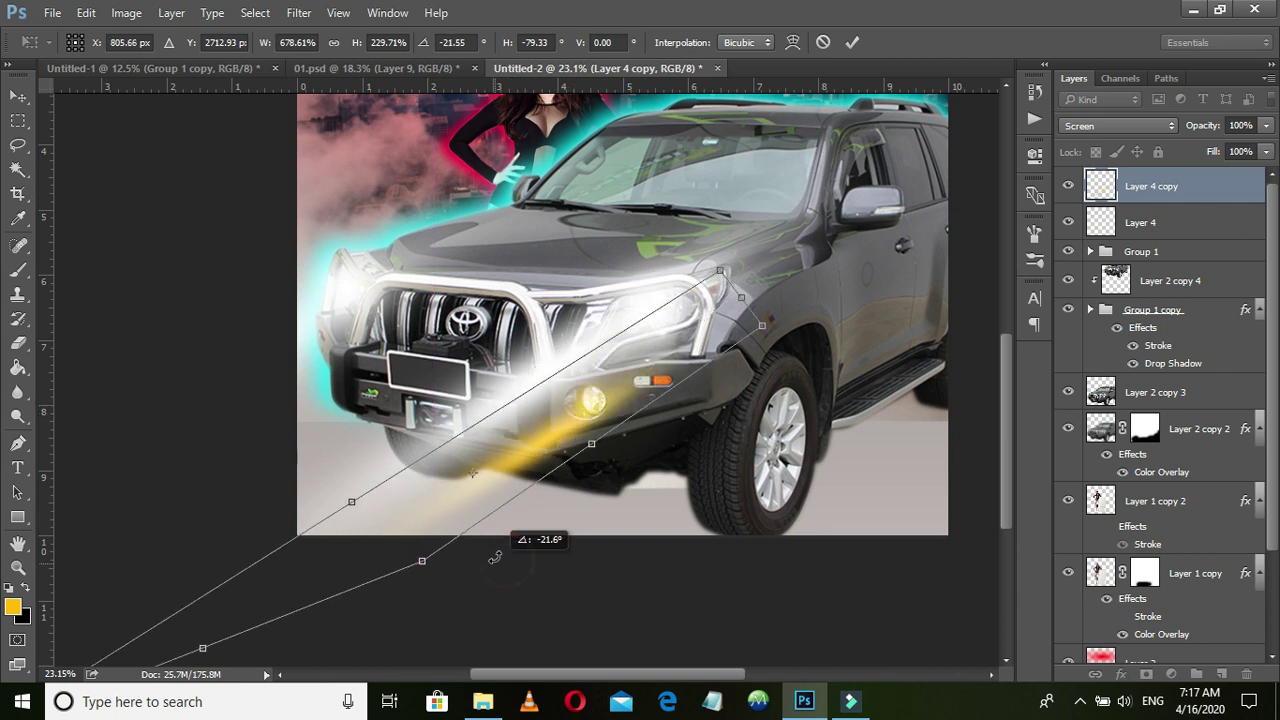
drag(554, 452, 590, 408)
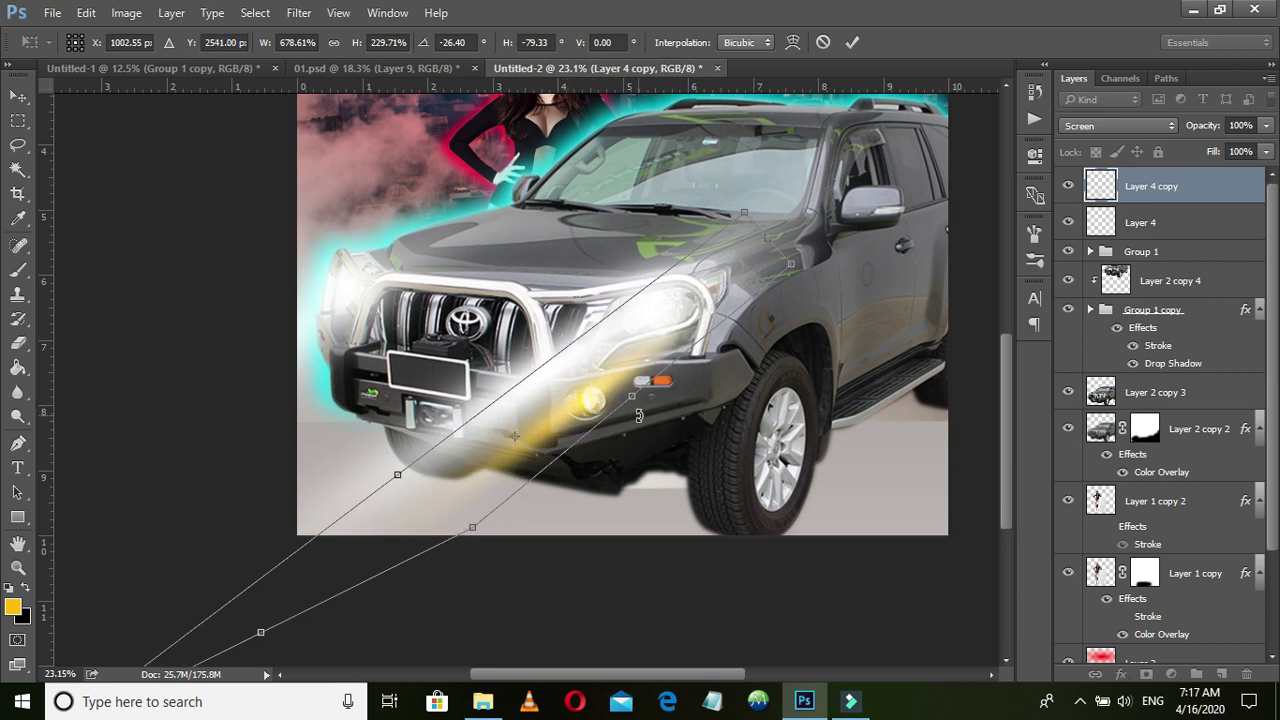
key(Return)
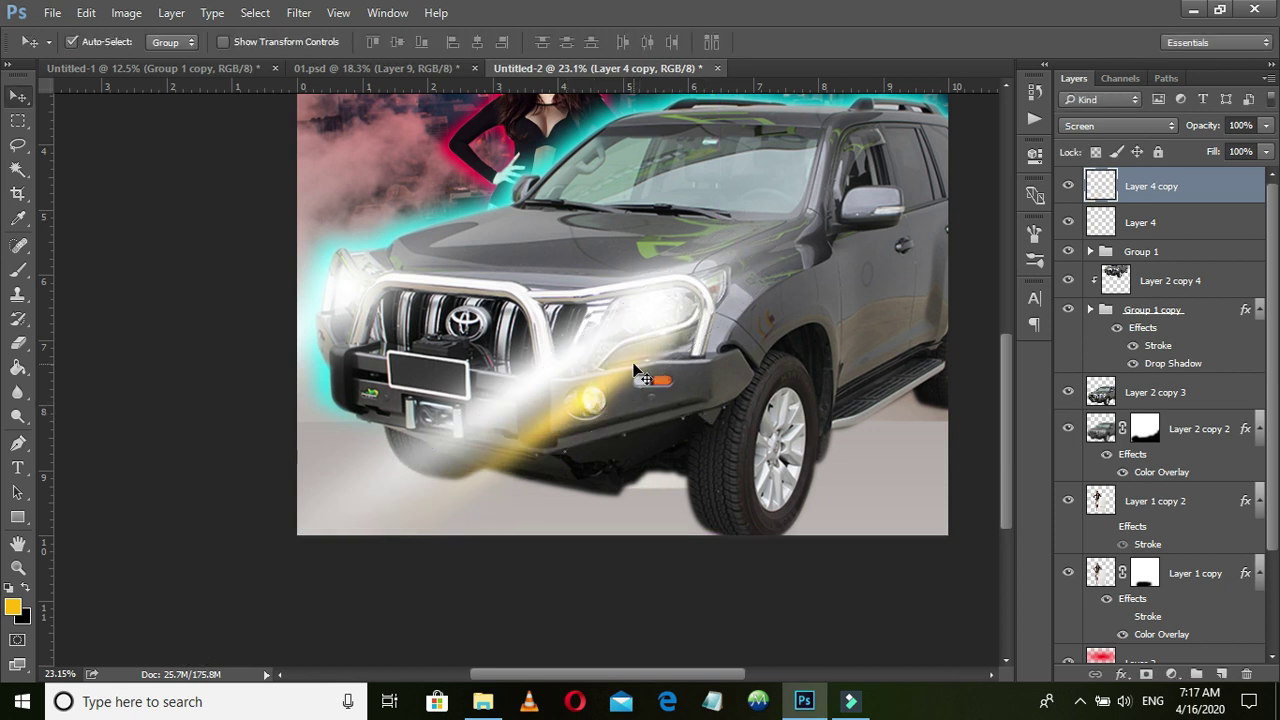
drag(617, 377, 576, 416)
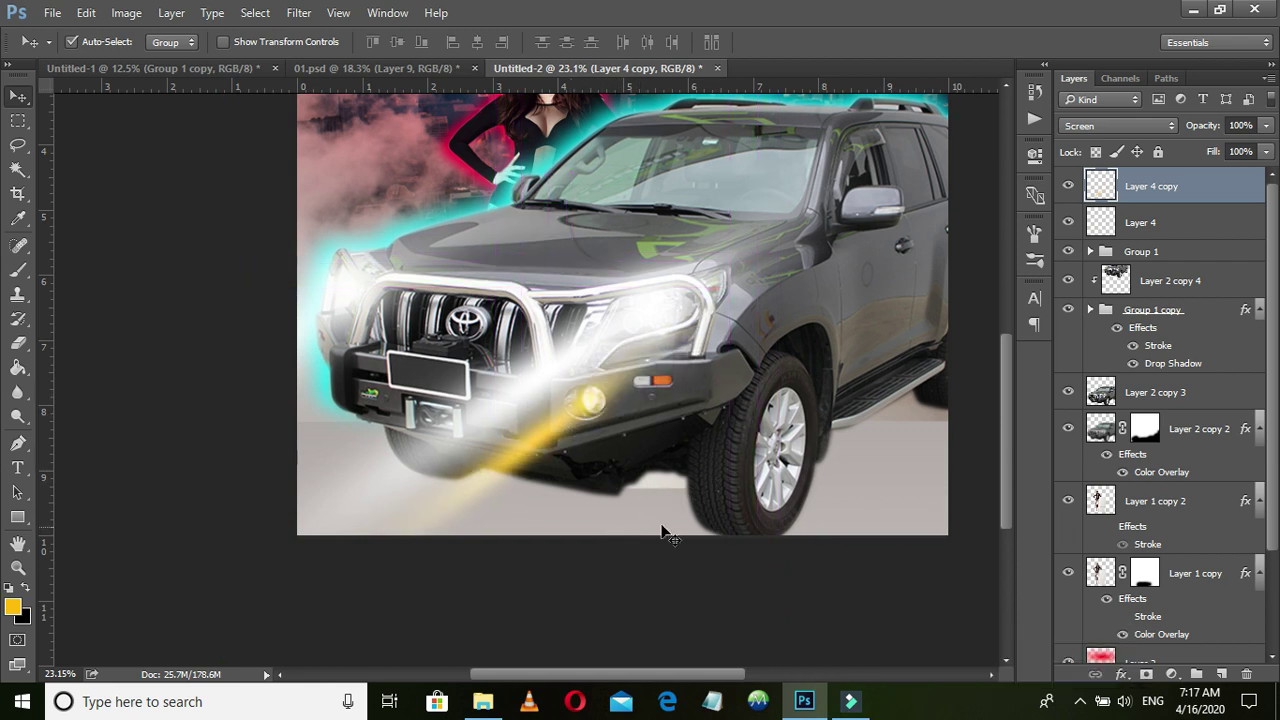
Move the duplicated light beam onto the SUV's front
scroll(700, 475, down, 2)
scroll(683, 480, down, 2)
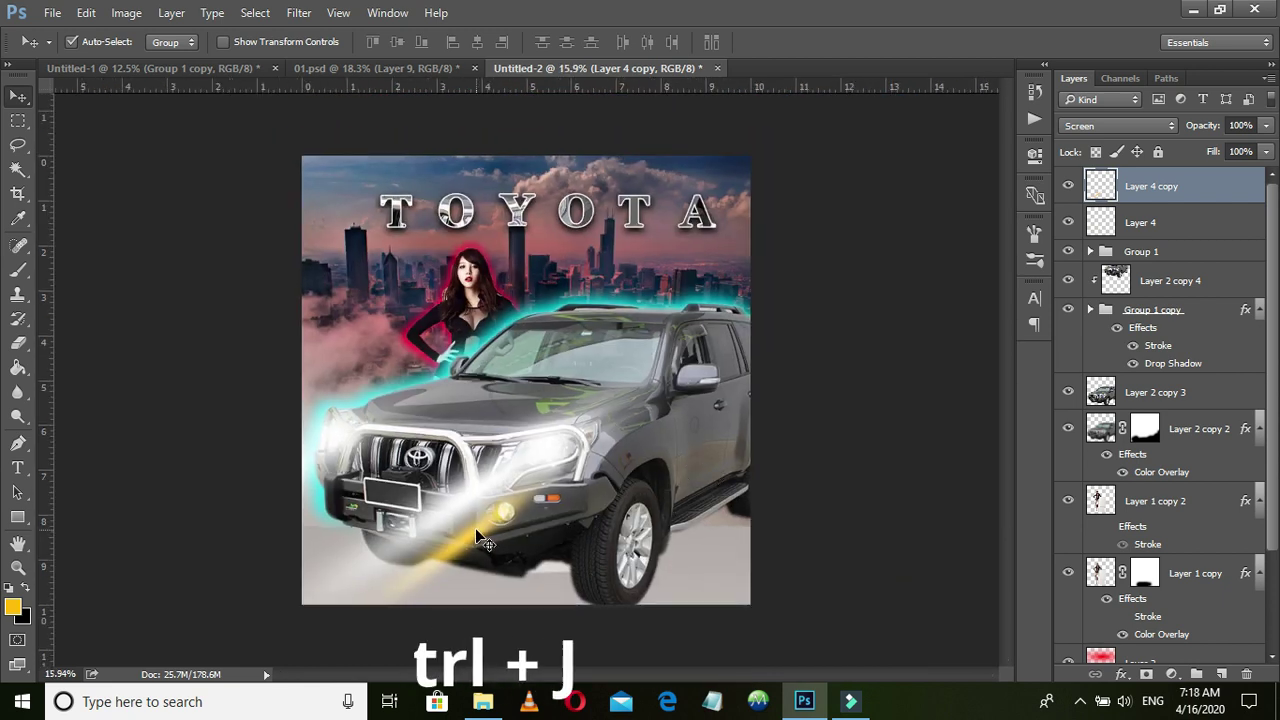
mouse_move(478, 535)
mouse_down()
mouse_move(380, 535)
mouse_move(320, 487)
mouse_up()
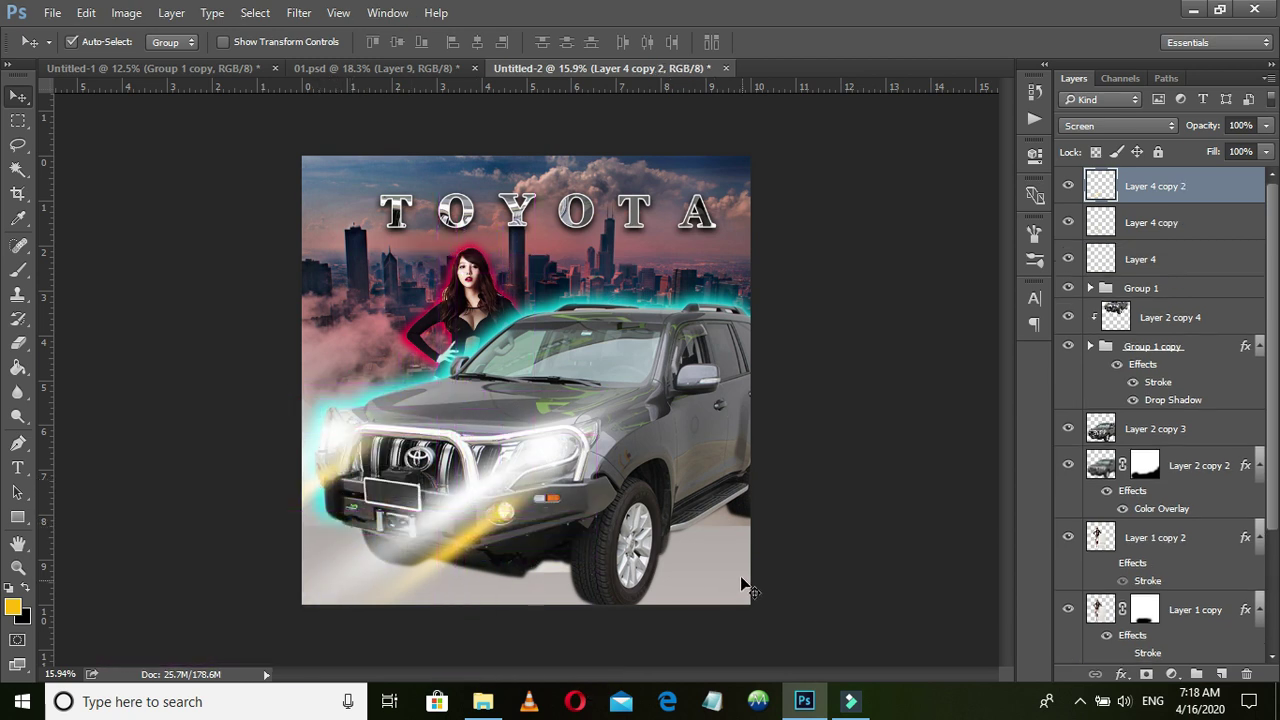
scroll(630, 525, down, 2)
scroll(628, 515, up, 1)
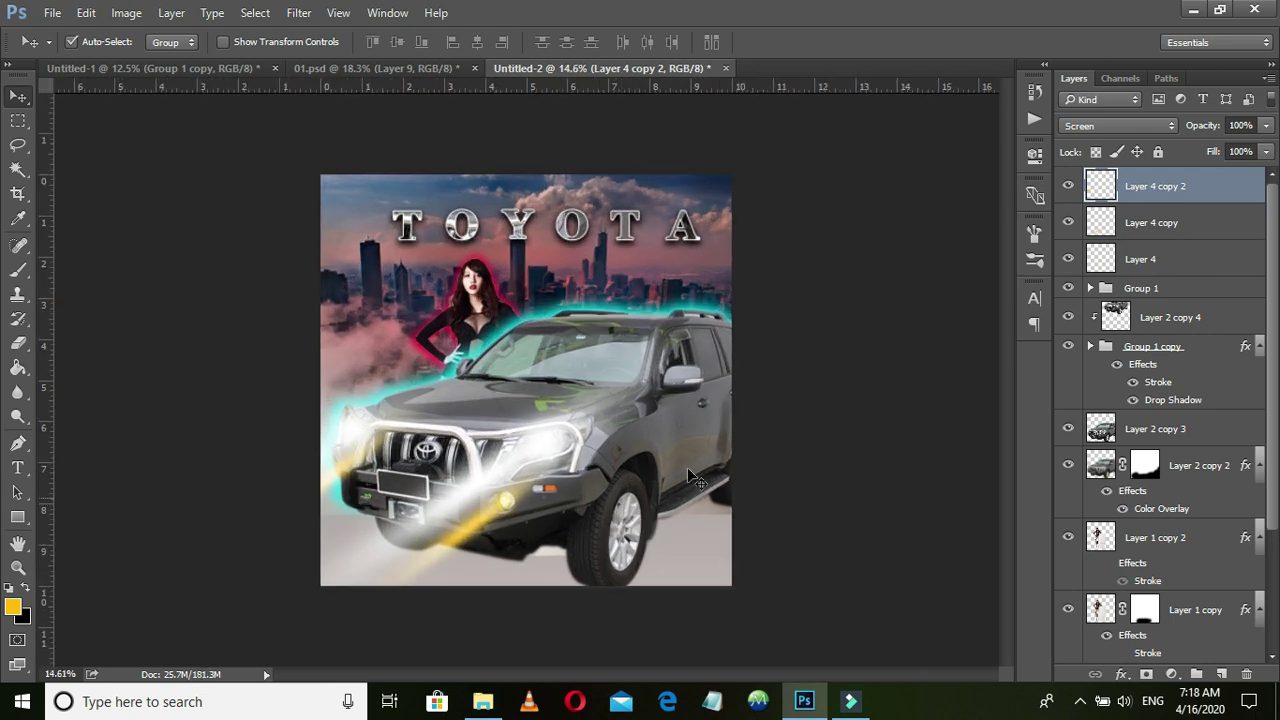
scroll(630, 515, down, 2)
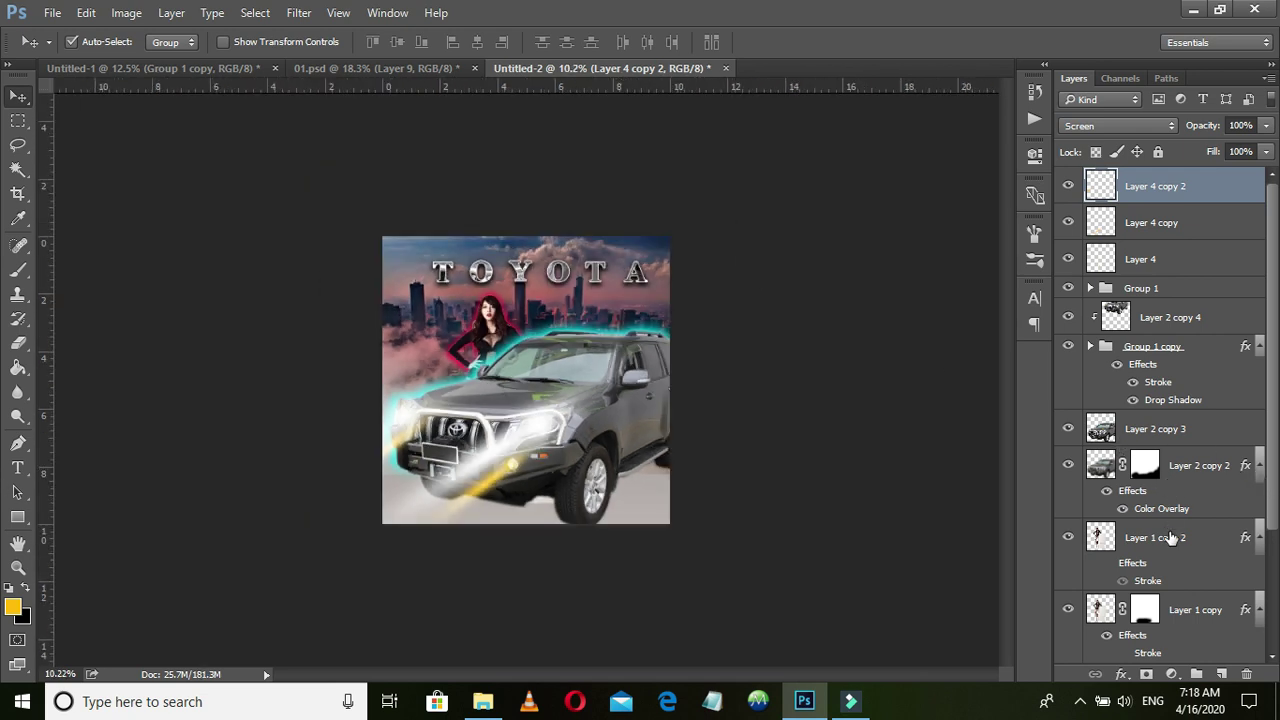
On a new Layer 5, paint a dark shadow under the running board and wheel
click(1171, 538)
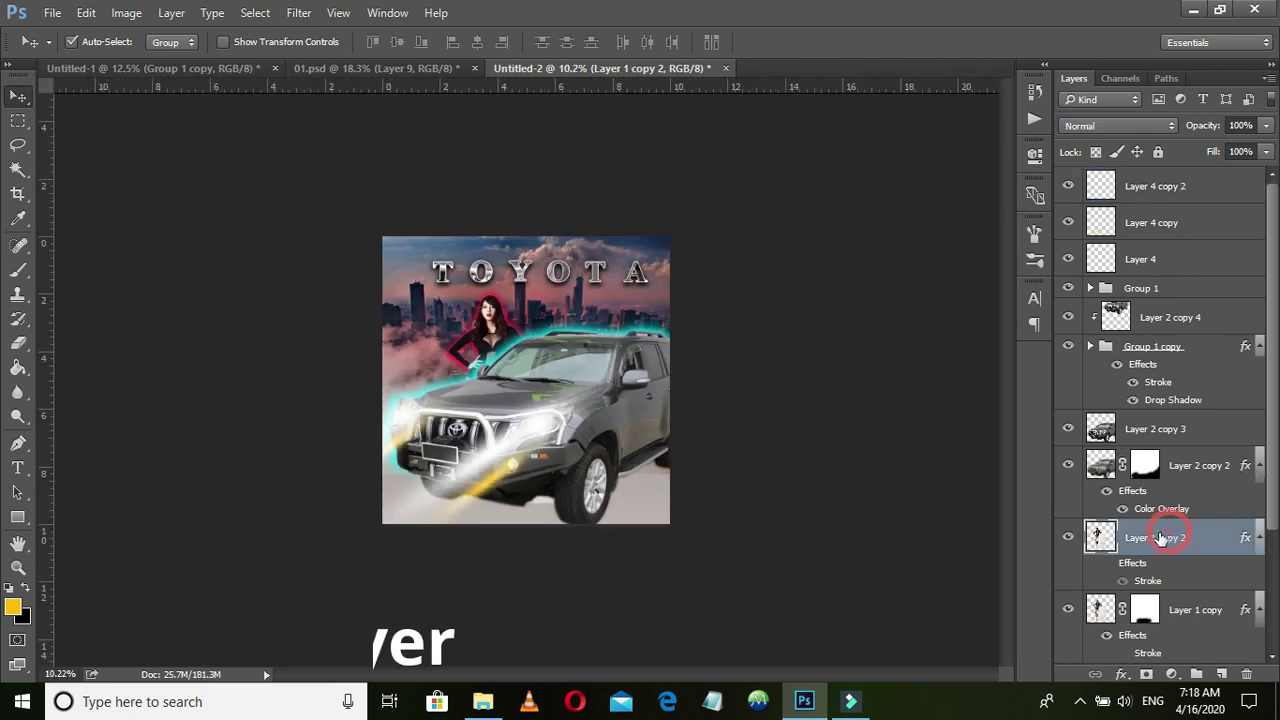
click(1223, 675)
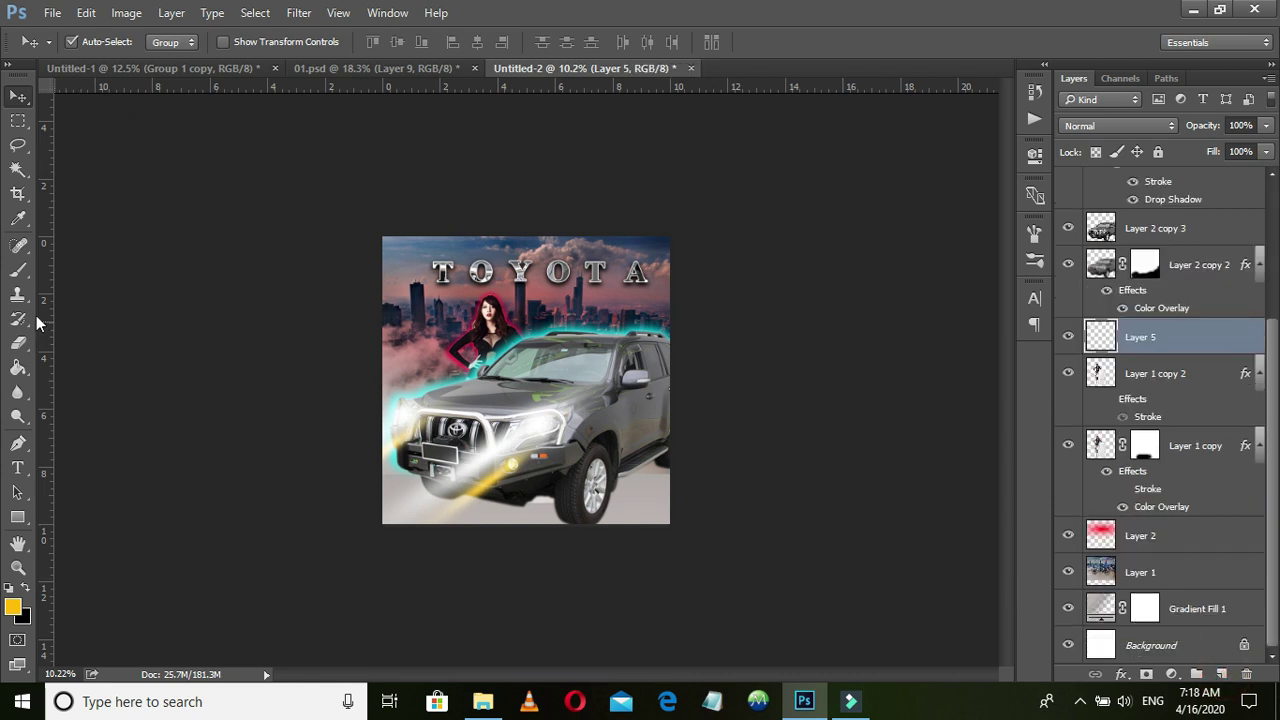
click(18, 270)
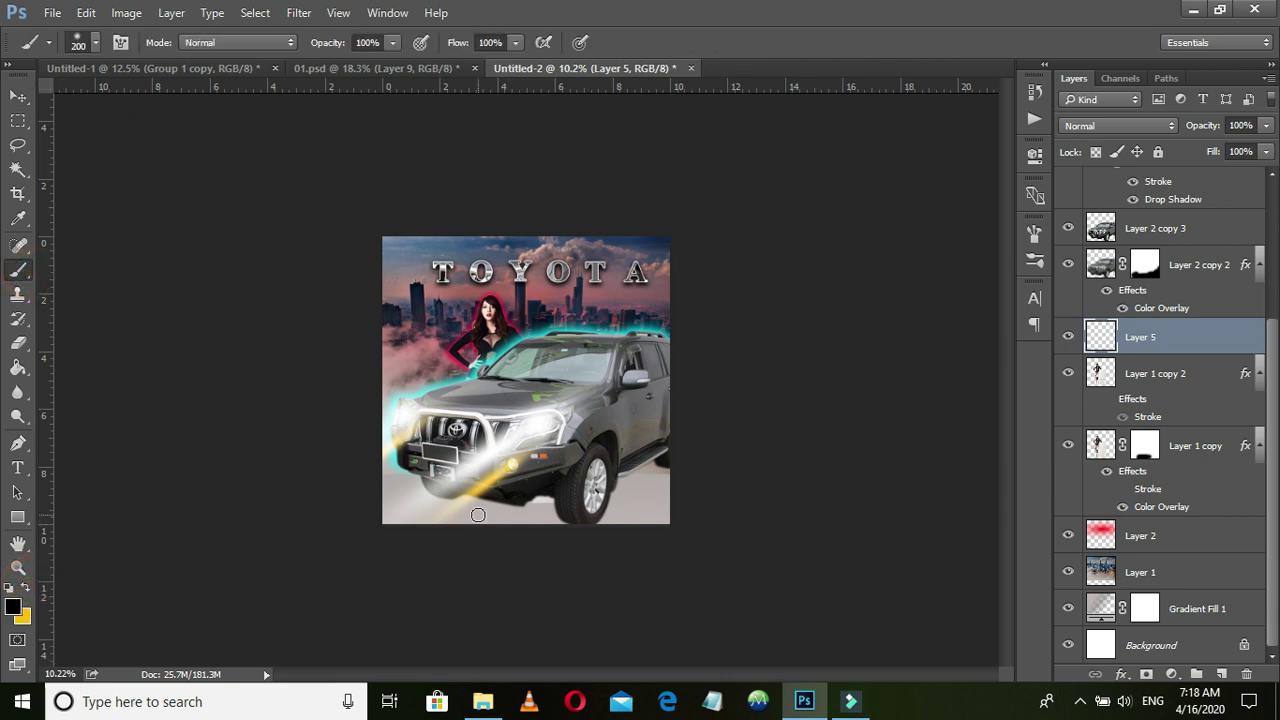
key(bracketright)
key(bracketright)
key(bracketright)
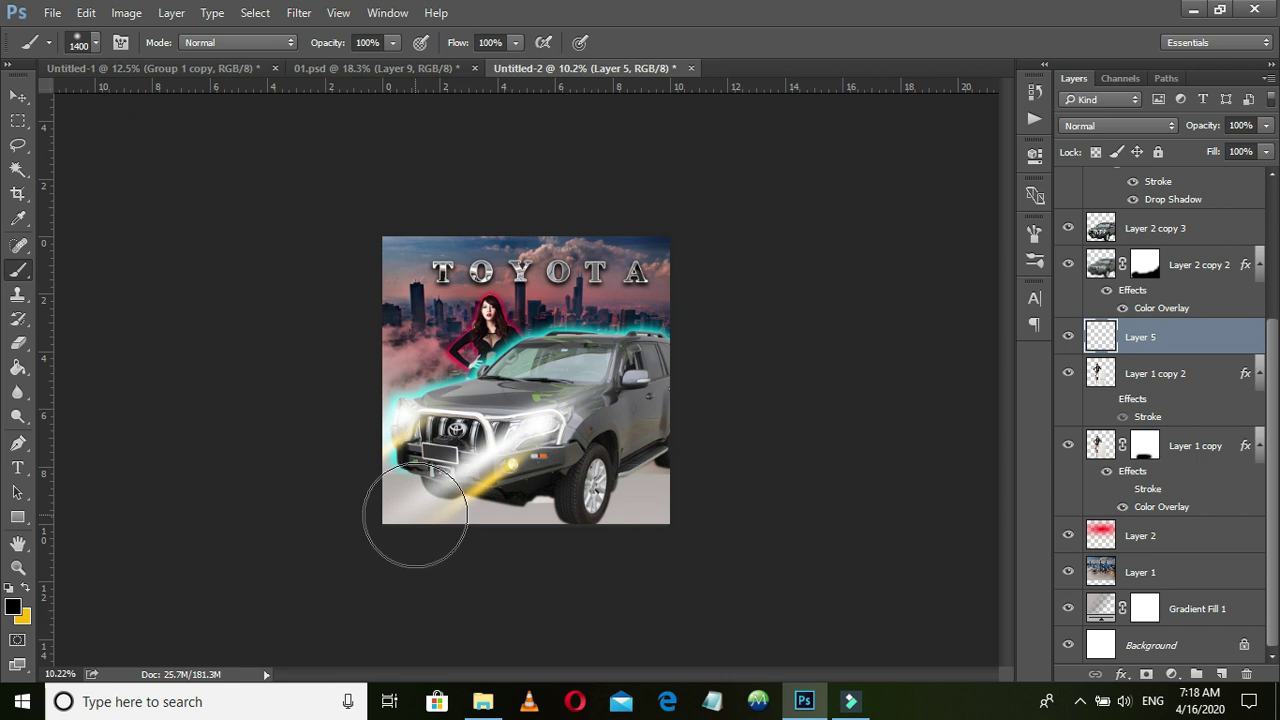
key(bracketleft)
key(bracketleft)
key(bracketleft)
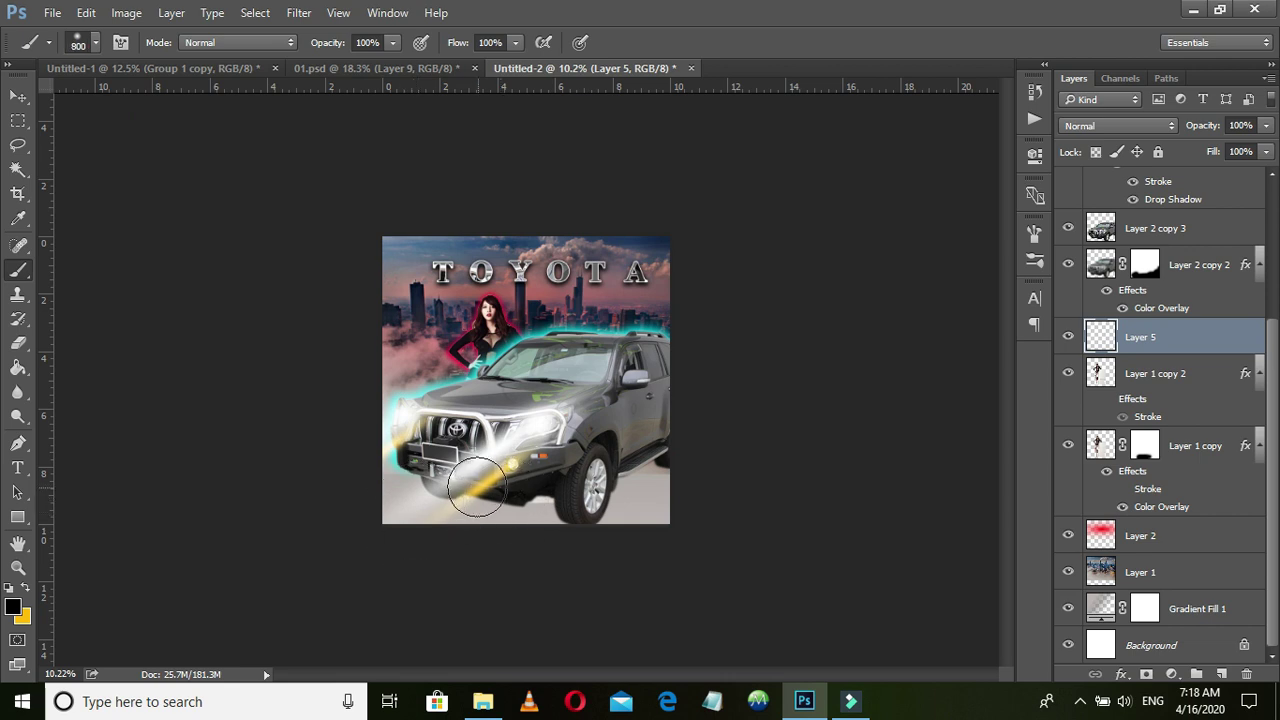
scroll(530, 505, up, 5)
key(bracketleft)
key(bracketleft)
key(bracketleft)
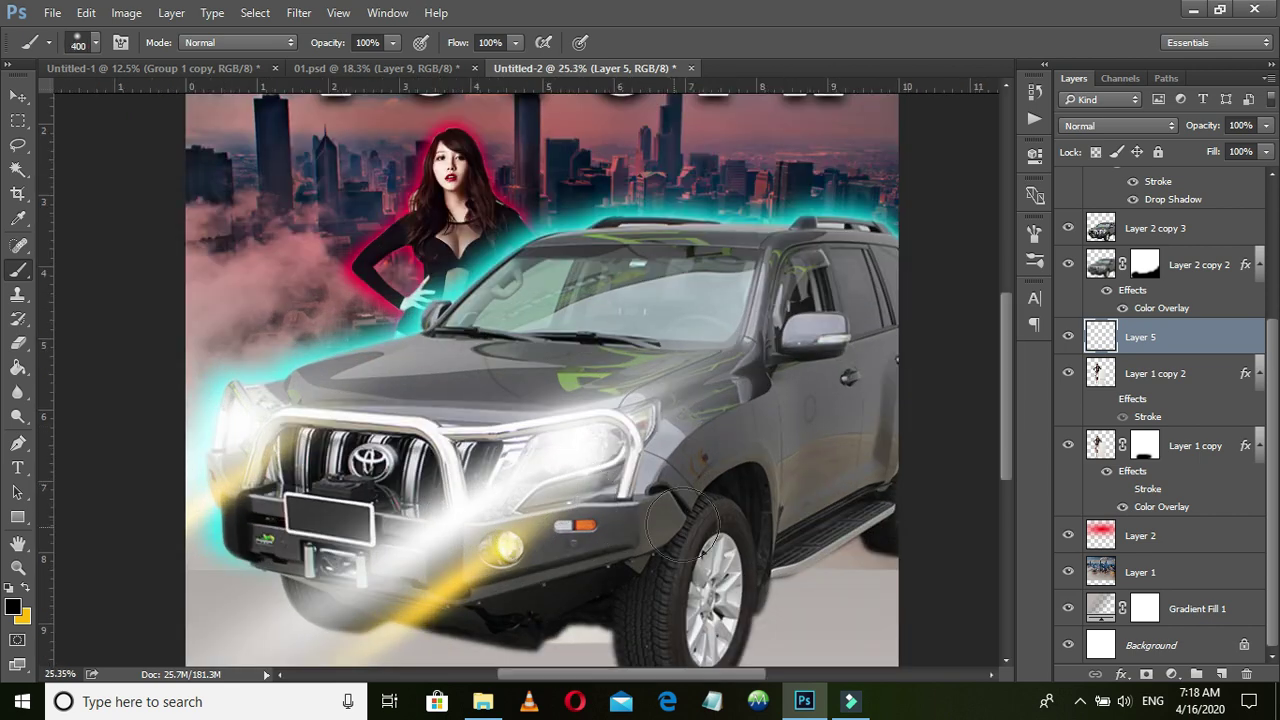
scroll(760, 400, down, 5)
scroll(760, 400, right, 4)
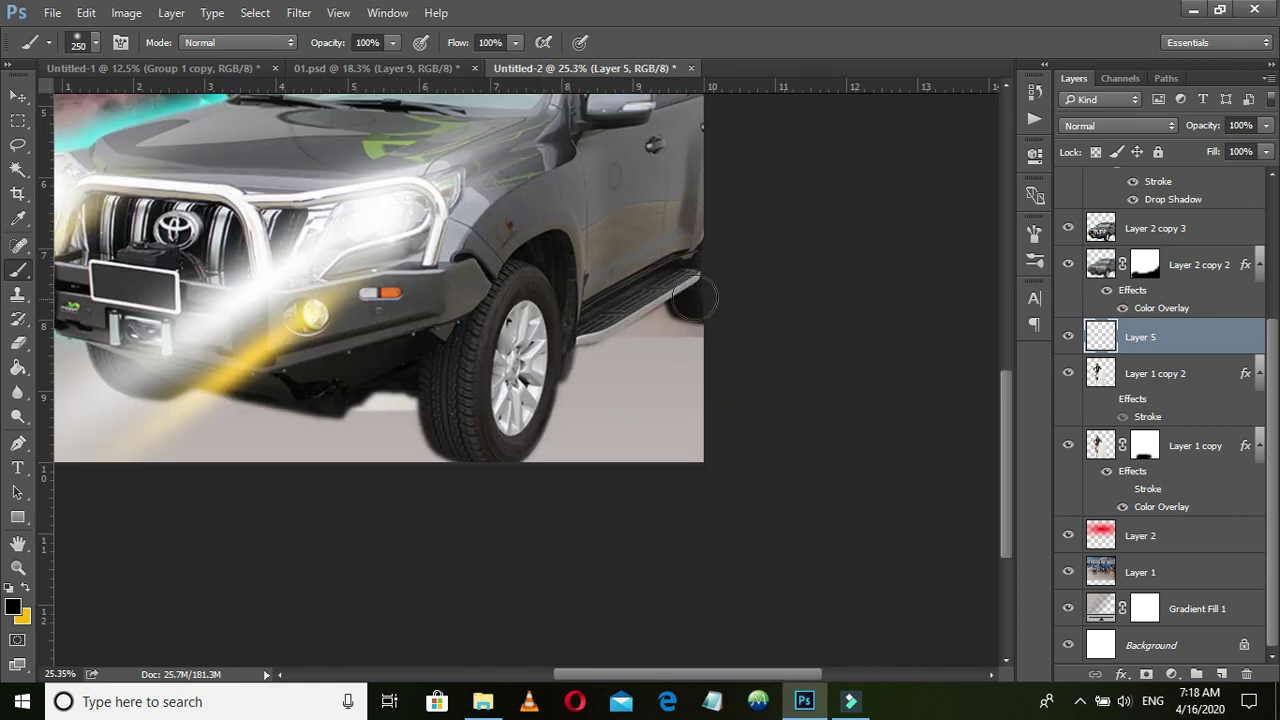
mouse_move(684, 303)
mouse_down()
mouse_move(625, 295)
mouse_move(582, 322)
mouse_move(520, 405)
mouse_move(523, 433)
mouse_move(443, 431)
mouse_move(429, 394)
mouse_move(383, 380)
mouse_move(330, 405)
mouse_move(145, 385)
mouse_move(85, 335)
mouse_move(110, 370)
mouse_move(250, 380)
mouse_move(240, 390)
mouse_move(421, 384)
mouse_move(471, 429)
mouse_move(514, 440)
mouse_move(581, 346)
mouse_move(645, 305)
mouse_up()
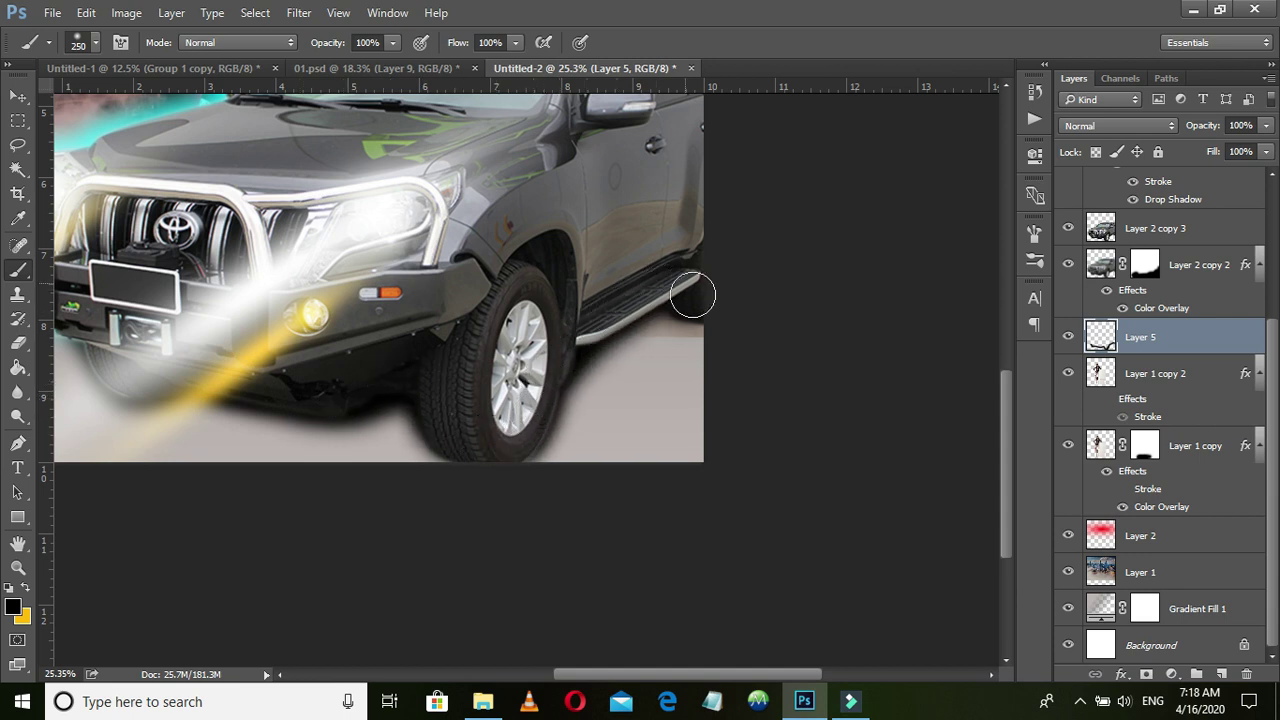
Soften the painted shadow with a Gaussian Blur of about 57.8 pixels
click(18, 96)
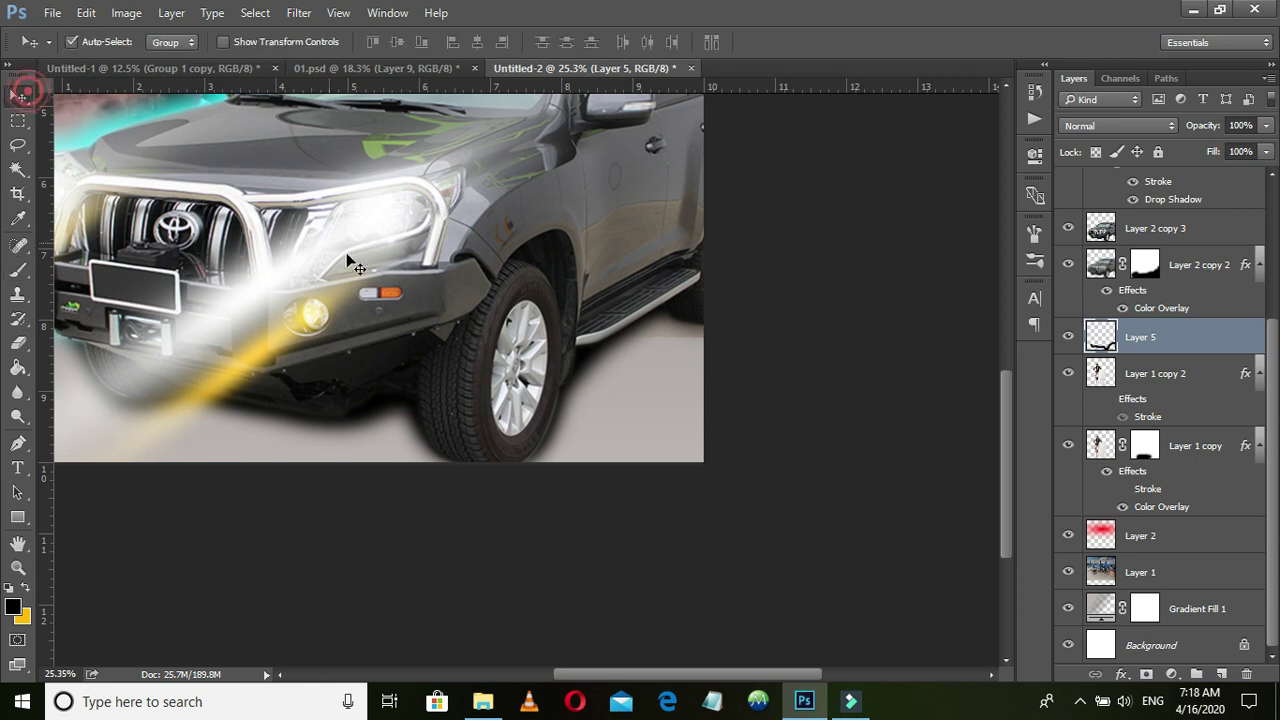
scroll(569, 274, down, 2)
scroll(600, 297, down, 1)
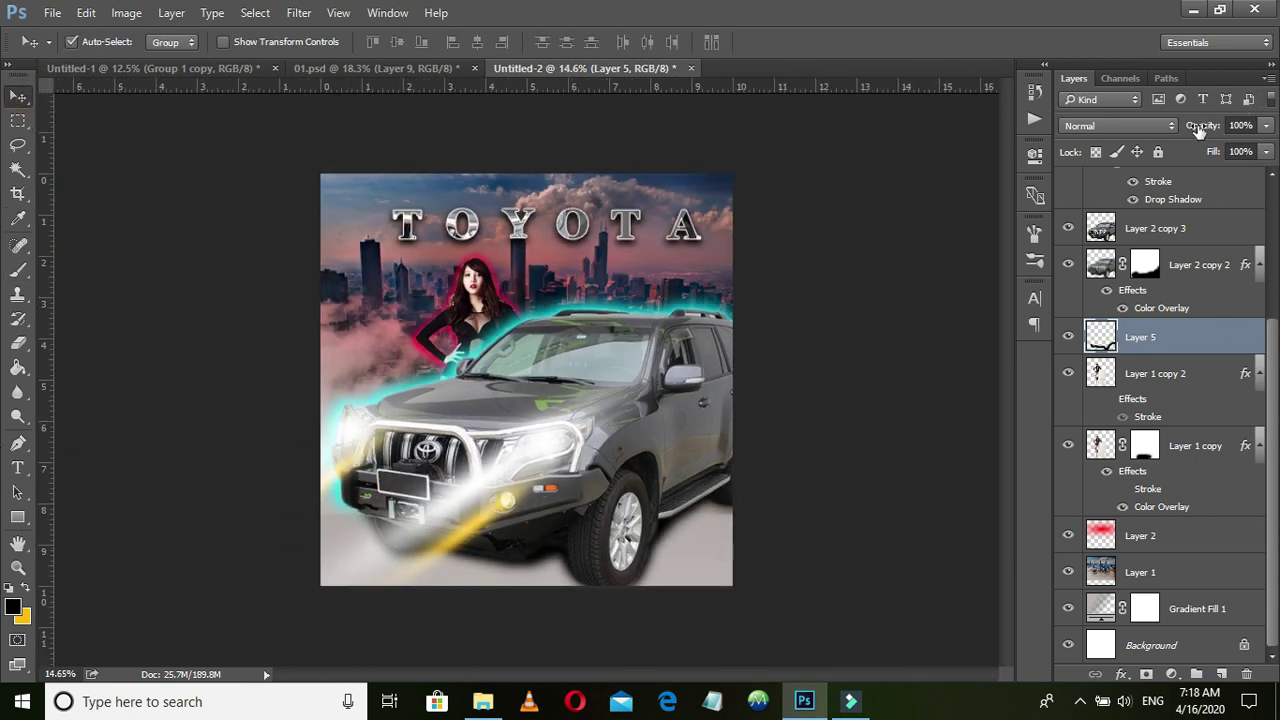
click(297, 13)
mouse_move(308, 220)
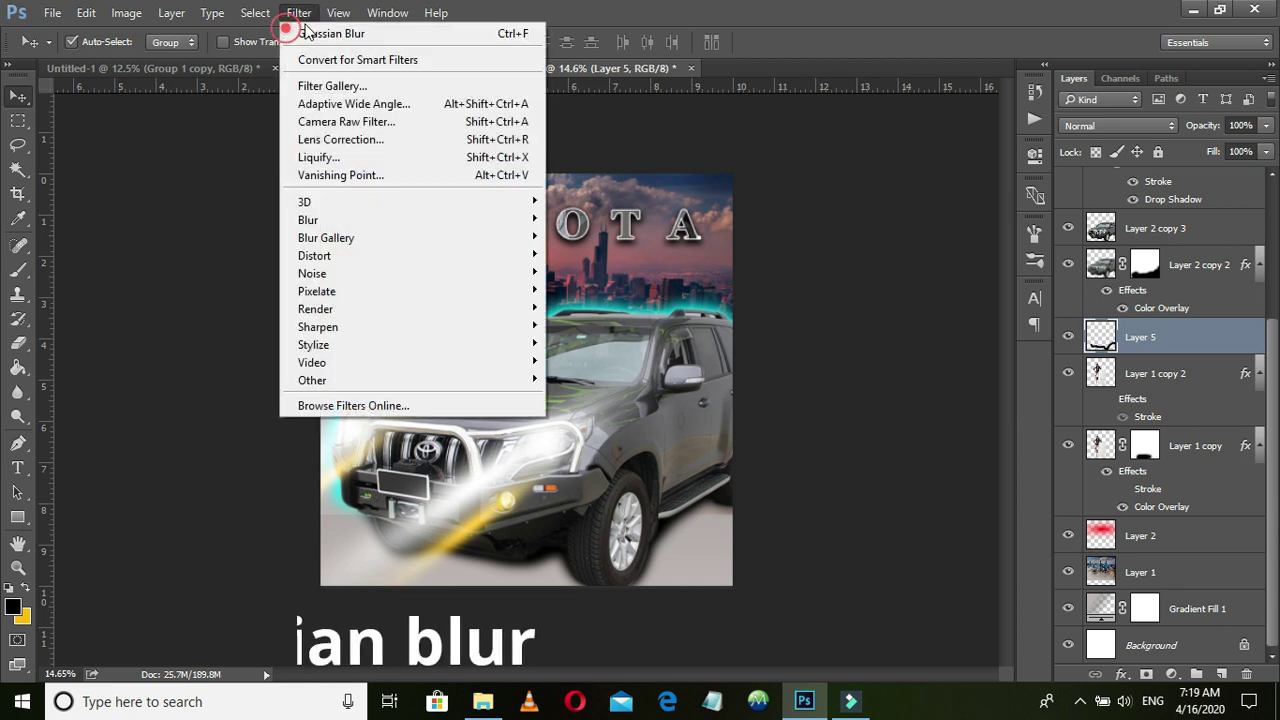
click(618, 289)
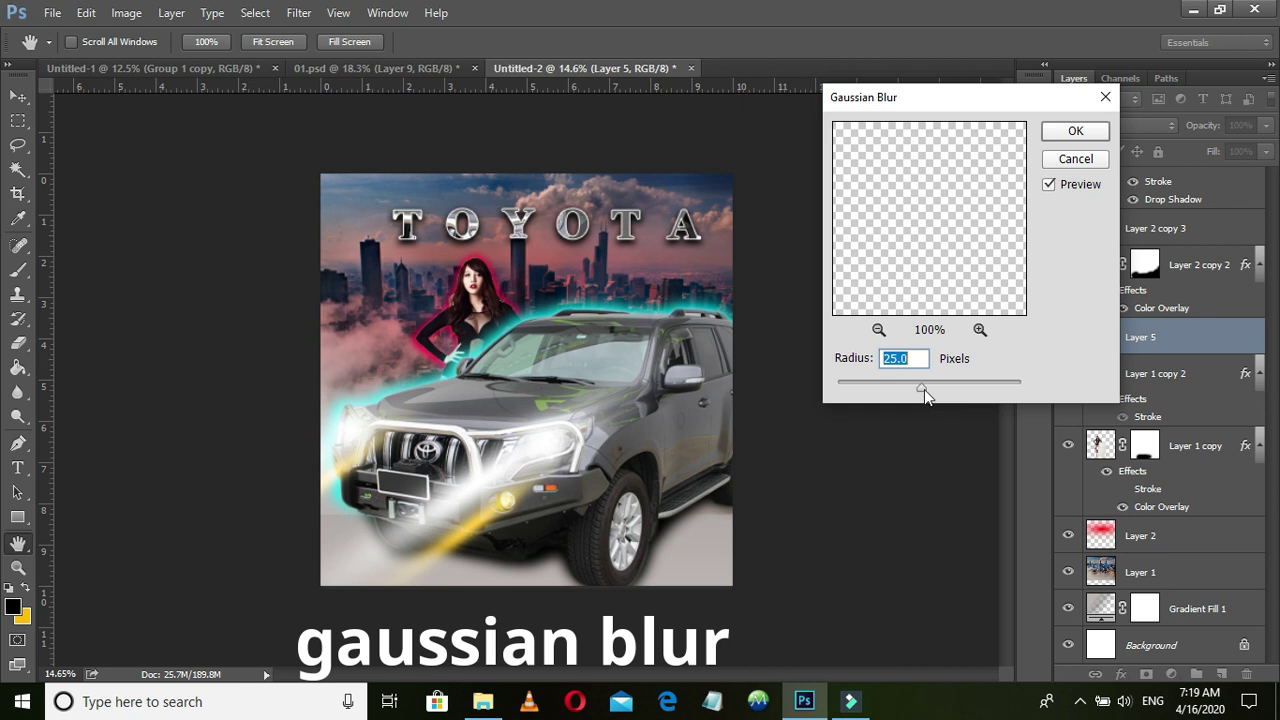
drag(921, 388, 941, 386)
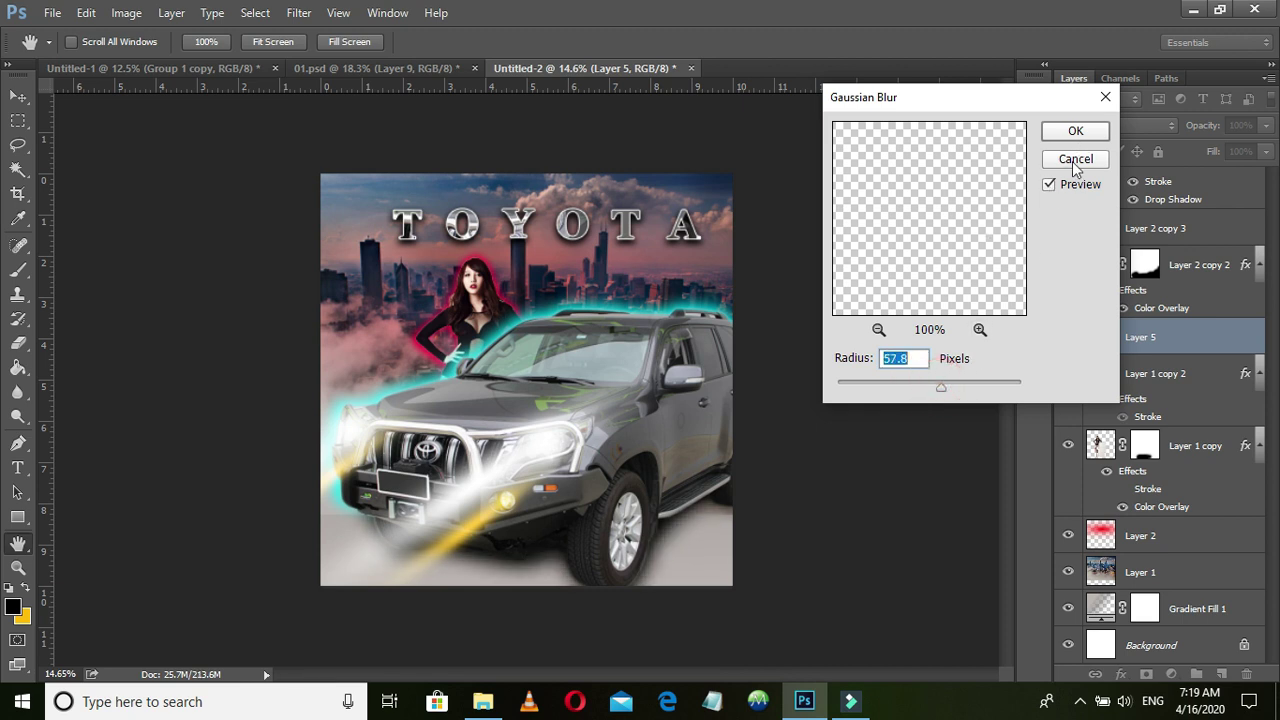
click(1076, 133)
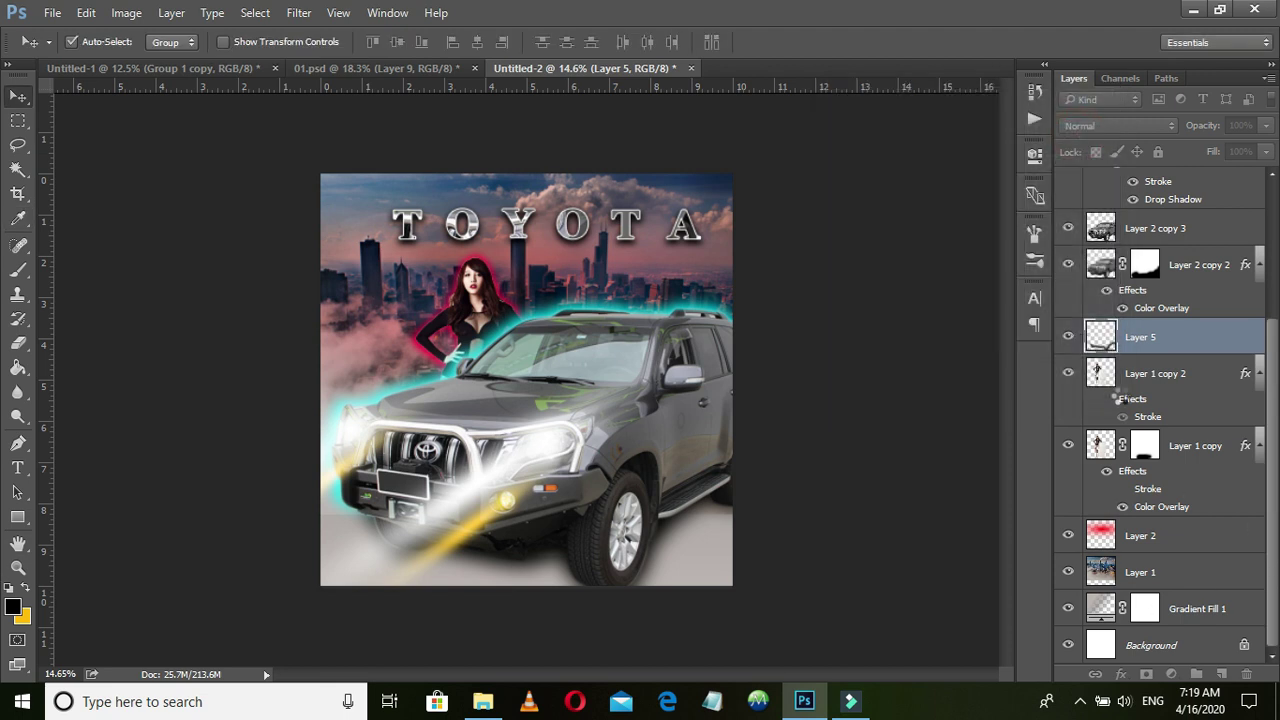
Paint a dark ground shadow along the poster's bottom on a new layer
click(1184, 375)
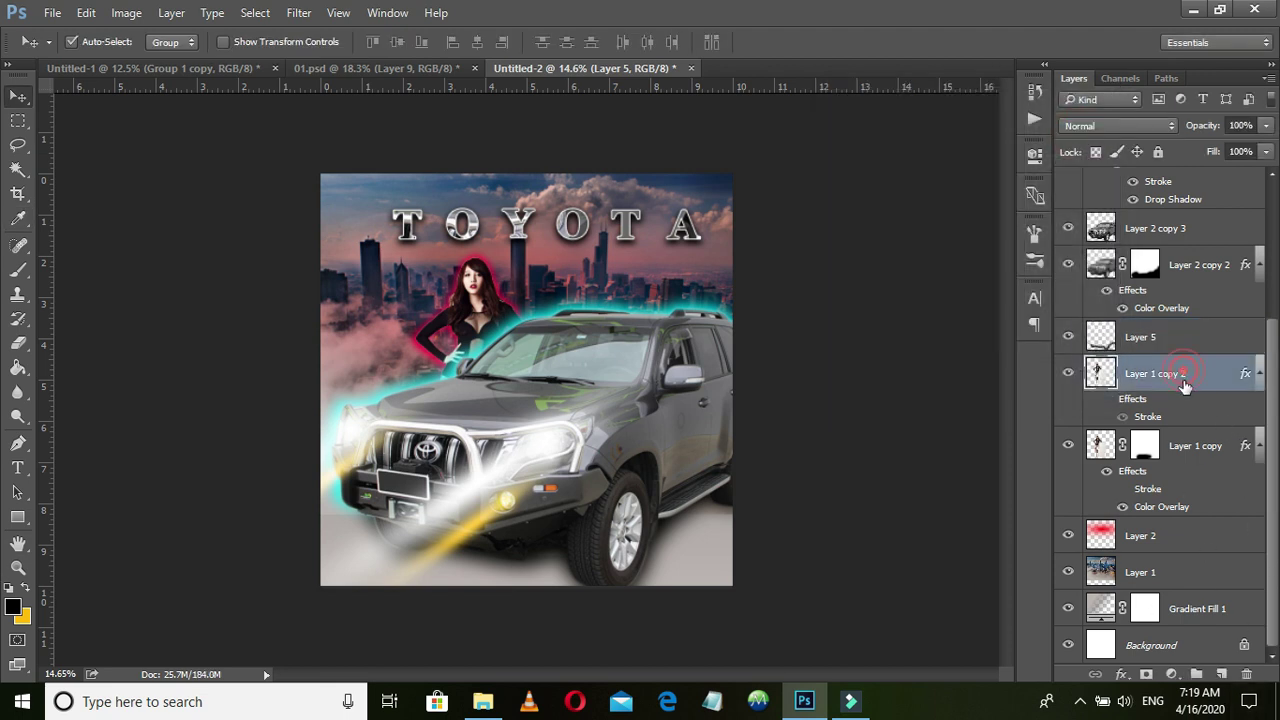
click(1220, 674)
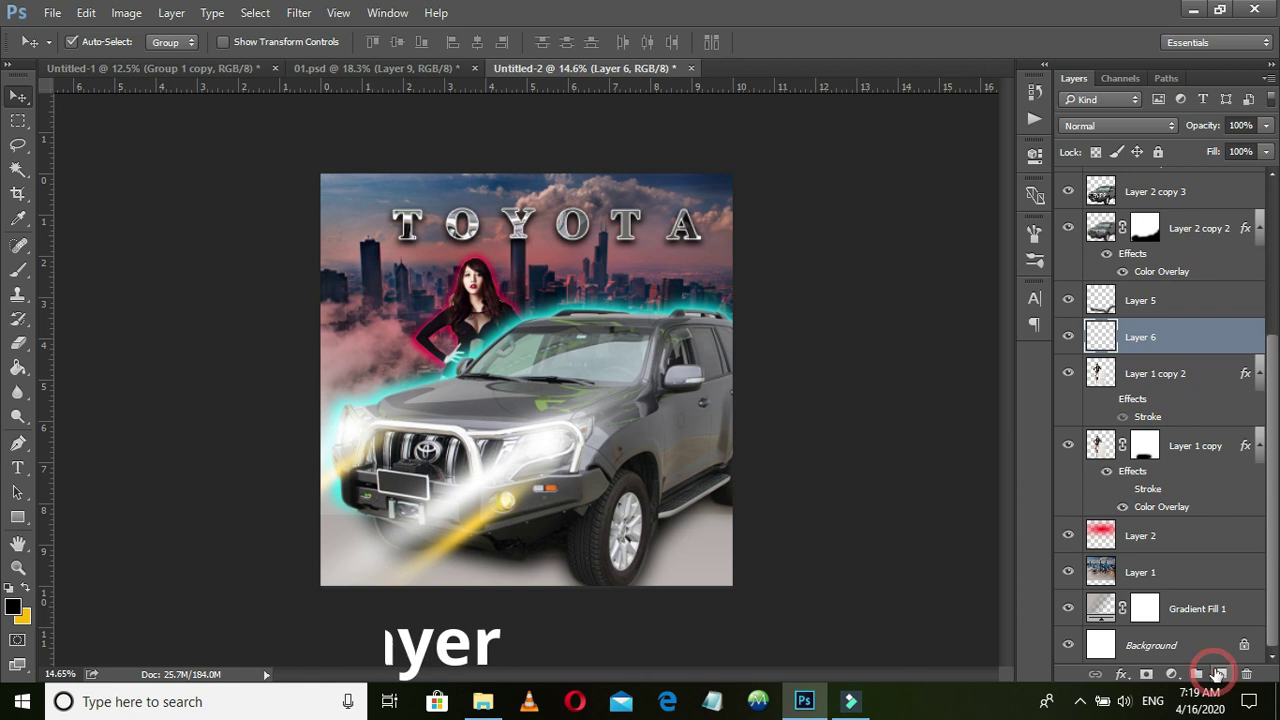
key(b)
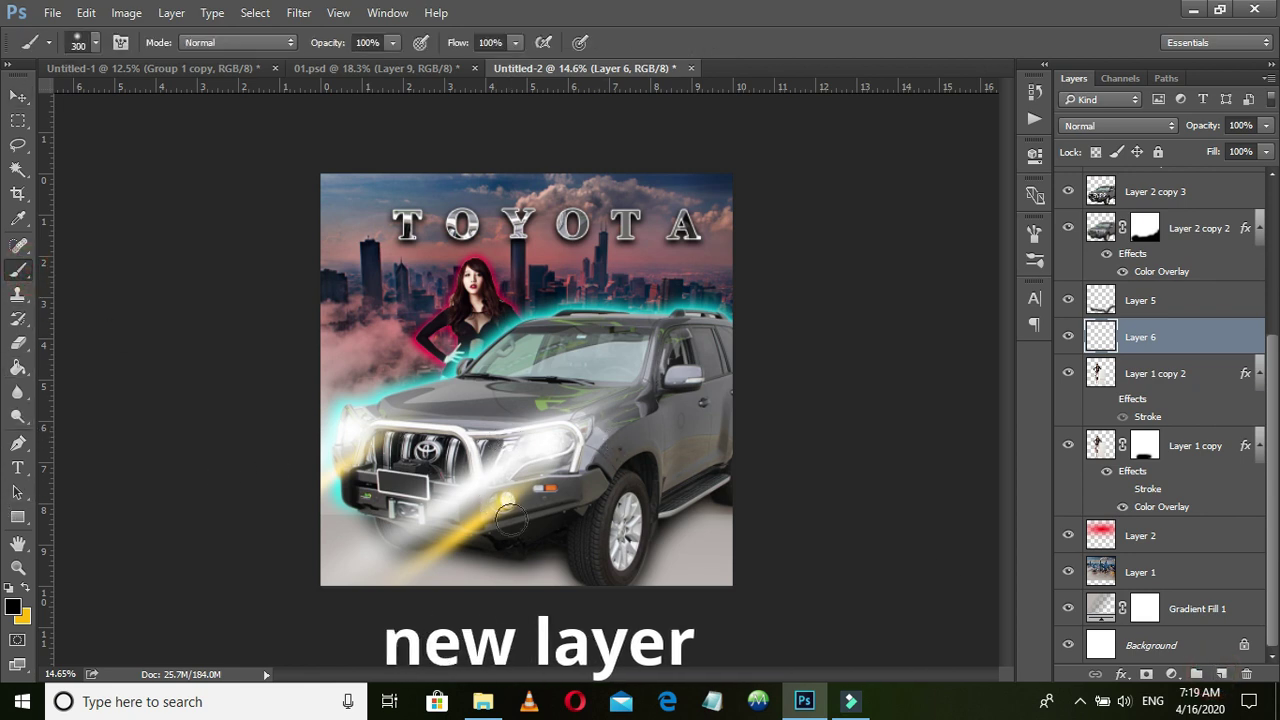
key(b)
mouse_move(337, 549)
mouse_down()
mouse_move(733, 587)
mouse_move(794, 534)
mouse_up()
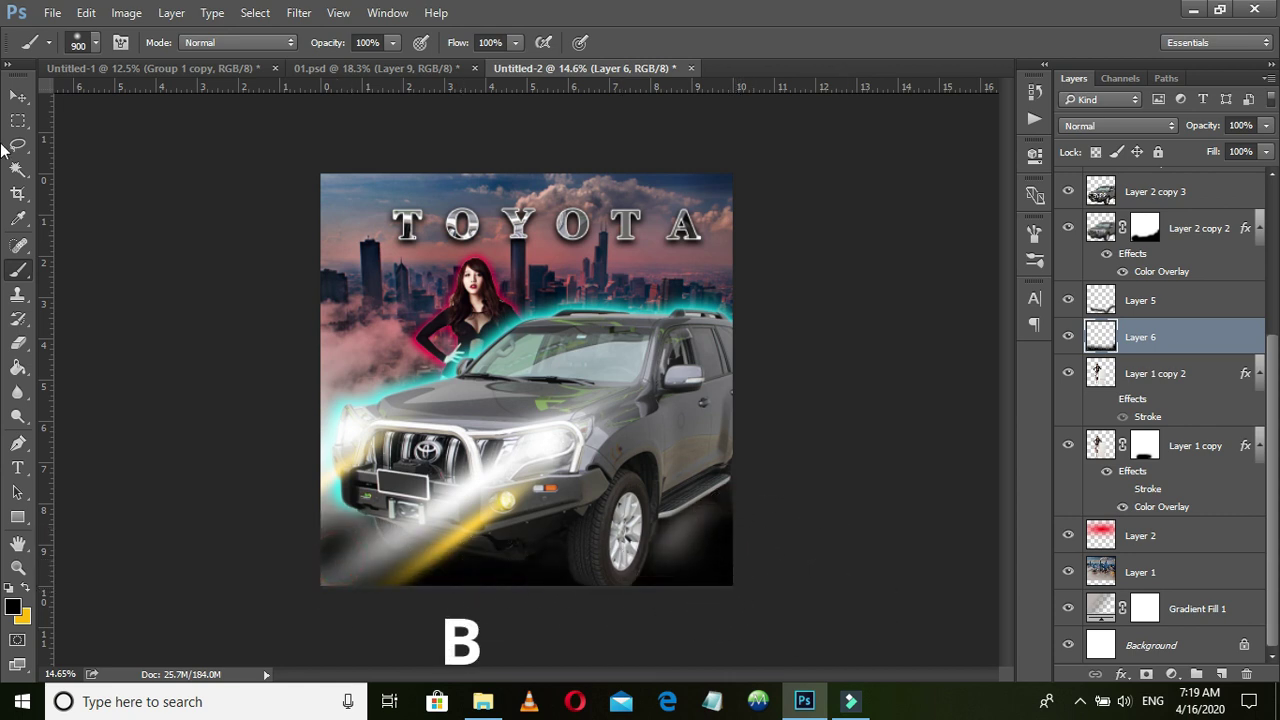
click(18, 95)
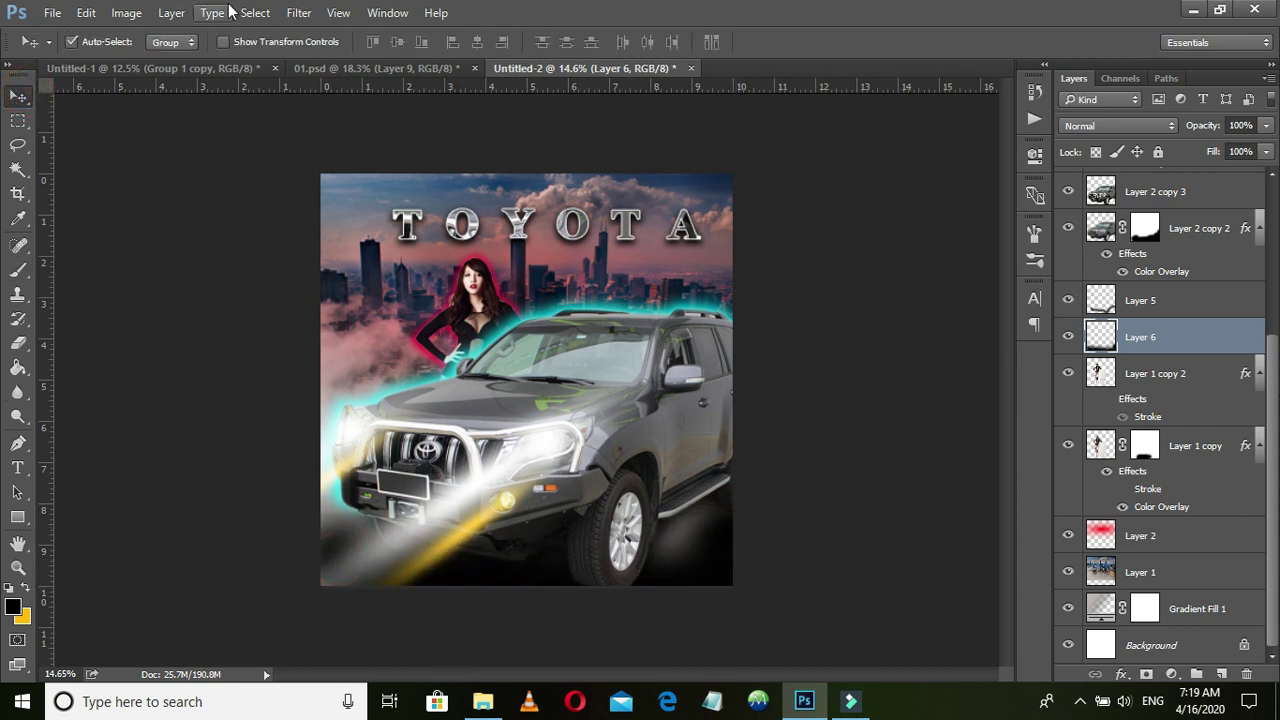
Blur the ground shadow heavily and fade Layer 6 to 84% opacity
click(299, 12)
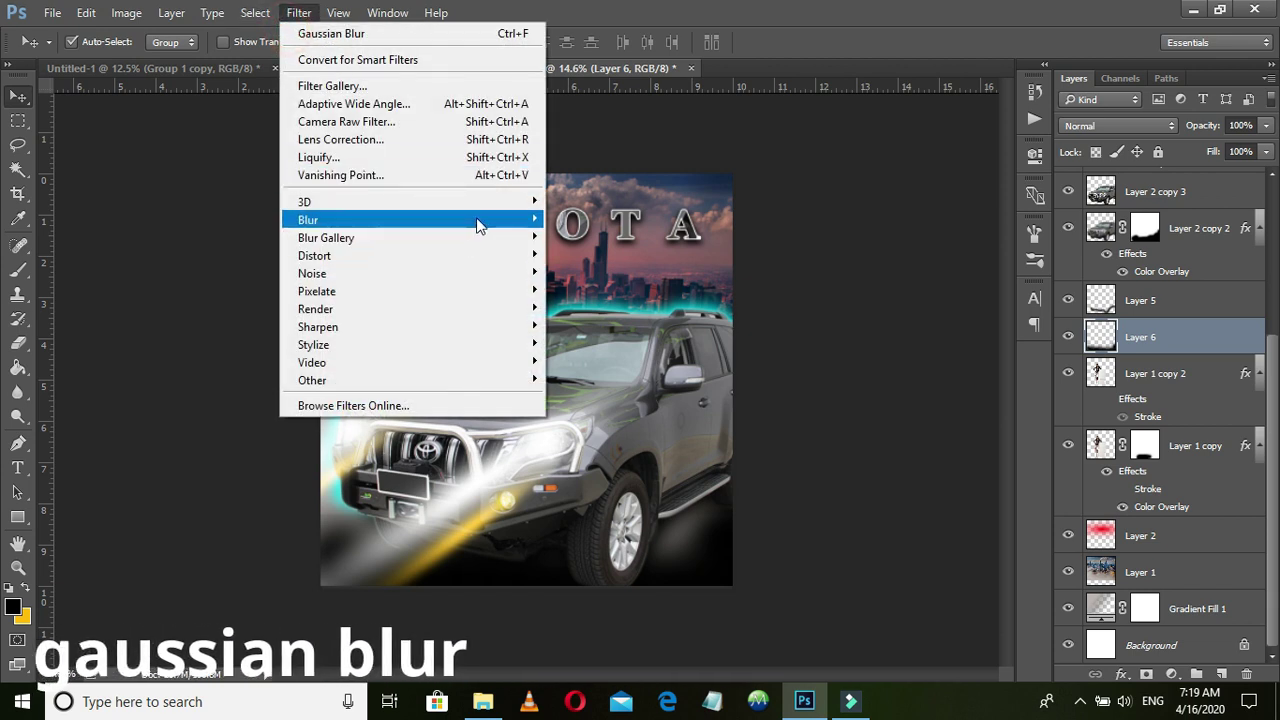
mouse_move(308, 220)
click(620, 292)
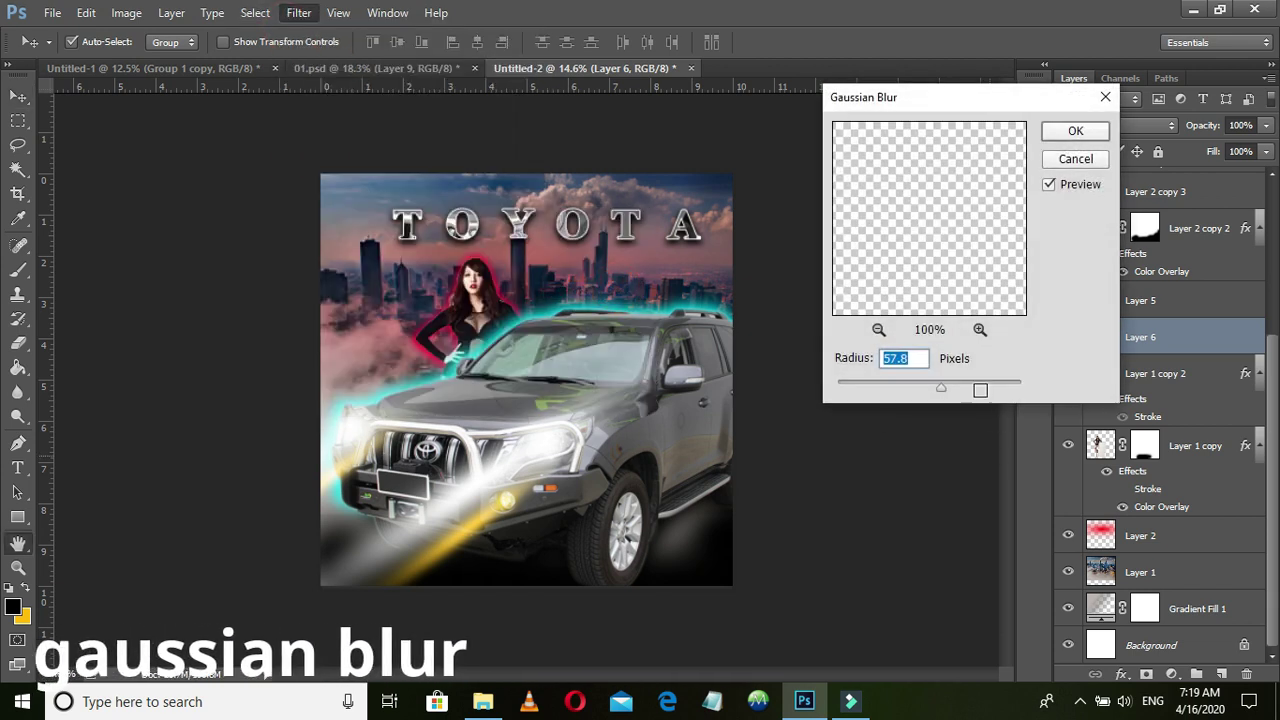
click(971, 382)
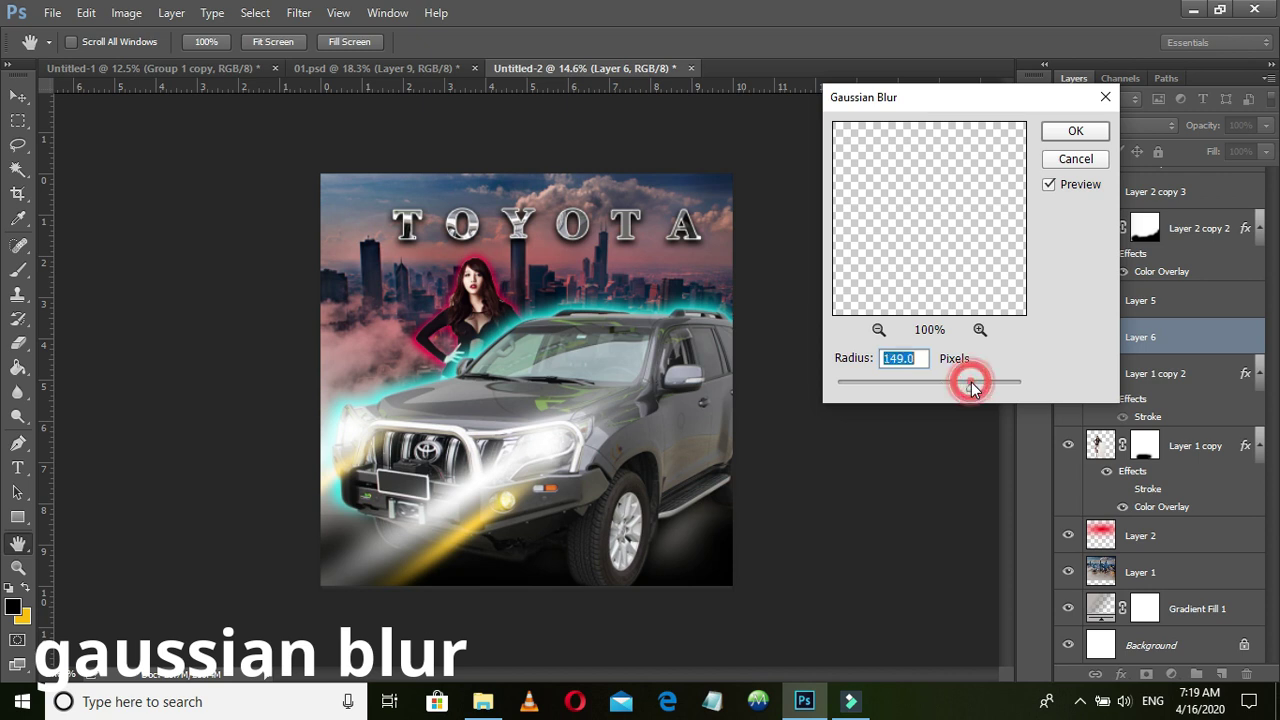
click(993, 385)
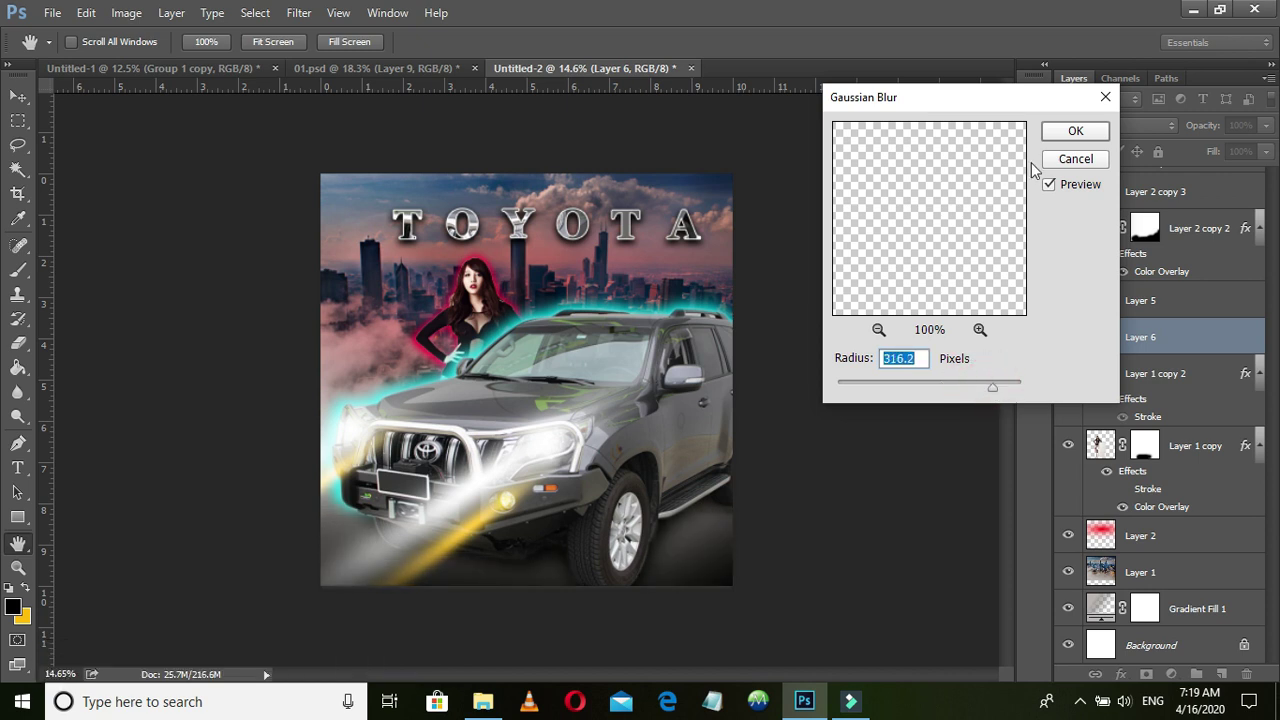
click(1058, 133)
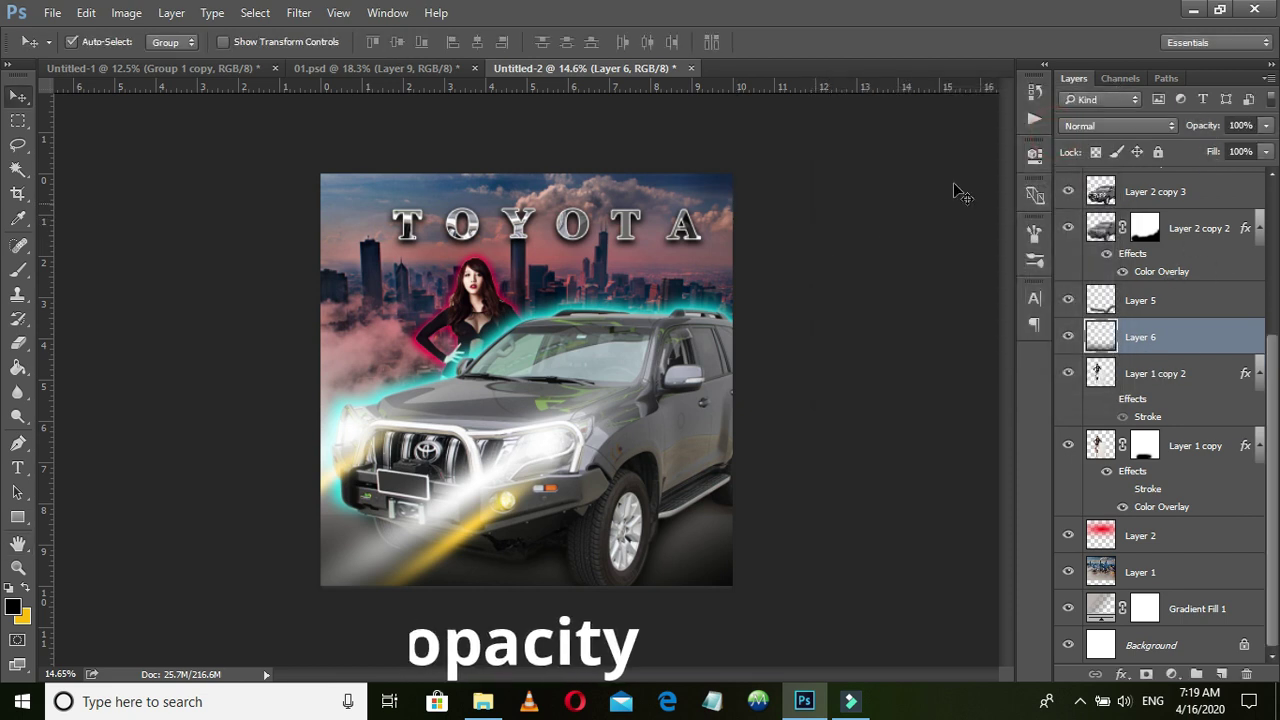
drag(1204, 128, 1193, 130)
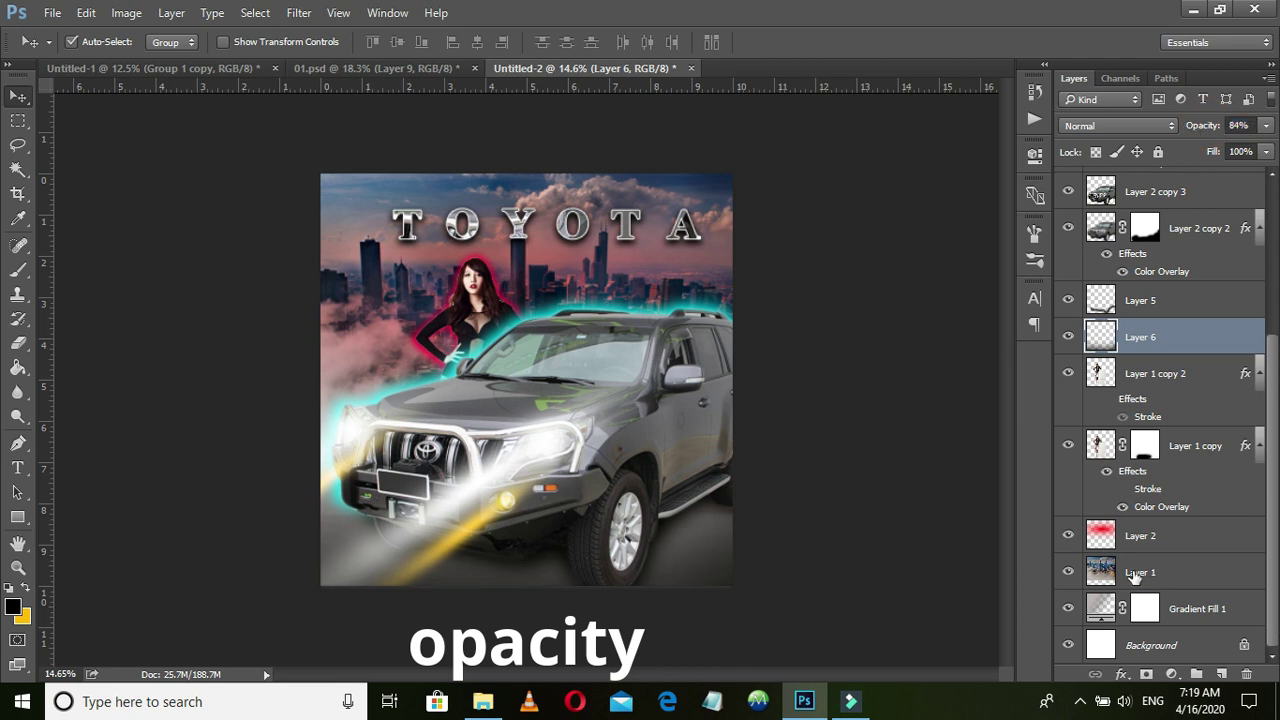
Group Layer 4 through Layer 4 copy 2 into Group 2
scroll(440, 487, up, 3)
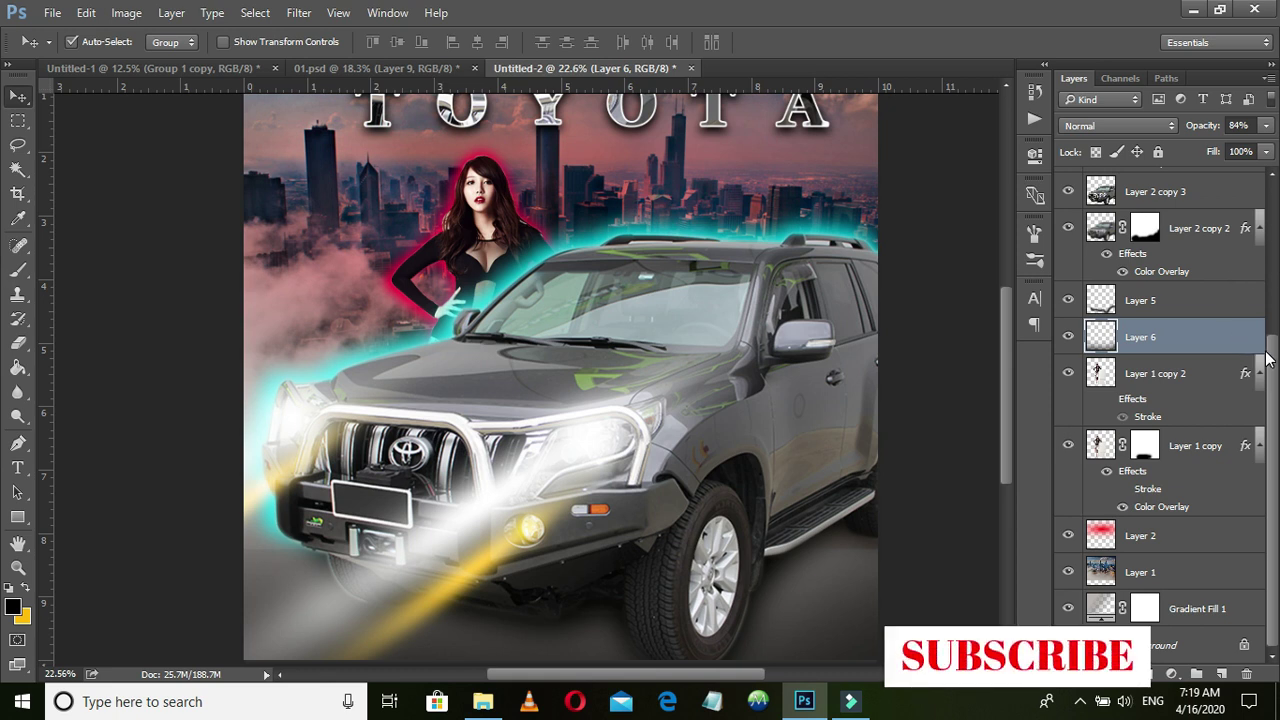
scroll(1160, 400, up, 1)
scroll(1160, 400, up, 4)
scroll(1160, 400, up, 2)
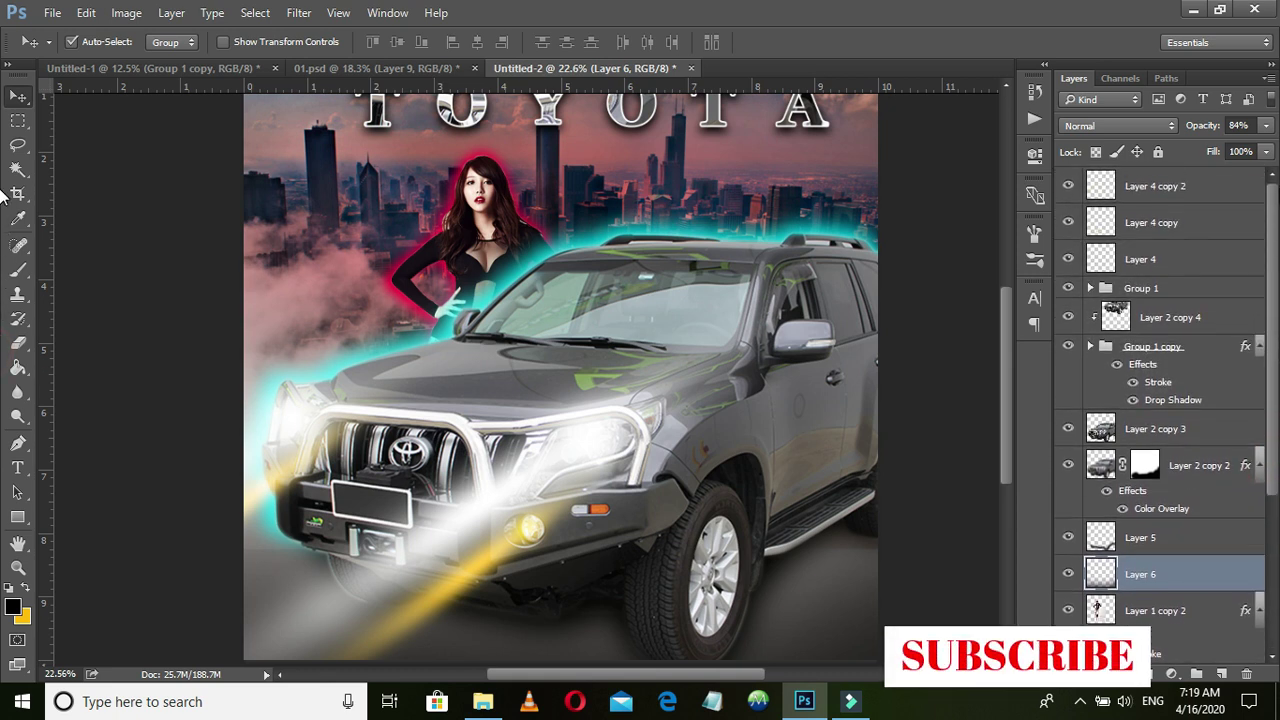
click(1185, 262)
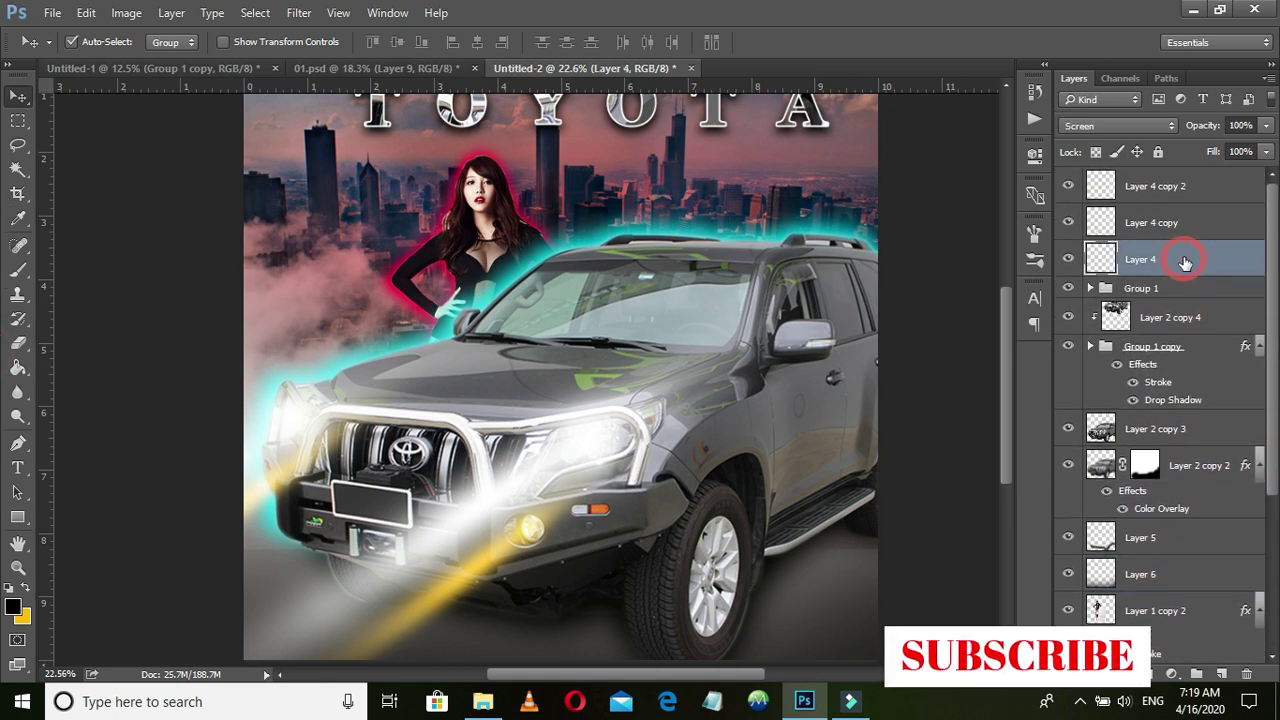
shift+click(1183, 200)
key(ctrl+g)
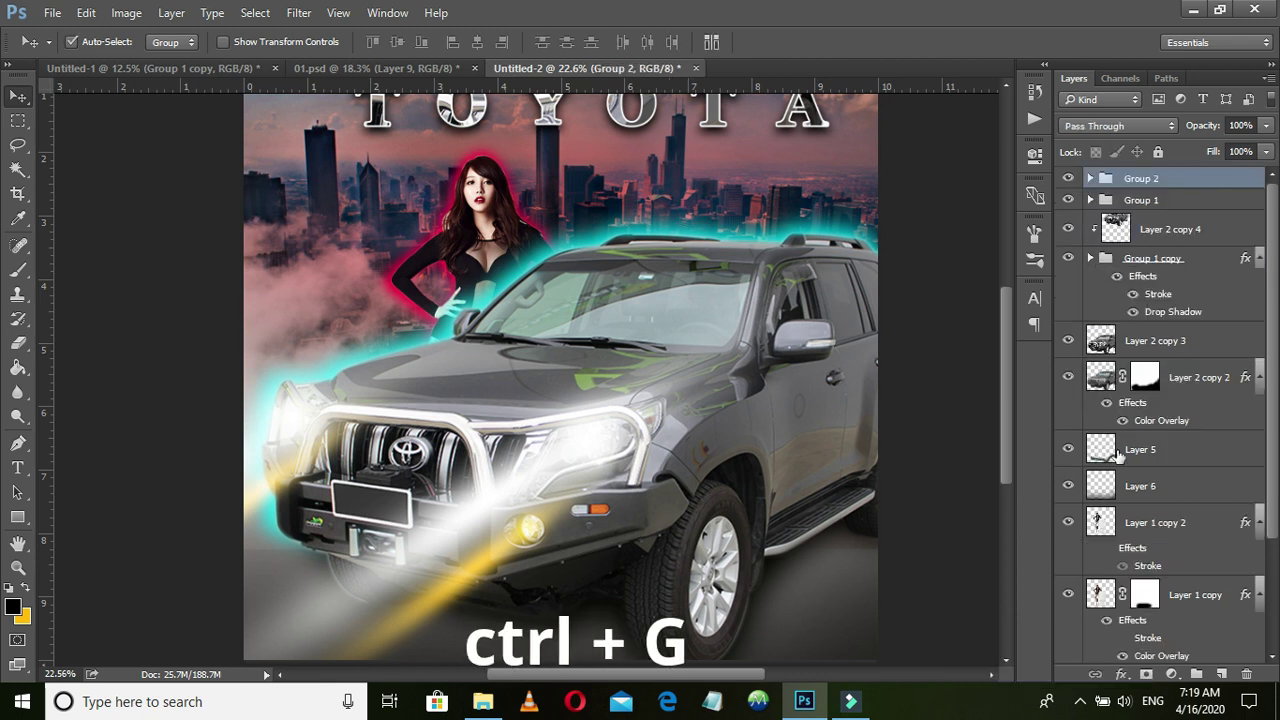
Add an empty Layer 7 at the top of the stack
scroll(776, 530, down, 1)
scroll(900, 500, down, 1)
scroll(1006, 478, down, 1)
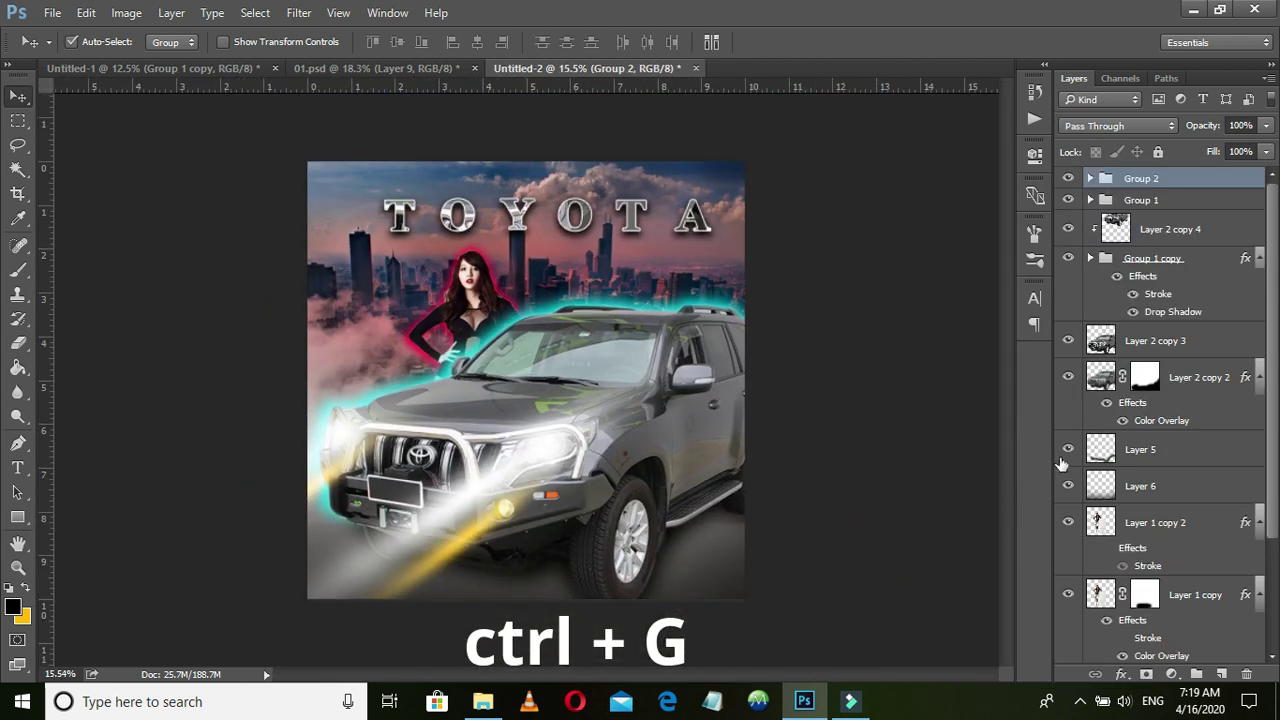
click(1221, 673)
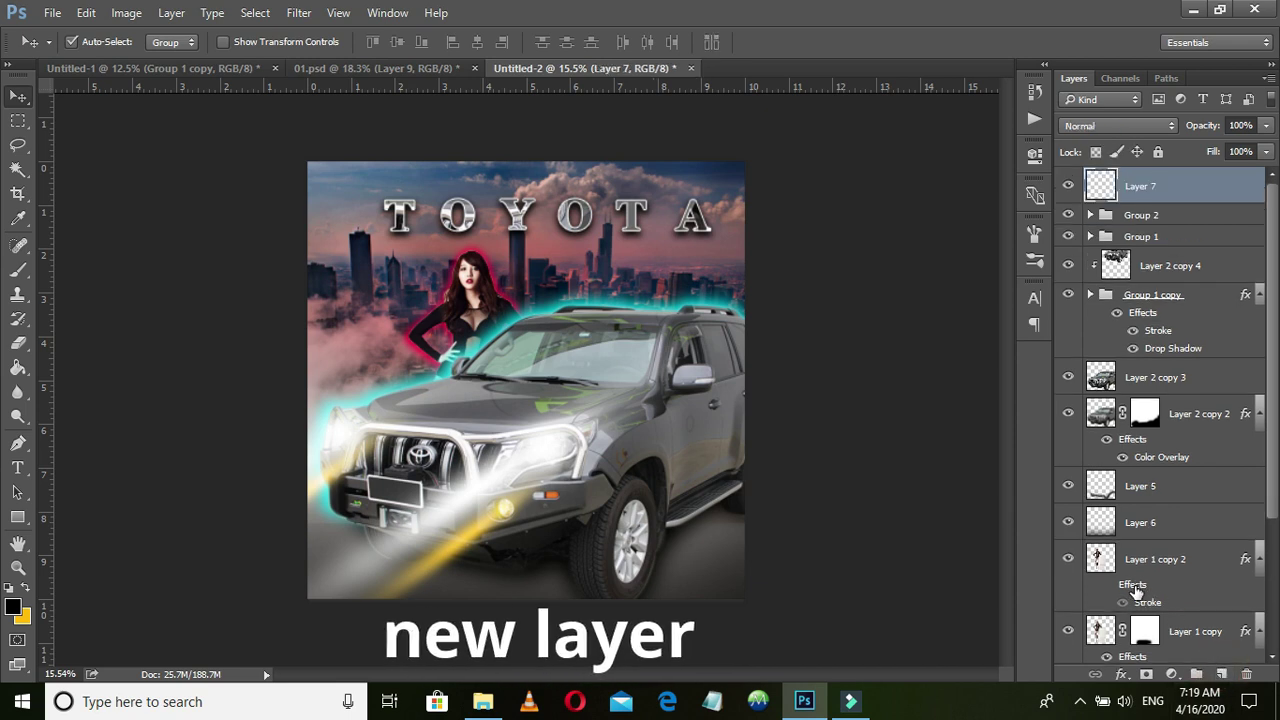
Choose the 3900 px cloud brush, test a smoke stamp, and undo it
key(b)
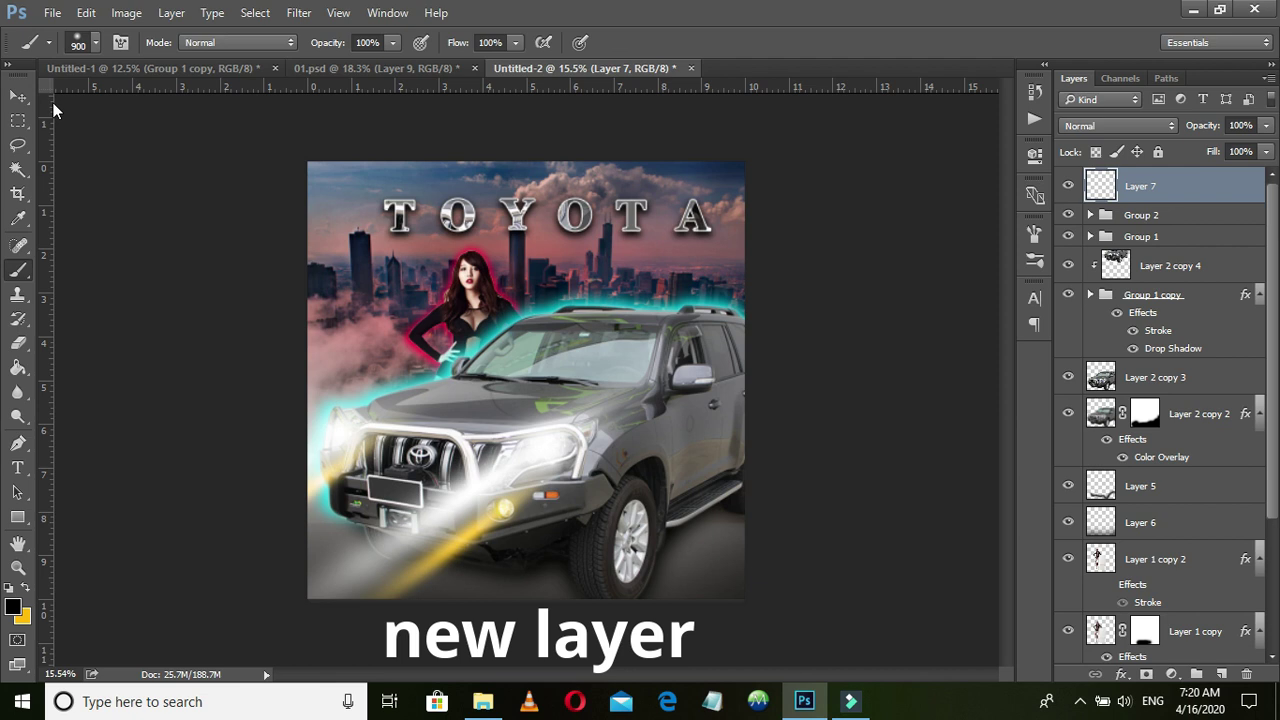
click(96, 43)
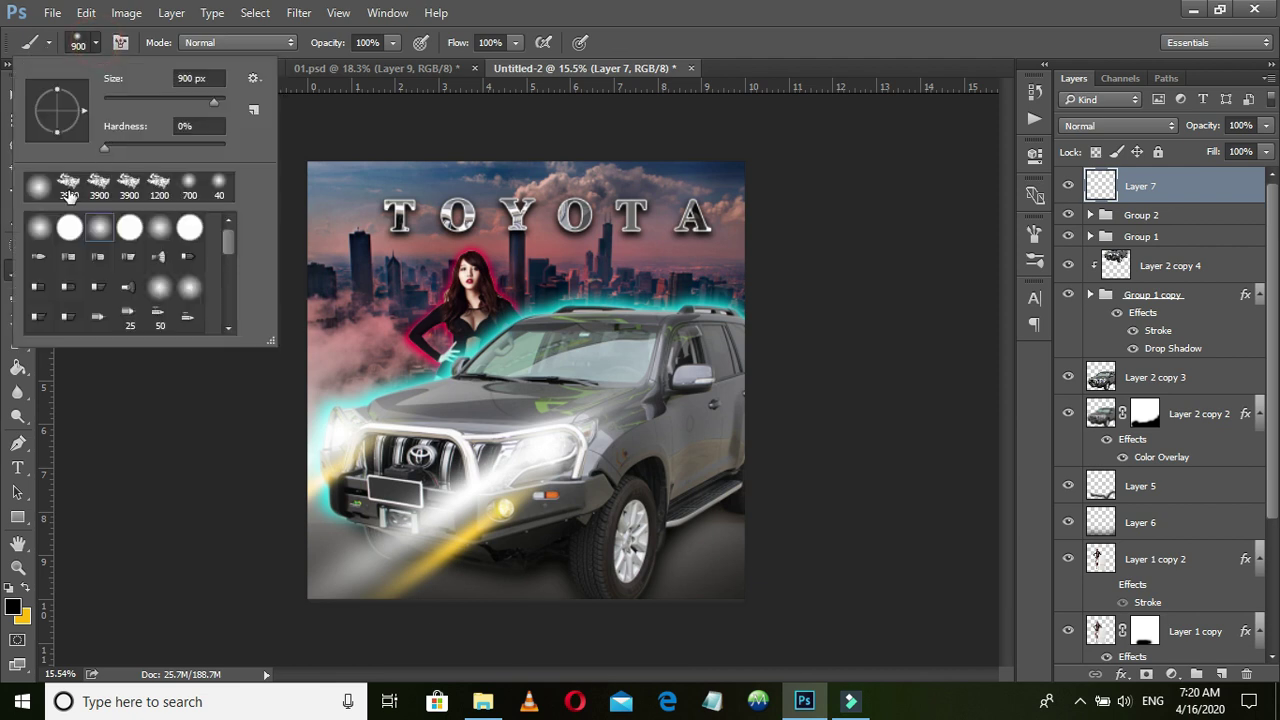
click(68, 186)
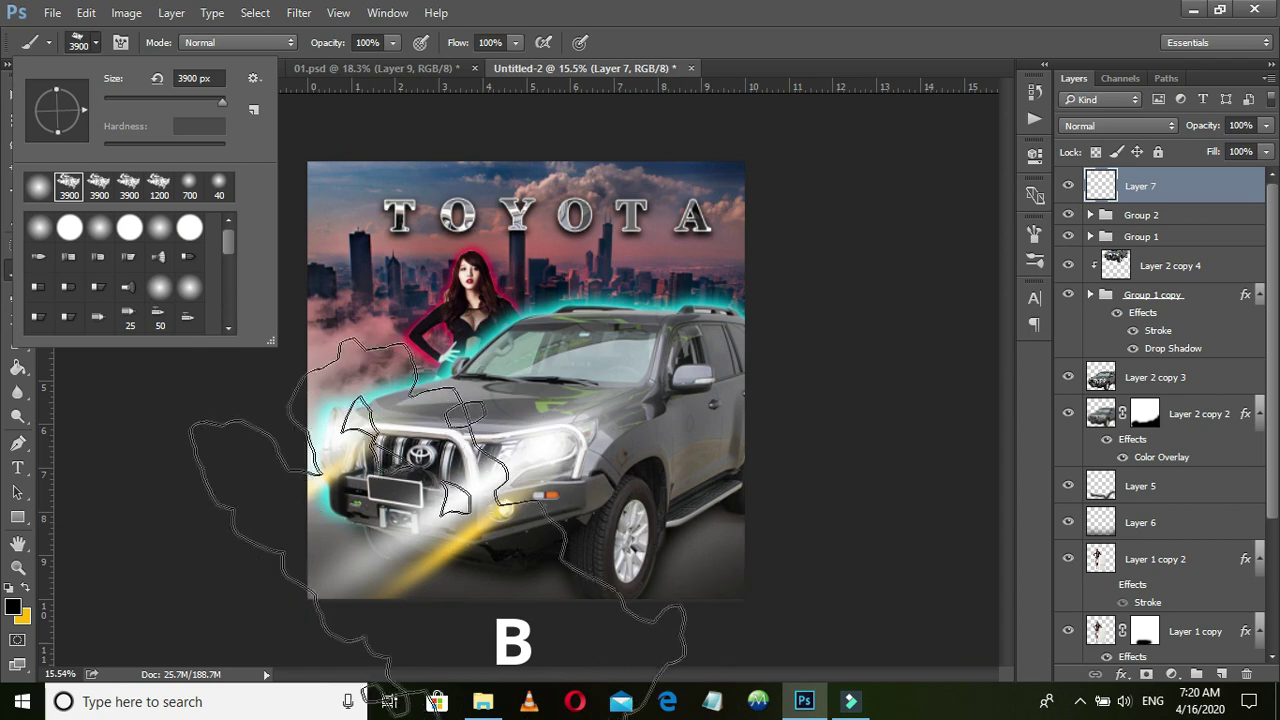
click(366, 528)
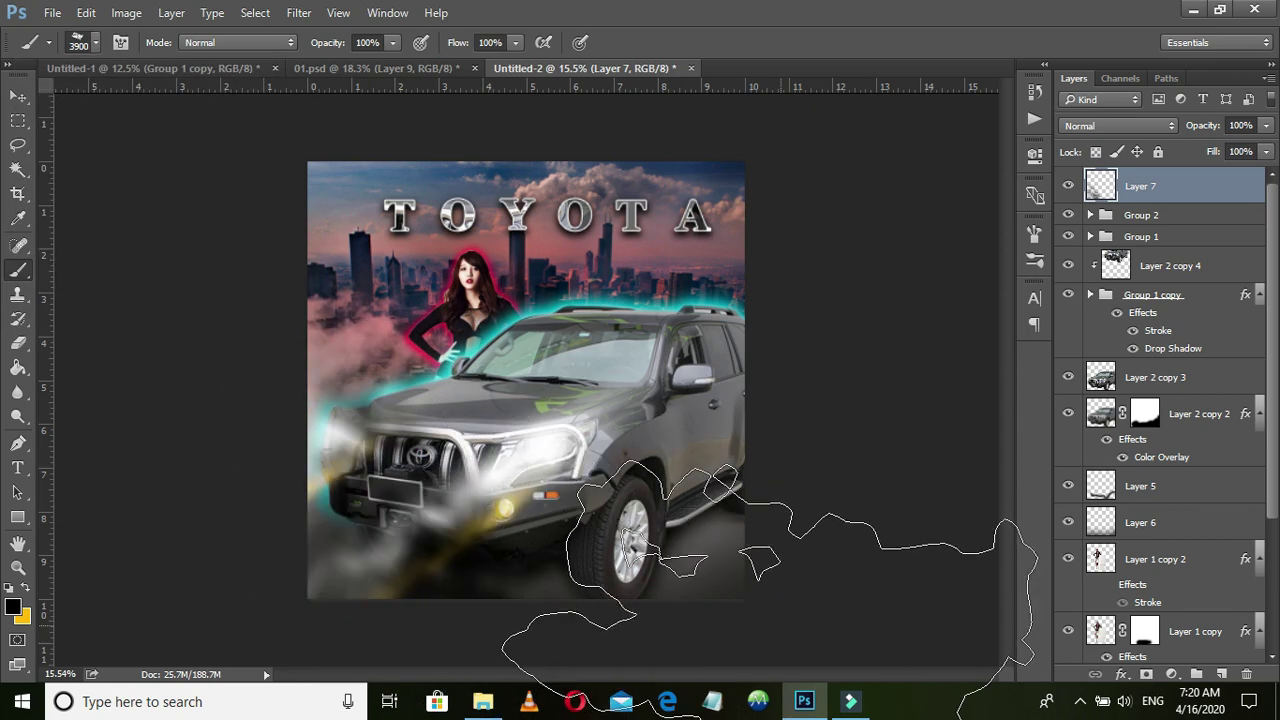
key(ctrl+z)
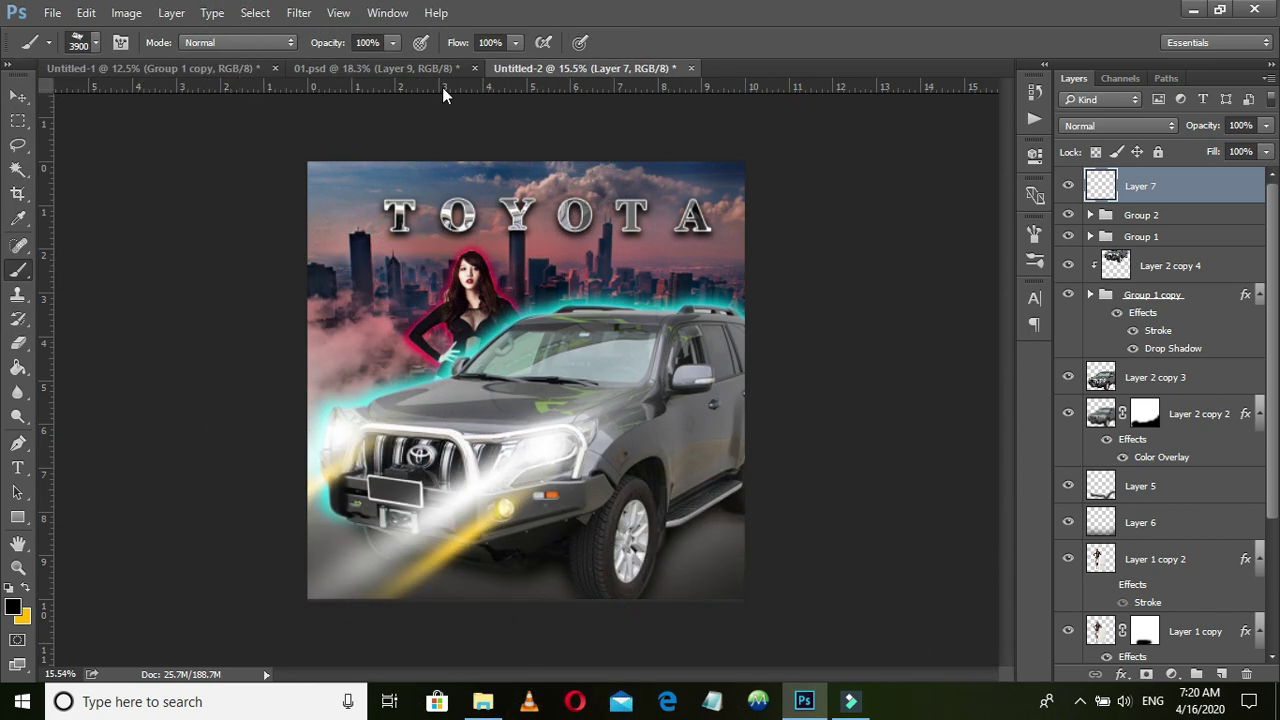
Paint blue-grey #70719b smoke over the SUV's front and lower area
click(22, 615)
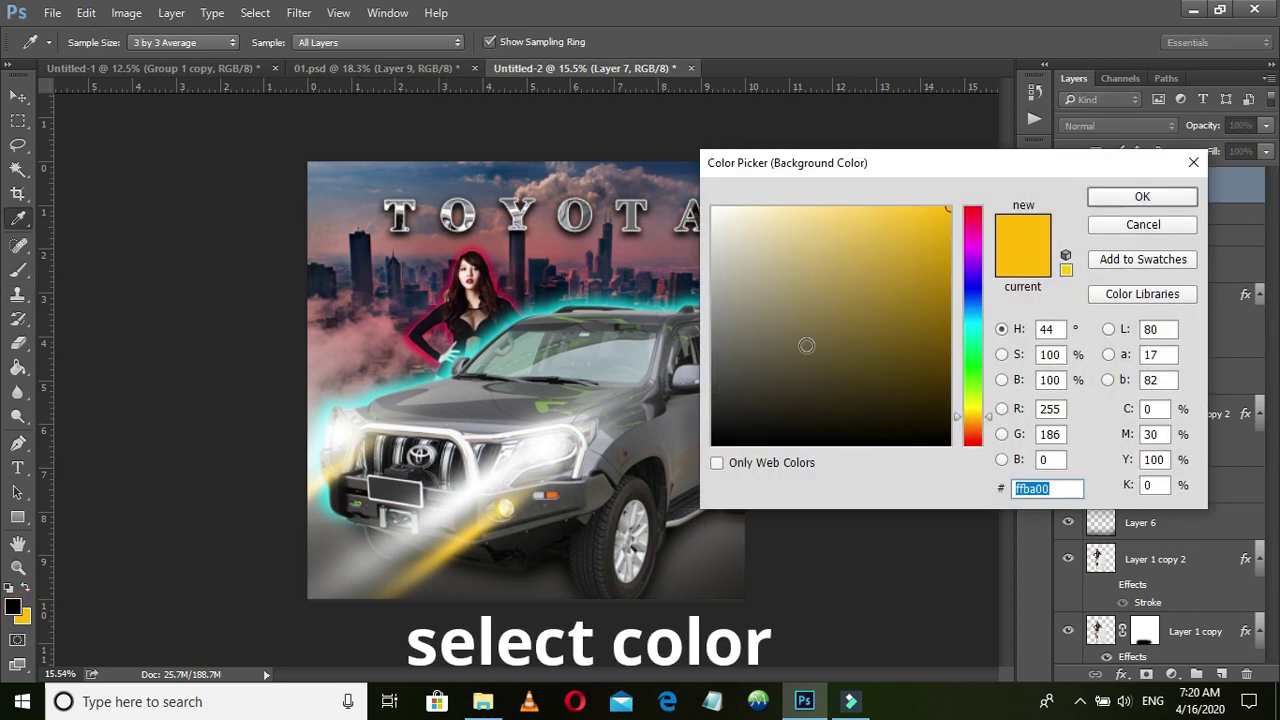
click(974, 313)
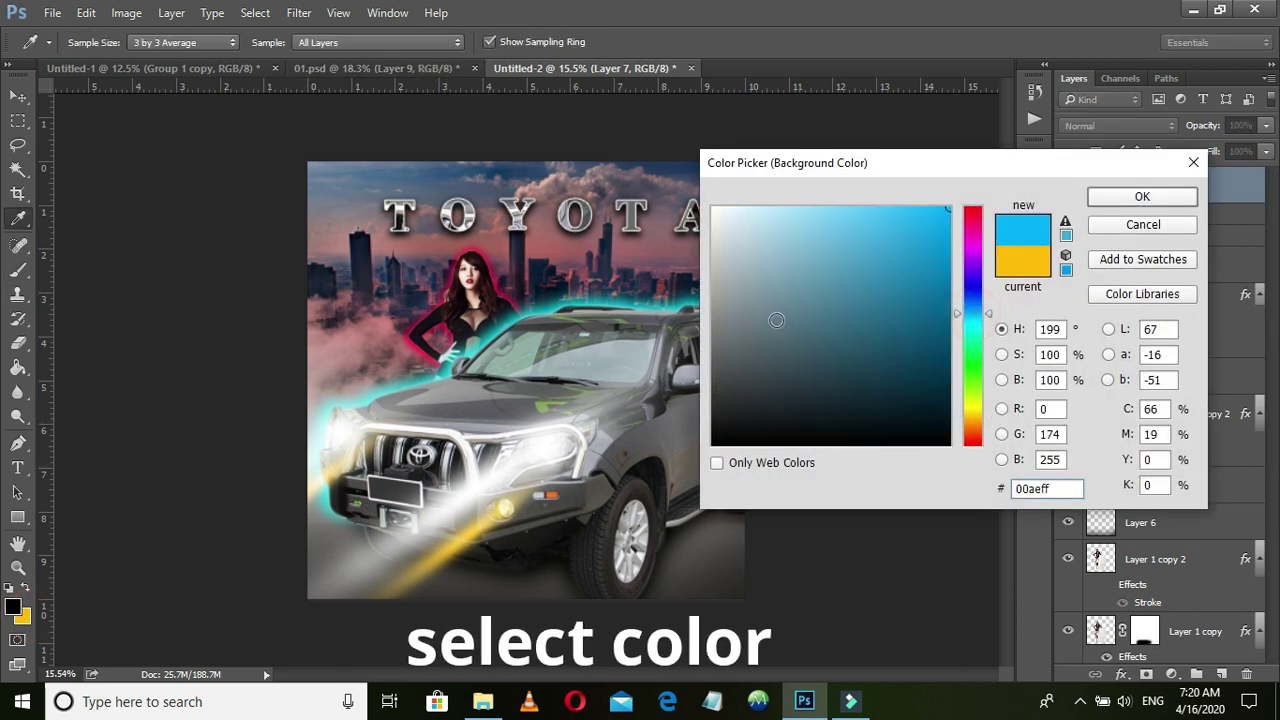
click(976, 288)
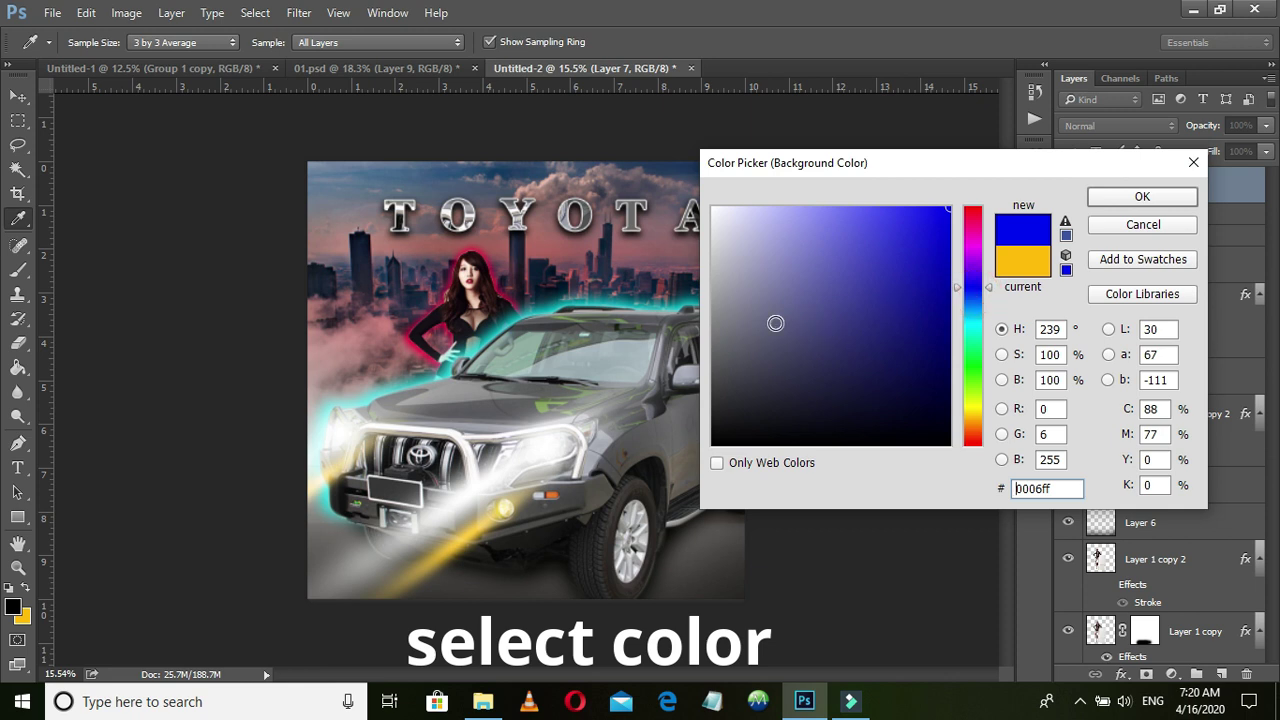
drag(776, 323, 778, 300)
click(1143, 197)
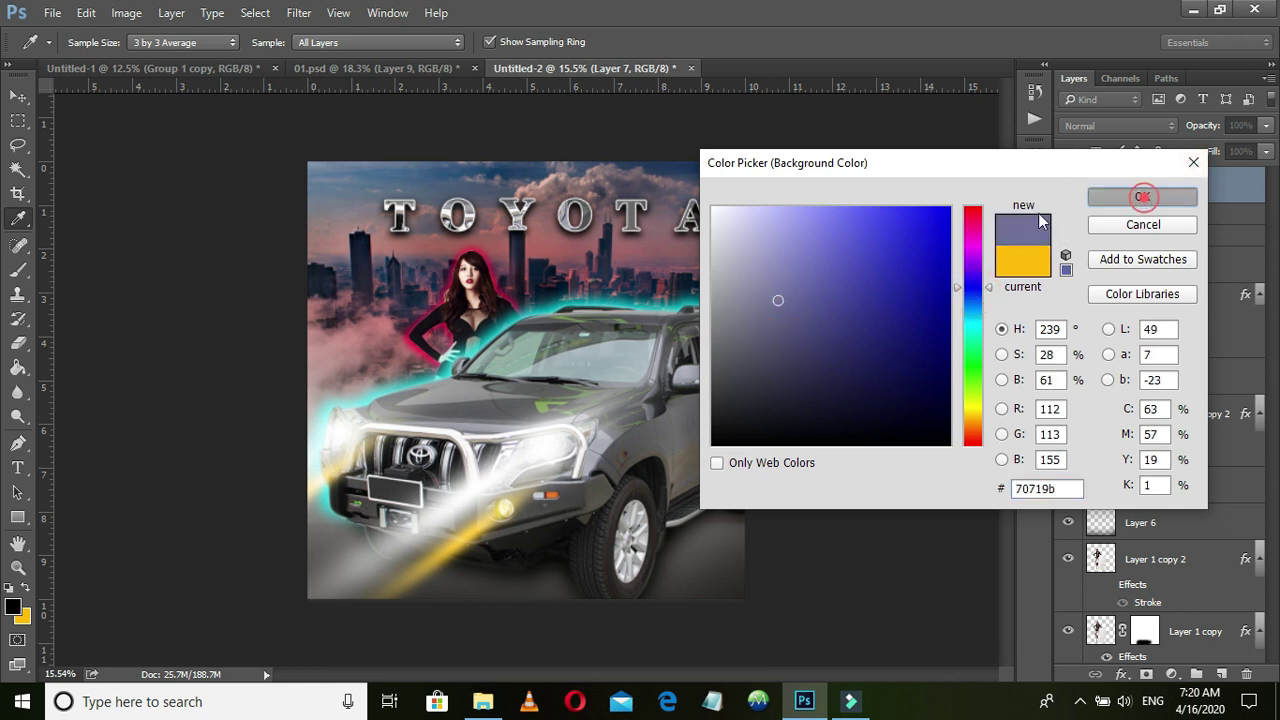
click(25, 587)
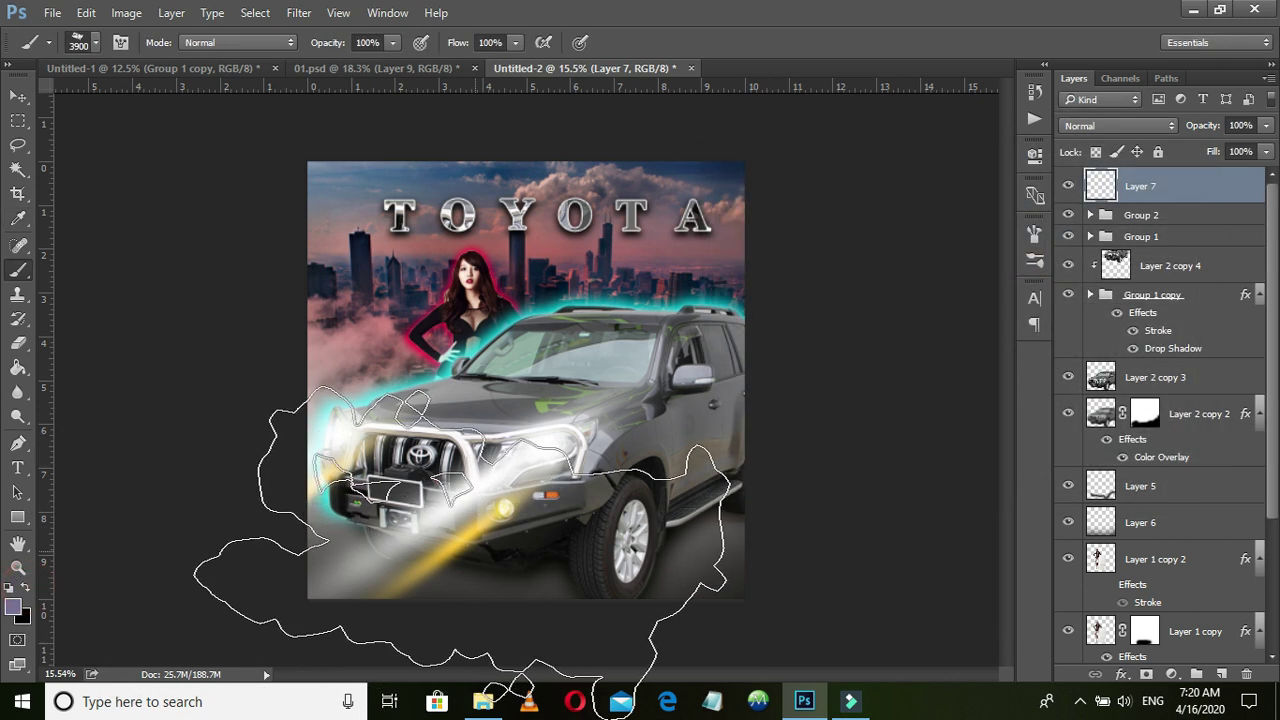
mouse_move(428, 517)
mouse_down()
mouse_move(700, 560)
mouse_move(760, 540)
mouse_move(850, 565)
mouse_up()
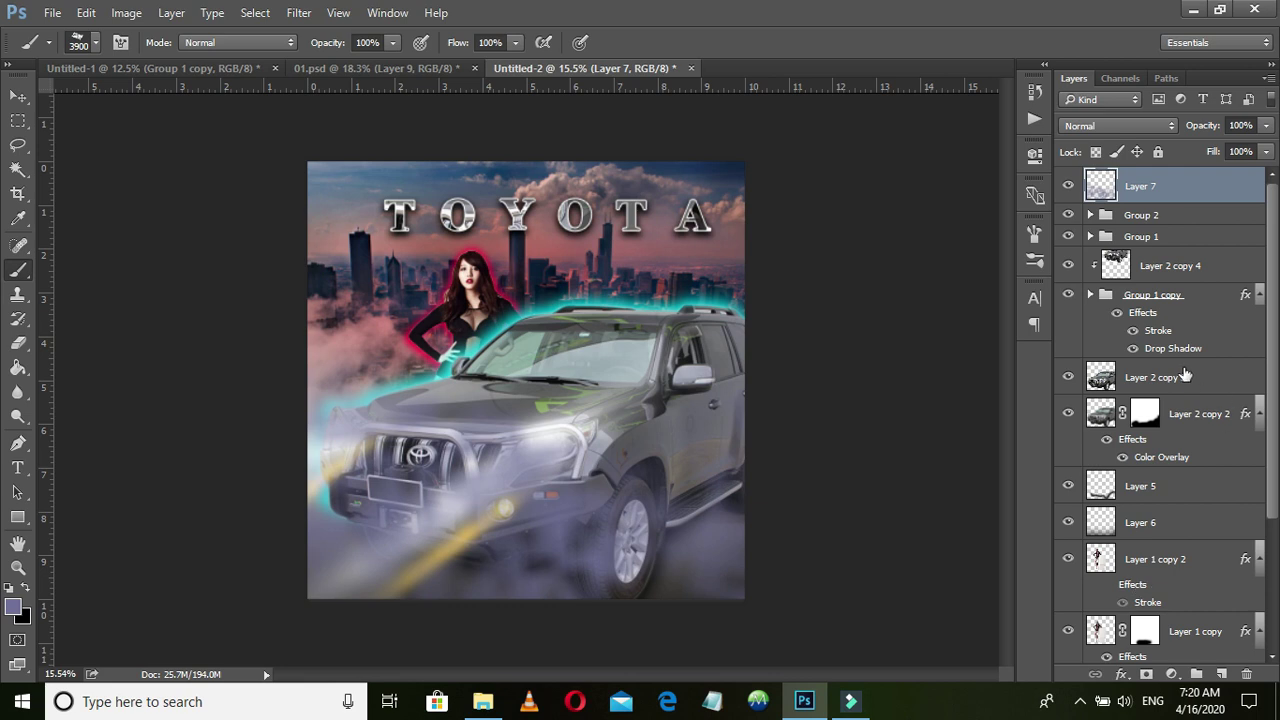
click(299, 12)
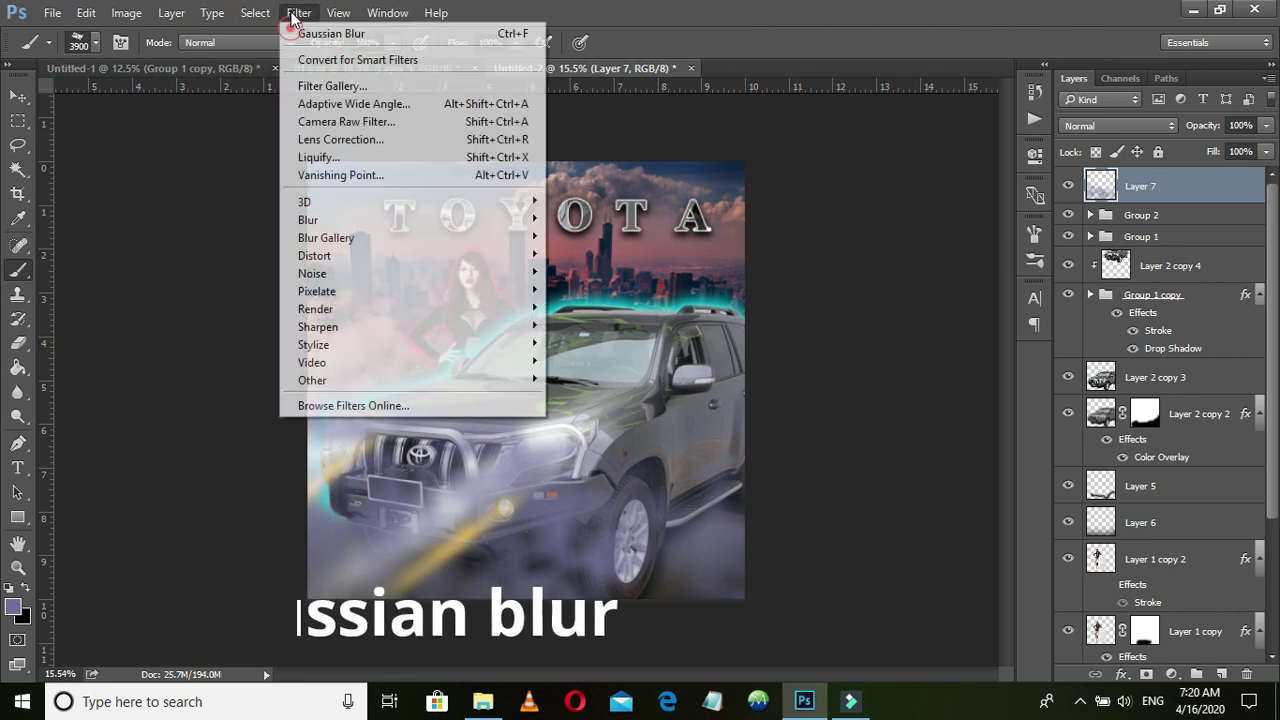
mouse_move(308, 220)
click(600, 291)
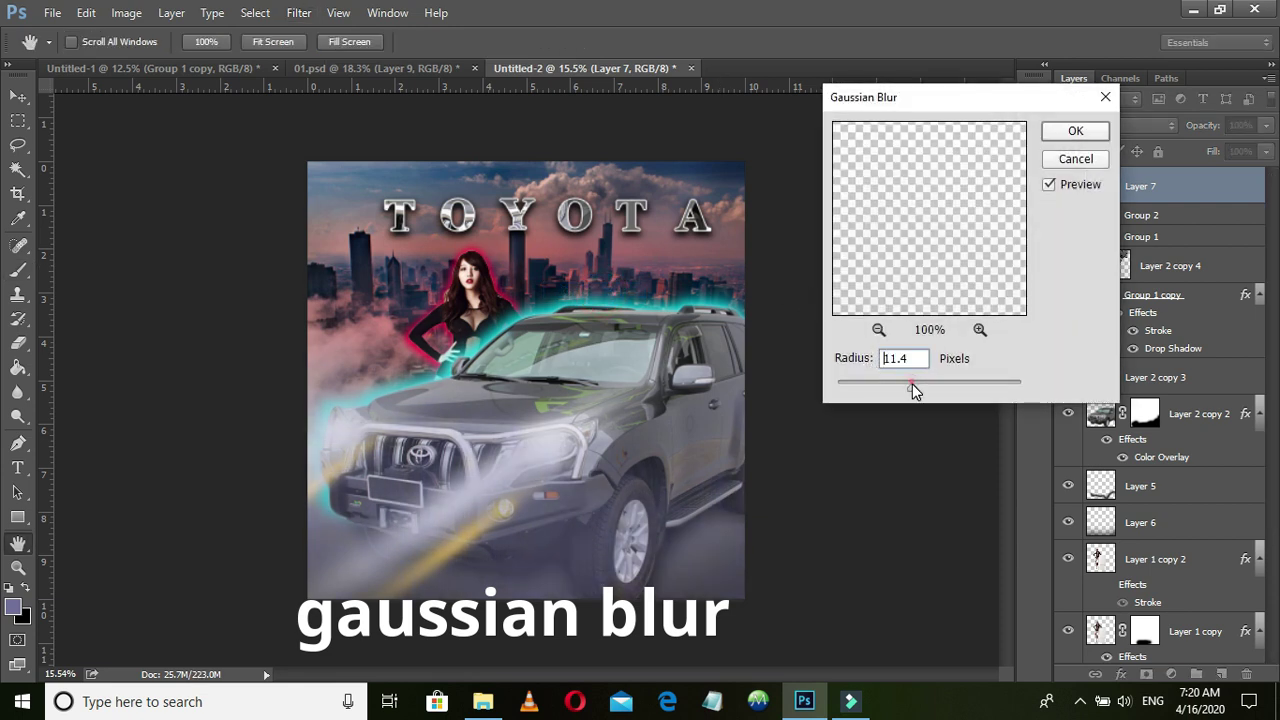
Blur Layer 7 smoke at 40.1 px, set it to 80% opacity, and move it into Group 1
drag(911, 385, 923, 385)
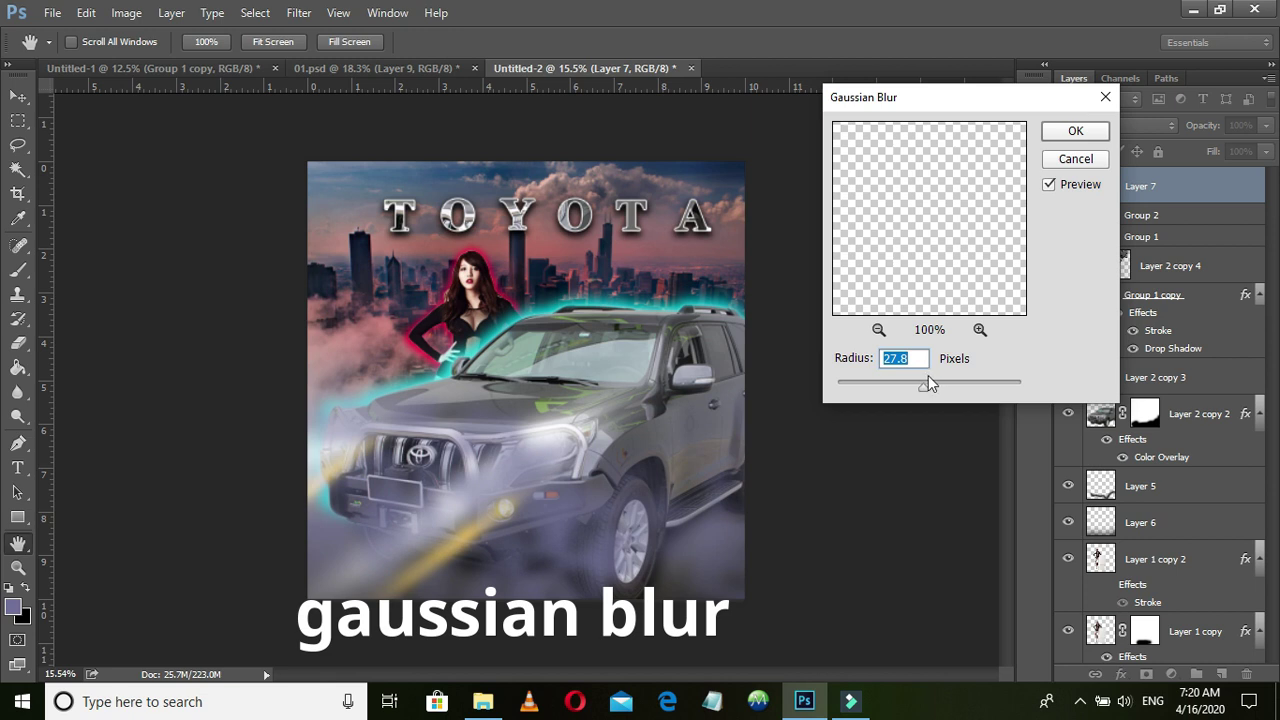
click(931, 385)
click(1073, 131)
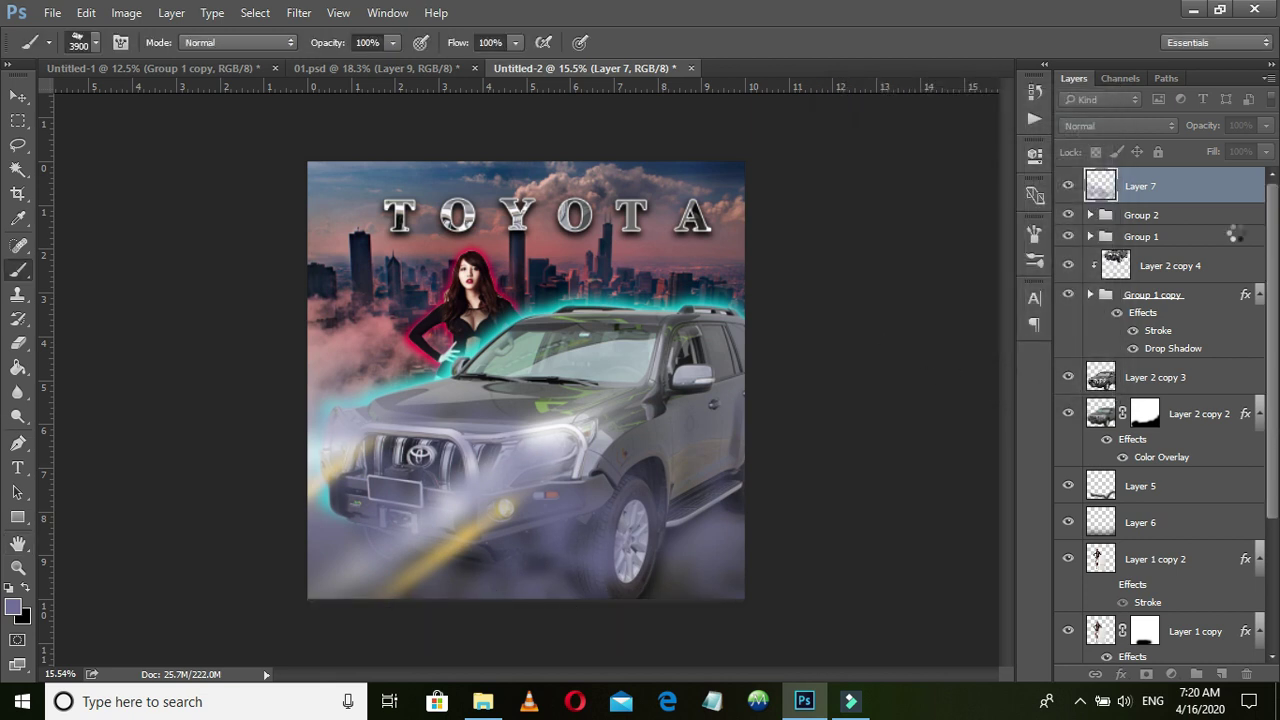
drag(1203, 126, 1188, 126)
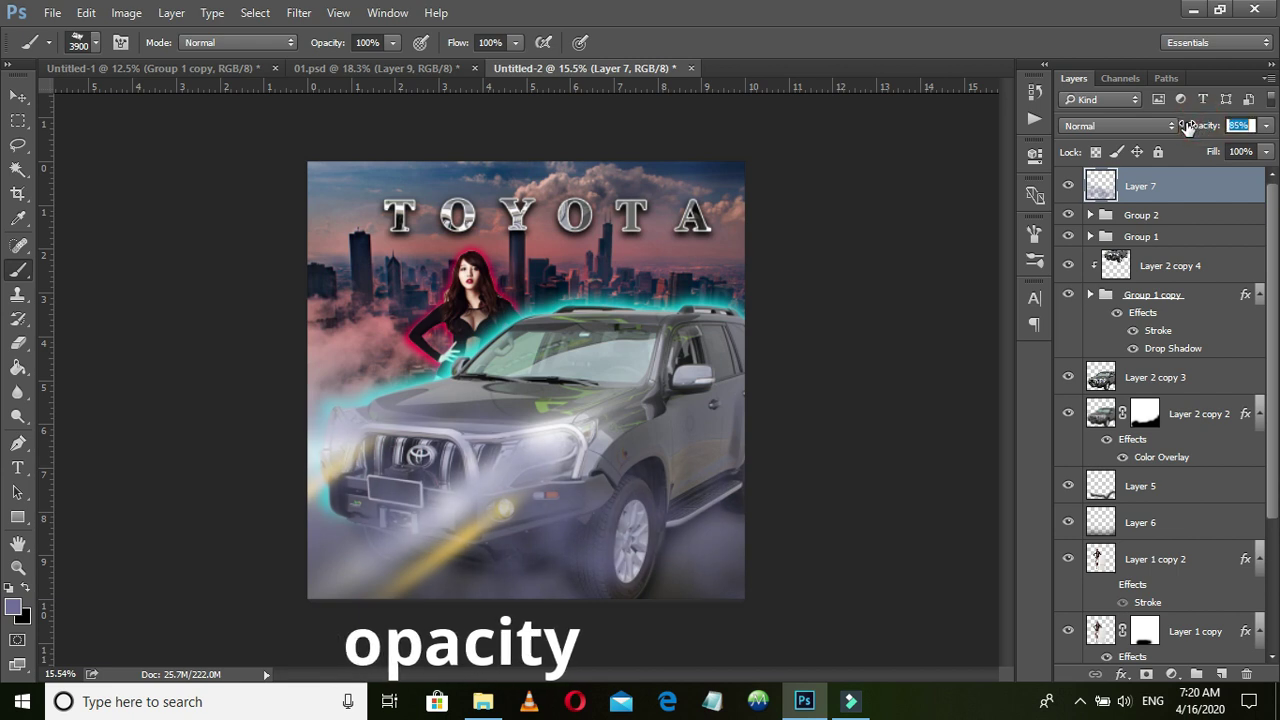
key(Return)
drag(1188, 188, 1180, 238)
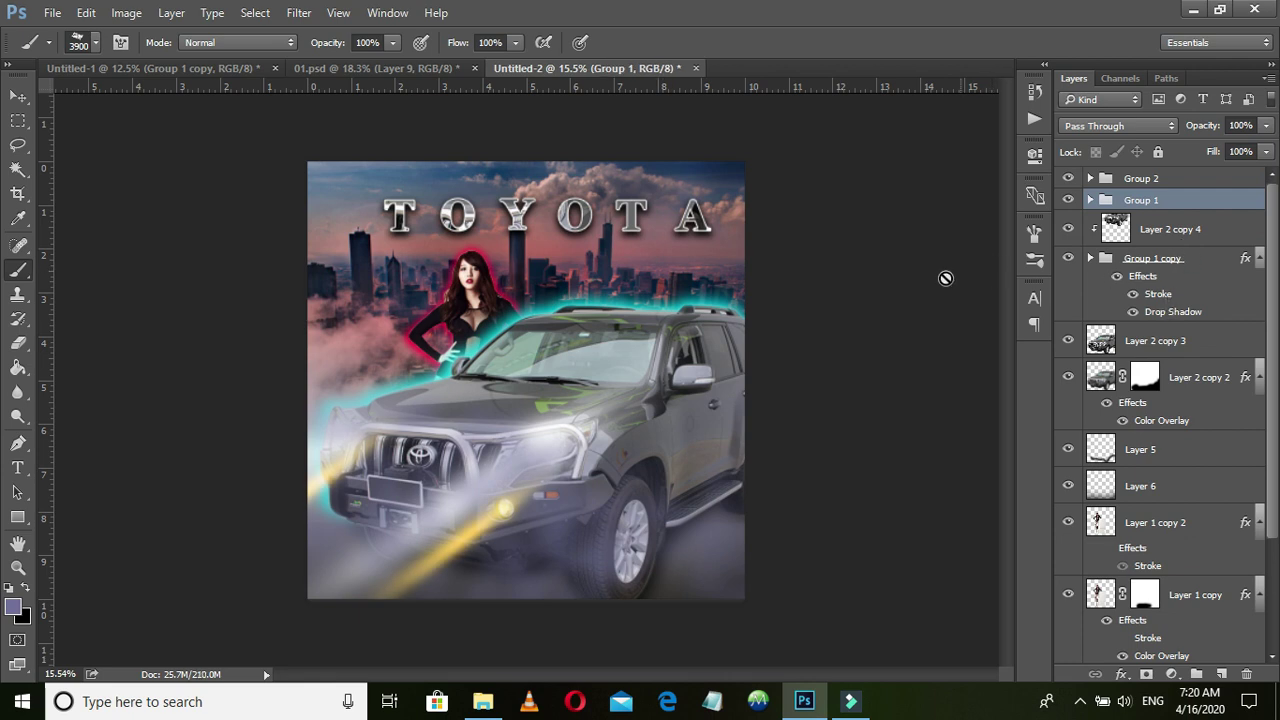
click(17, 95)
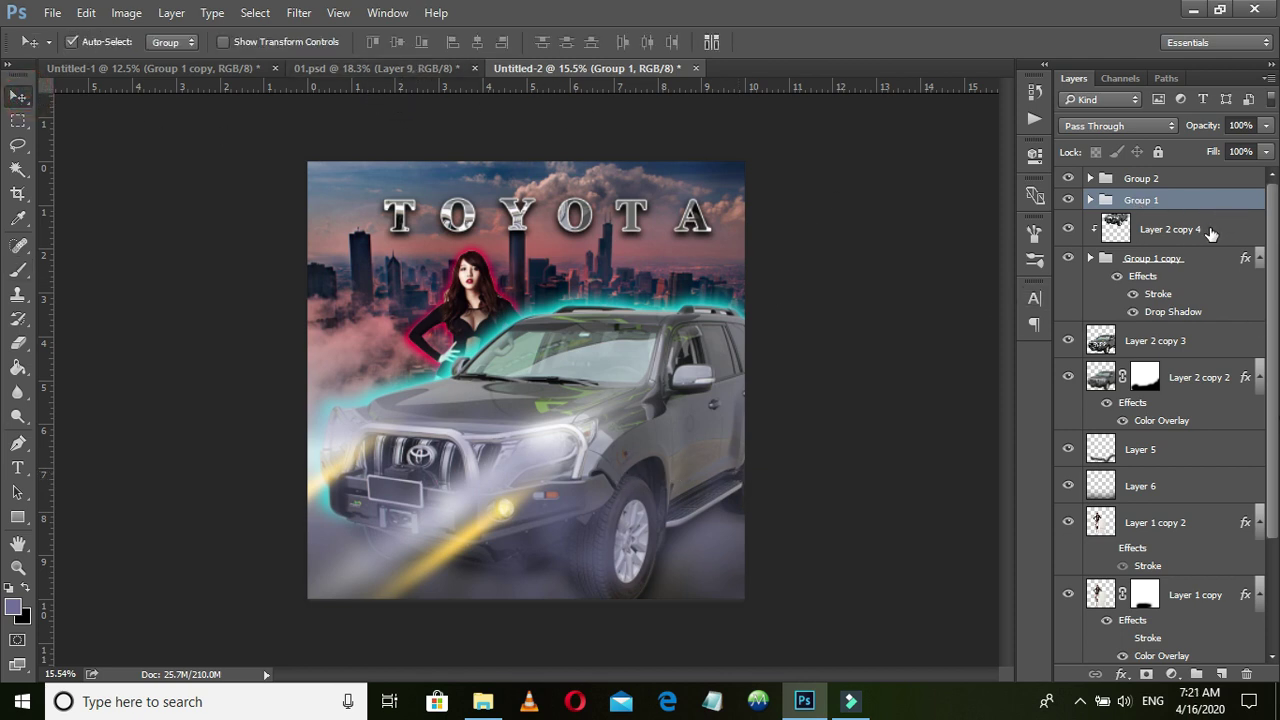
Add a Gradient Fill above Group 2 using a blue #0f14dd-to-transparent gradient
click(1210, 178)
click(1173, 673)
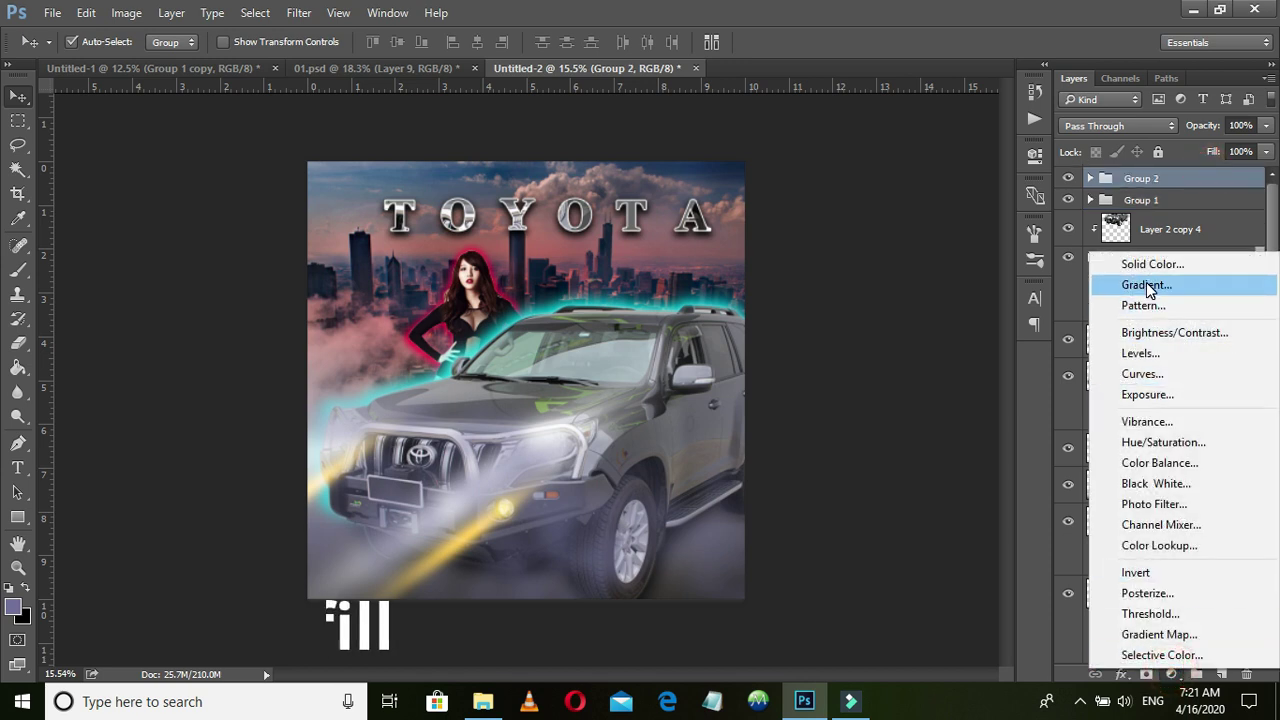
click(1146, 284)
click(1004, 232)
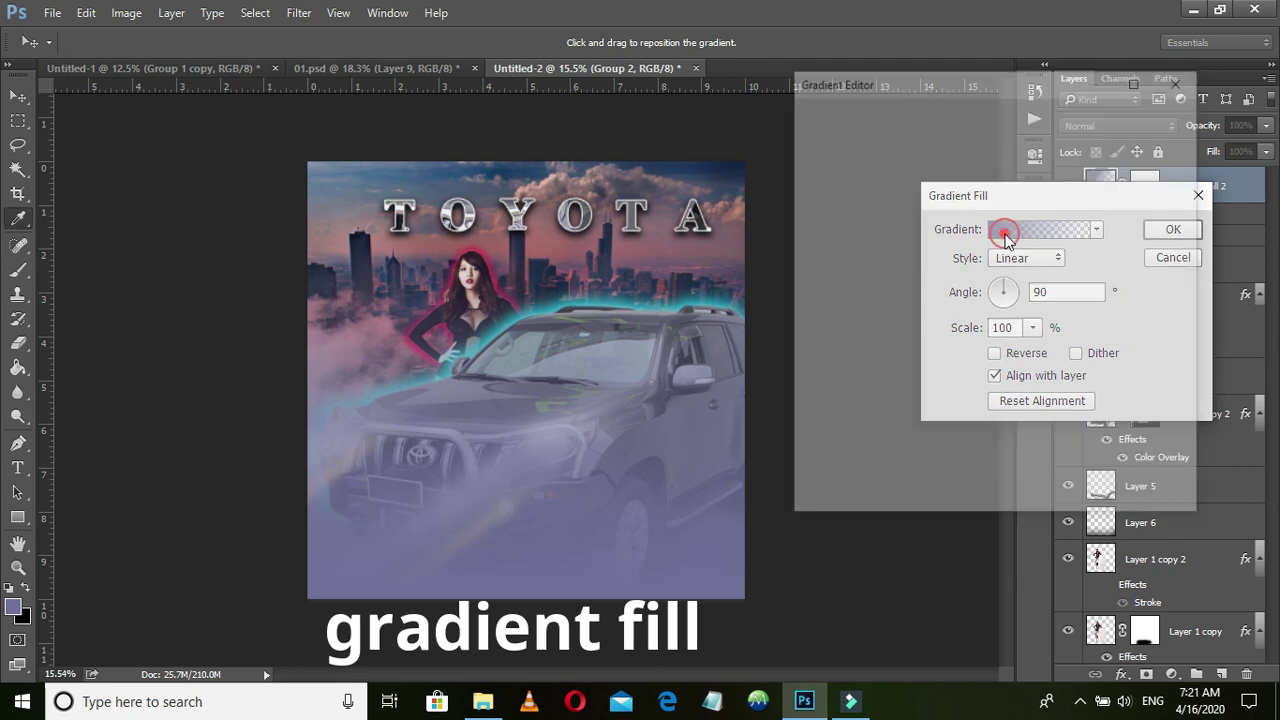
click(814, 388)
click(905, 468)
click(938, 269)
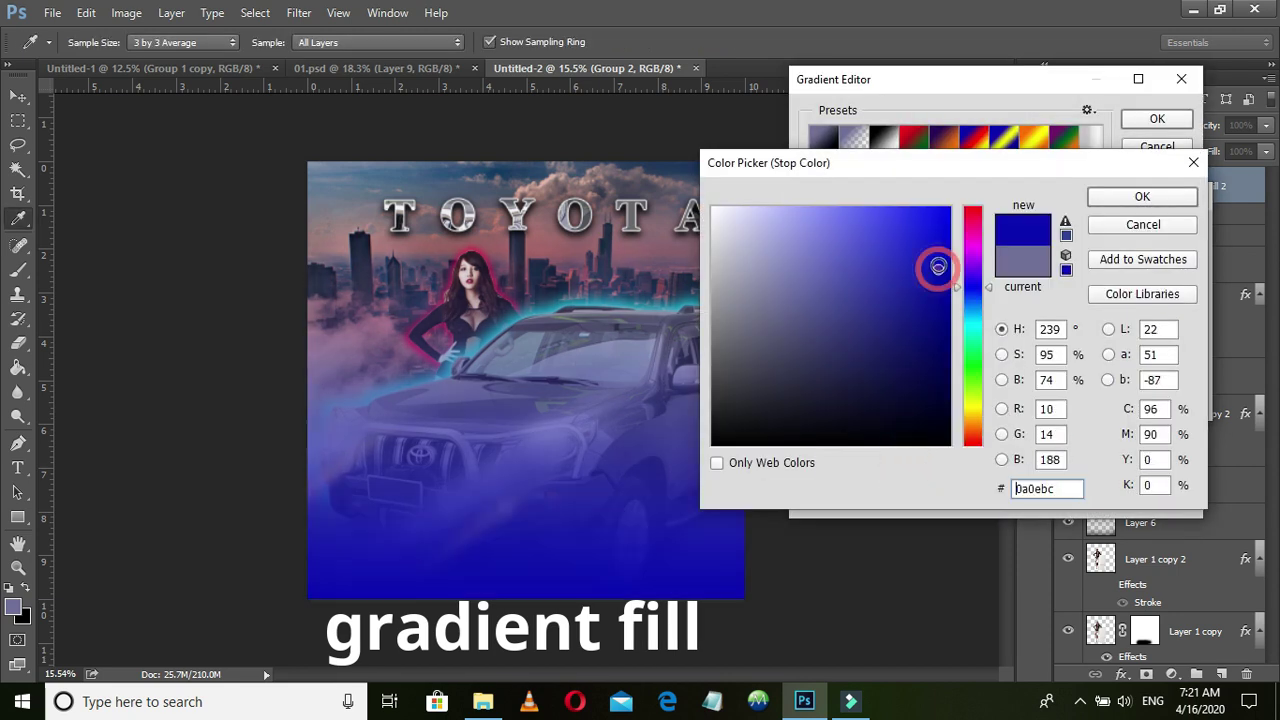
click(934, 238)
click(1107, 199)
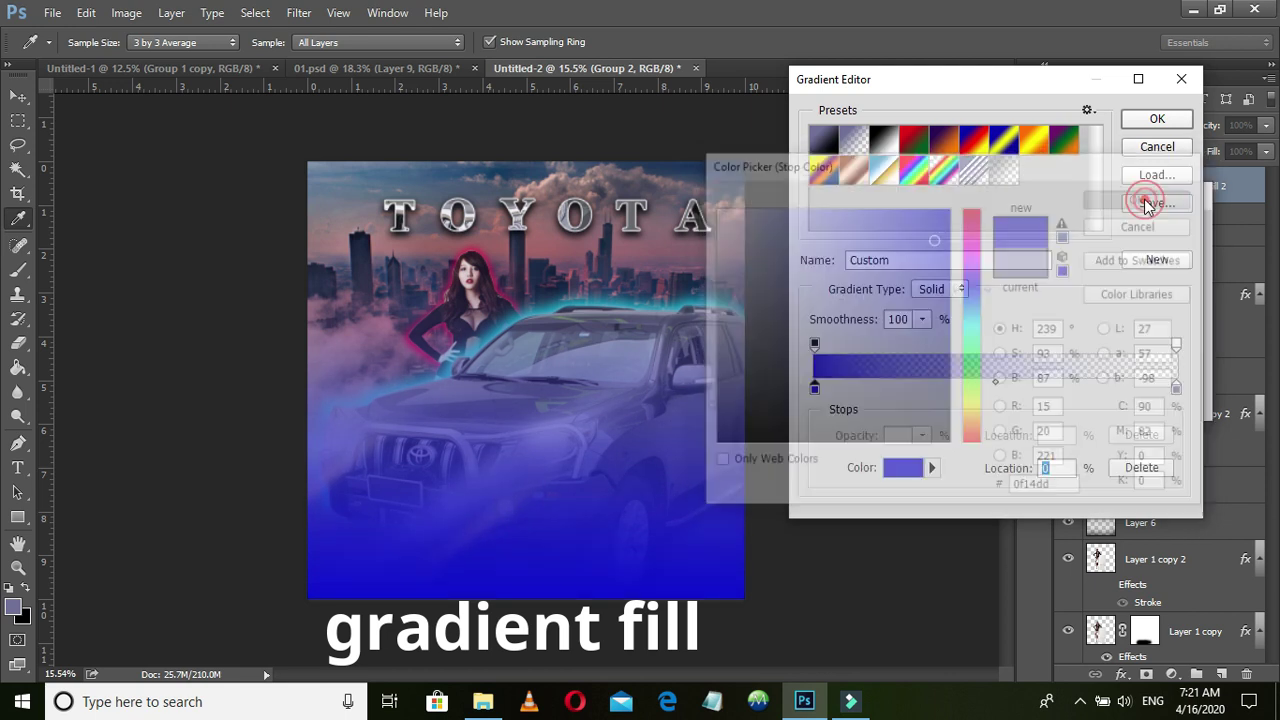
click(1156, 120)
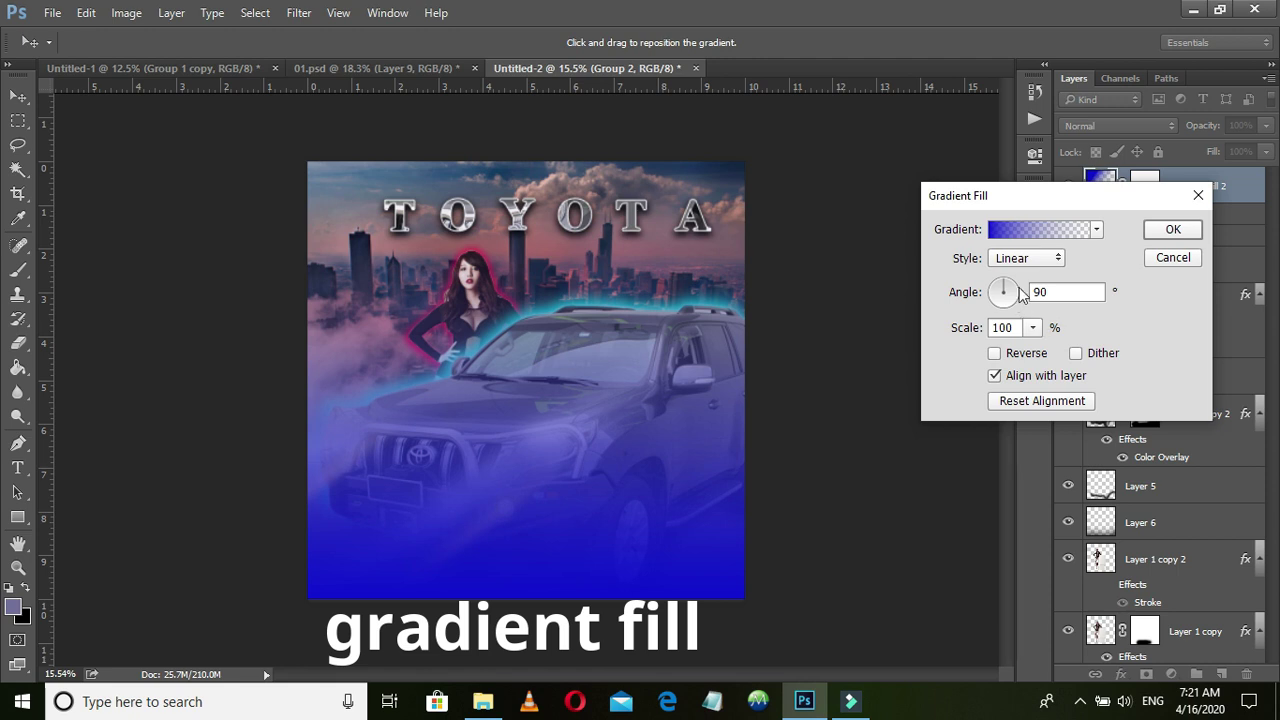
Reverse the gradient so blue is on top, then blend it as Screen at lowered opacity
click(1004, 305)
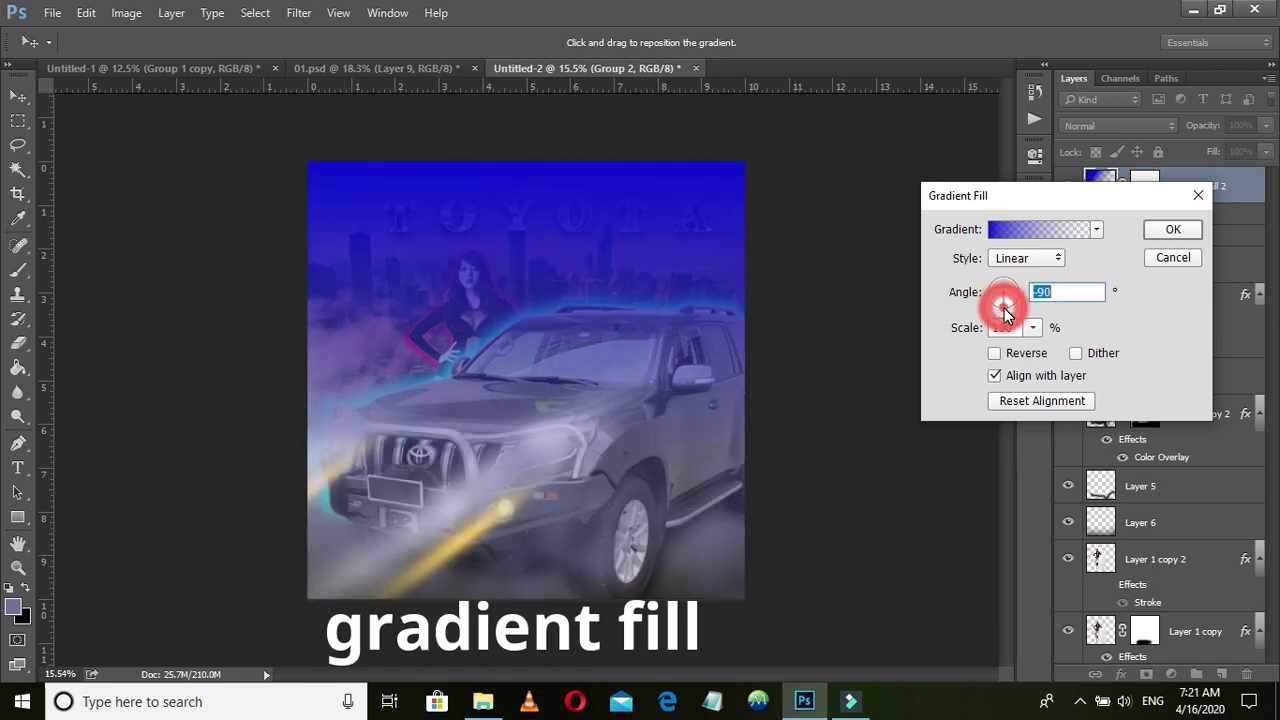
click(1176, 230)
click(1127, 126)
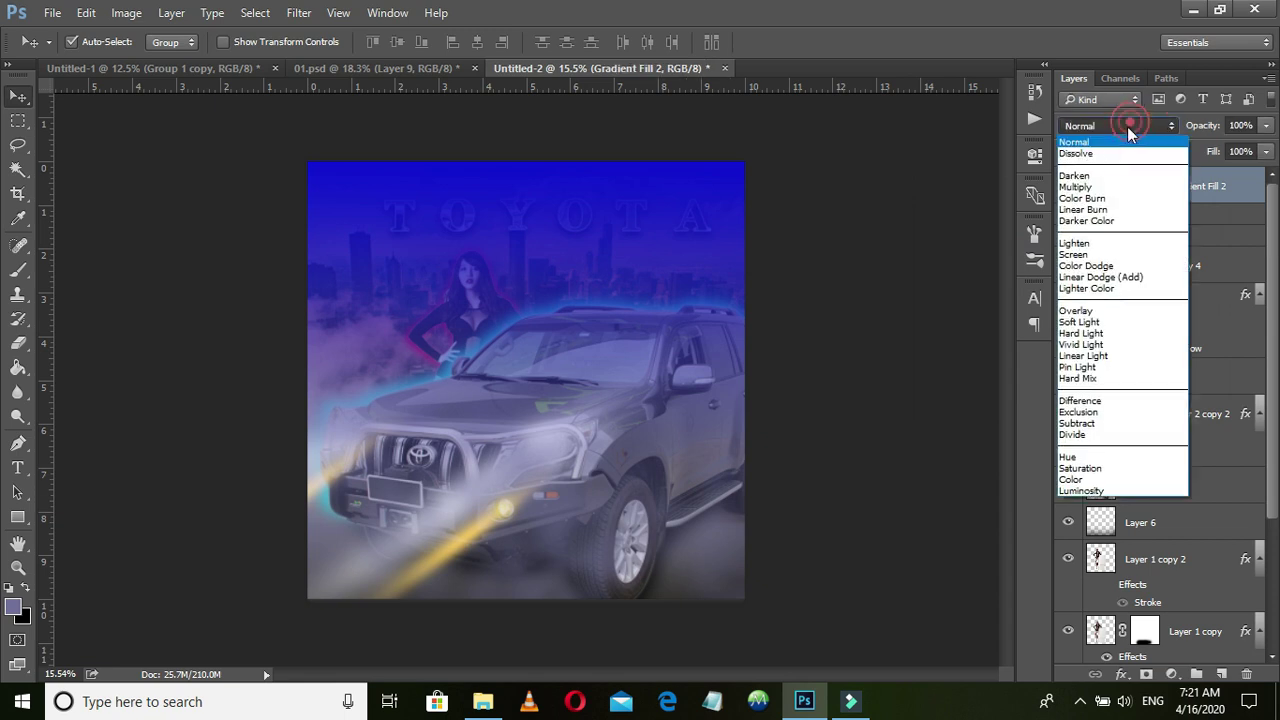
click(1082, 187)
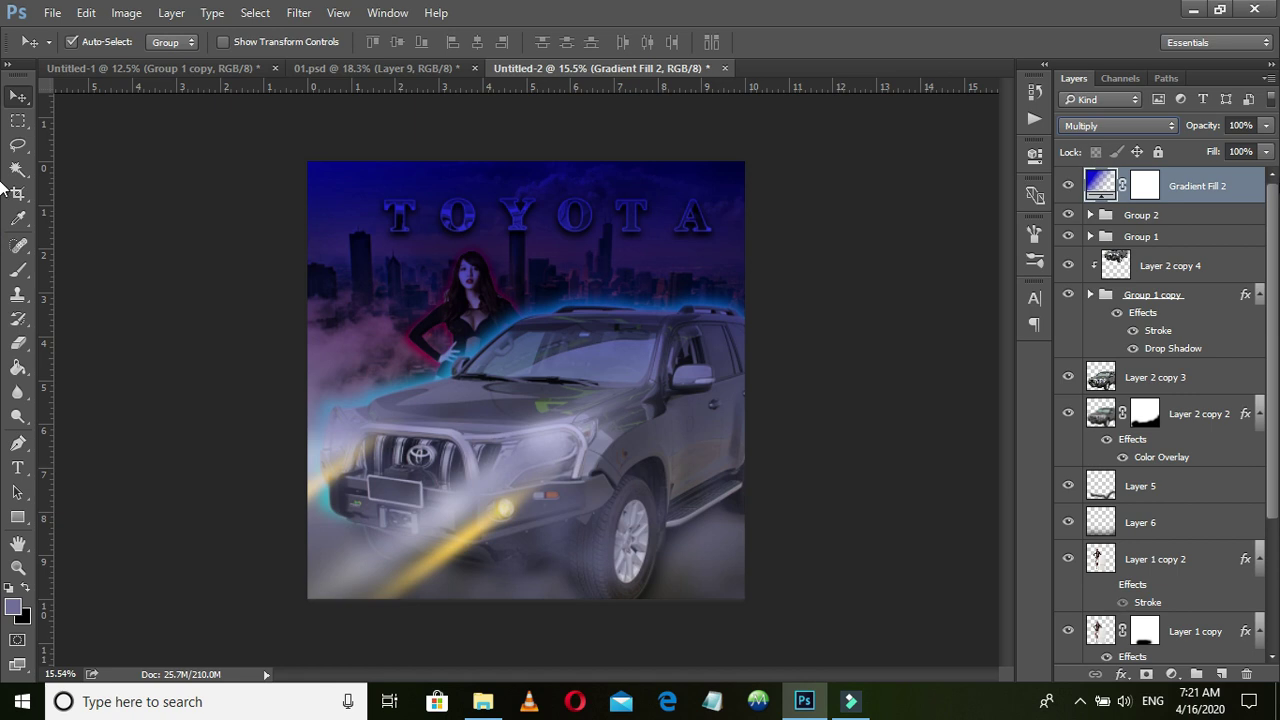
click(1125, 126)
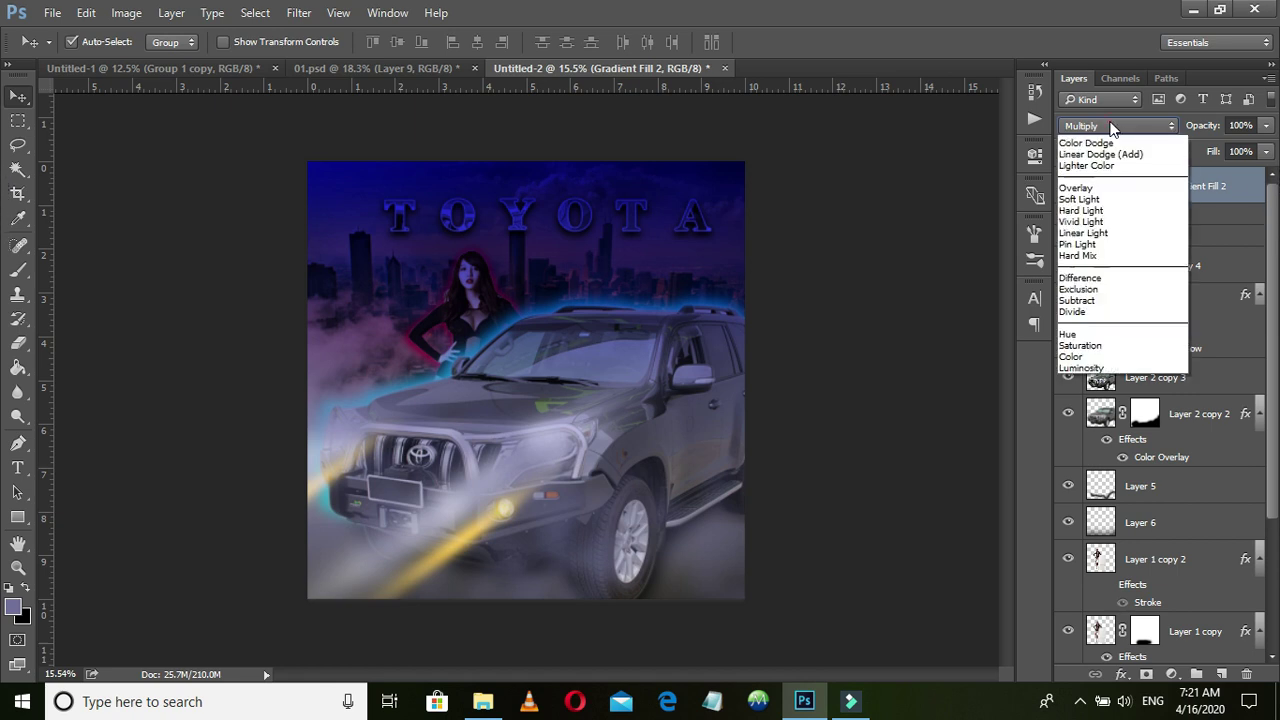
click(1078, 257)
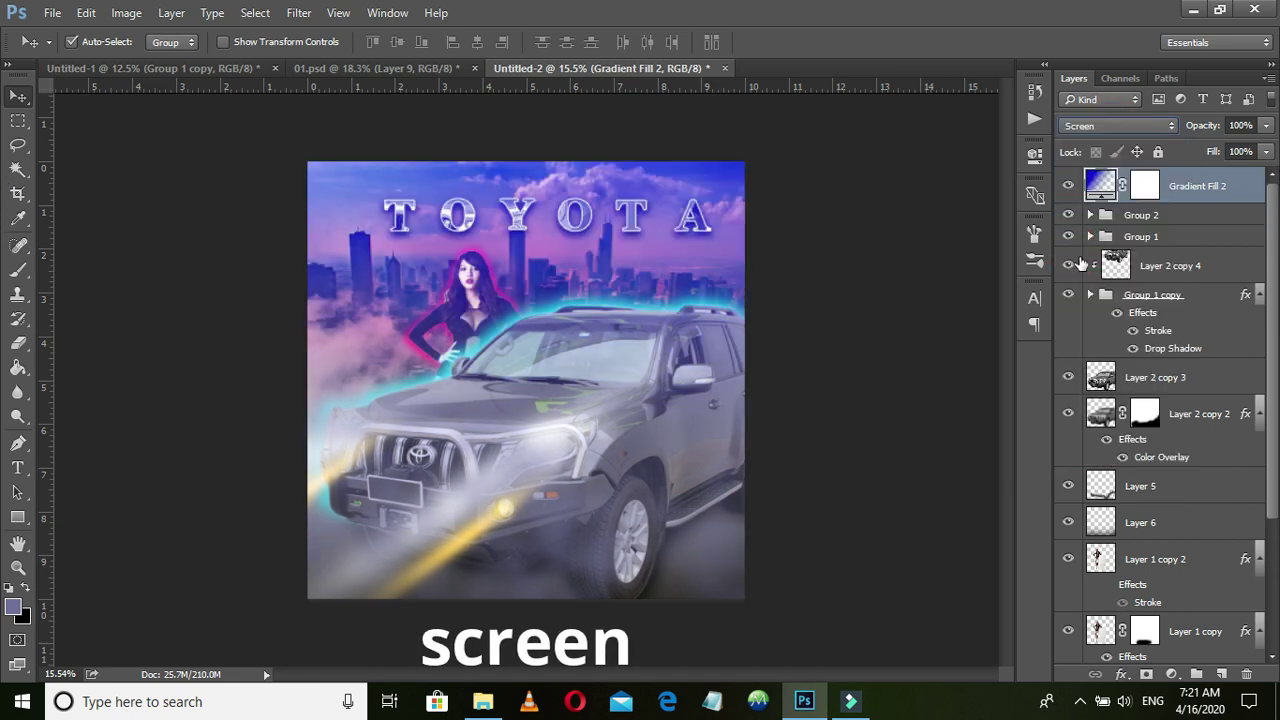
drag(1206, 125, 1179, 124)
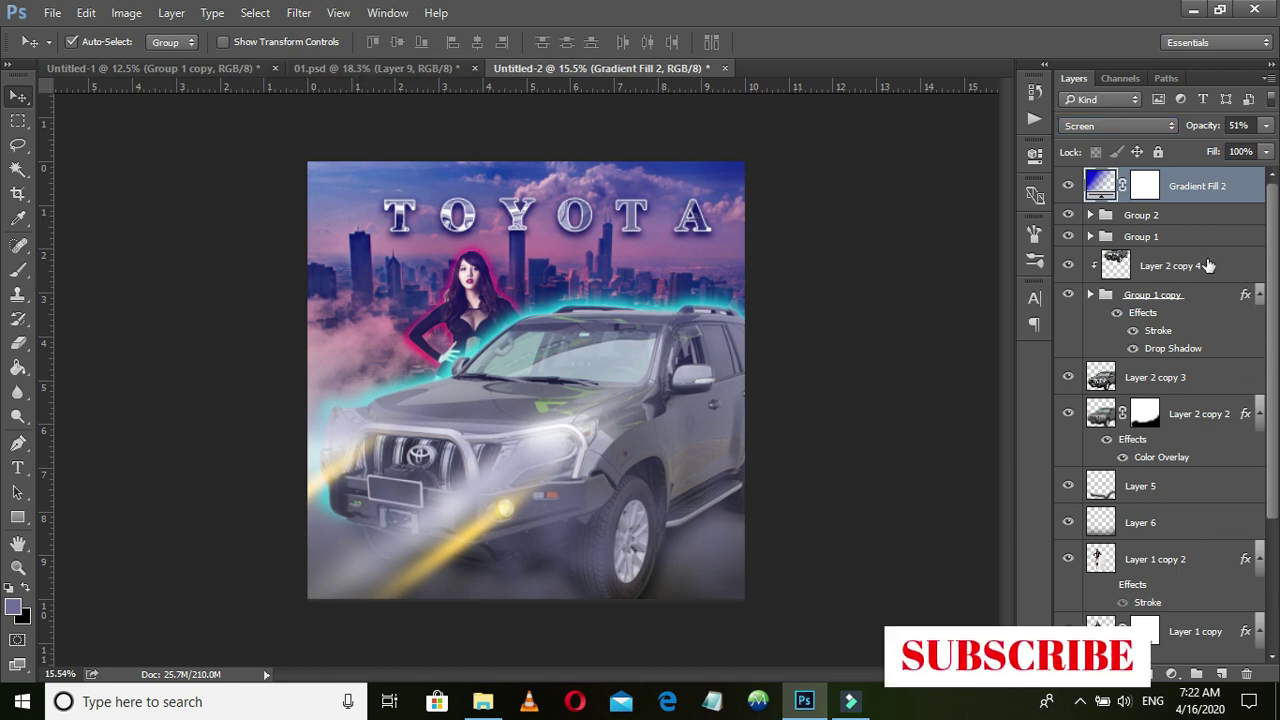
Free-transform the pink Layer 2 to shift it up and to the right
scroll(1122, 459, down, 2)
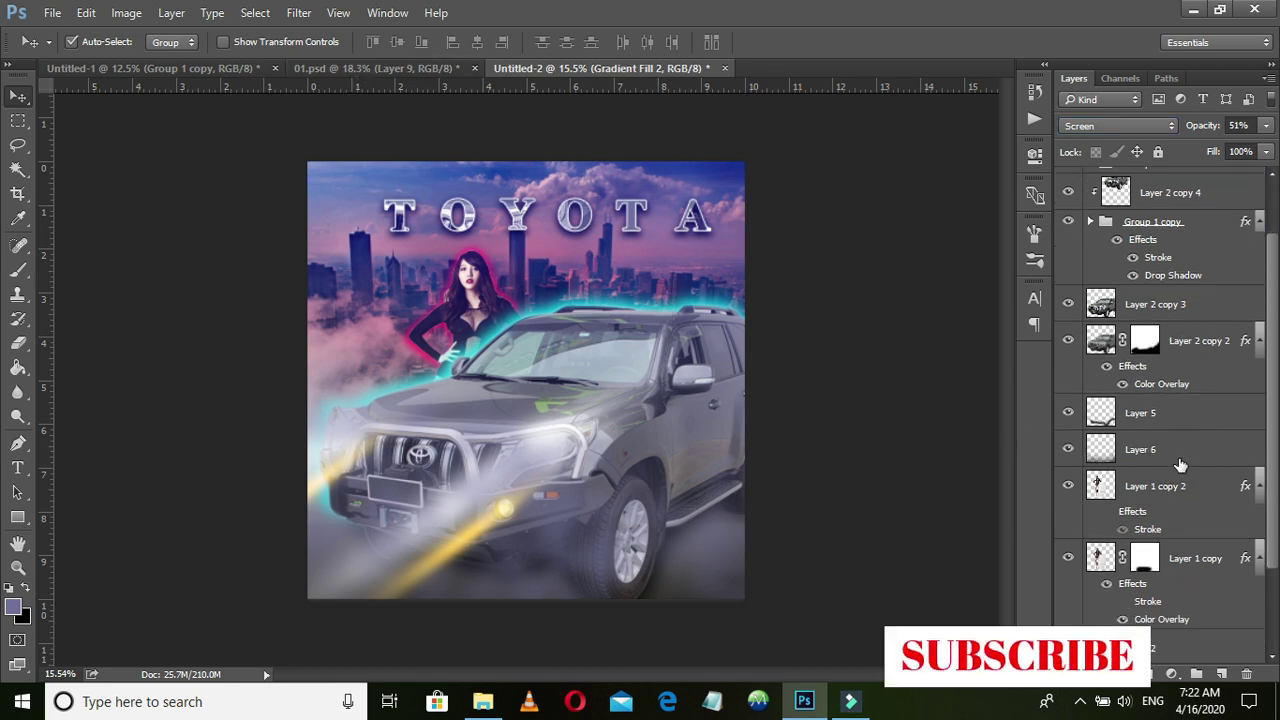
click(1166, 640)
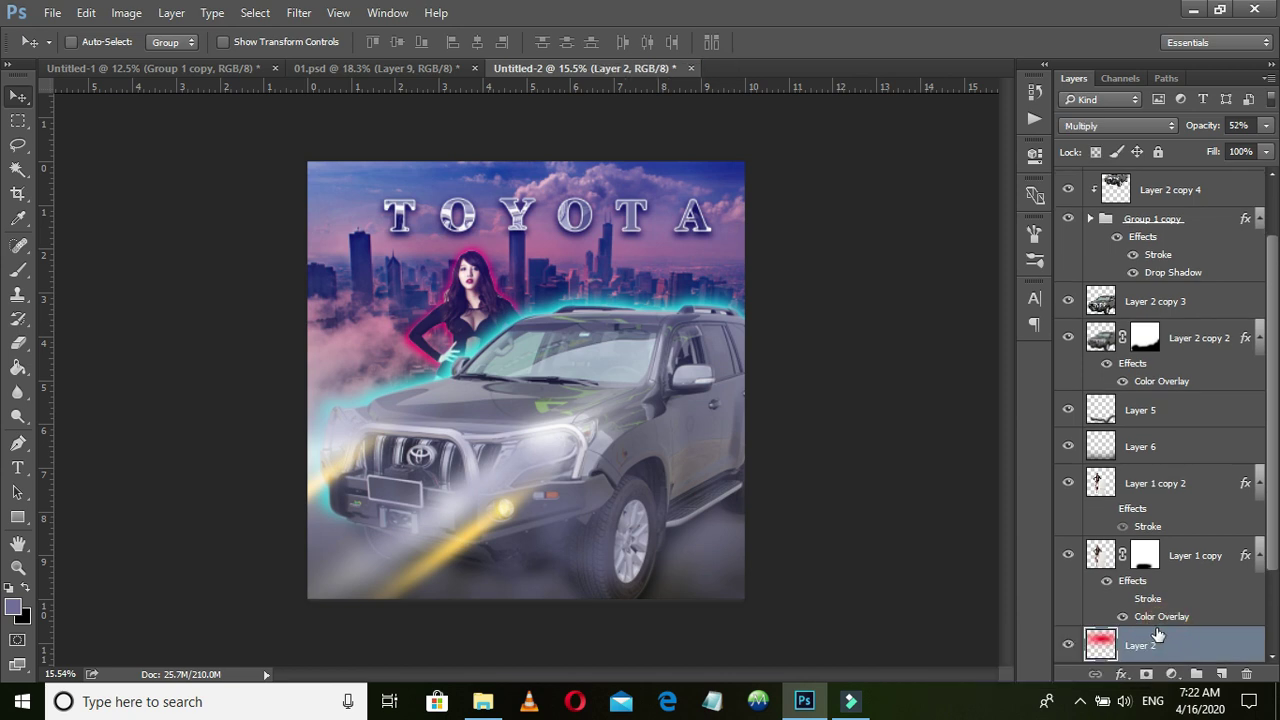
key(ctrl+t)
mouse_move(711, 344)
mouse_down()
mouse_move(825, 283)
mouse_move(815, 293)
mouse_up()
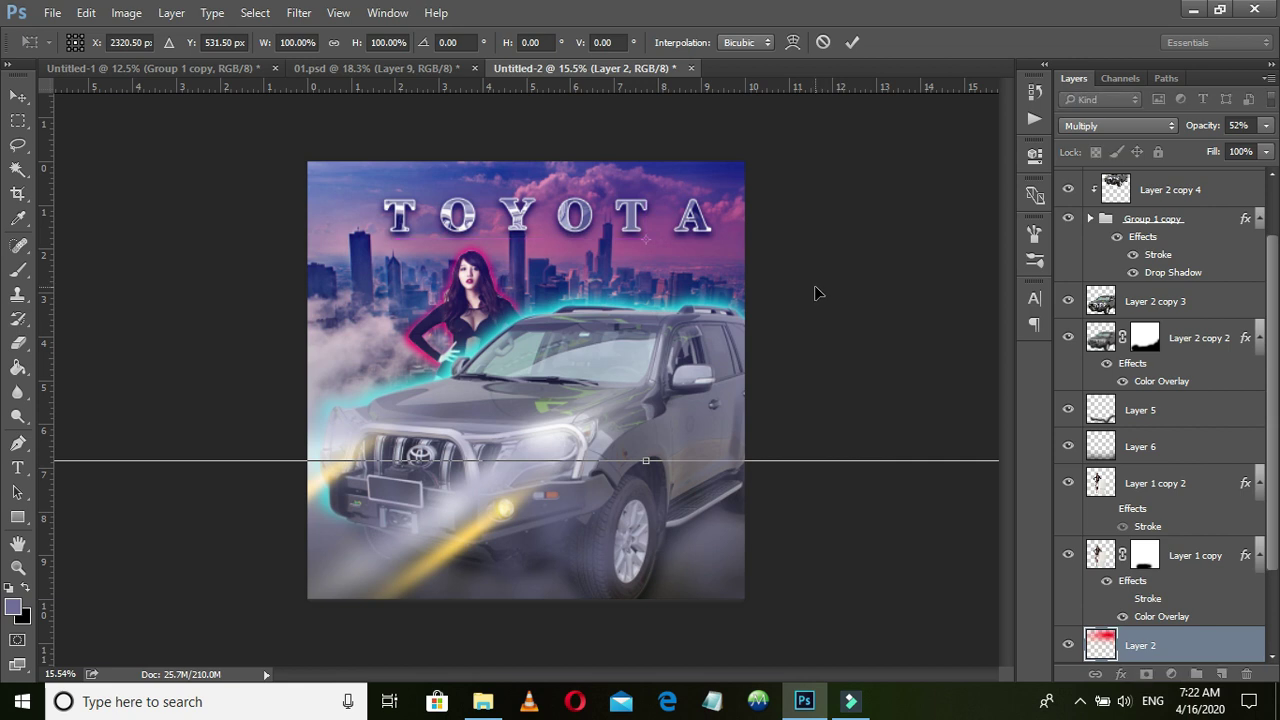
key(Return)
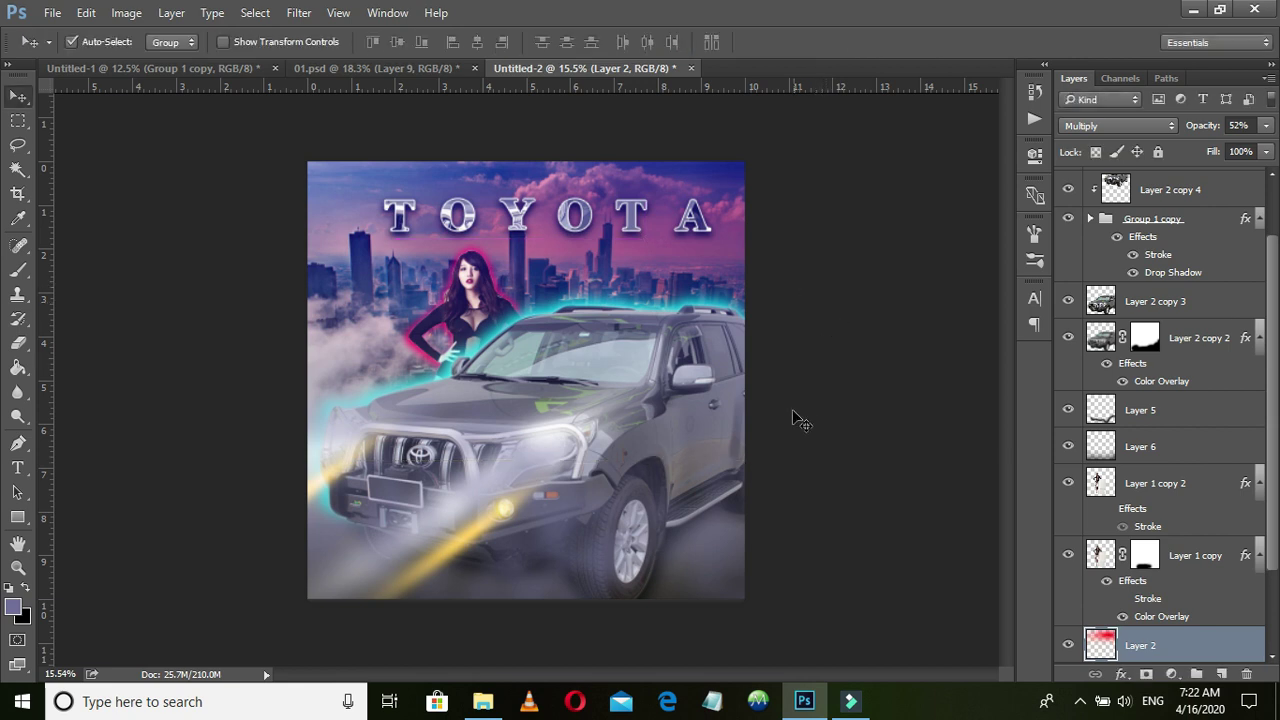
Add a new empty layer directly above Gradient Fill 2
scroll(667, 371, down, 1)
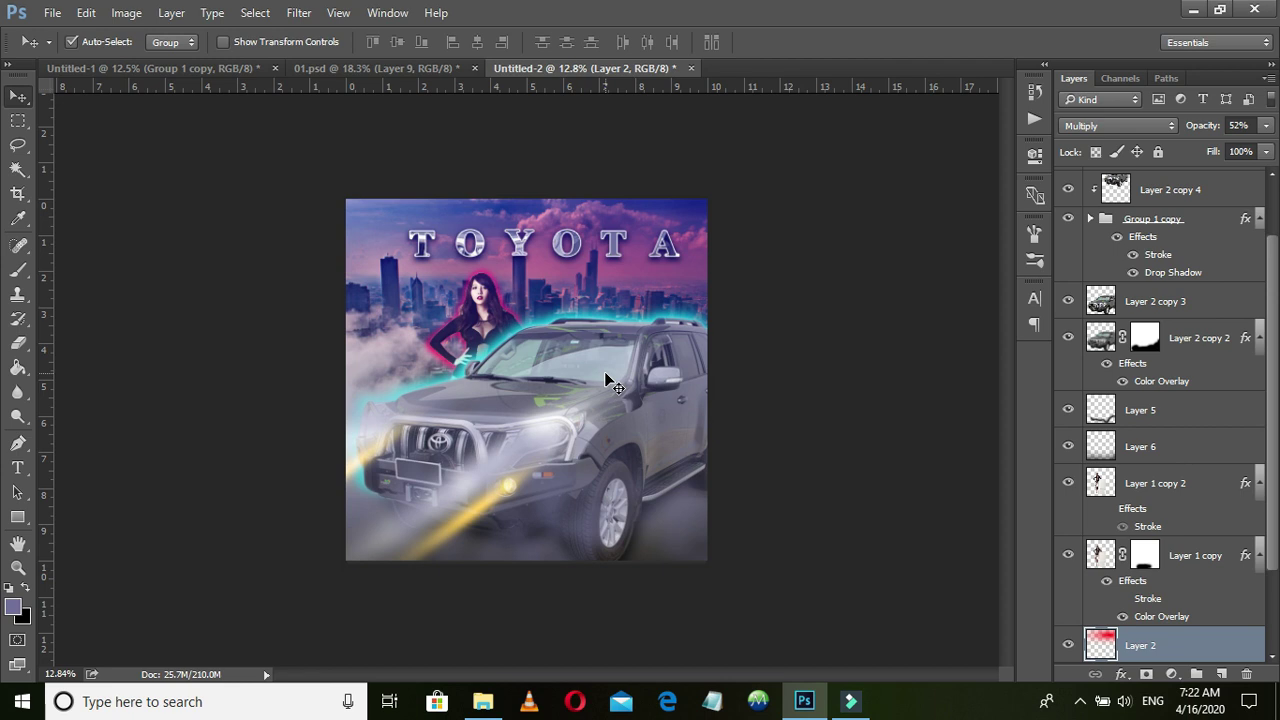
scroll(1218, 362, up, 2)
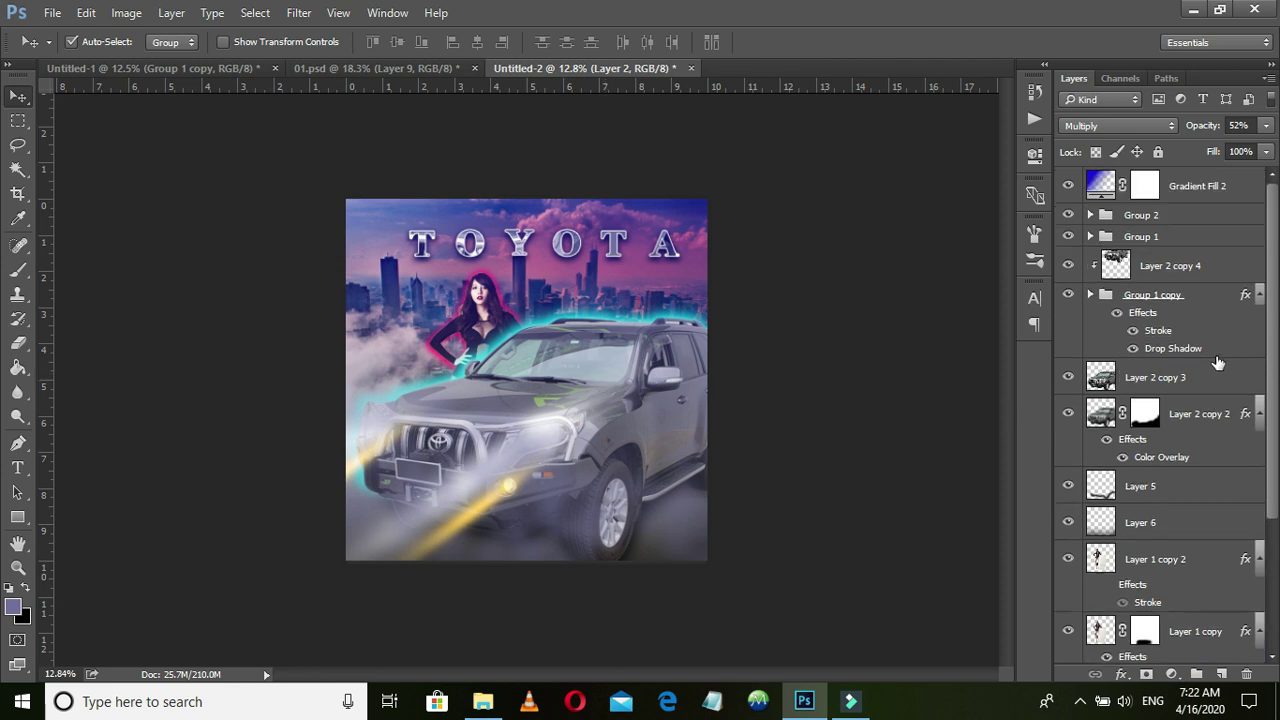
click(1200, 188)
click(1221, 674)
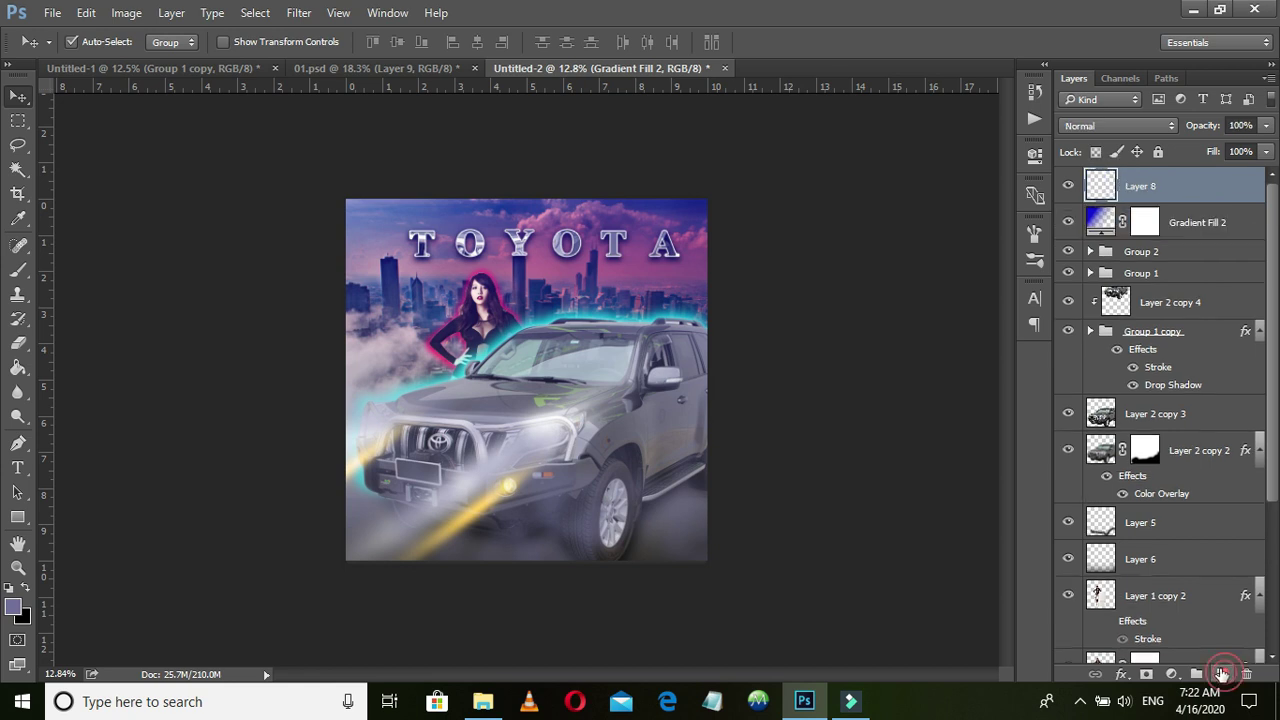
Set up a large soft round brush painting in saturated yellow sampled from the headlight streak
key(b)
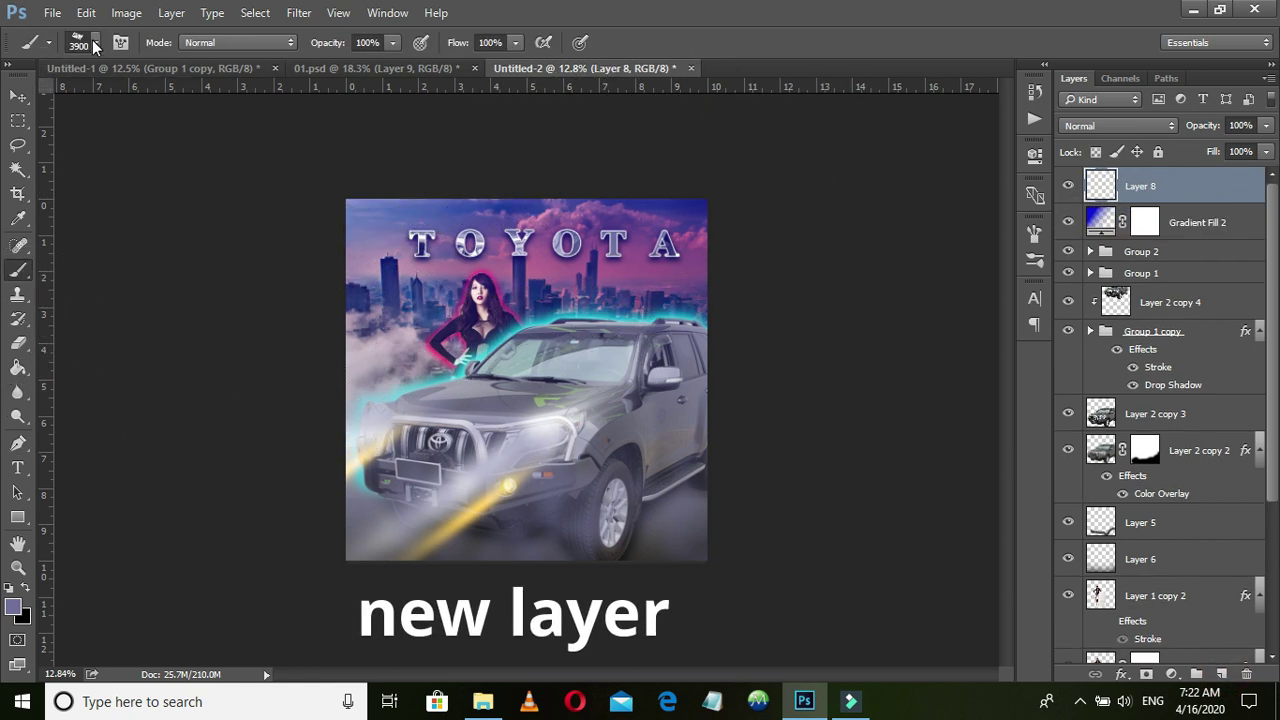
click(90, 42)
click(68, 186)
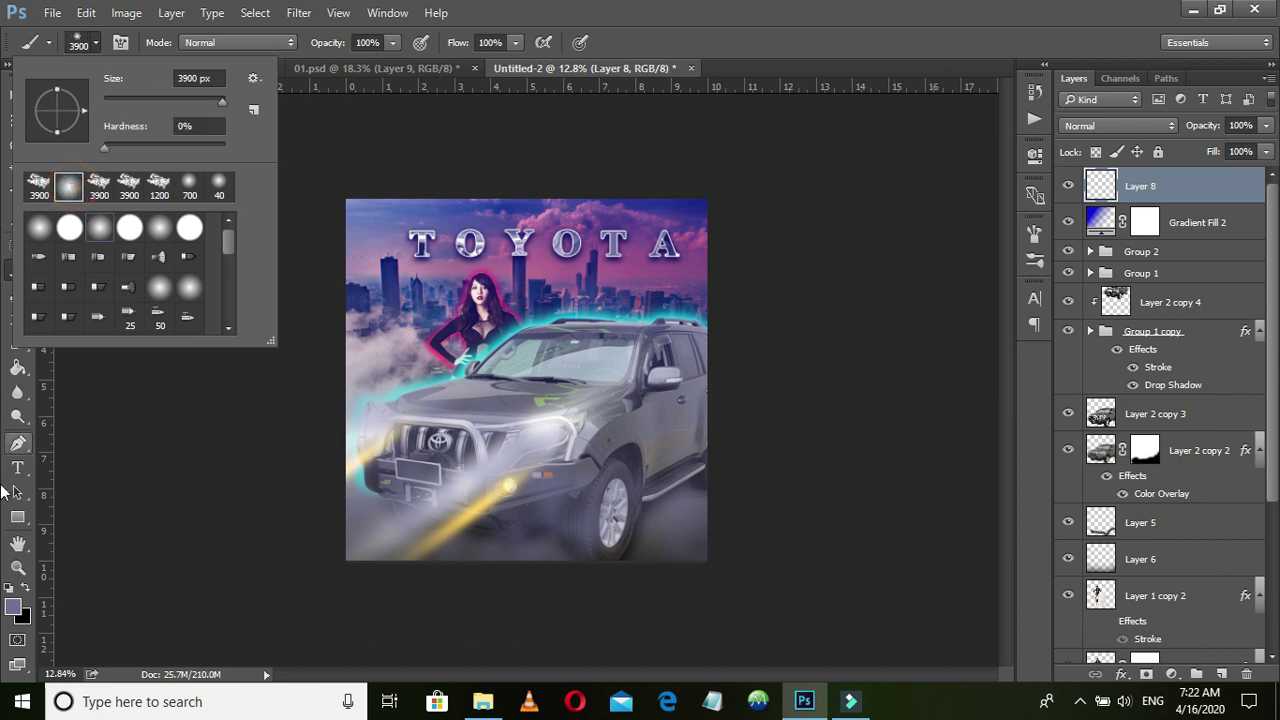
click(14, 614)
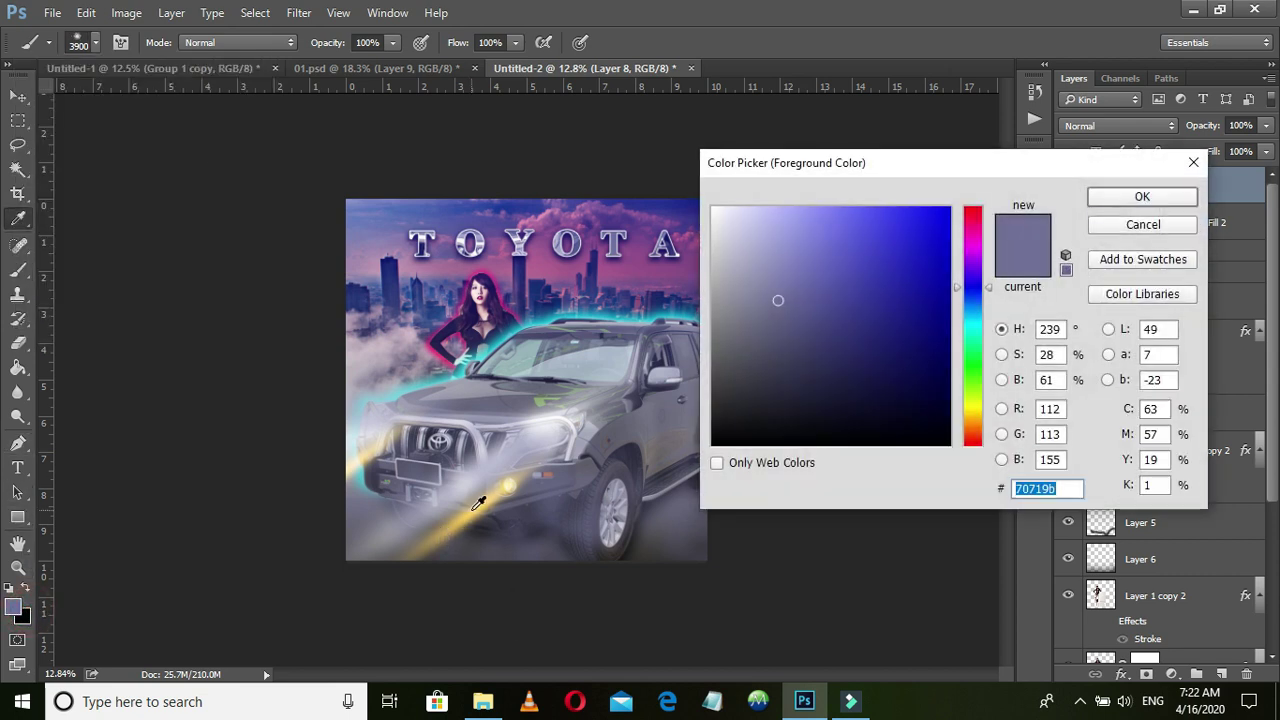
click(470, 505)
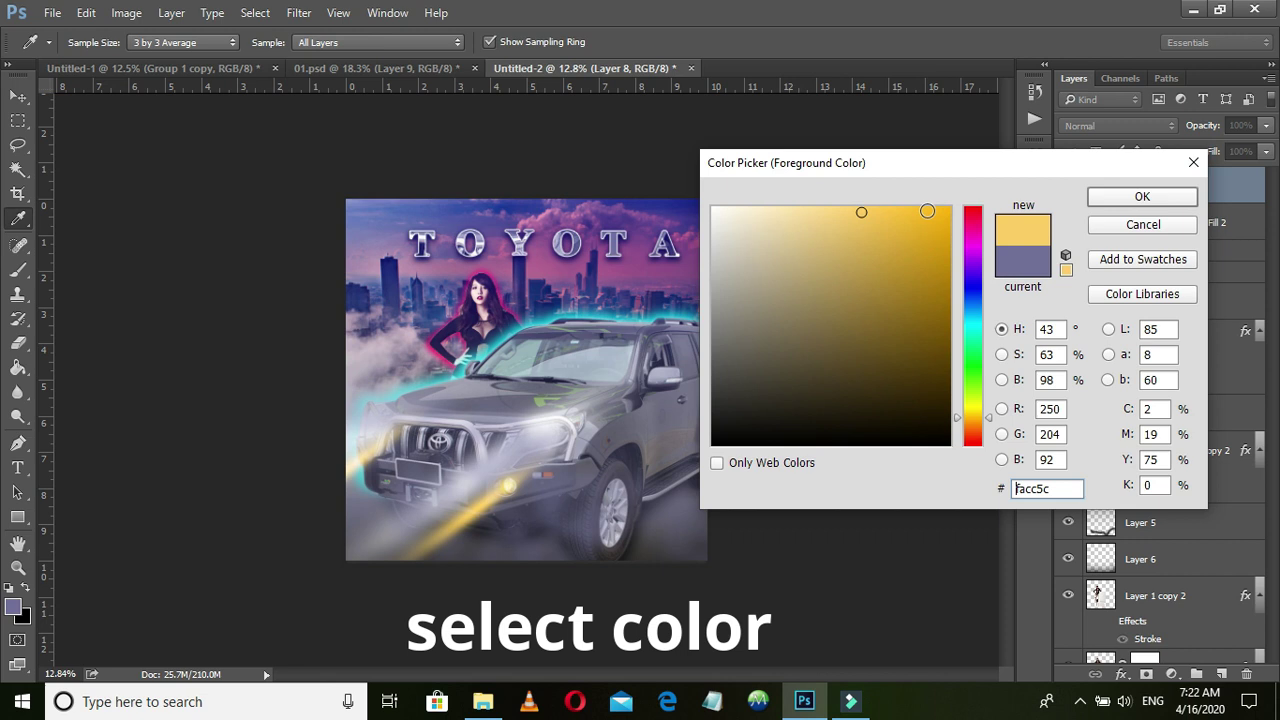
click(927, 211)
click(1142, 196)
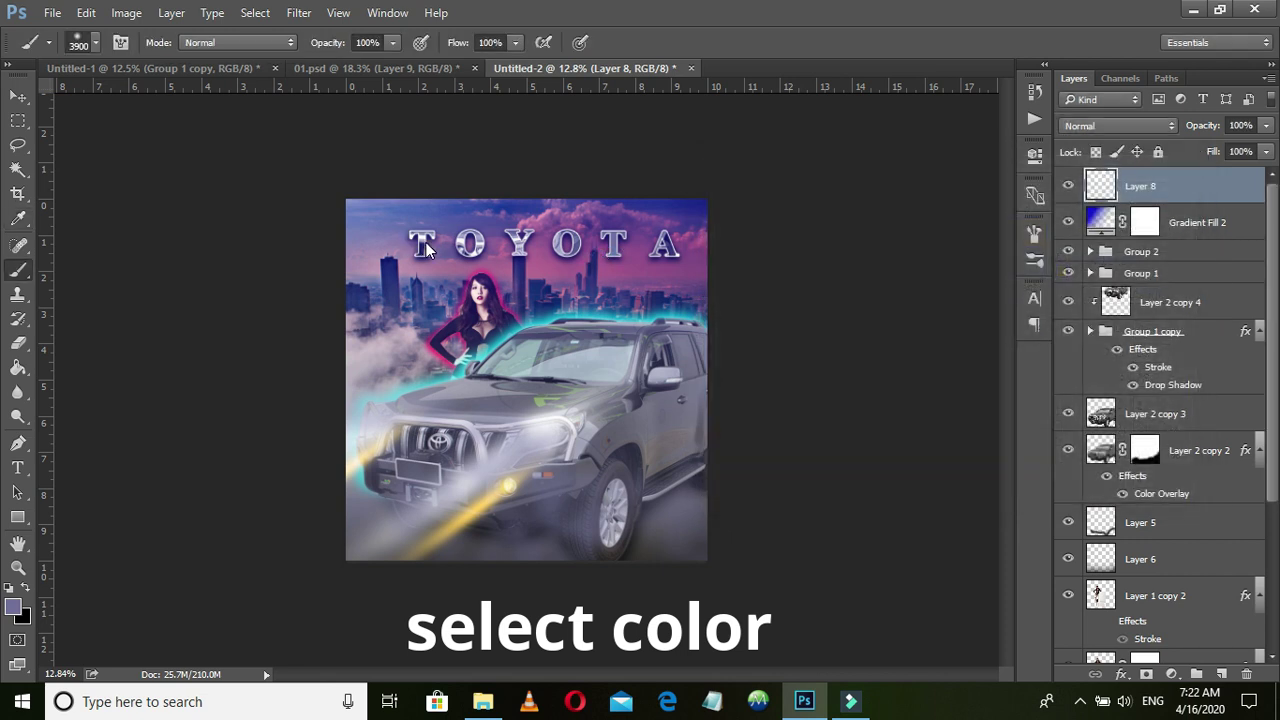
Copy the NICEPHOTO text from Untitled-1 into the square poster, centred near its bottom
click(200, 70)
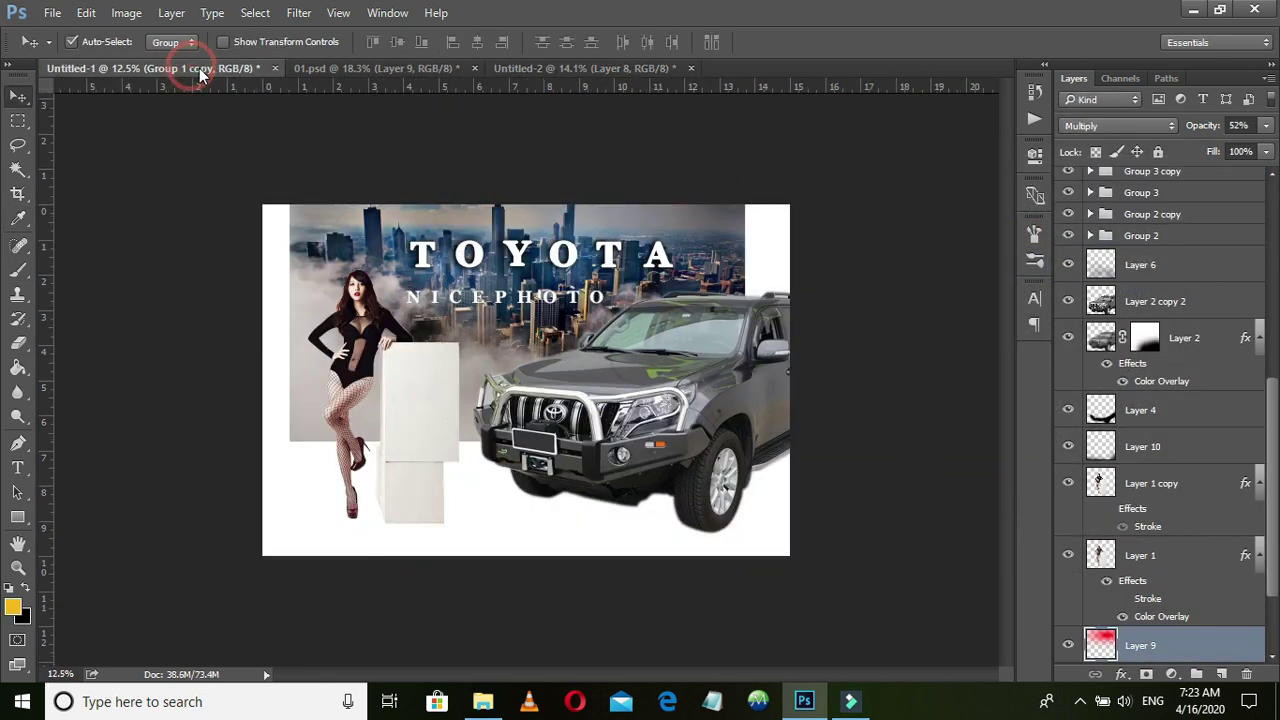
drag(502, 294, 602, 378)
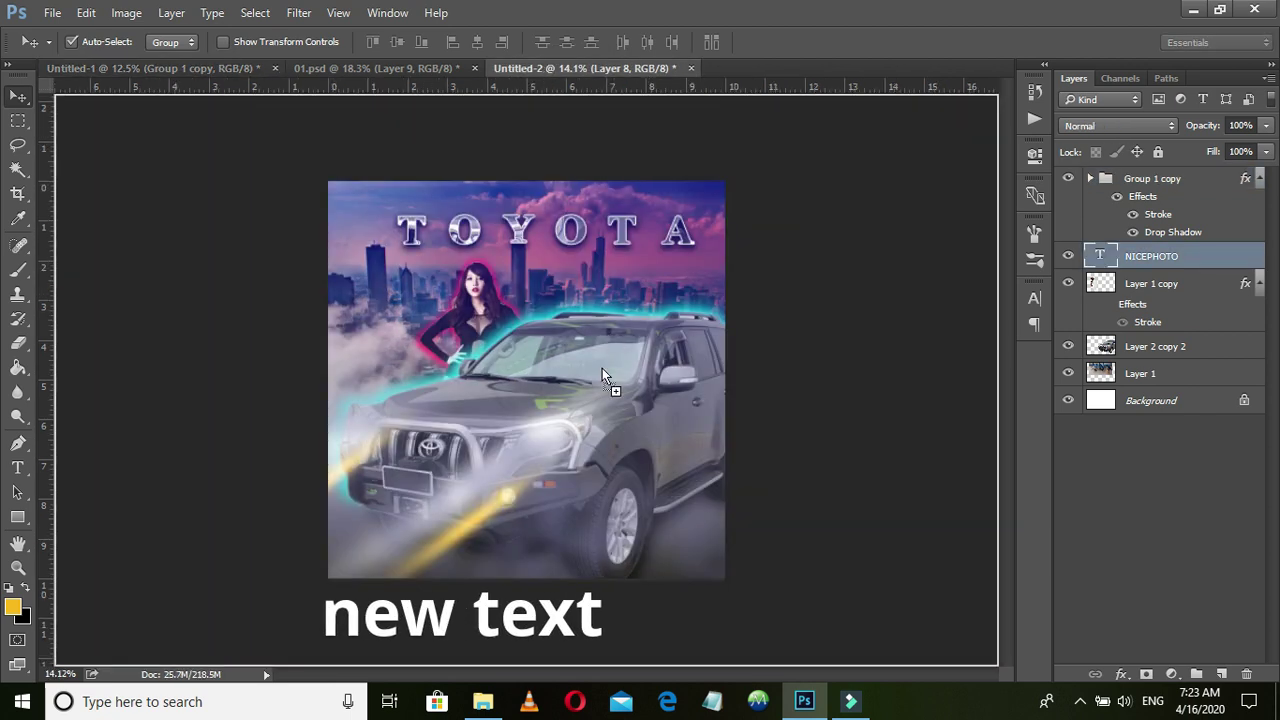
mouse_move(481, 531)
mouse_down()
mouse_move(502, 520)
mouse_move(515, 554)
mouse_up()
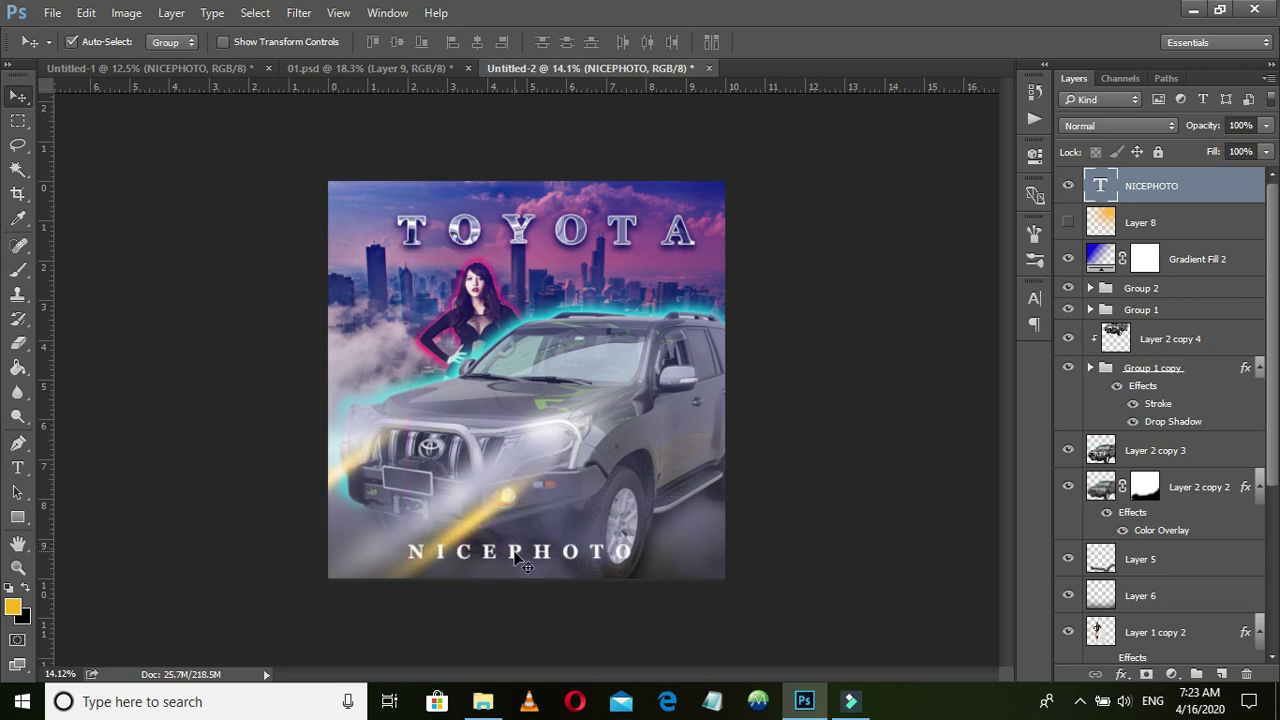
click(1172, 674)
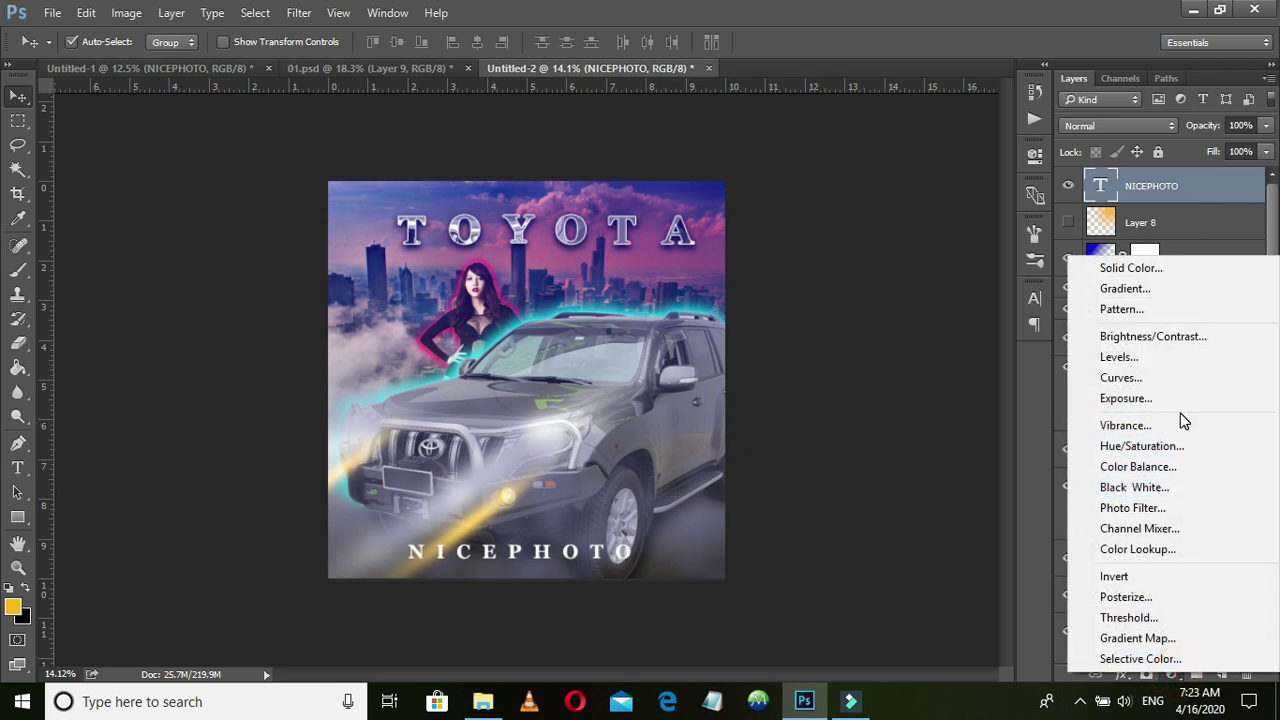
Add a Curves layer that darkens the RGB curve, cuts red shadows and lifts red highlights
click(1142, 379)
drag(884, 345, 1000, 398)
click(840, 225)
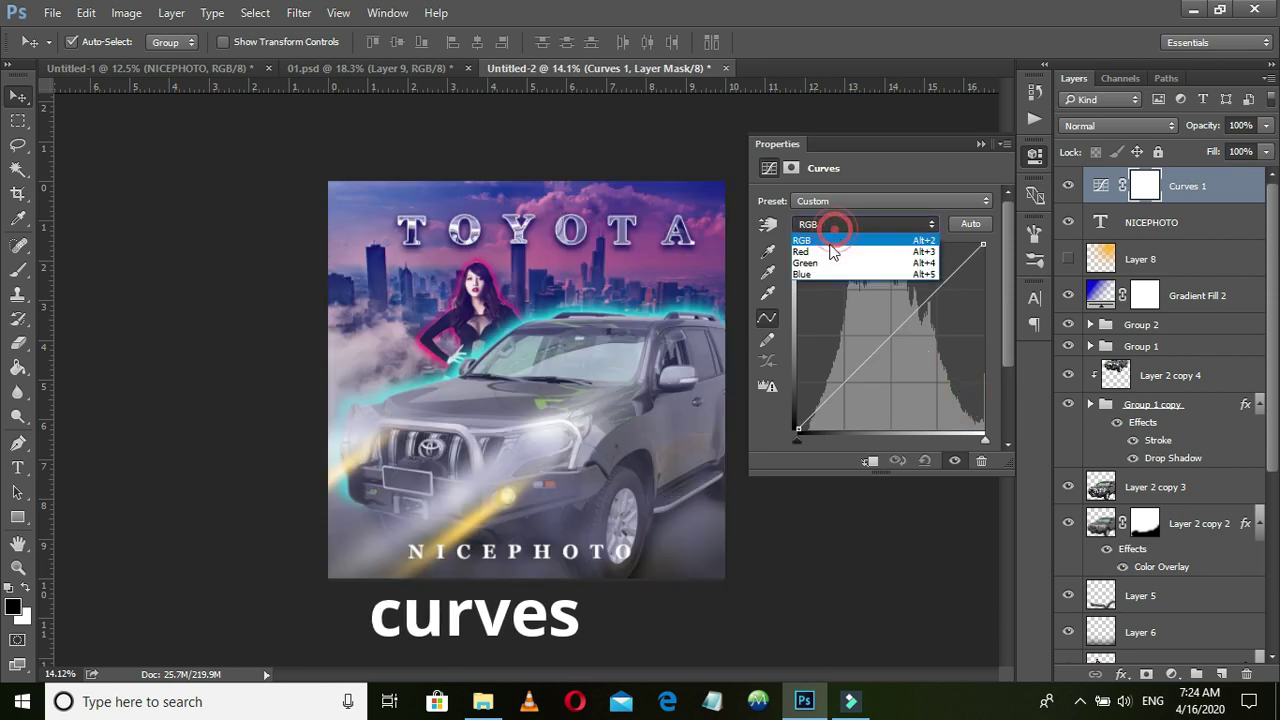
click(829, 249)
mouse_move(799, 425)
mouse_down()
mouse_move(816, 432)
mouse_move(788, 408)
mouse_move(797, 432)
mouse_up()
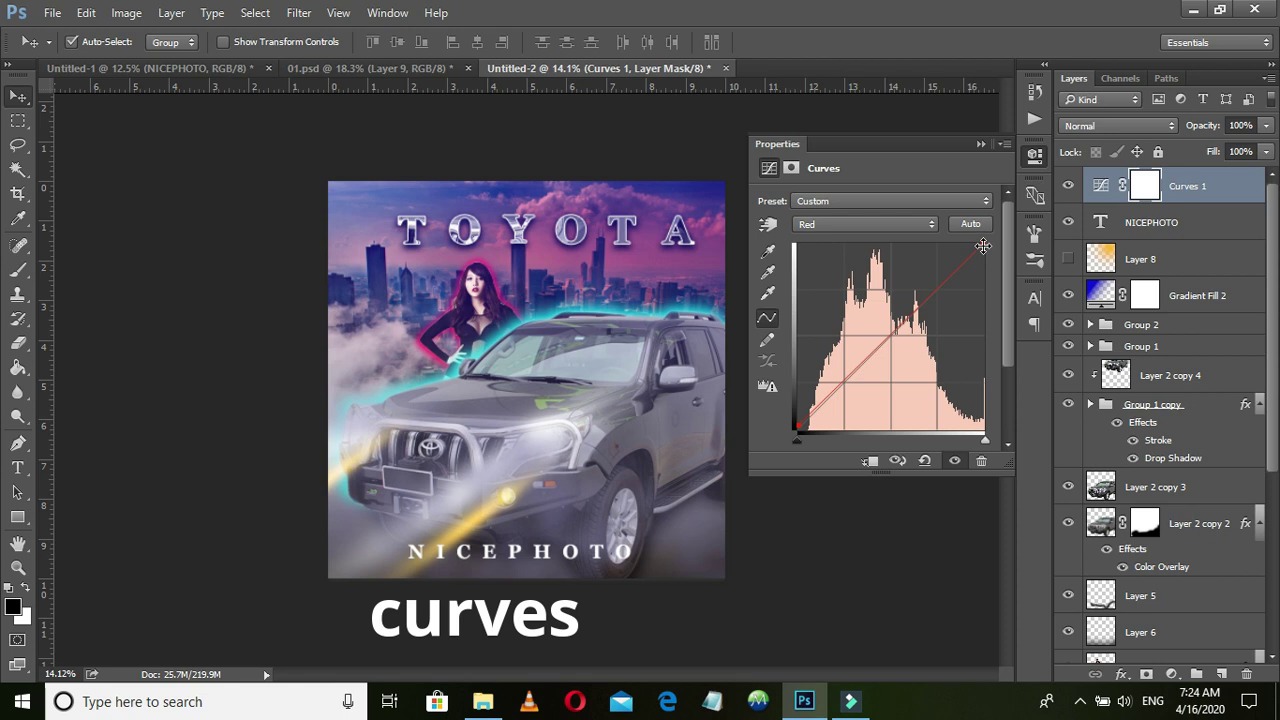
mouse_move(982, 259)
mouse_down()
mouse_move(971, 240)
mouse_move(985, 243)
mouse_up()
In the same Curves, slightly boost green highlights and lower the blue highlight endpoint
click(890, 224)
click(838, 263)
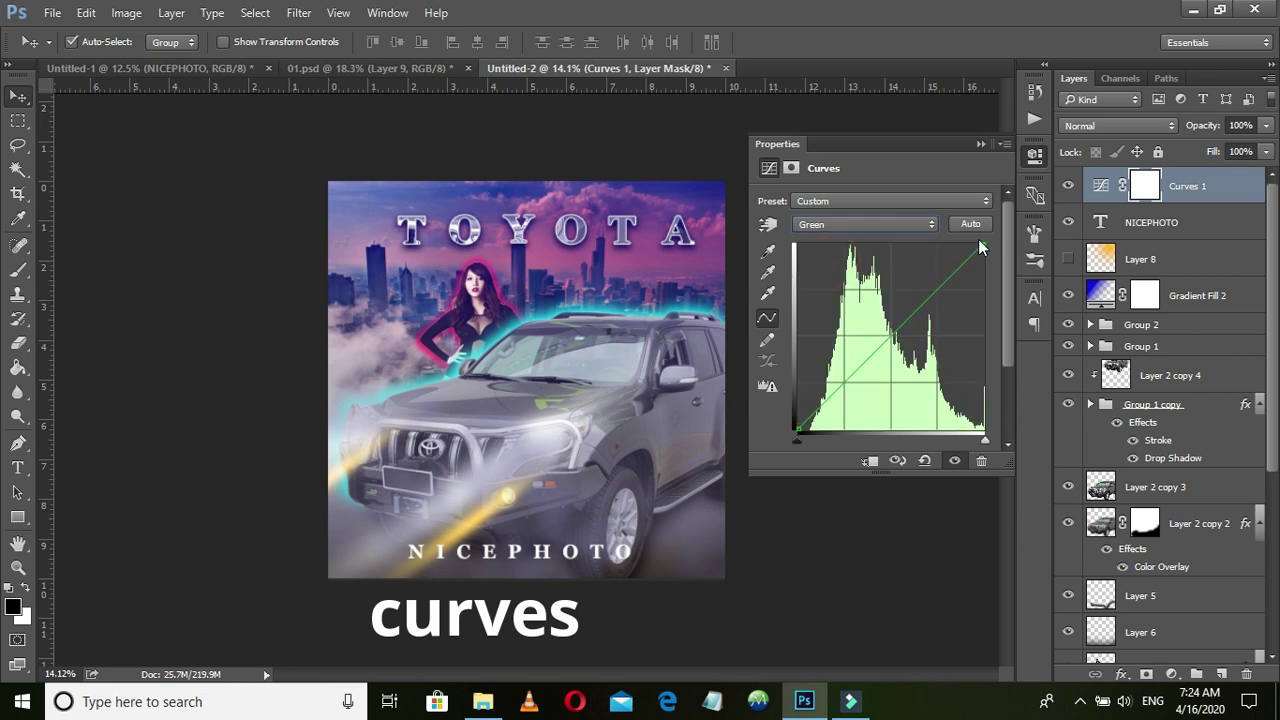
mouse_move(980, 242)
mouse_down()
mouse_move(971, 235)
mouse_move(986, 244)
mouse_up()
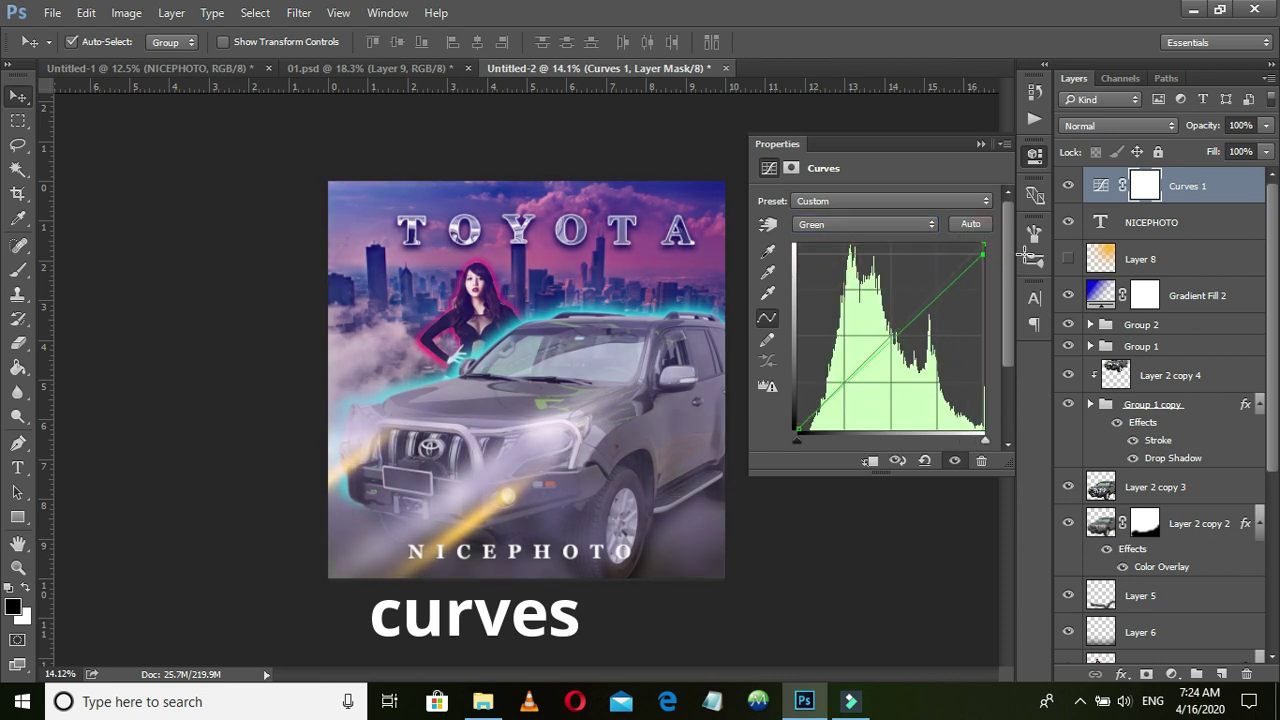
click(893, 224)
click(850, 273)
drag(984, 243, 986, 254)
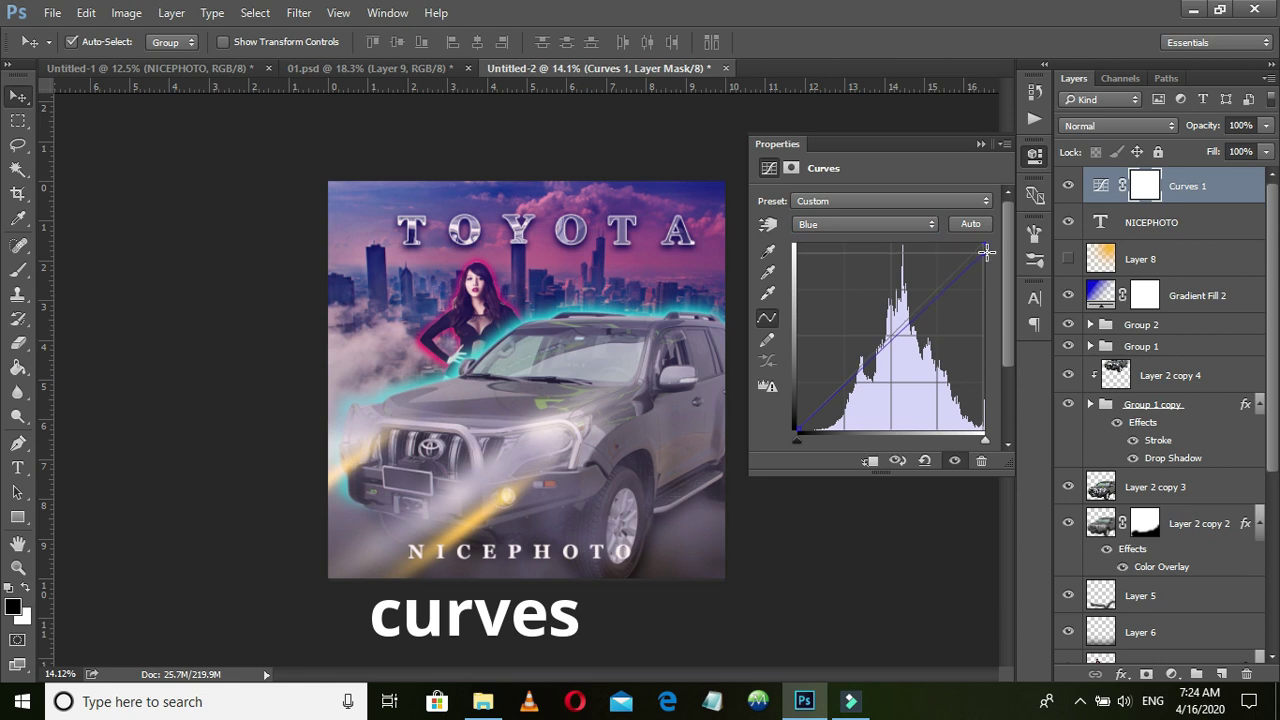
drag(986, 254, 980, 247)
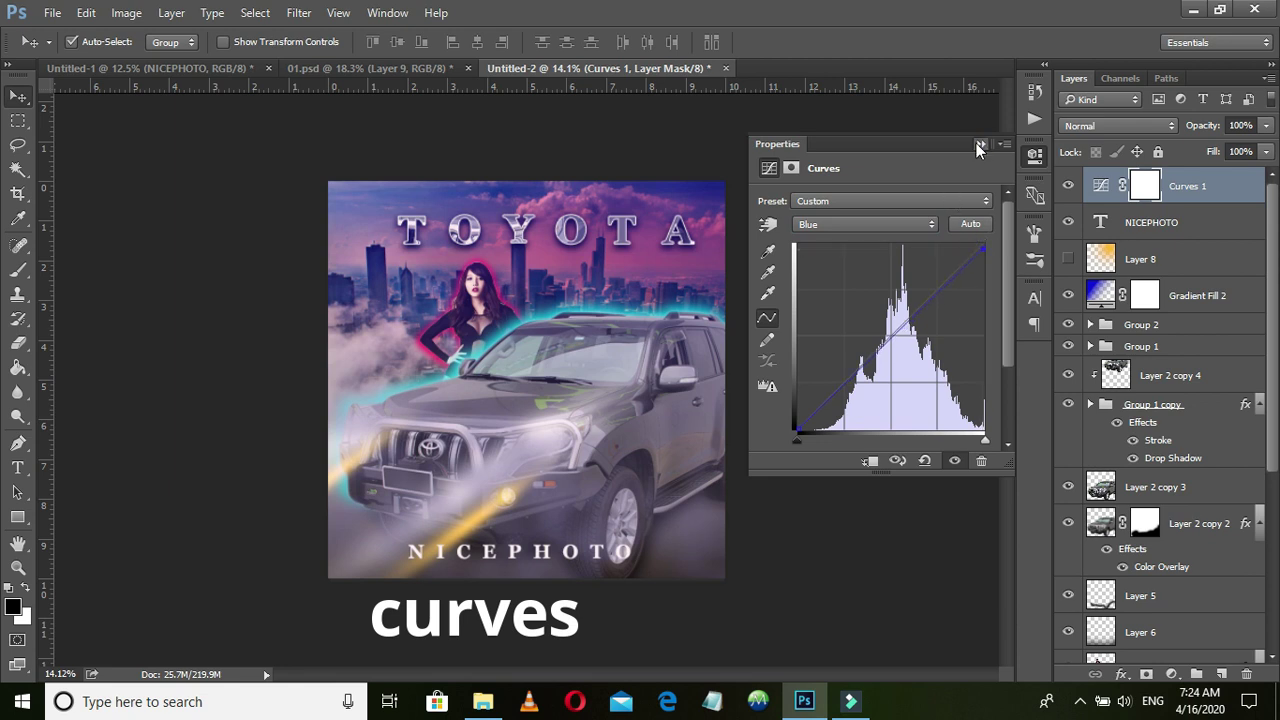
click(981, 145)
Add a second Curves layer with an S-curve: brighter upper midtones, darker shadows
click(1171, 677)
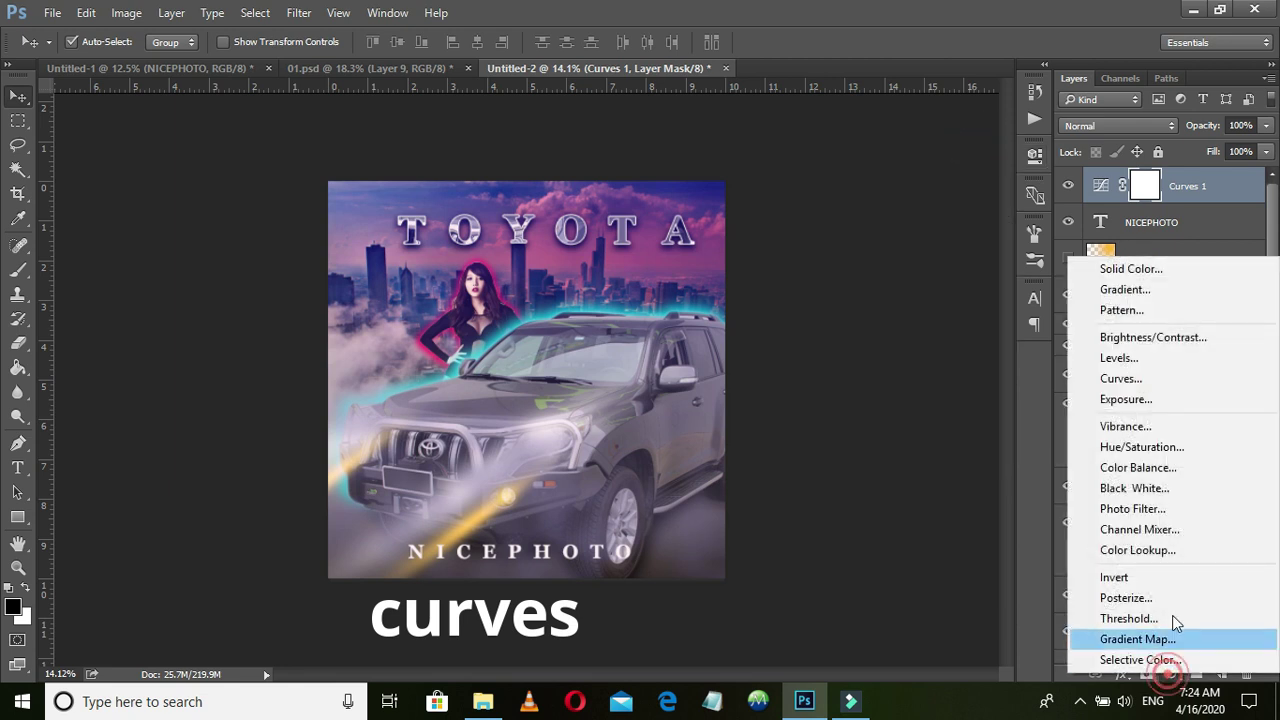
click(1146, 384)
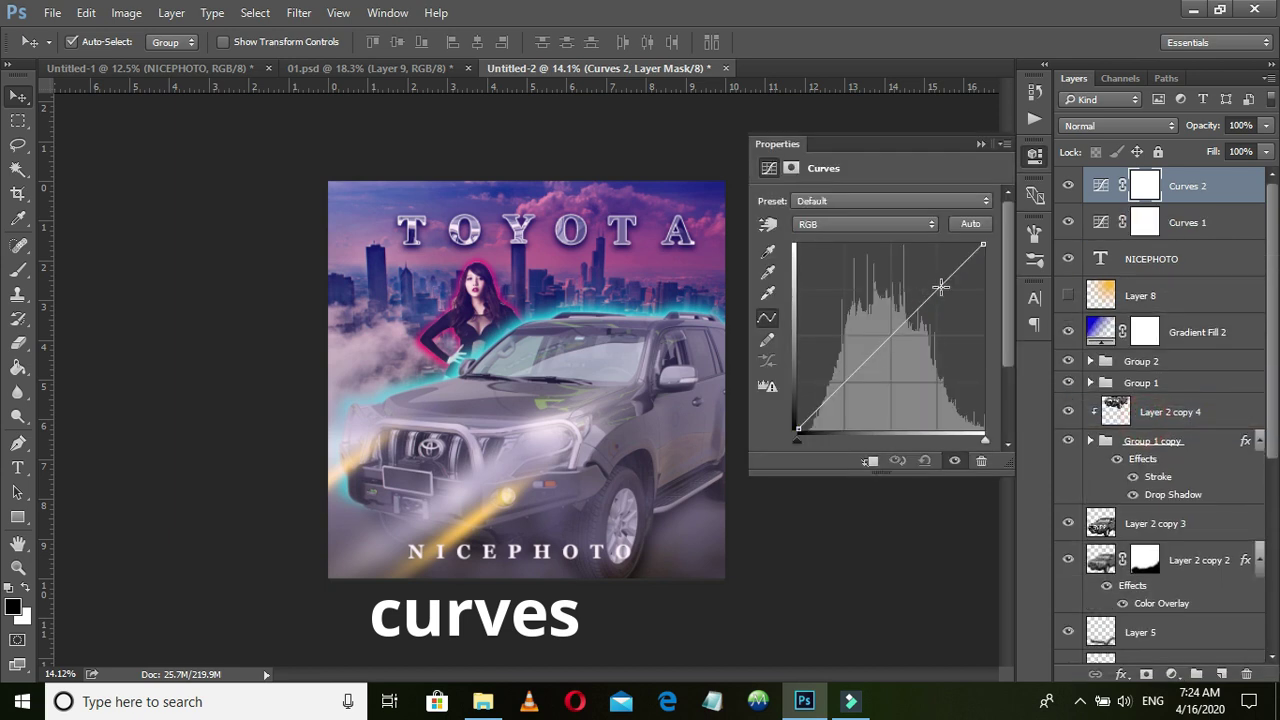
drag(937, 289, 933, 282)
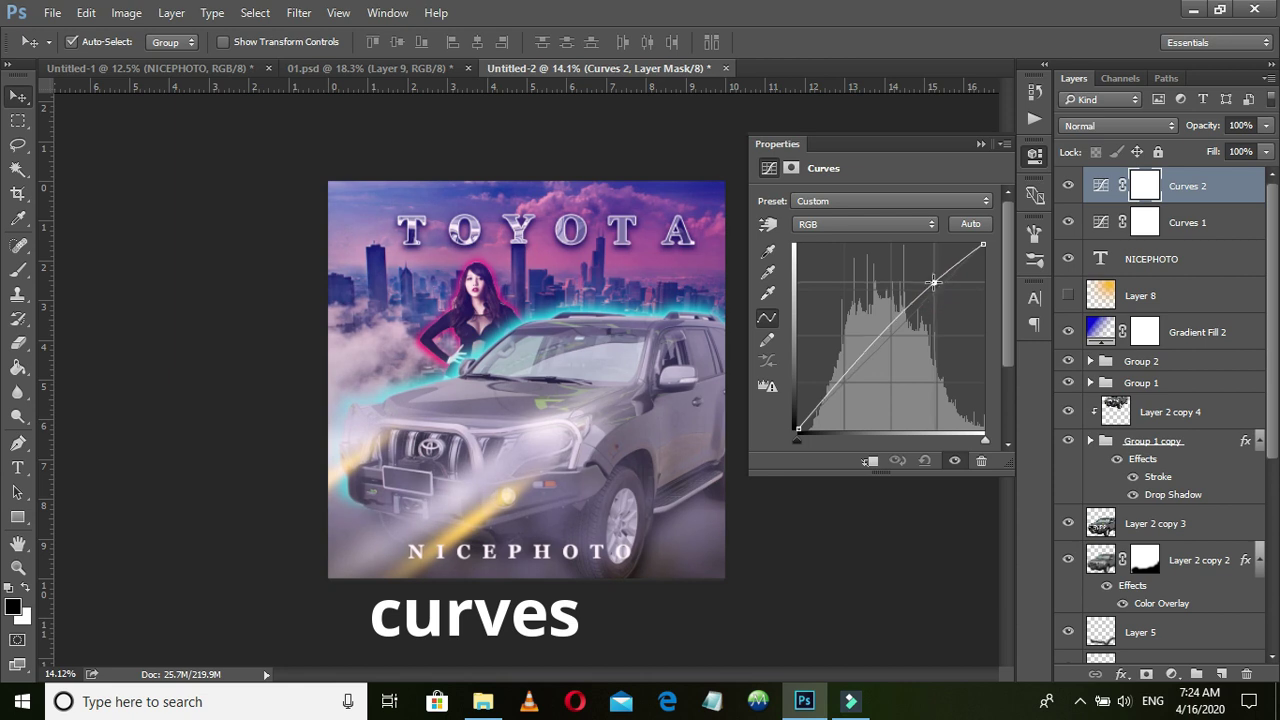
drag(843, 373, 846, 381)
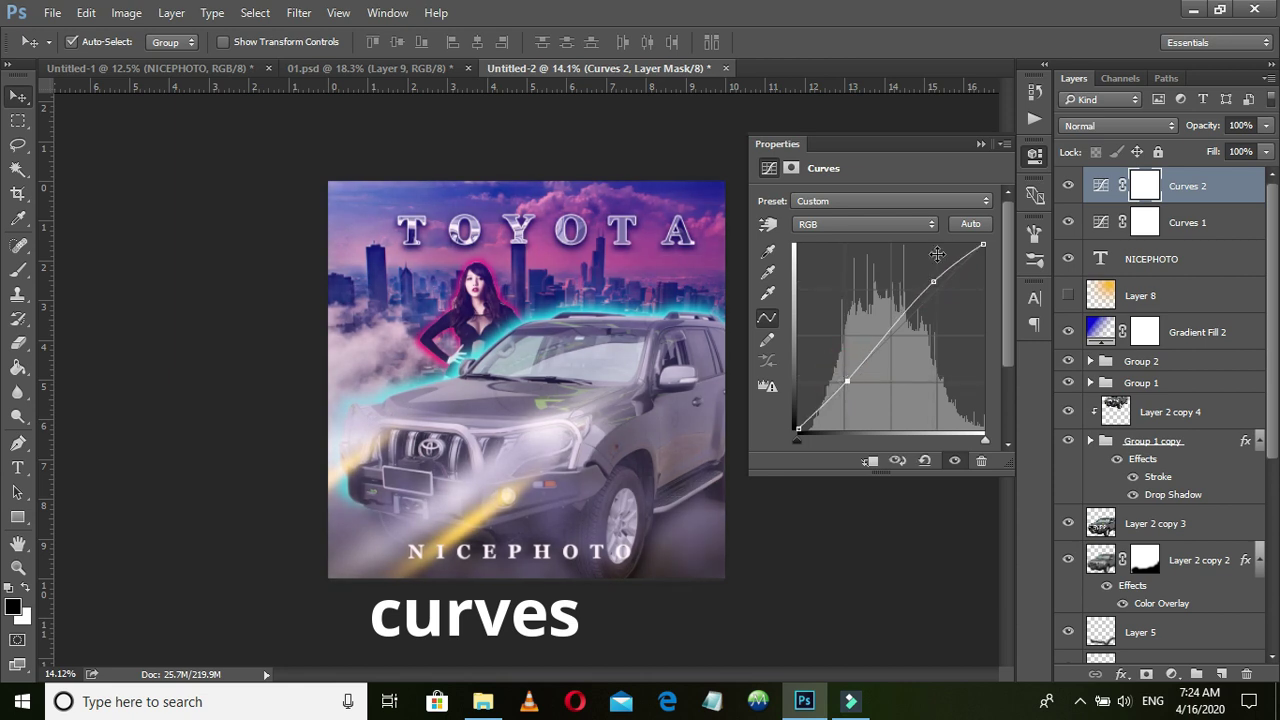
click(981, 144)
click(1068, 188)
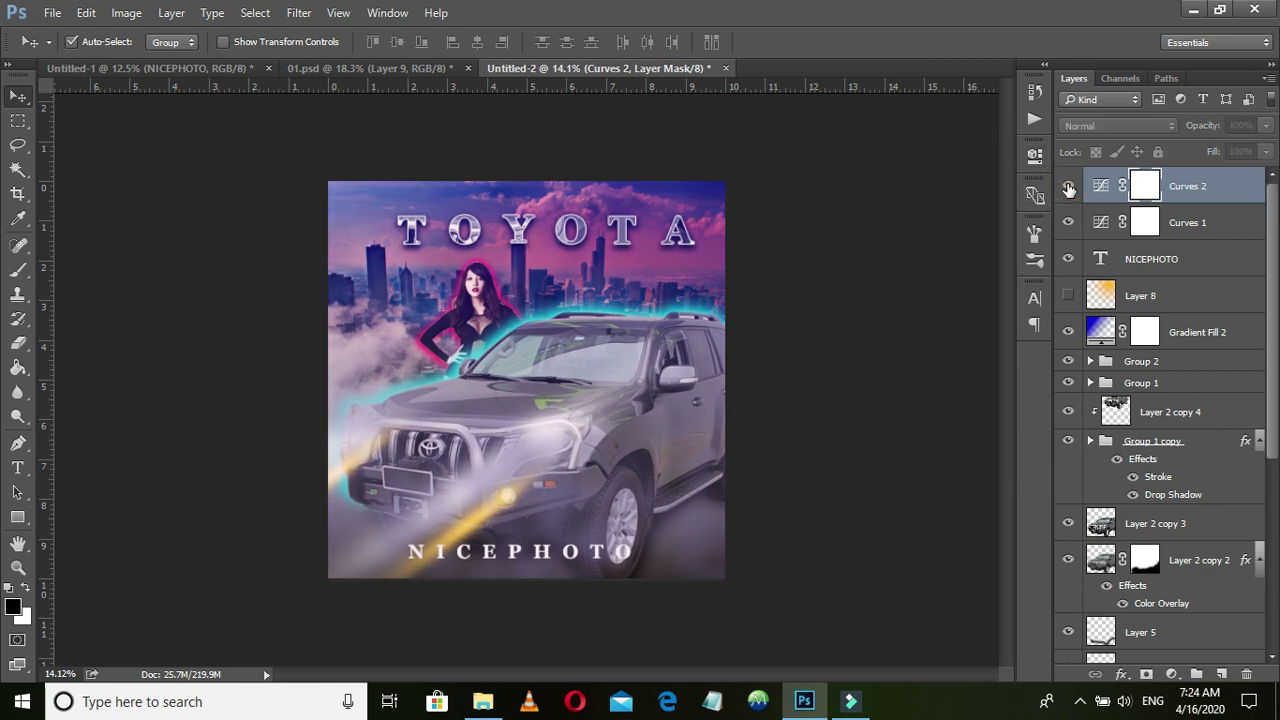
scroll(650, 318, up, 1)
scroll(655, 325, up, 2)
scroll(662, 333, down, 3)
scroll(662, 333, up, 2)
scroll(668, 376, down, 1)
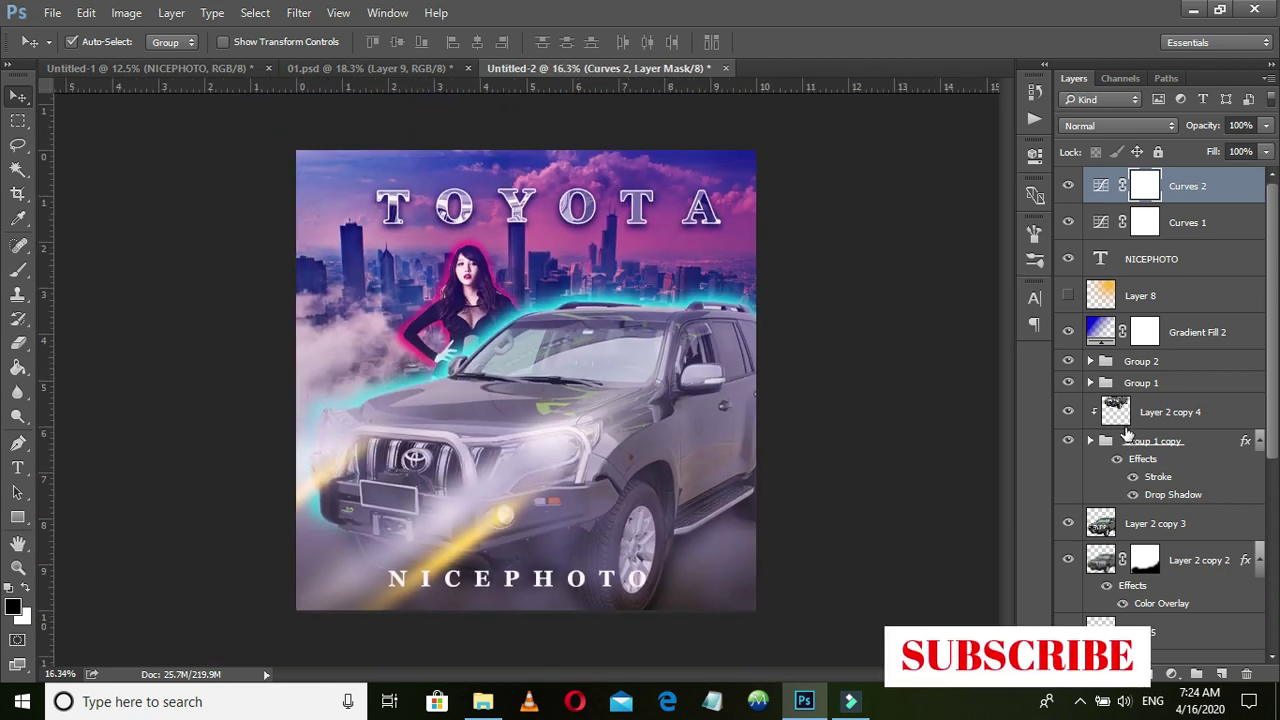
drag(1263, 445, 1263, 627)
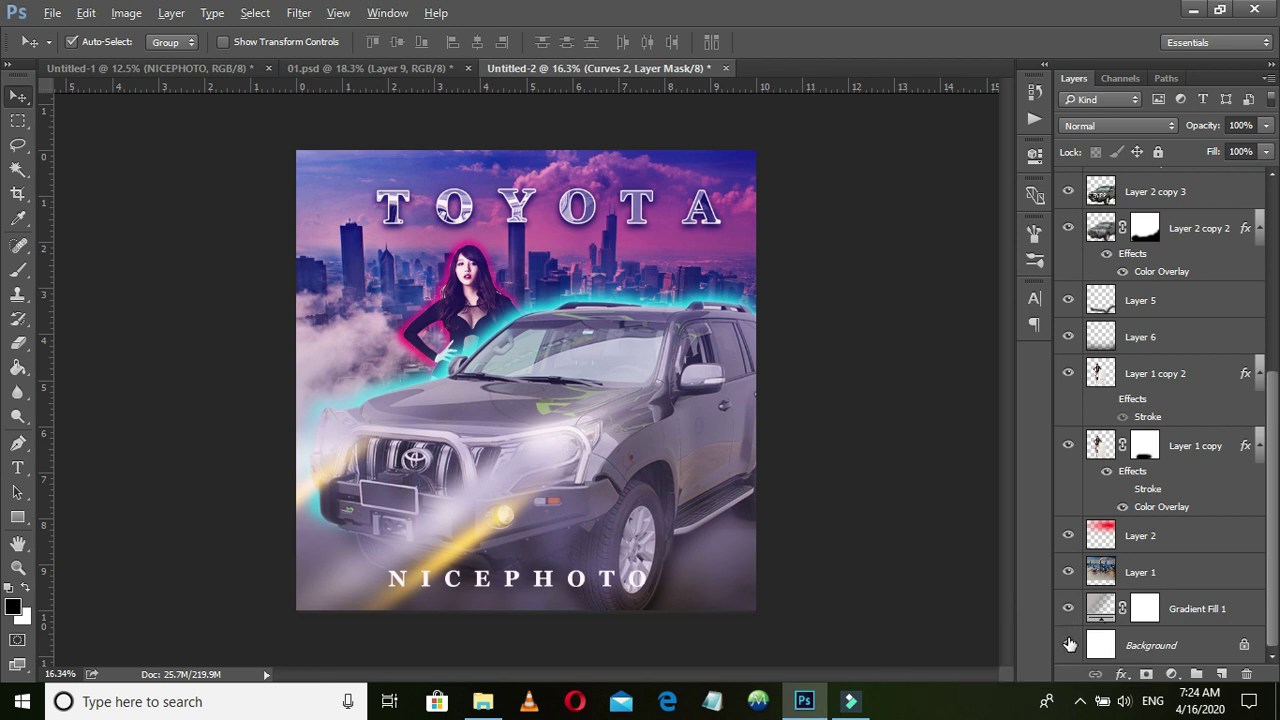
alt+click(1069, 644)
alt+click(1069, 644)
alt+click(1069, 644)
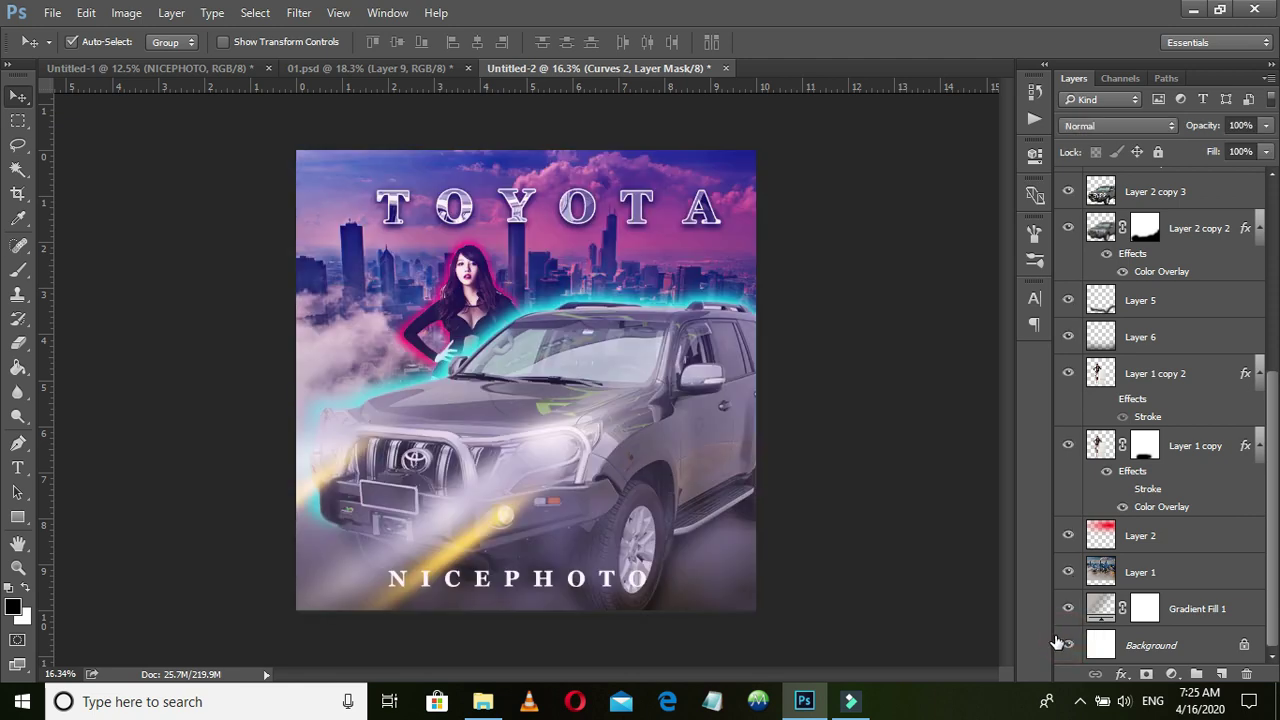